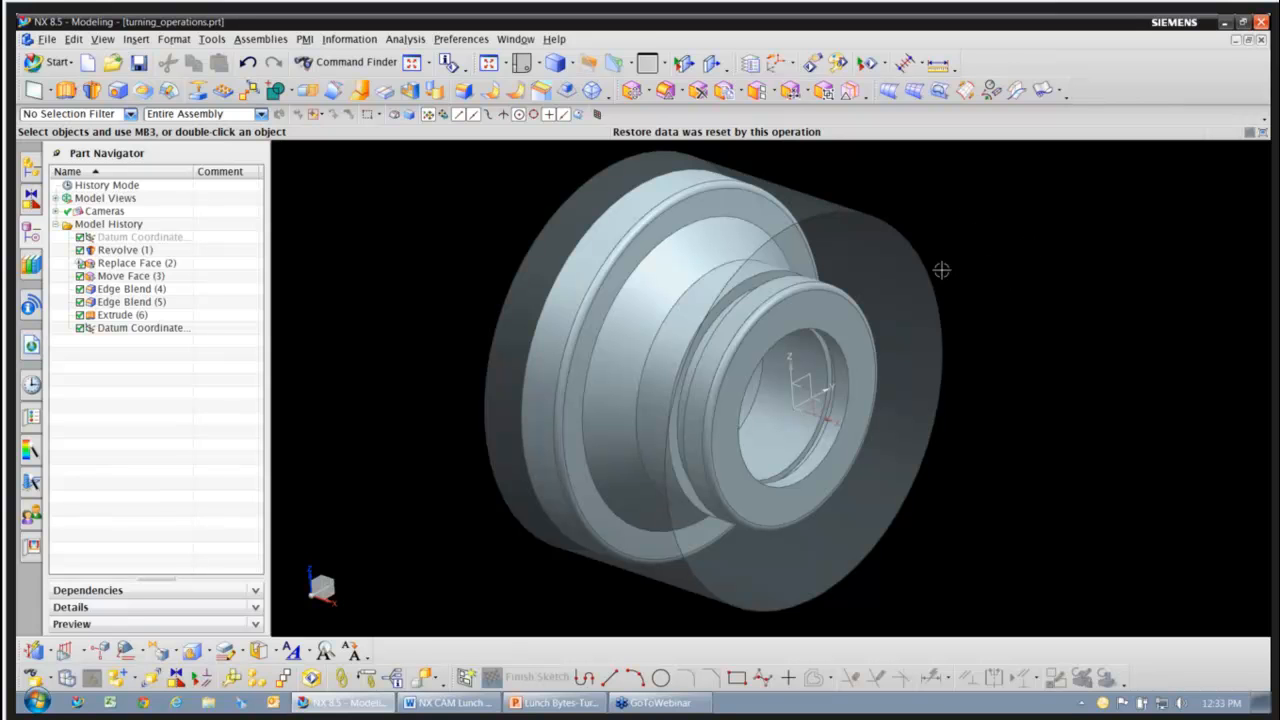
- Create a manufacturing setup from the Turning (Express) template in inches, referencing the turning_operations part, with file name turning_operations_setup_1.prt
middle_drag(1064, 459, 1062, 458)
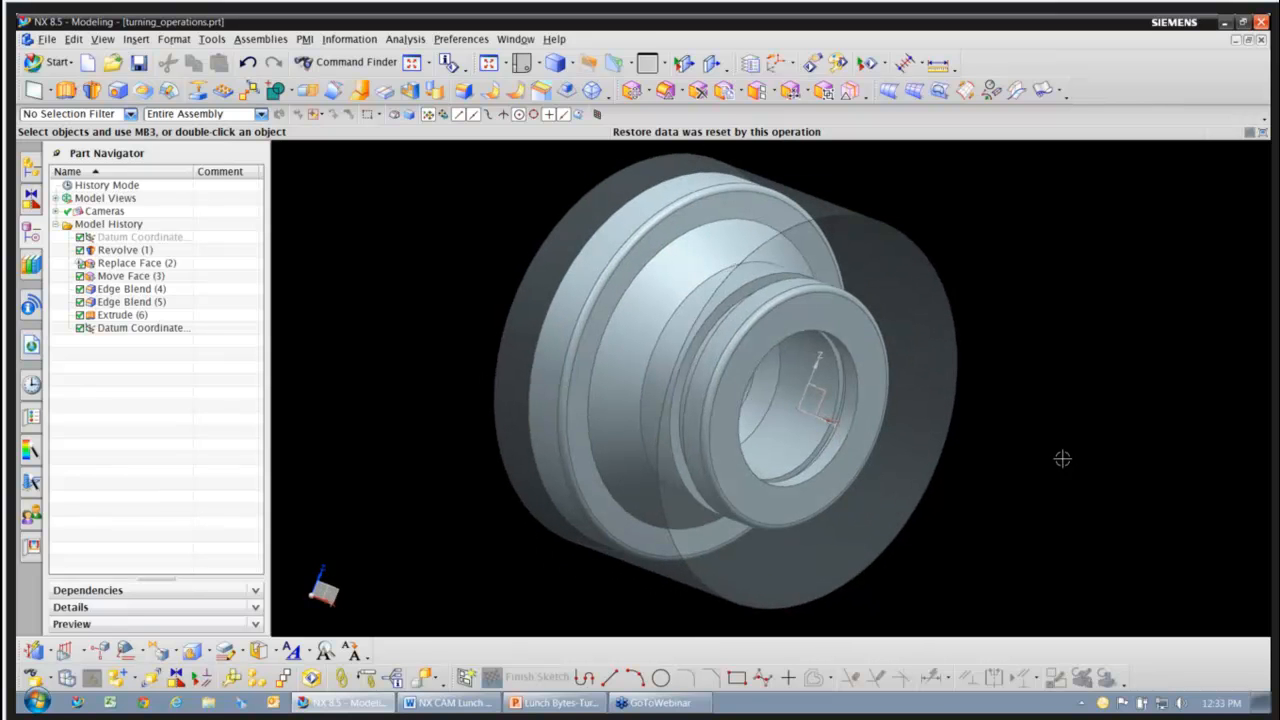
click(45, 39)
click(65, 51)
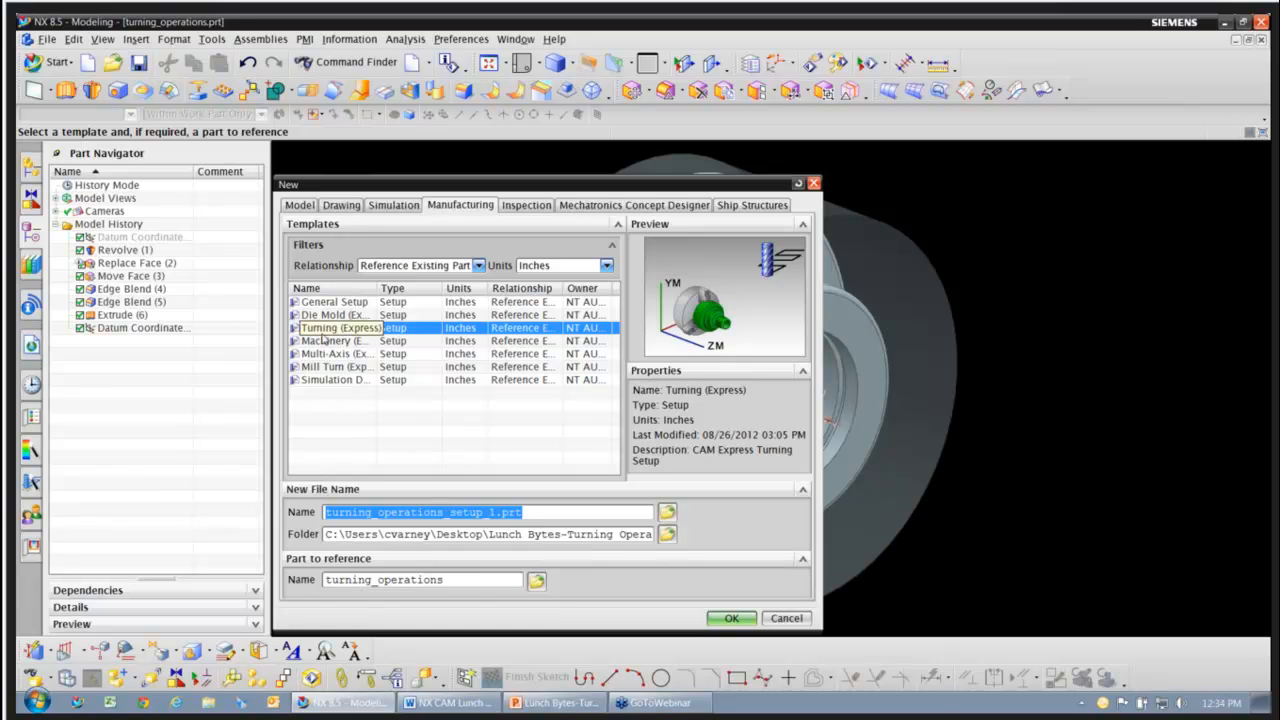
click(729, 618)
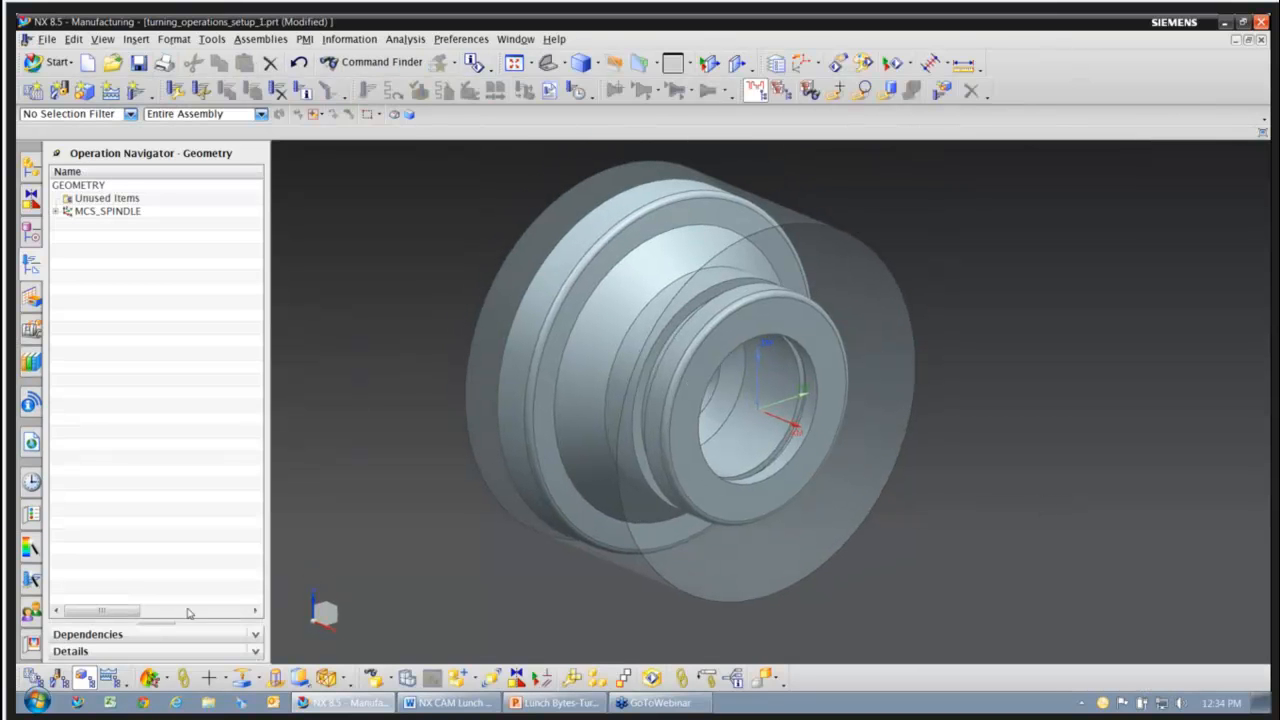
- Show the machine tool view and expand the turret with STATION_01 and STATION_03 to examine the existing tools
click(59, 678)
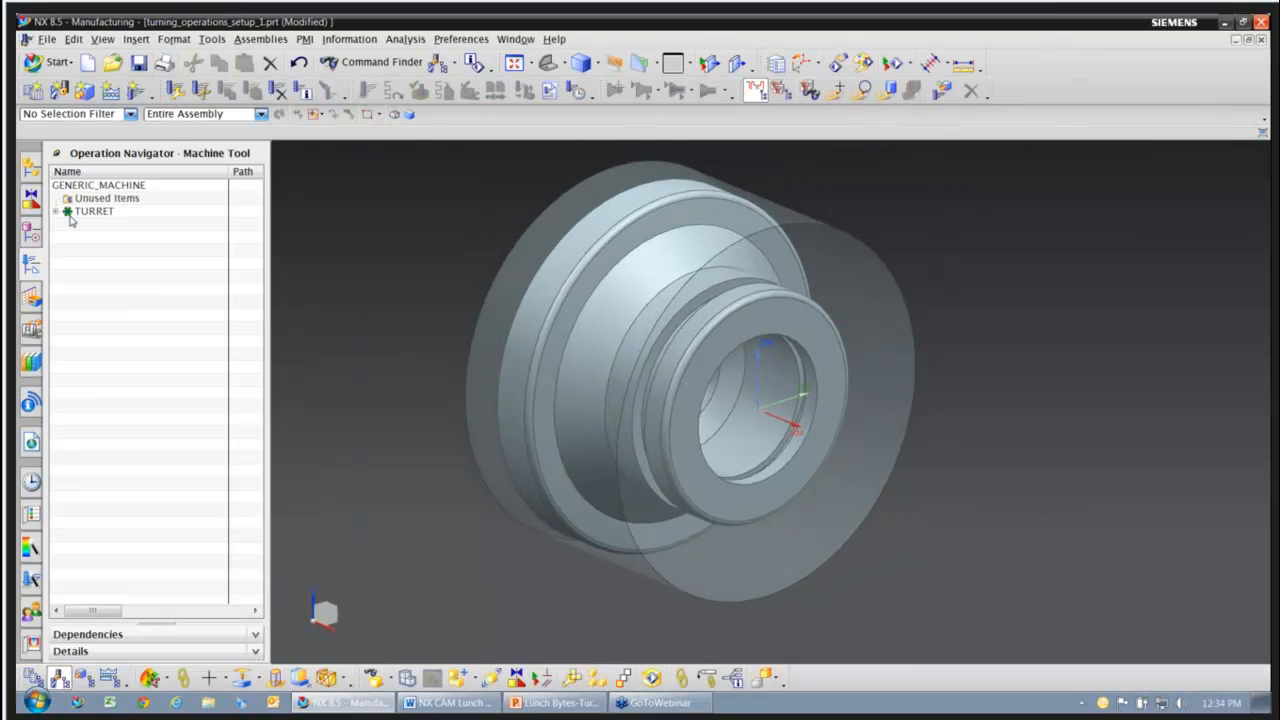
click(56, 212)
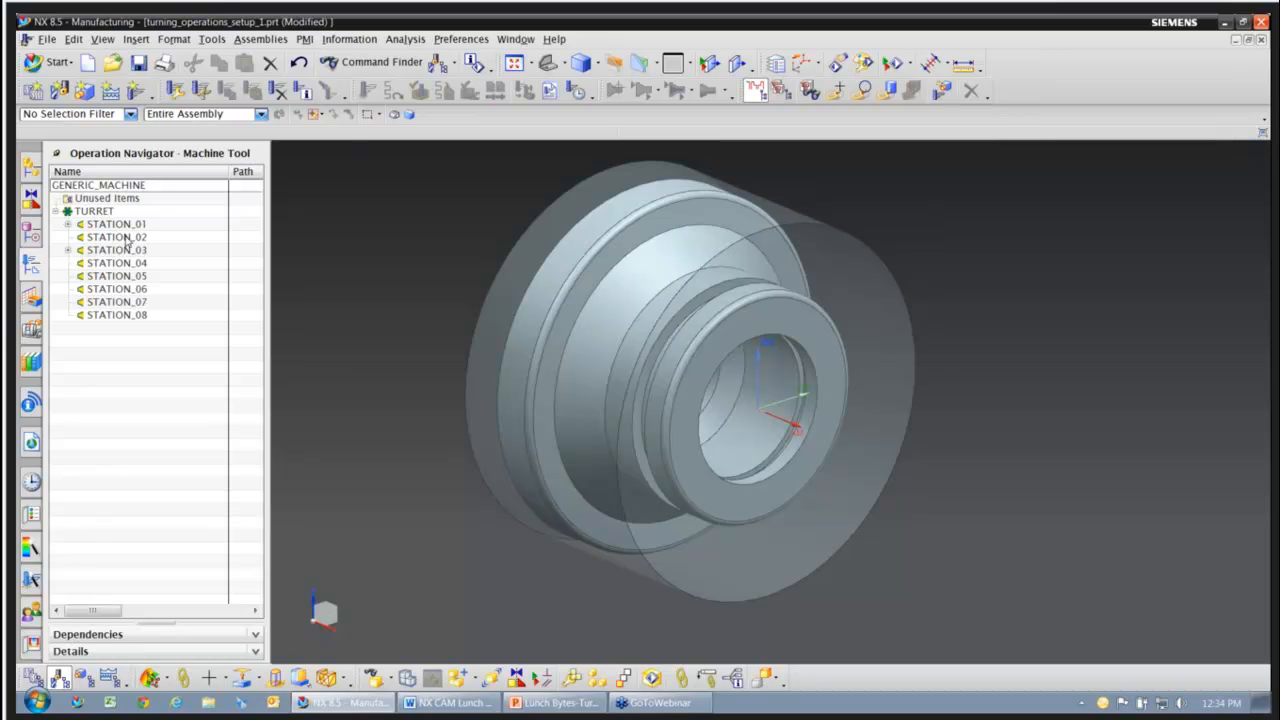
click(67, 224)
click(68, 263)
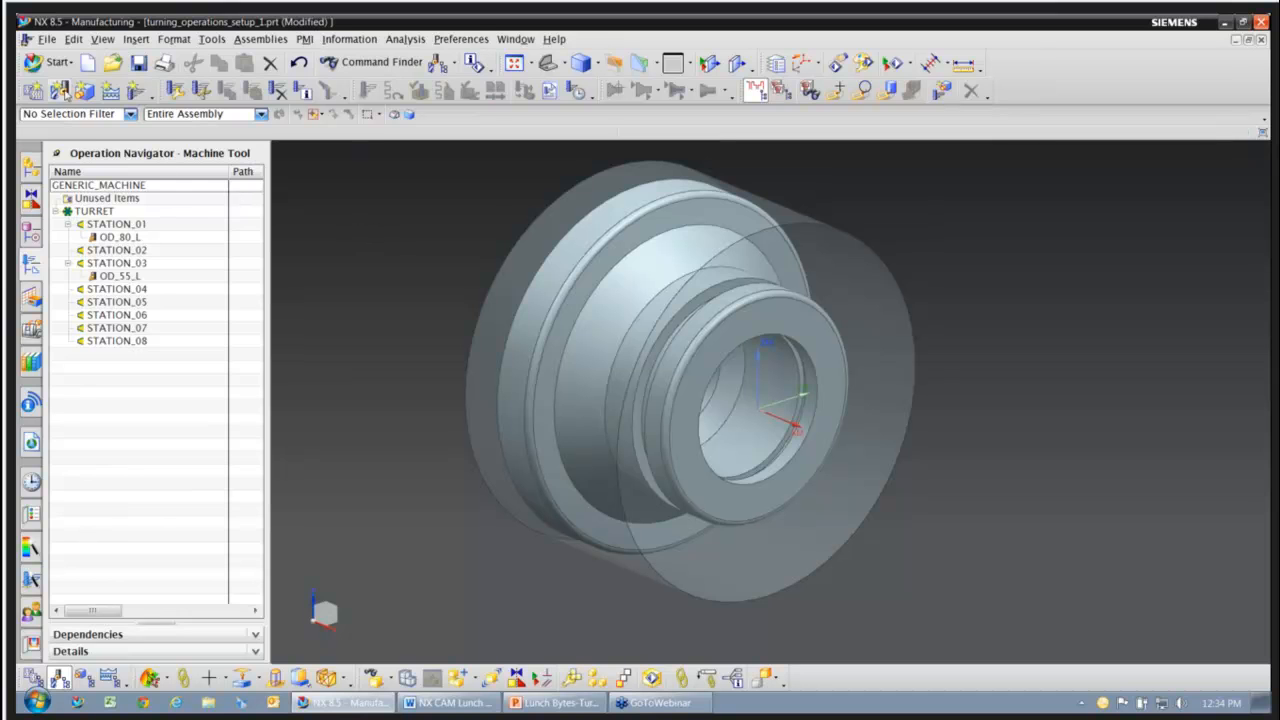
- Create the OD_GROOVE_L grooving tool in STATION_02 with Use Turn Holder enabled
click(59, 90)
click(385, 223)
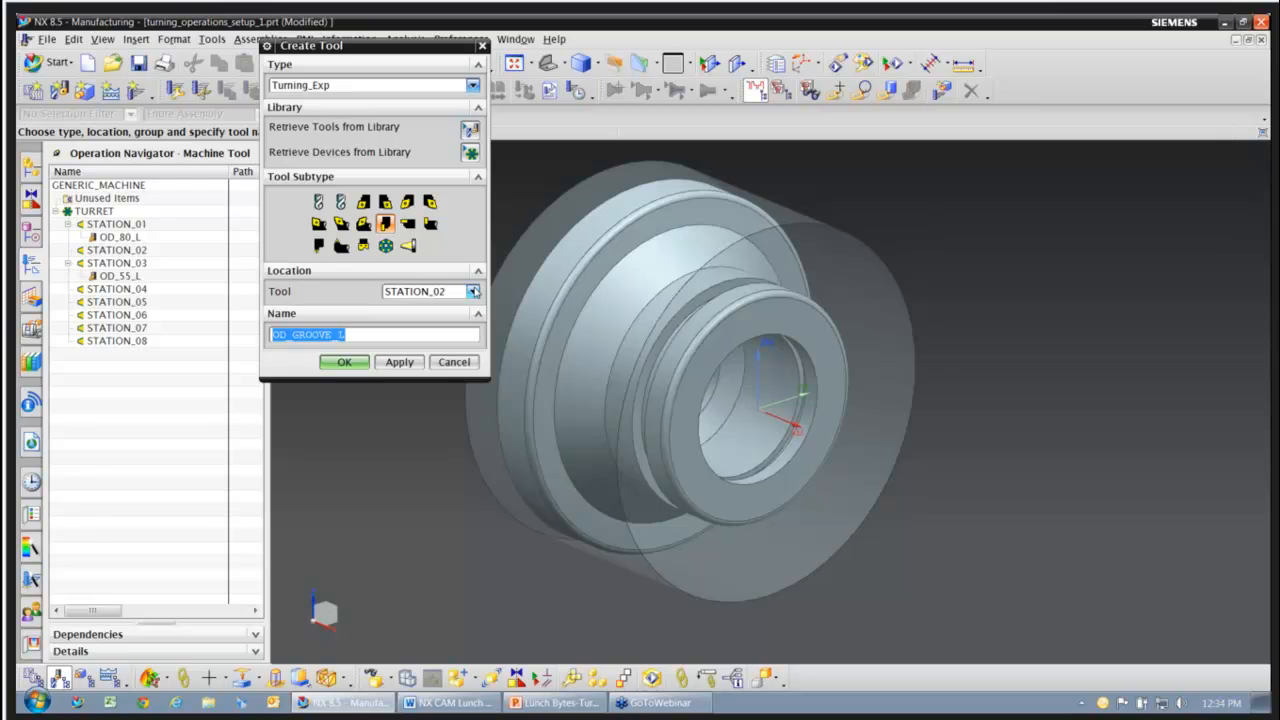
click(344, 362)
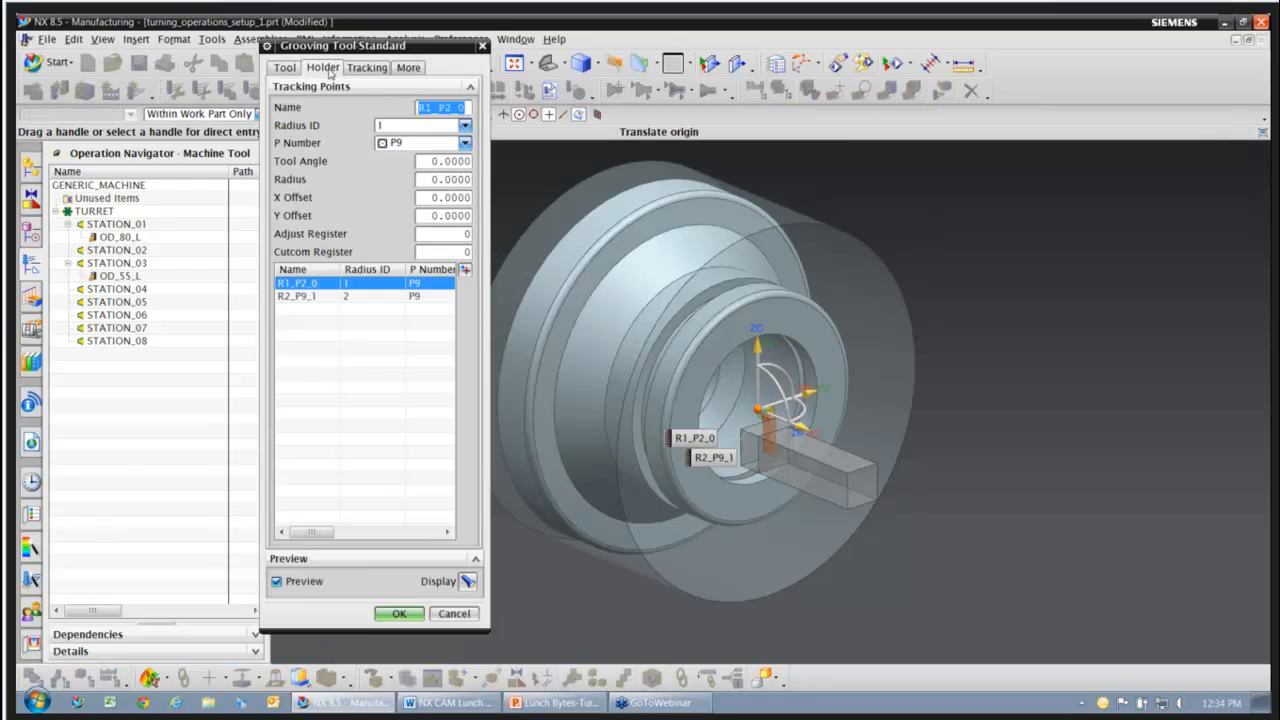
click(323, 67)
click(313, 108)
click(313, 108)
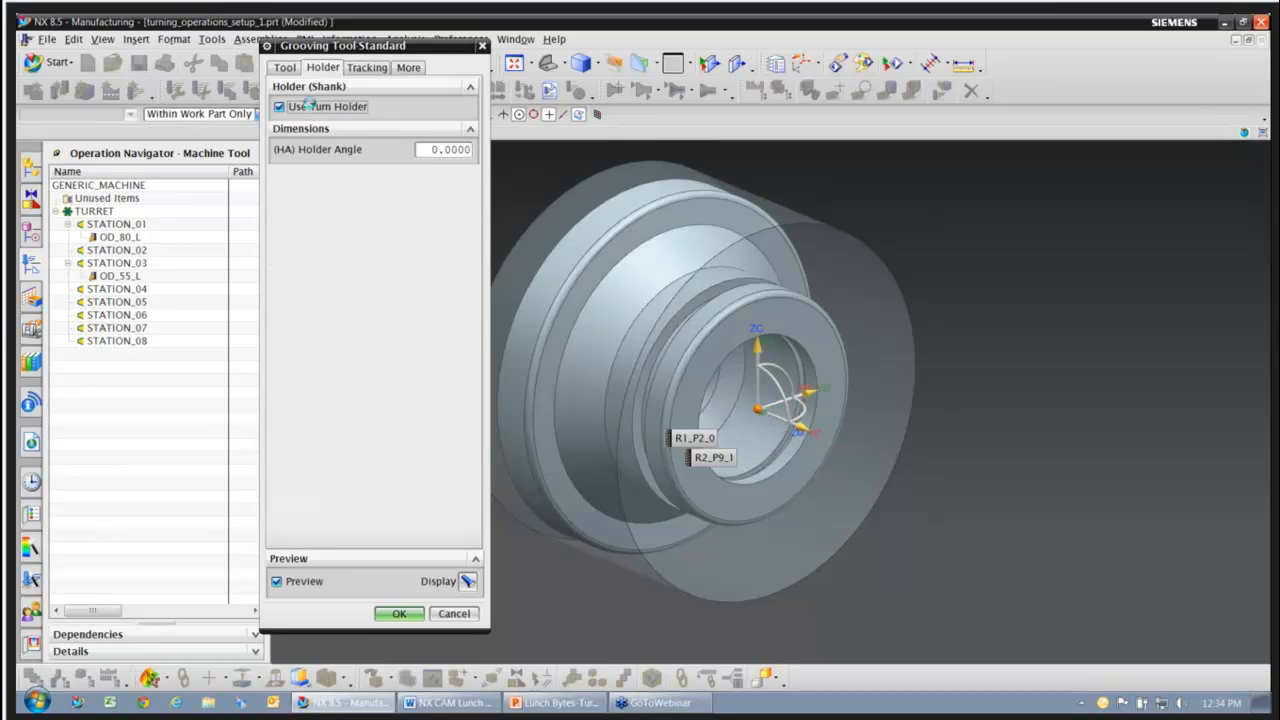
click(399, 613)
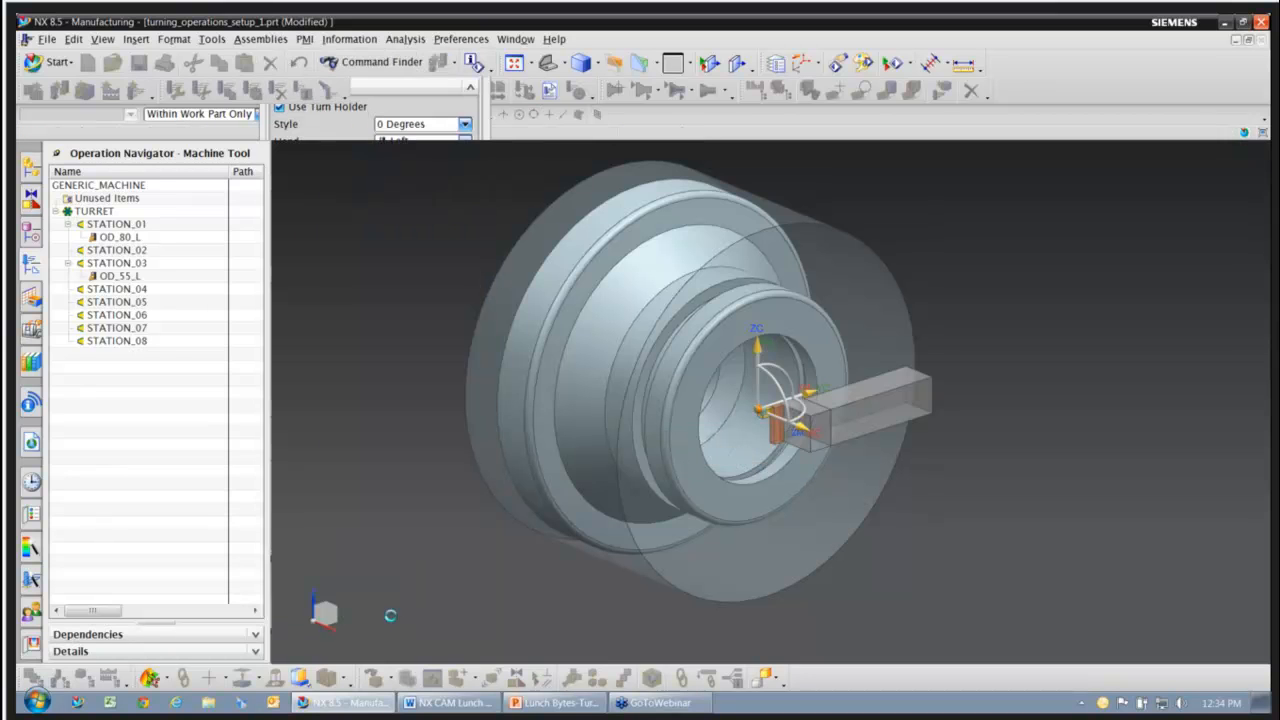
- Show the geometry view and expand MCS_SPINDLE down to the AVOIDANCE entry
click(84, 679)
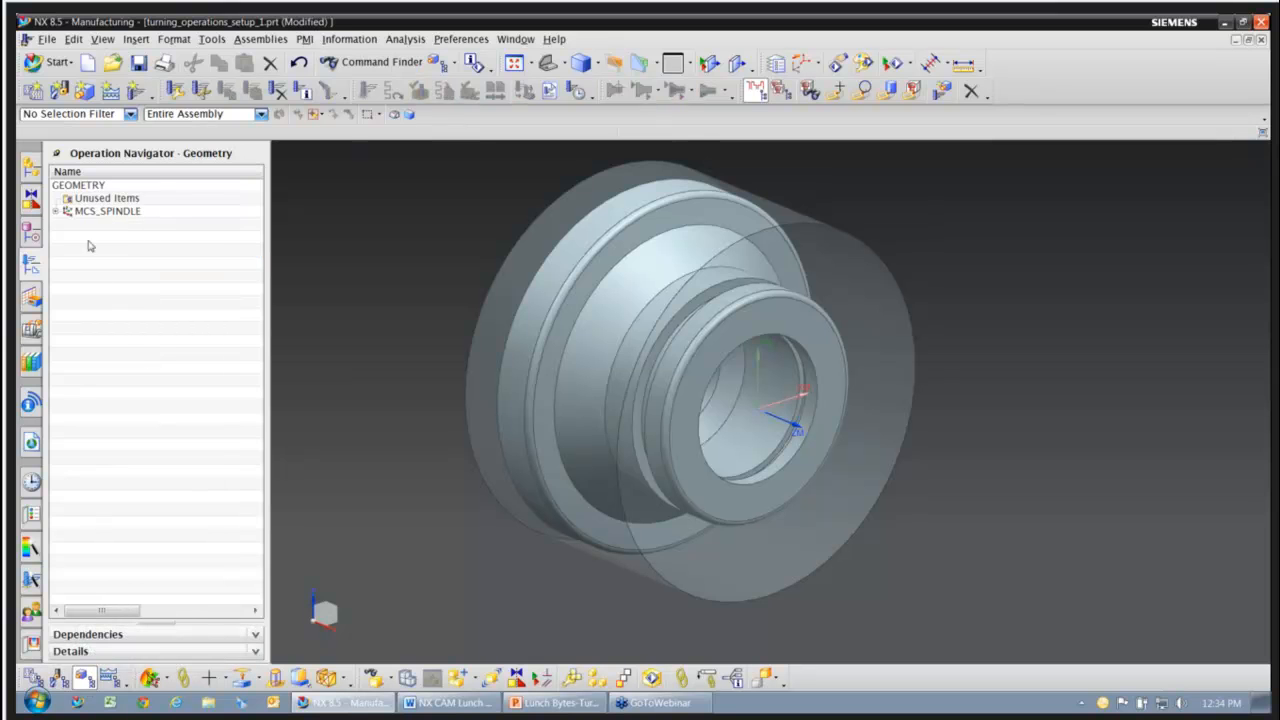
click(57, 212)
click(68, 225)
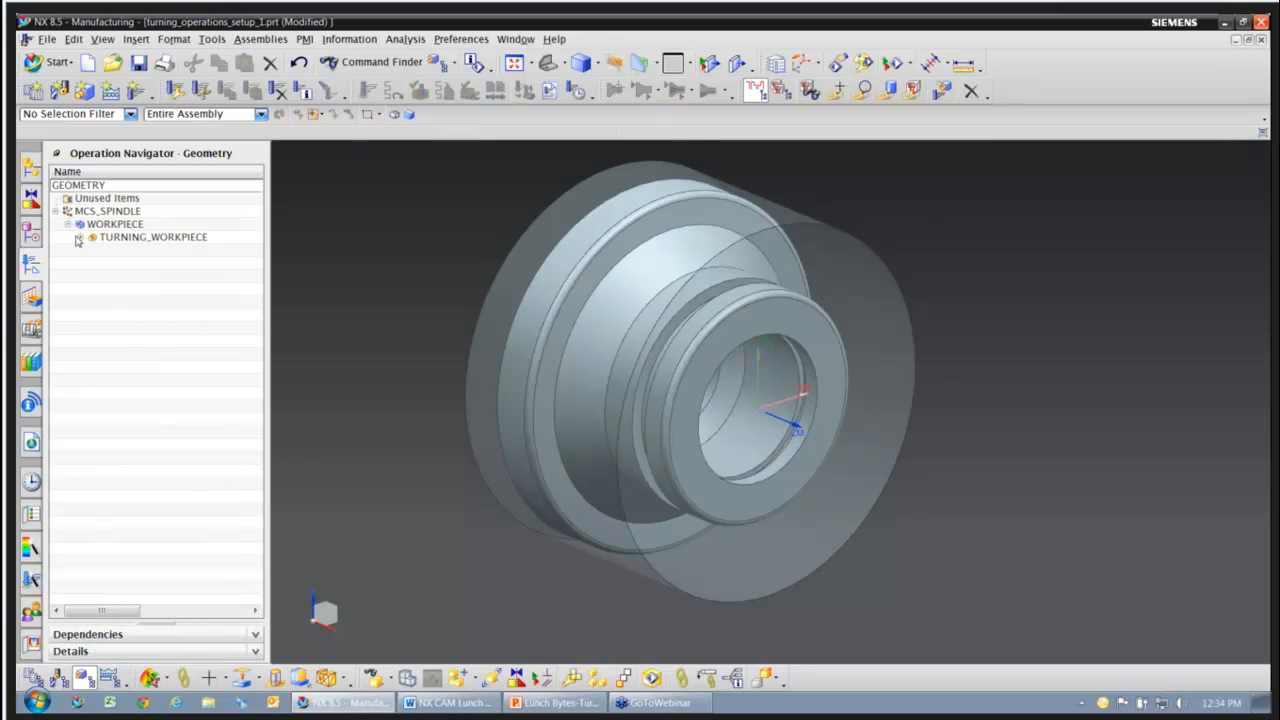
click(80, 239)
- Move the translucent stock cylinder to layer 50, selecting it with the Solid Body filter
click(174, 38)
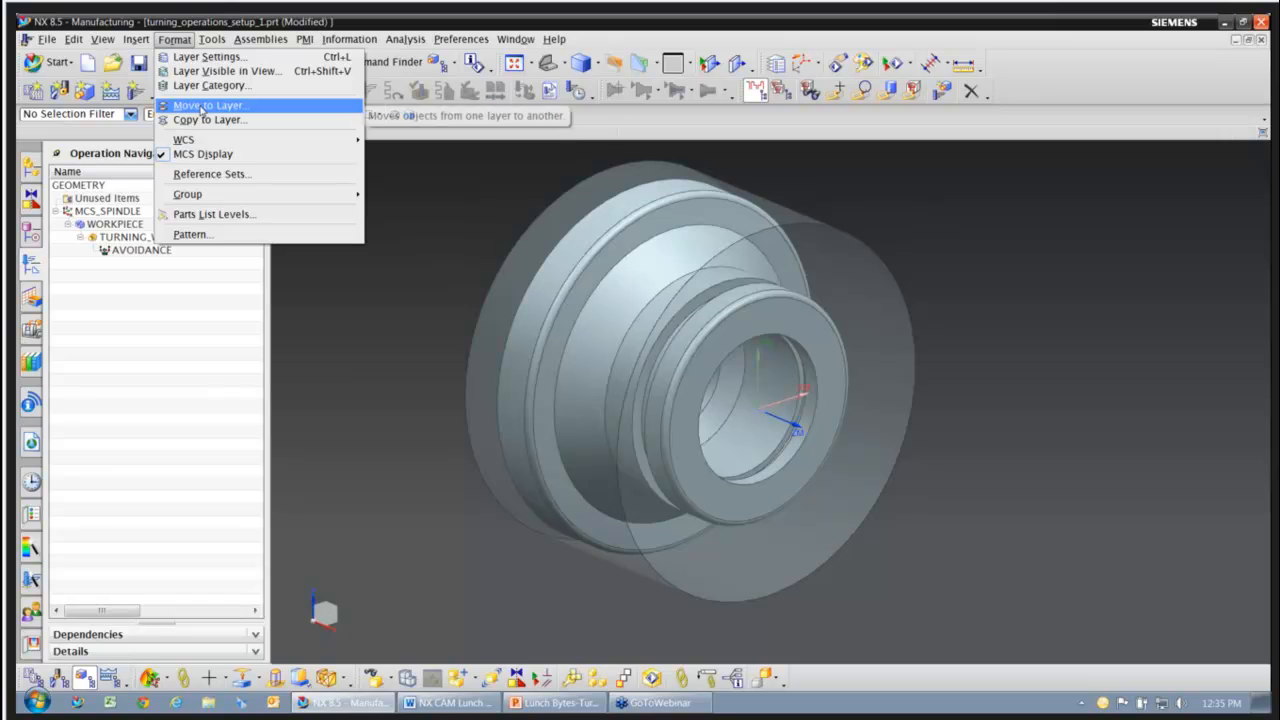
click(205, 106)
click(86, 114)
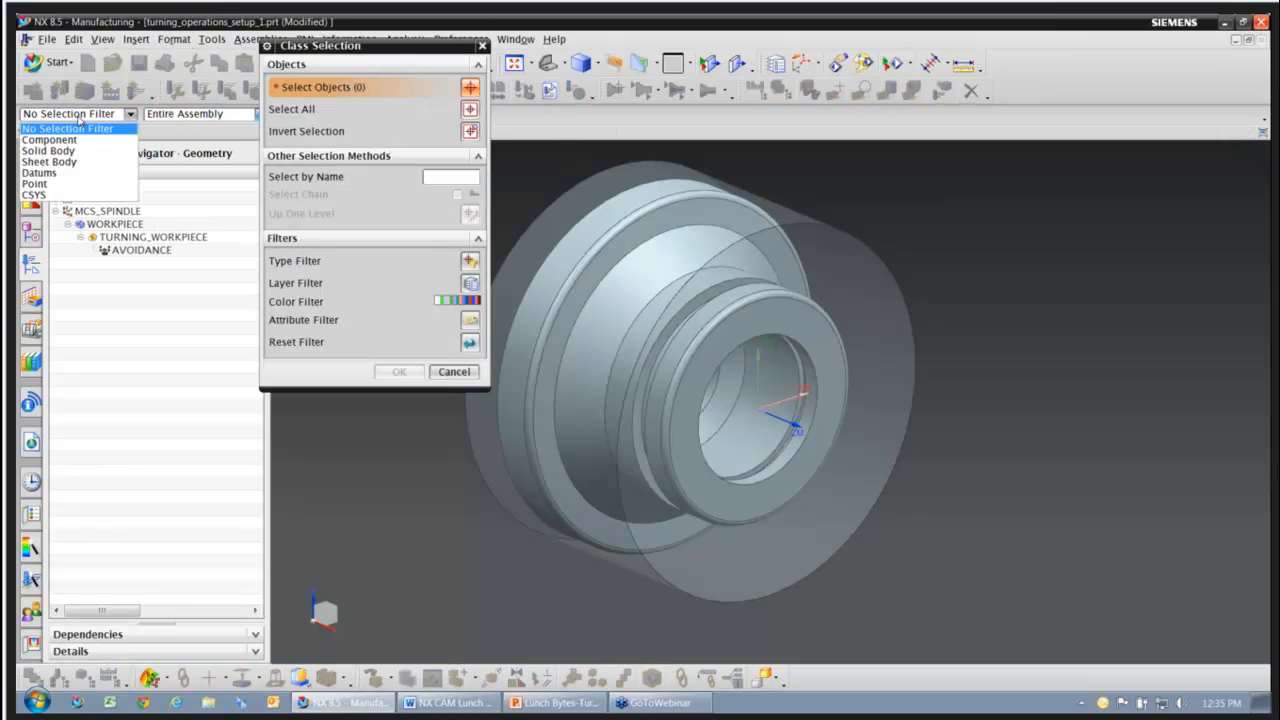
click(57, 147)
click(818, 246)
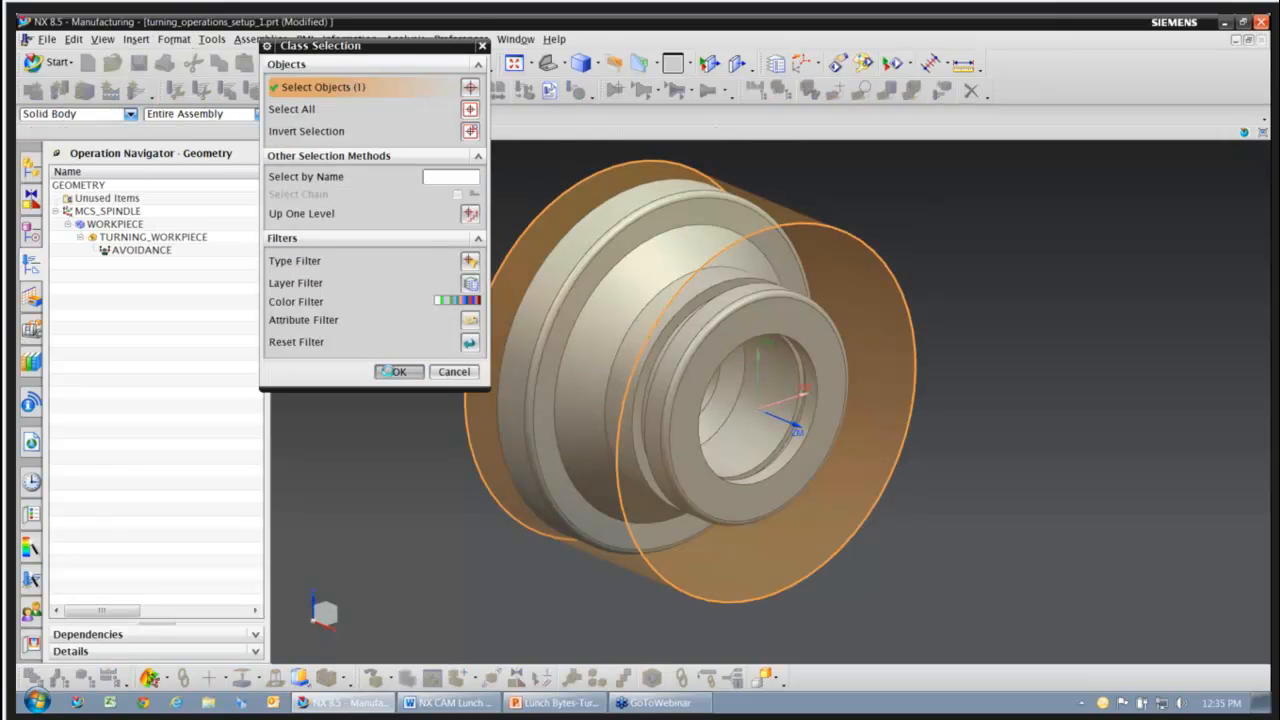
click(398, 371)
text(10)
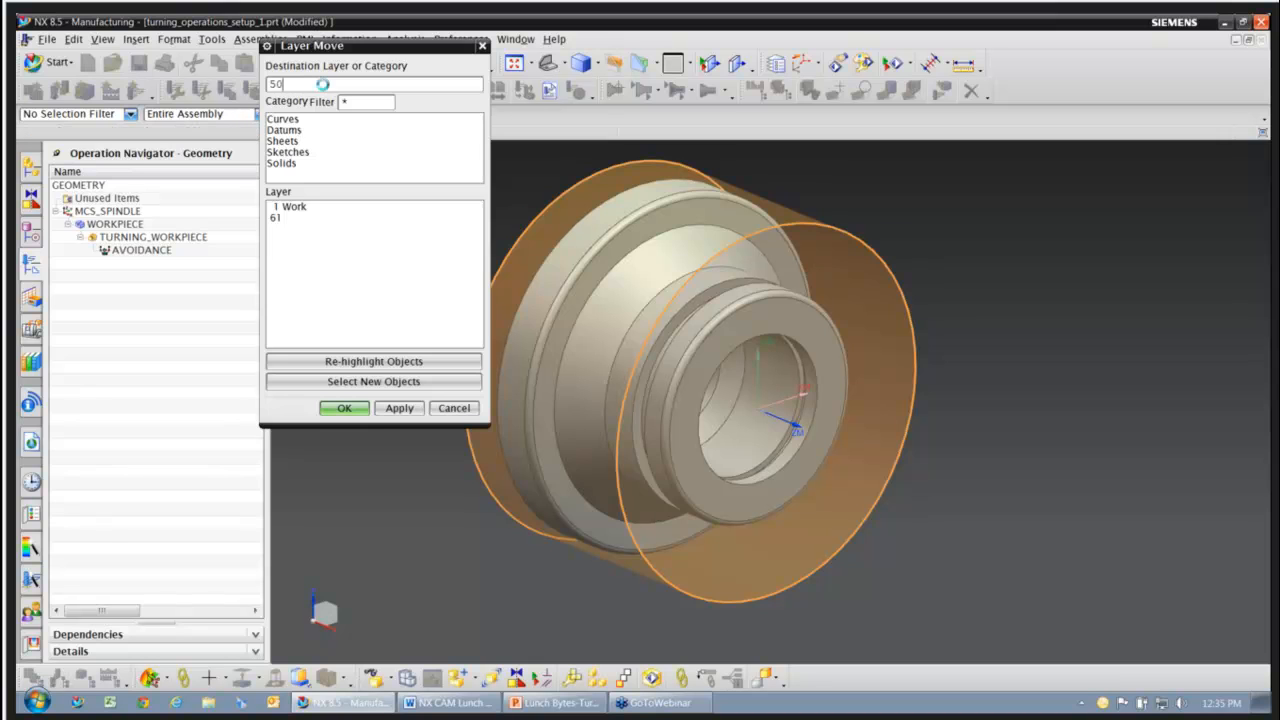
key(Return)
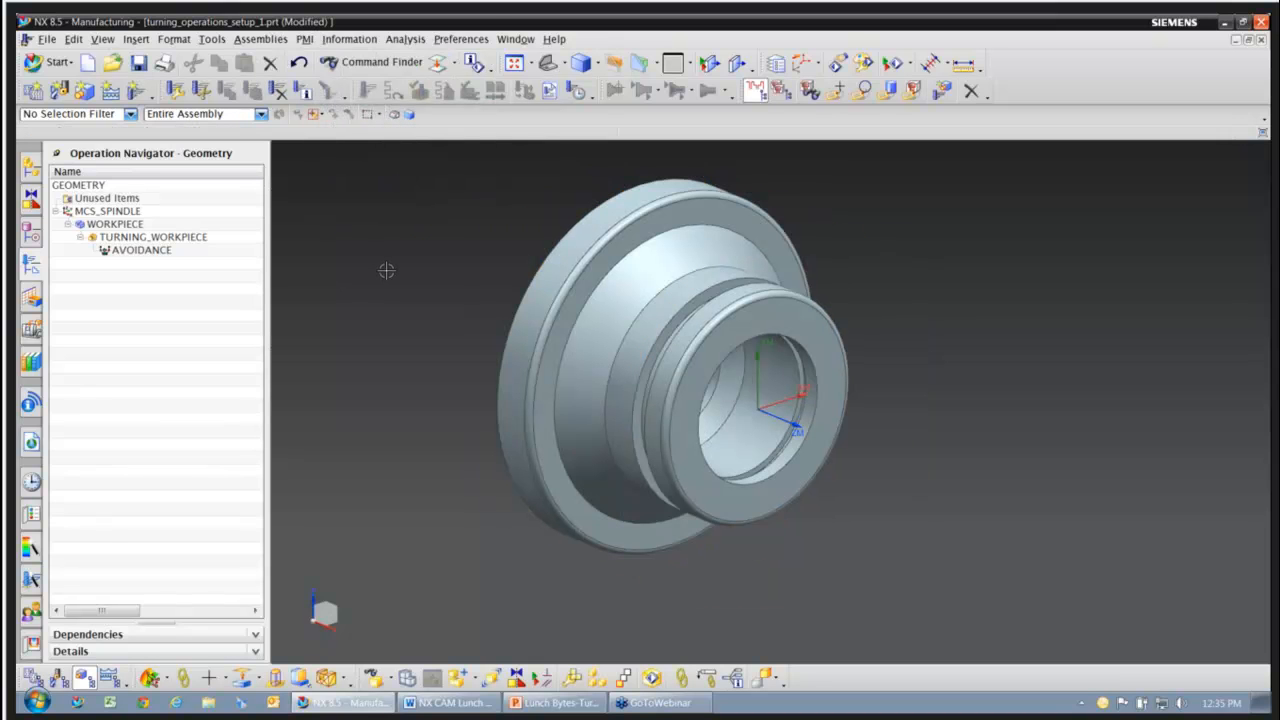
- Check the MCS_SPINDLE axes and its ZM-XM lathe work plane against the part, and accept the settings
double_click(104, 213)
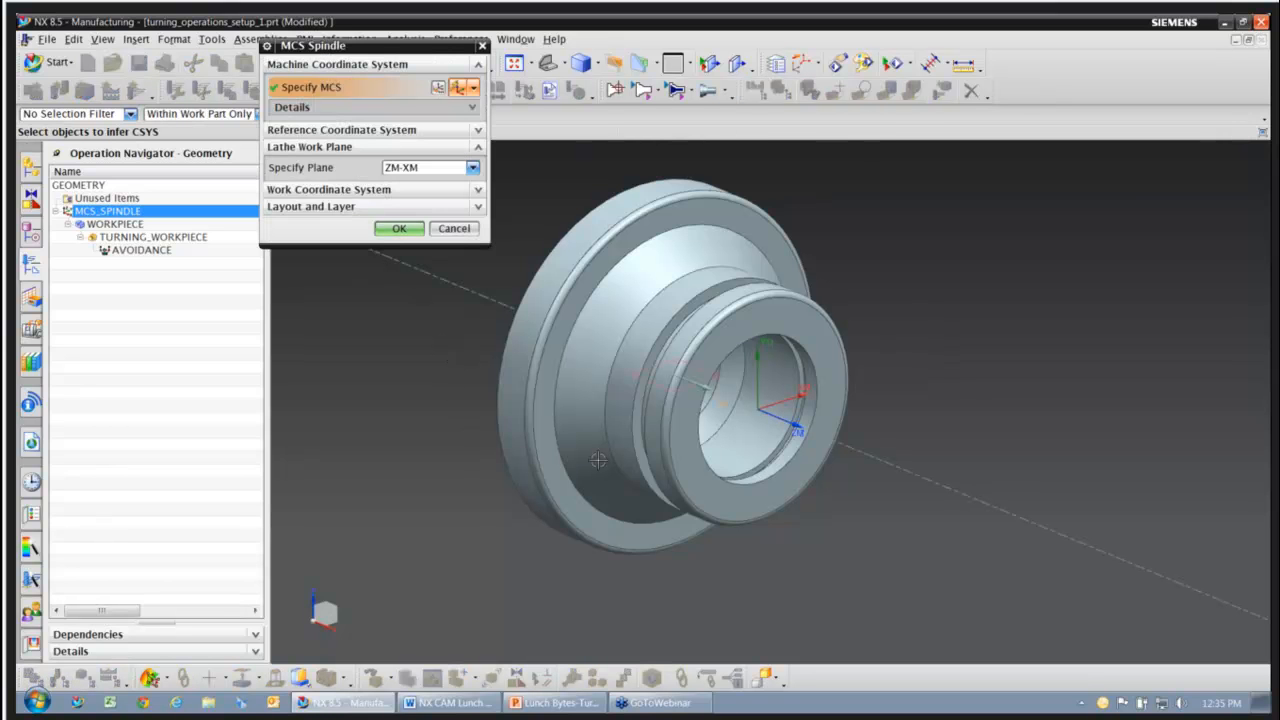
middle_drag(861, 552, 940, 533)
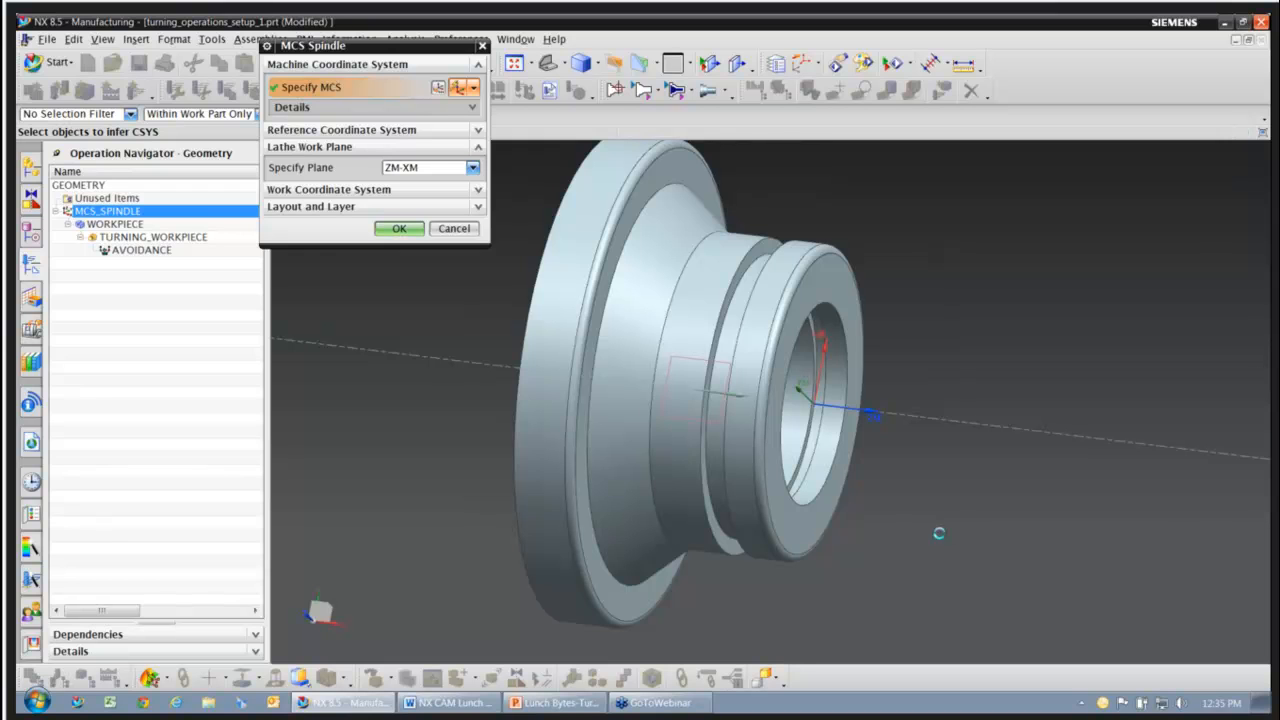
key(F8)
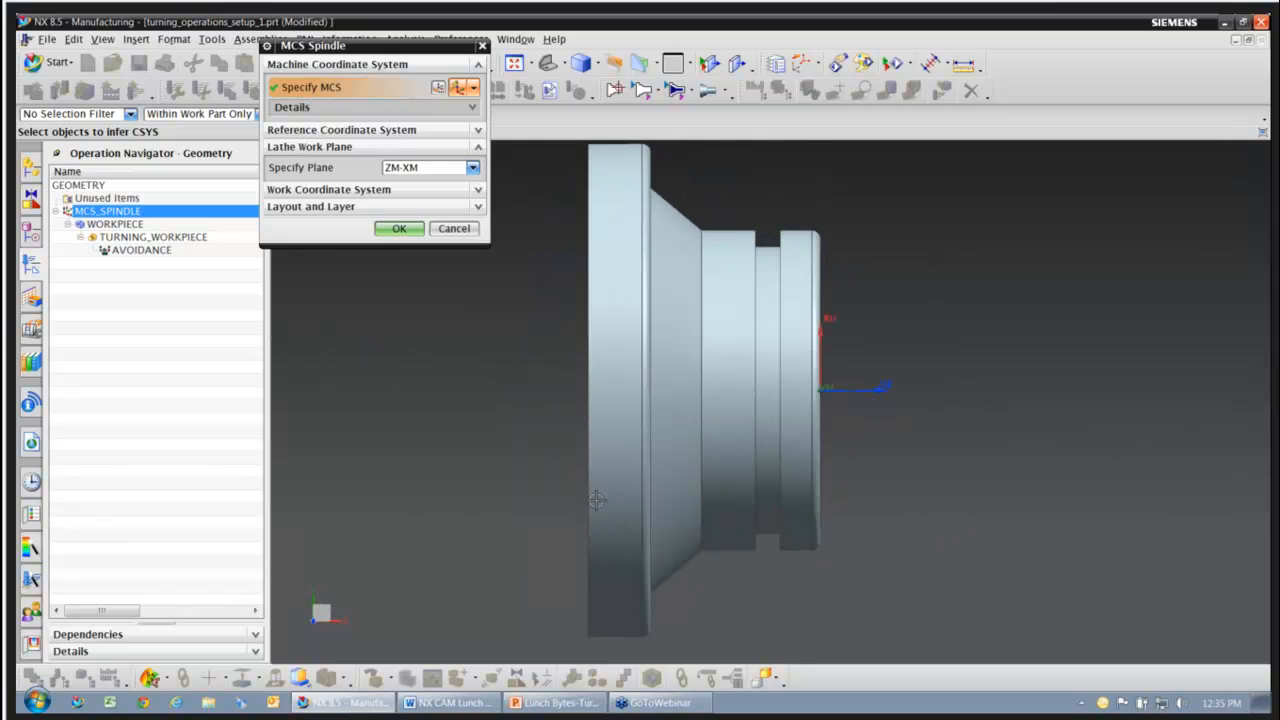
middle_drag(530, 489, 484, 430)
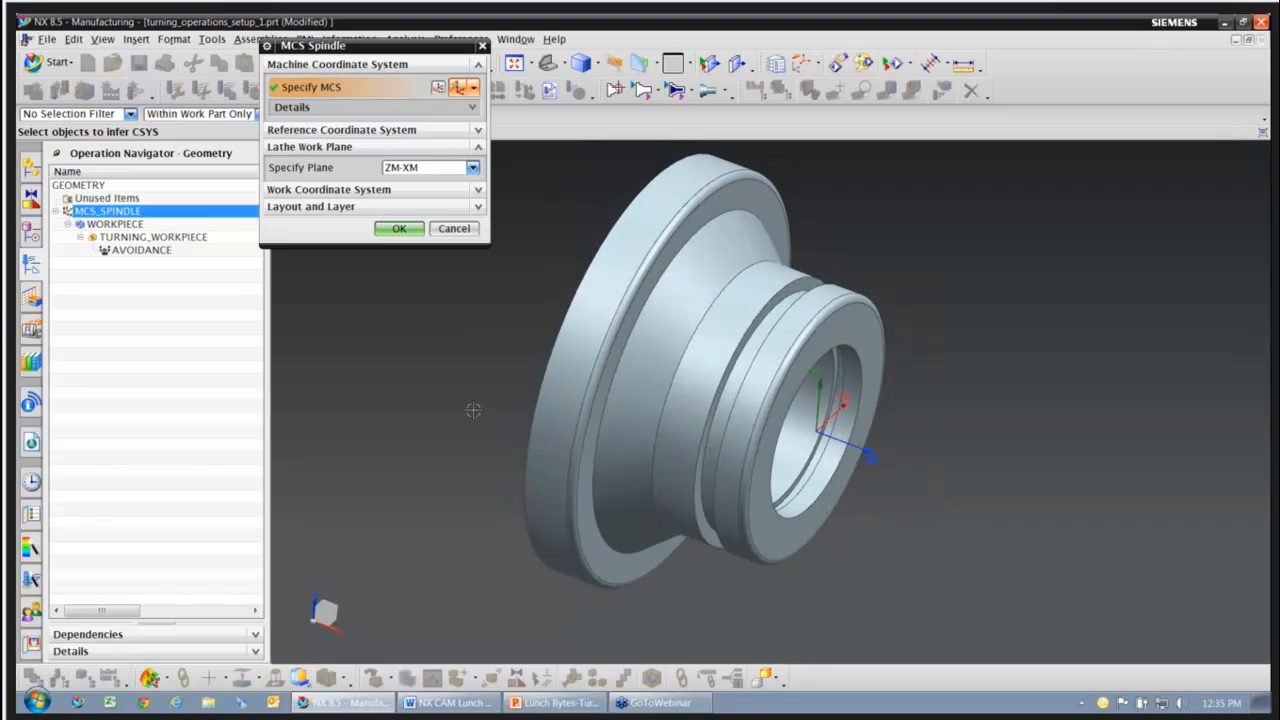
click(399, 228)
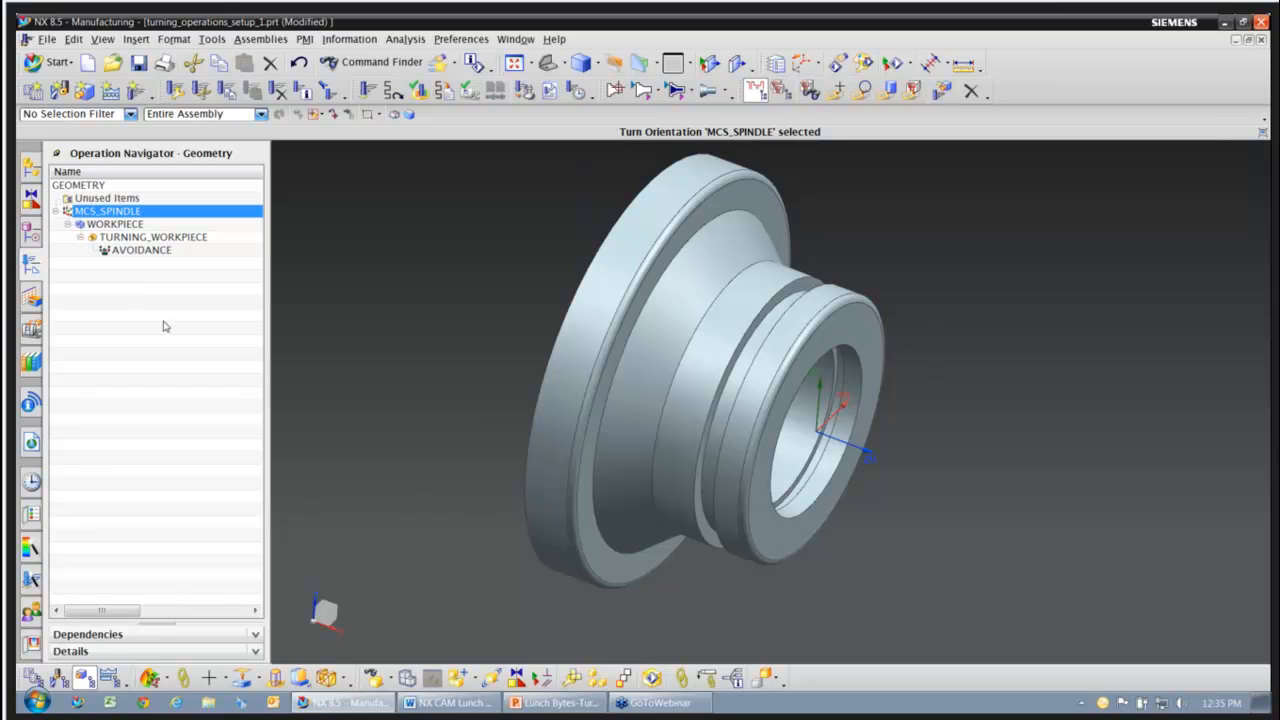
- Specify the turned solid body as the WORKPIECE part geometry, leaving the blank unspecified
double_click(110, 226)
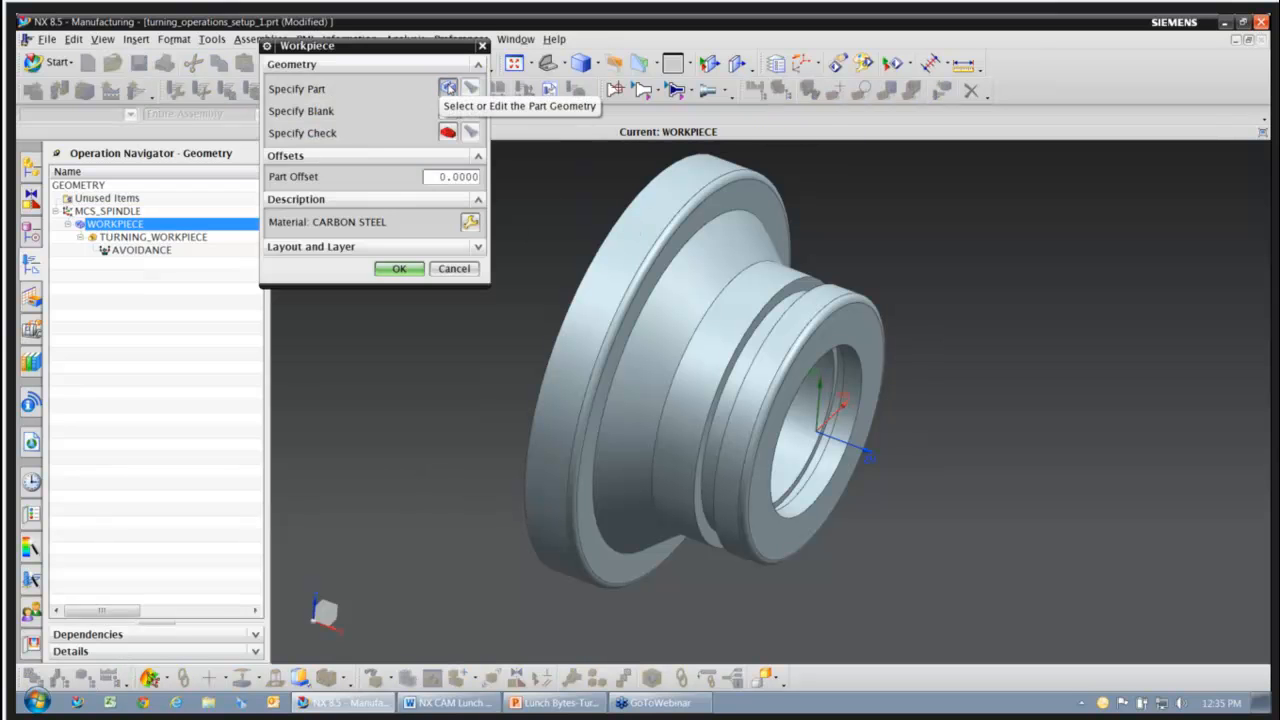
click(448, 88)
click(646, 316)
click(399, 261)
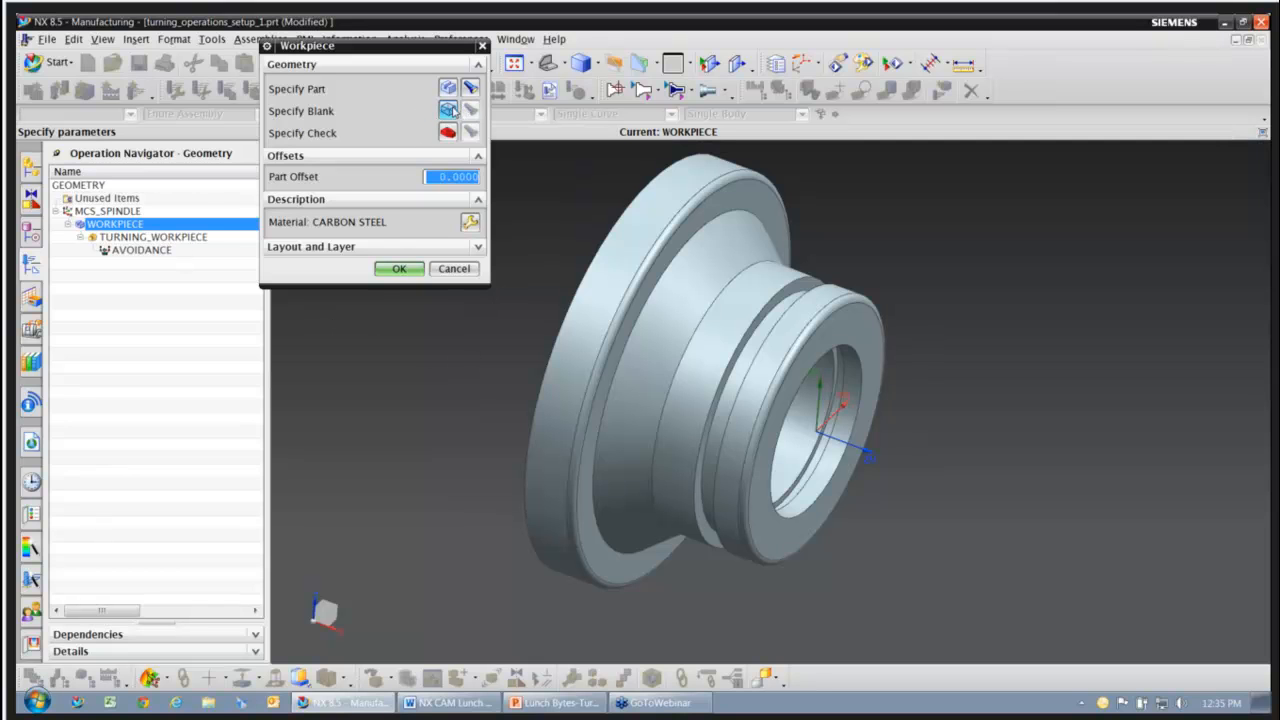
click(395, 268)
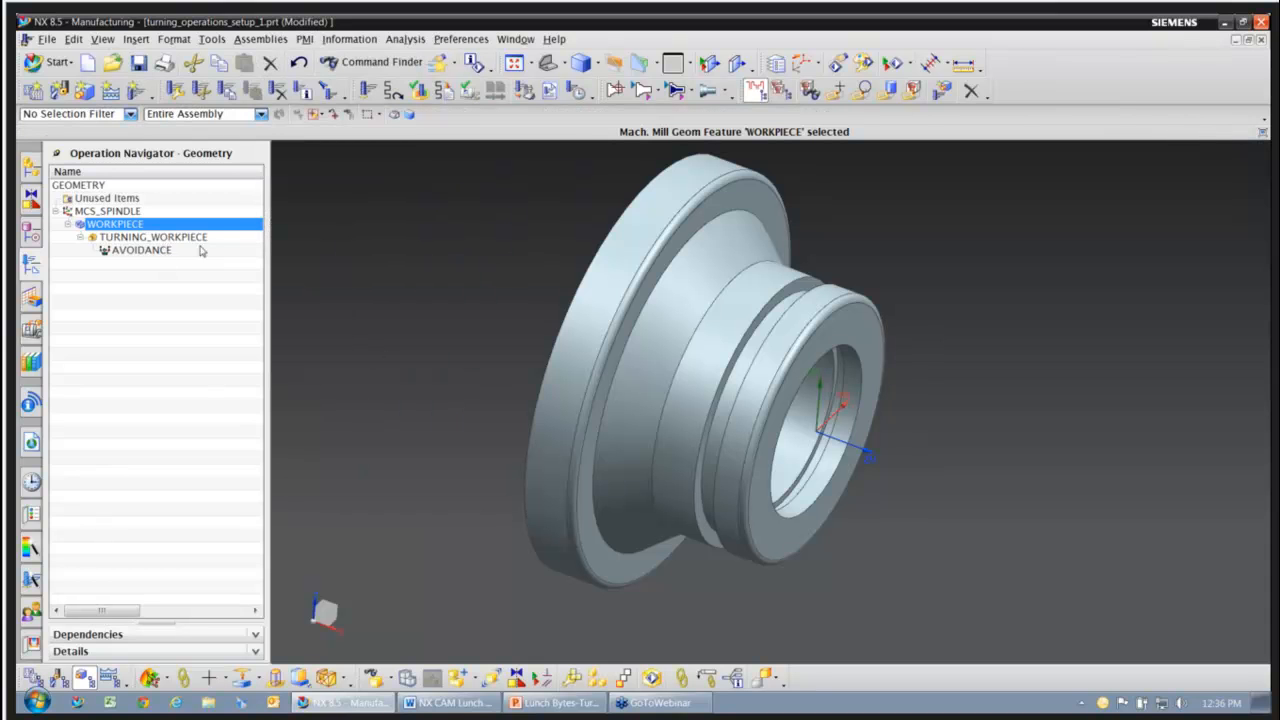
- Hide the solid bodies and examine the spun outline of TURNING_WORKPIECE square to the lathe work plane
click(180, 240)
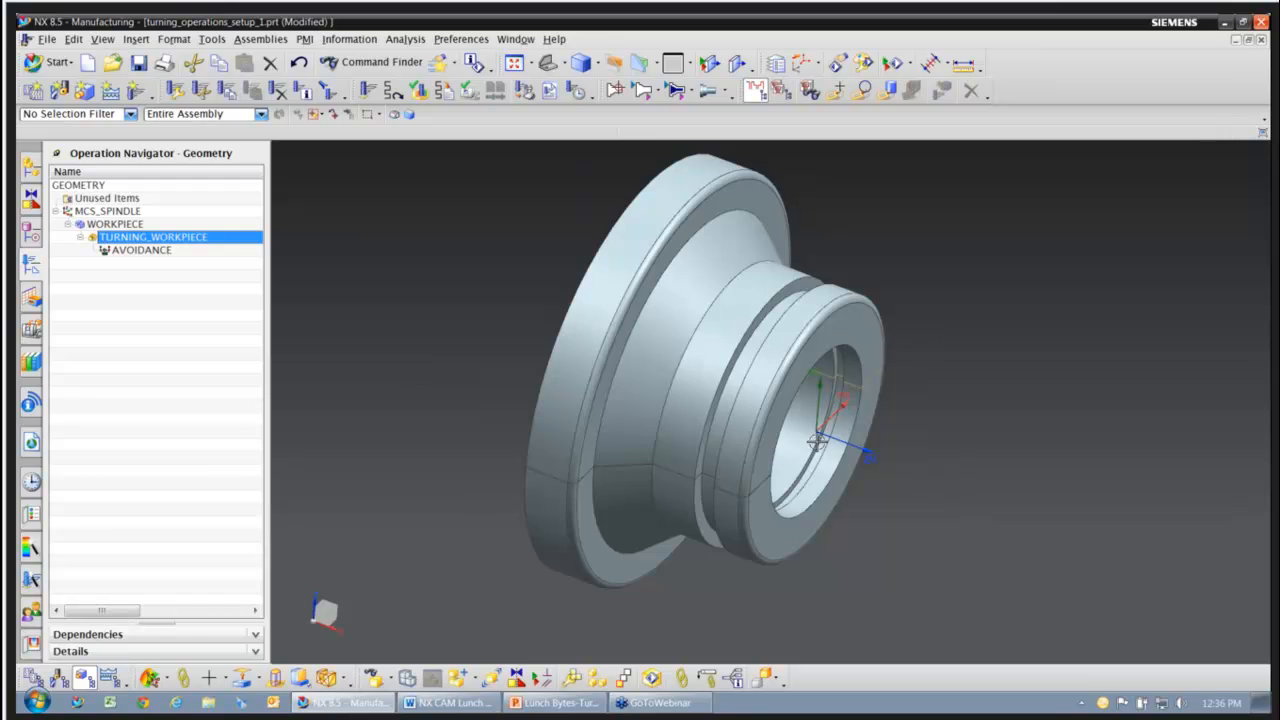
scroll(902, 376, up, 2)
scroll(902, 376, up, 3)
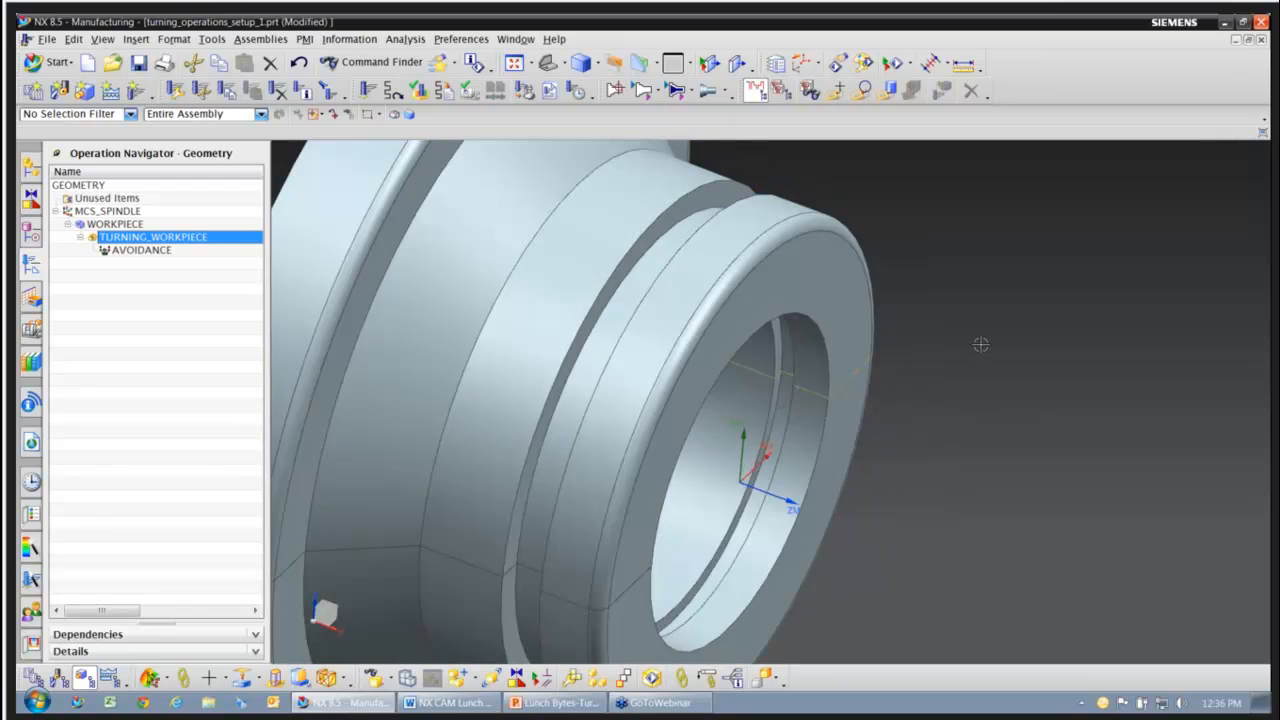
key(ctrl+w)
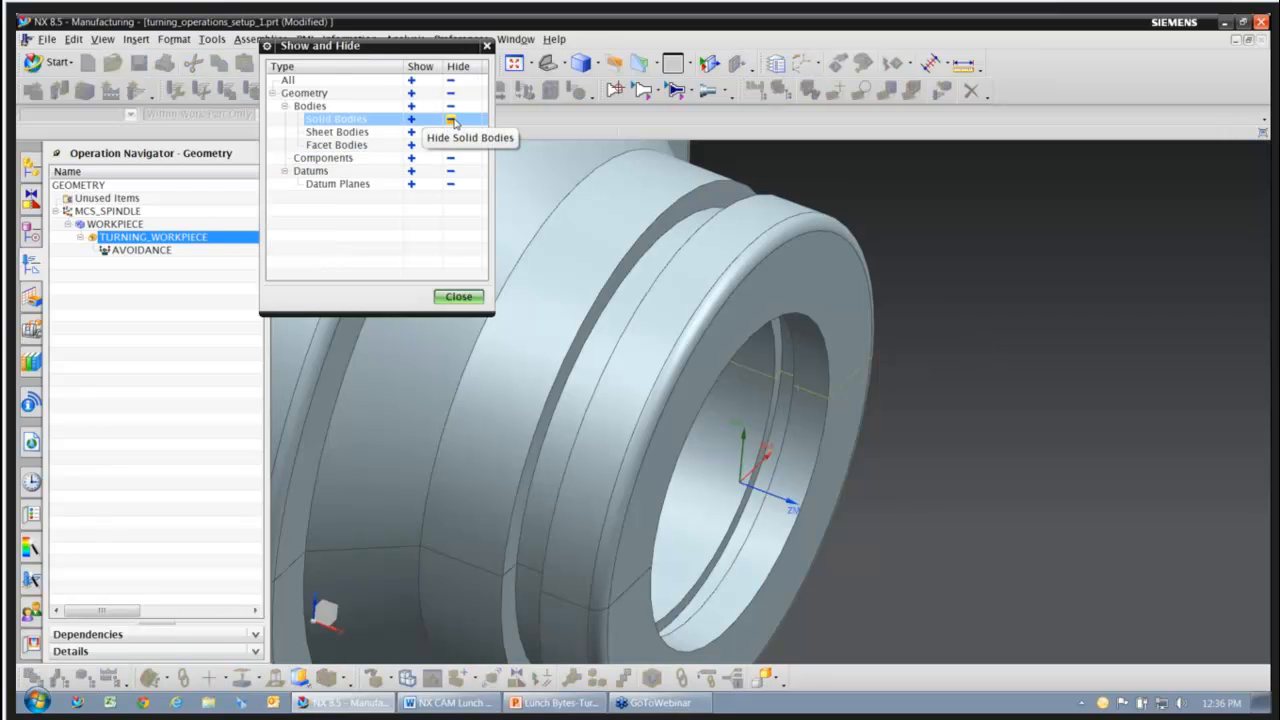
click(452, 121)
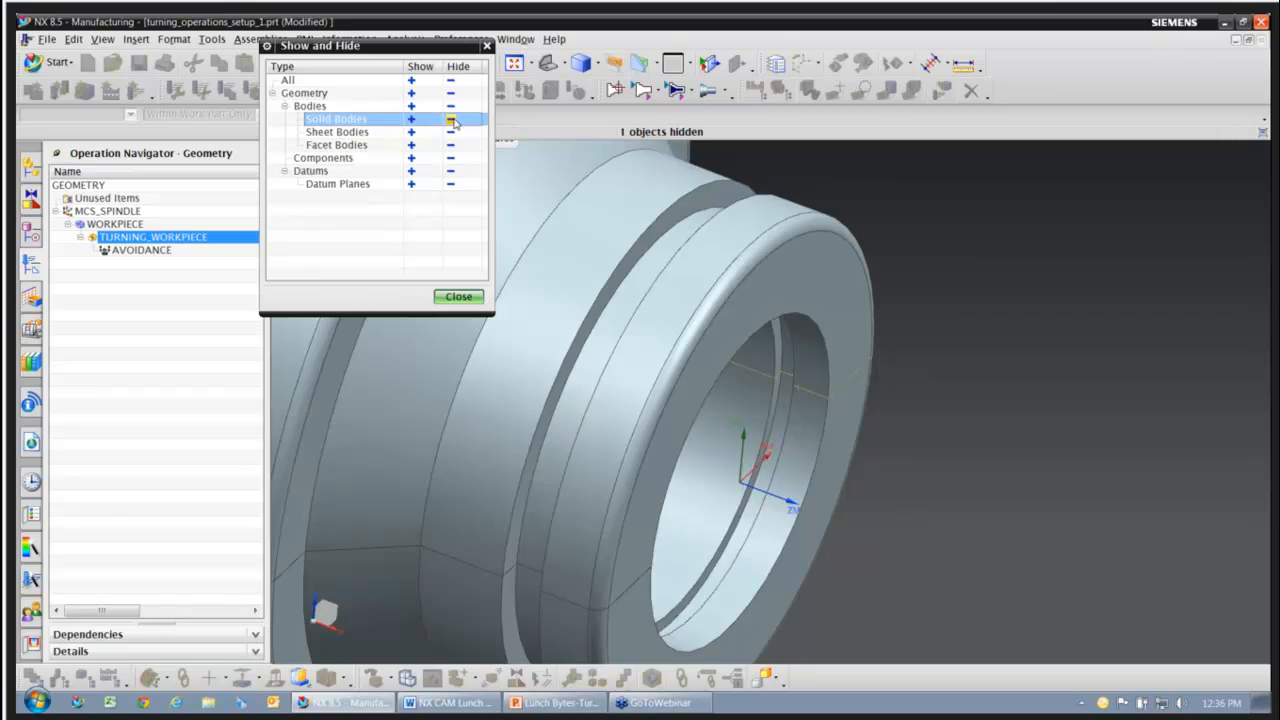
click(459, 297)
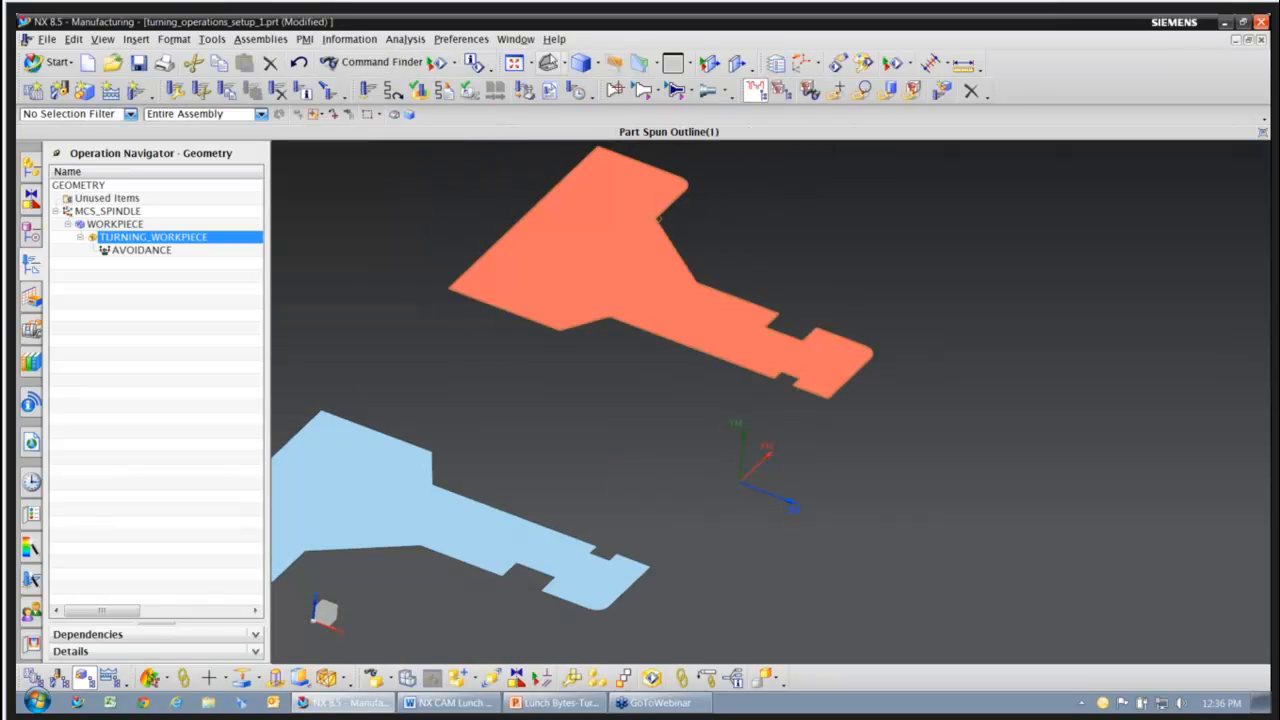
click(558, 62)
click(568, 110)
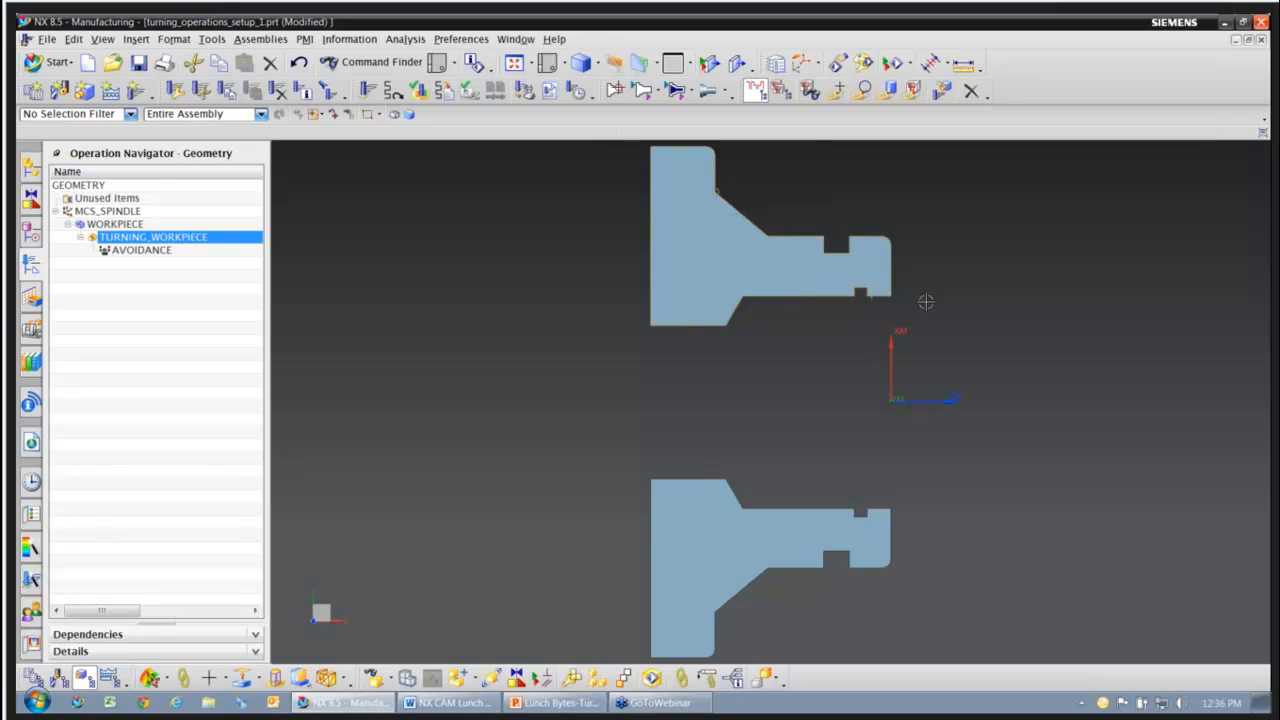
click(694, 291)
- Set the mounting position of the TURNING_WORKPIECE blank to XC .25 in, with YC and ZC at 0
double_click(166, 239)
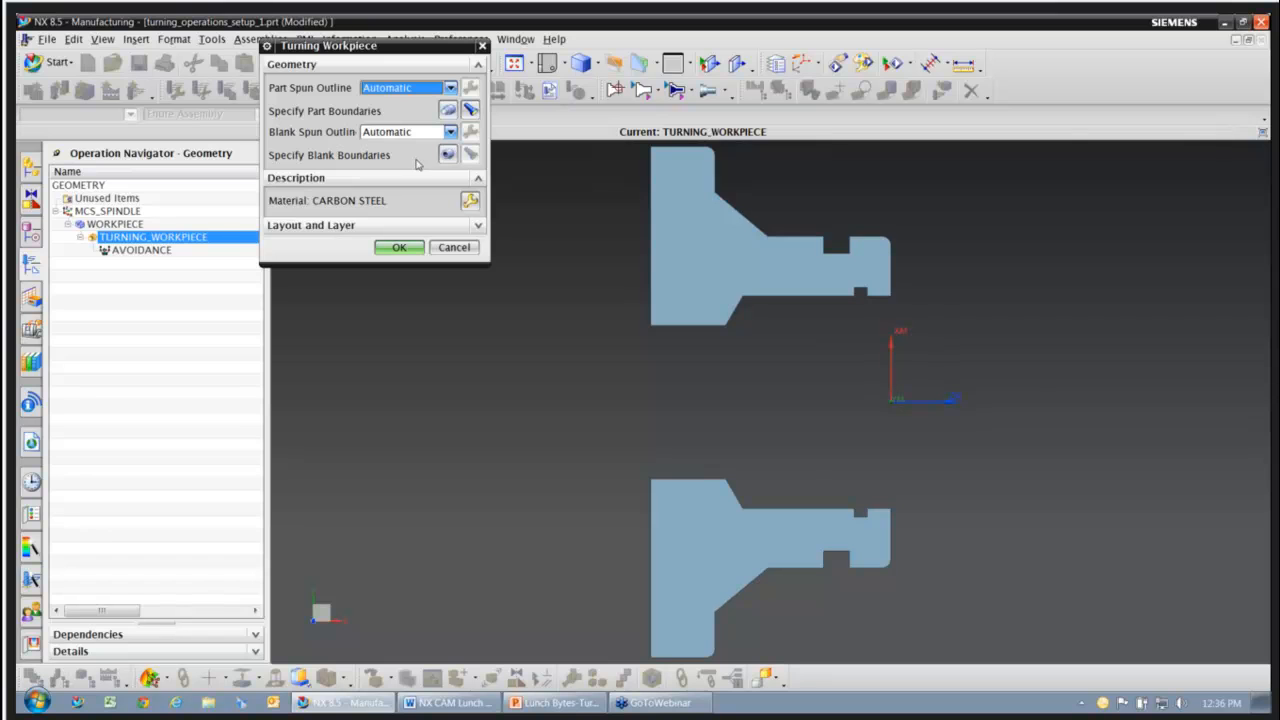
click(447, 154)
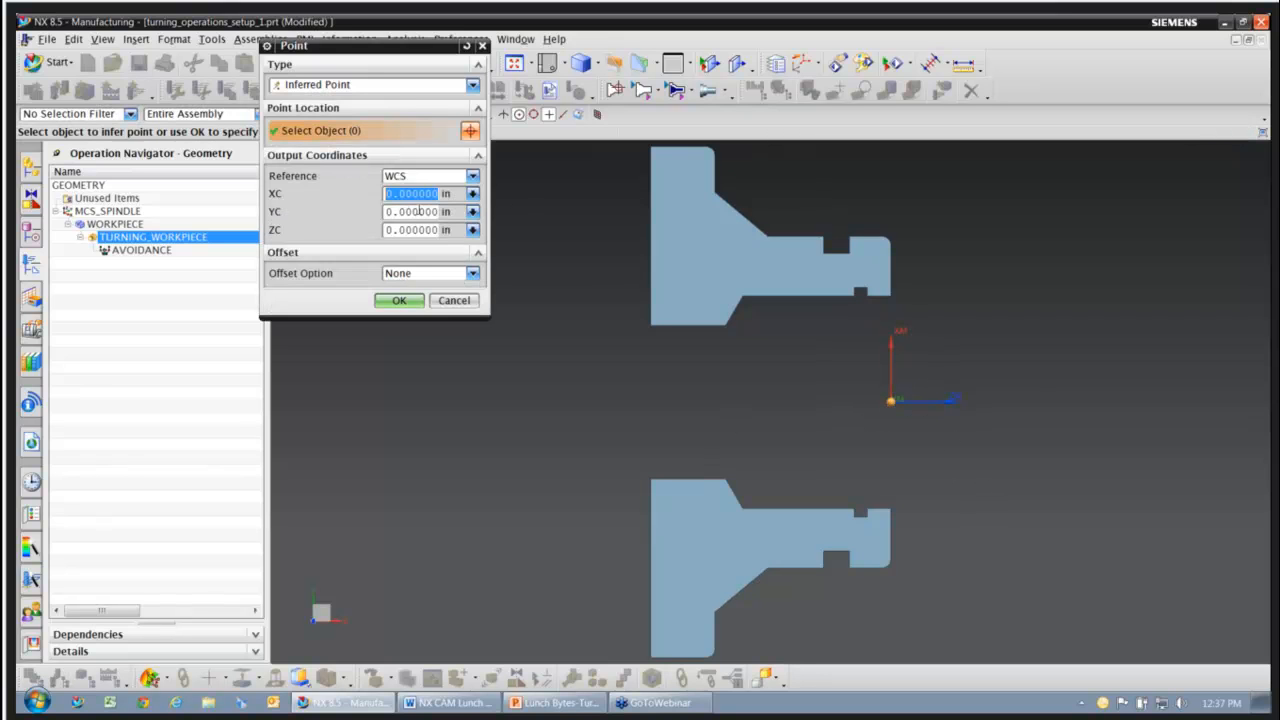
text(.225)
key(BackSpace)
key(BackSpace)
text(5)
click(410, 211)
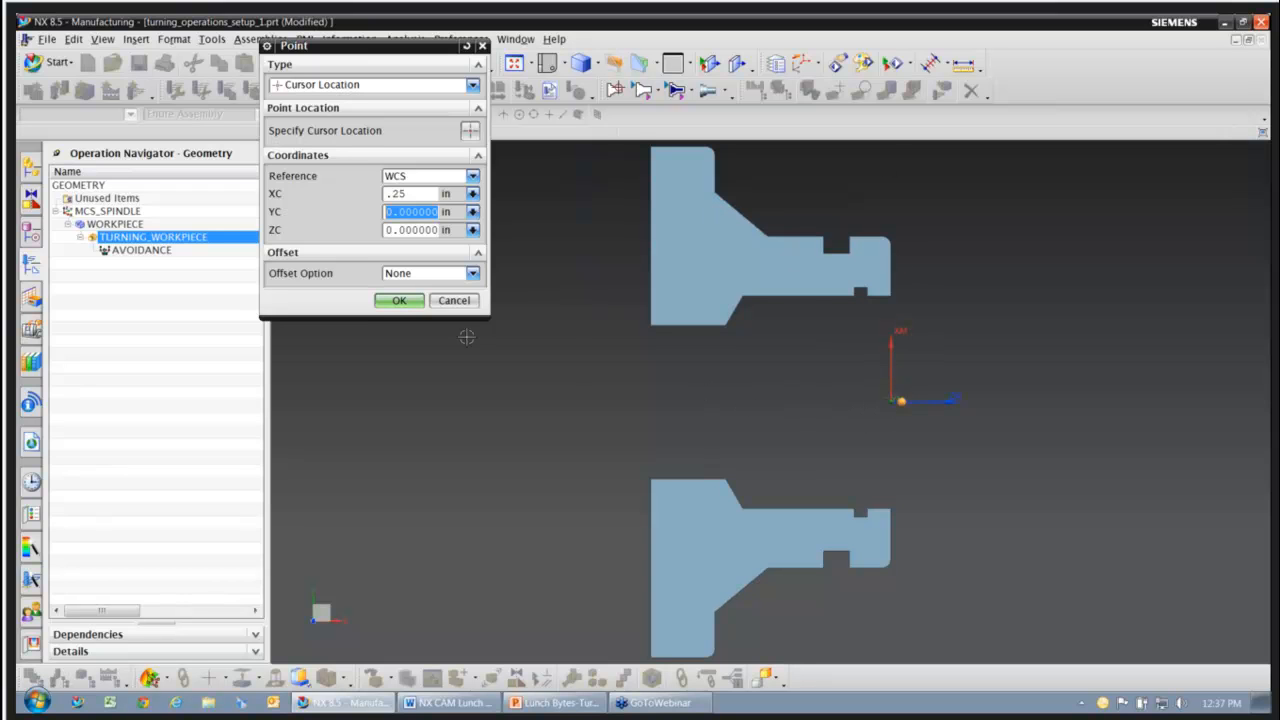
click(399, 301)
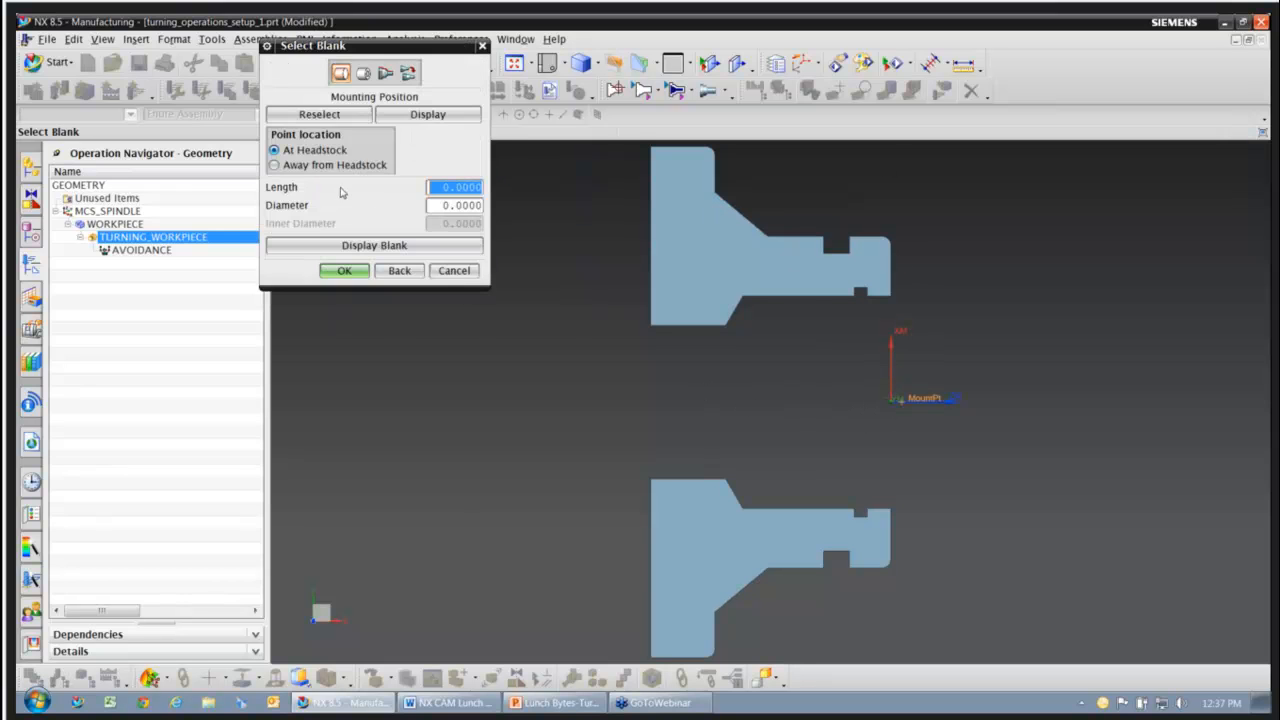
- Define the bar stock blank away from the headstock with length 7 and diameter 12.5, and check it around the part outline
click(330, 166)
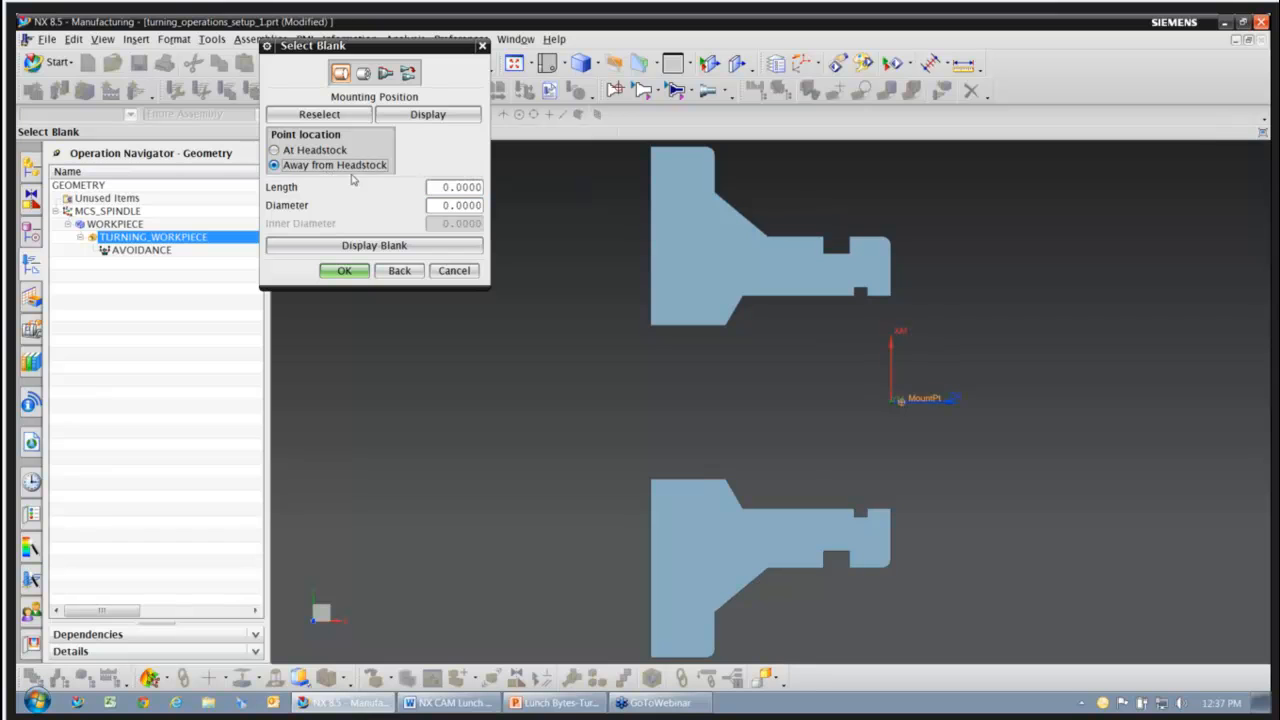
double_click(466, 190)
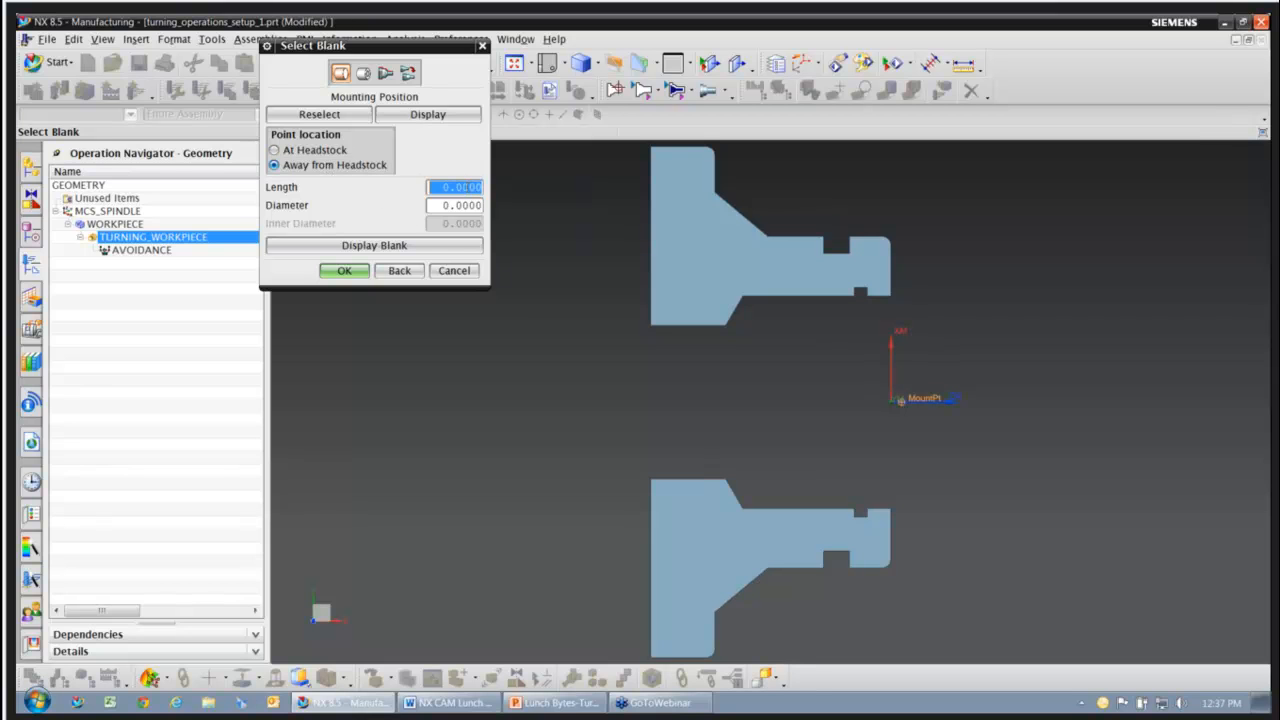
text(7)
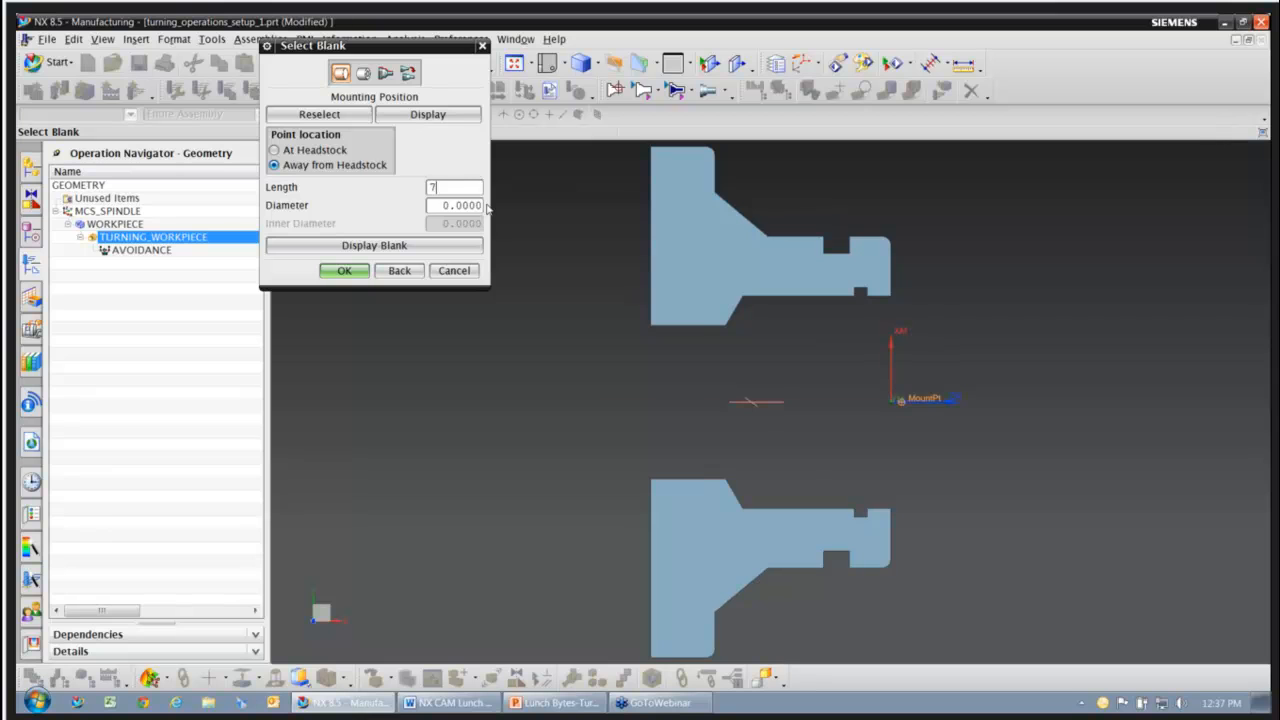
key(Tab)
text(12.5)
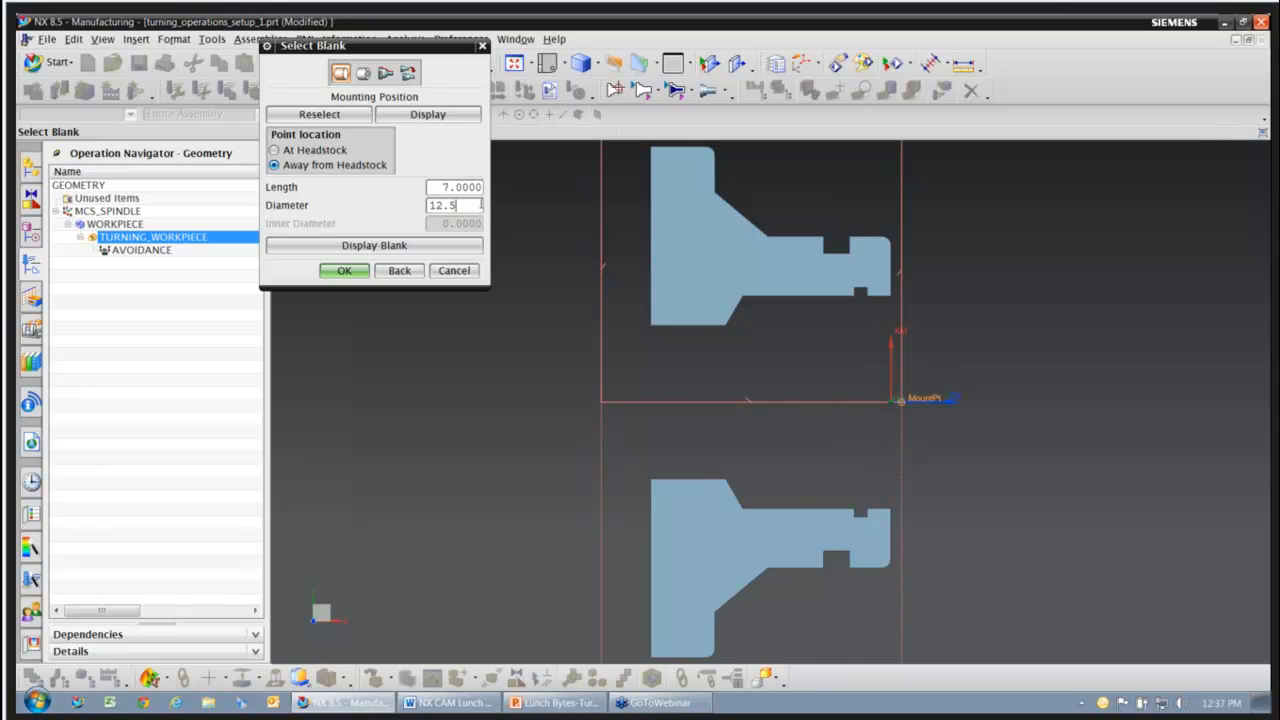
scroll(800, 485, down, 1)
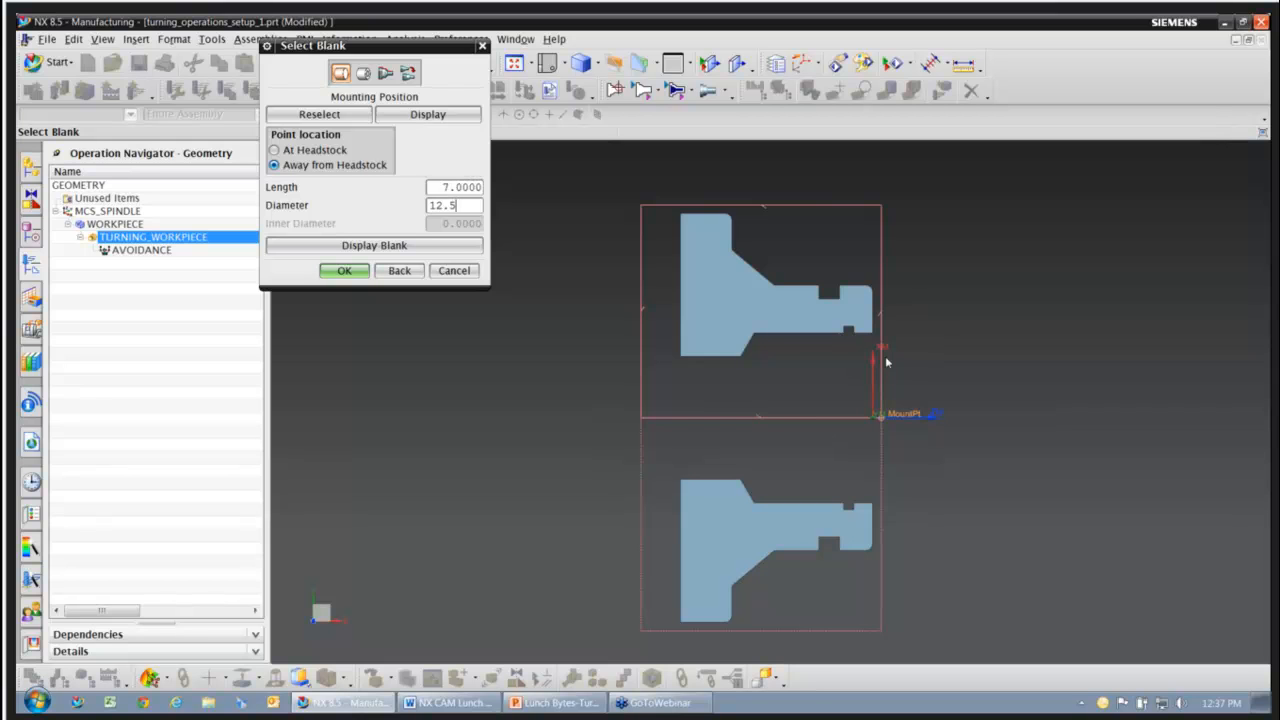
scroll(770, 380, up, 1)
scroll(862, 357, down, 1)
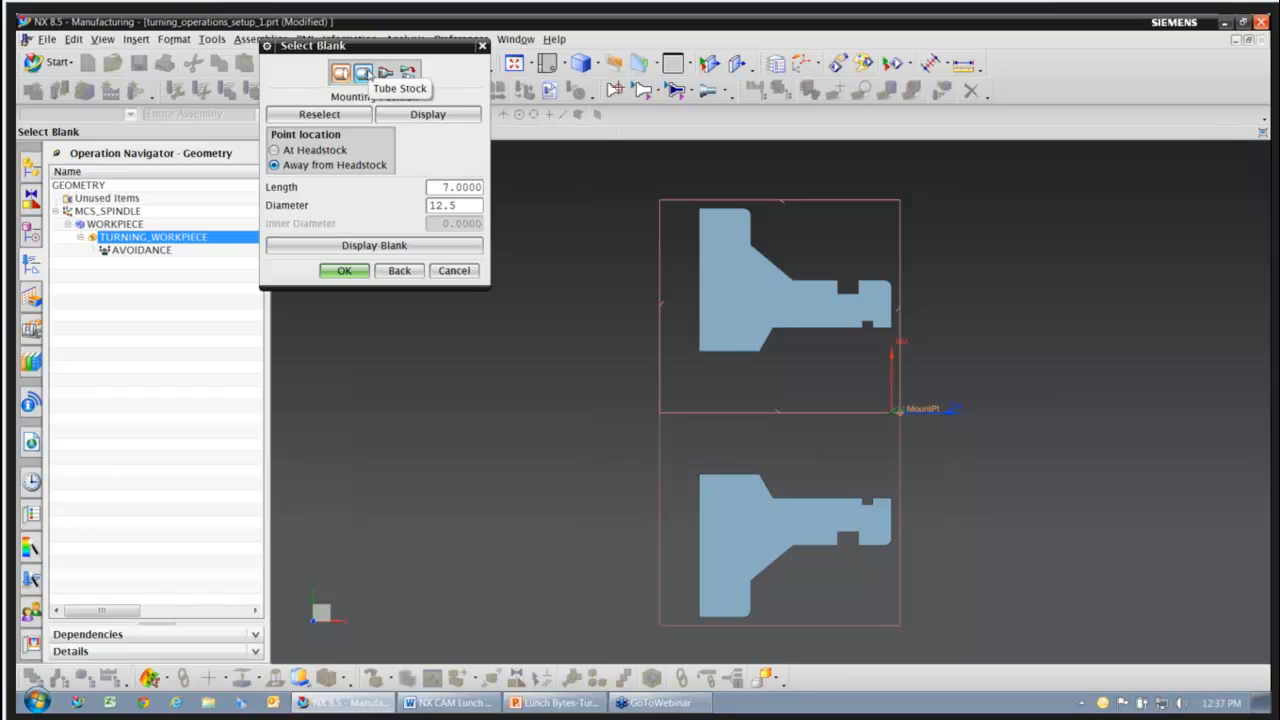
- Try tube stock as the blank type with an inner diameter of 3 and check the hollow outline against the part
click(365, 75)
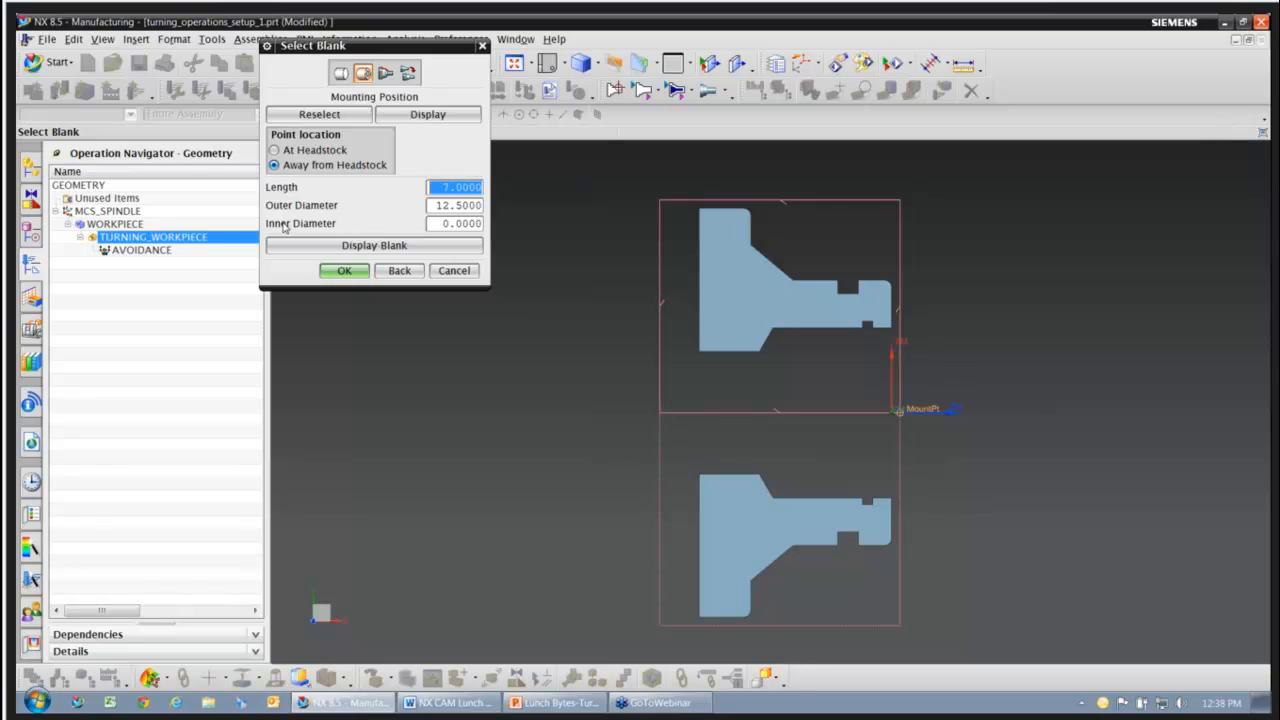
click(468, 224)
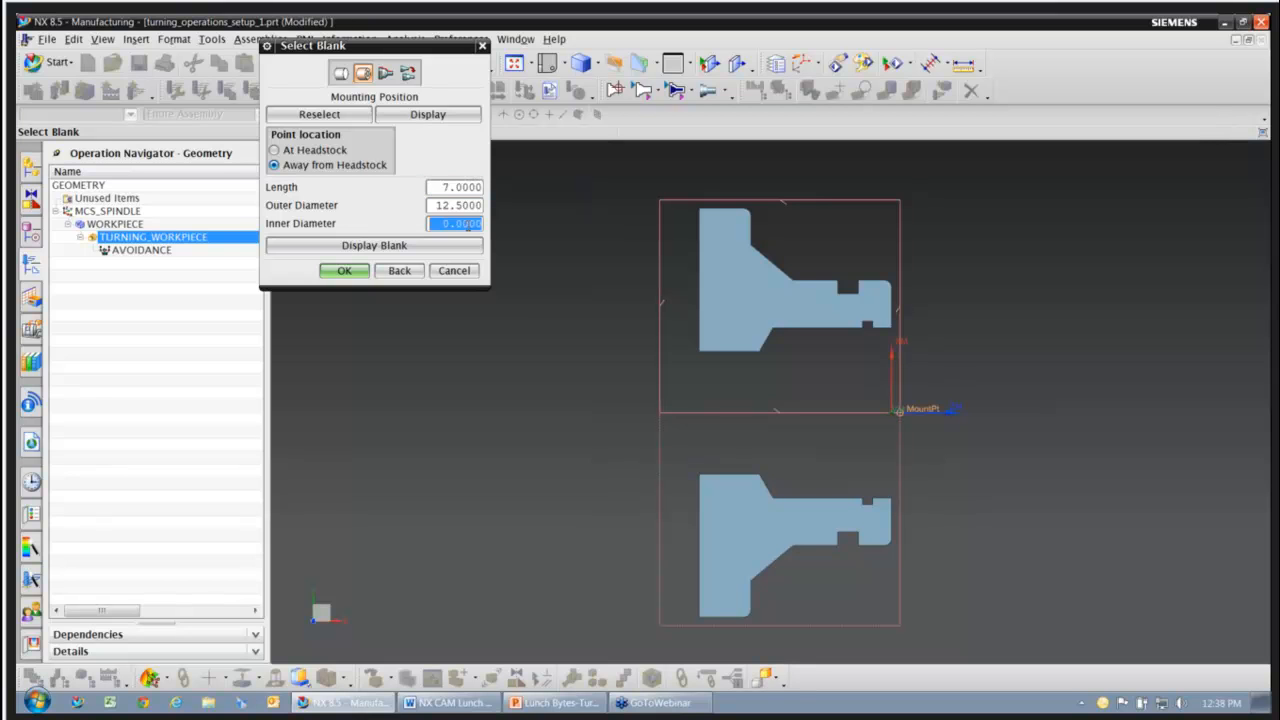
text(3)
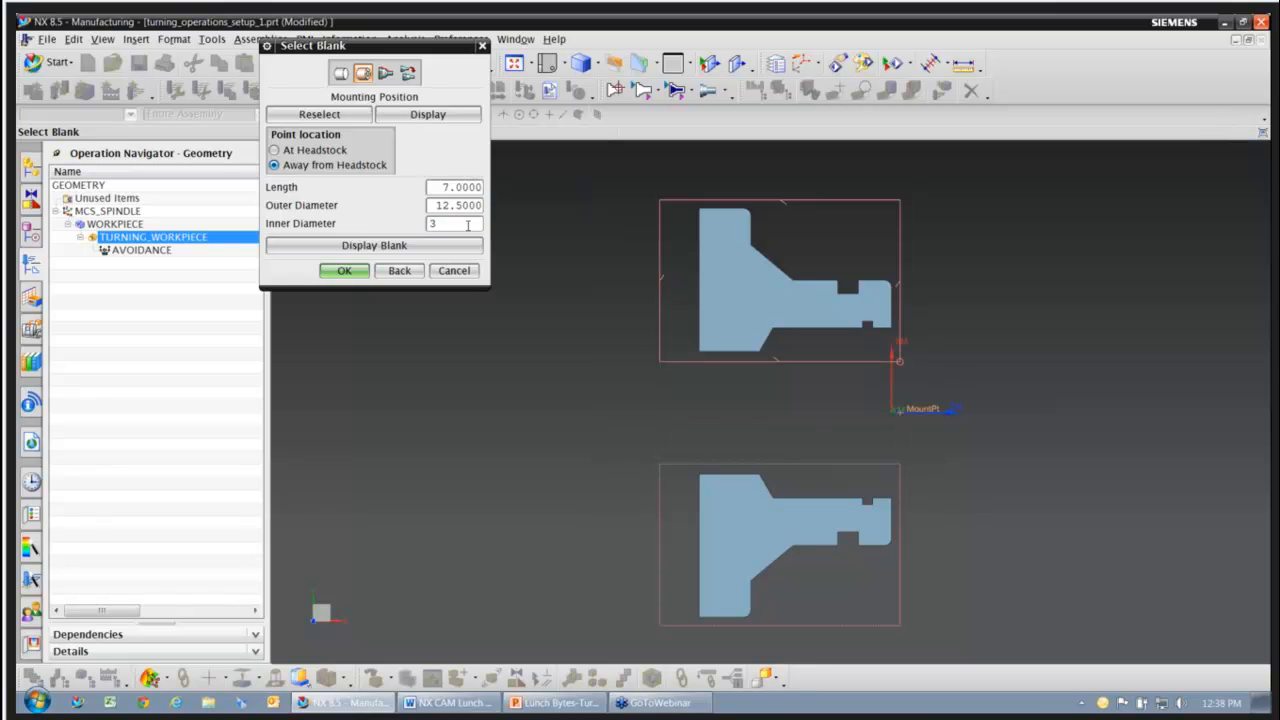
key(Tab)
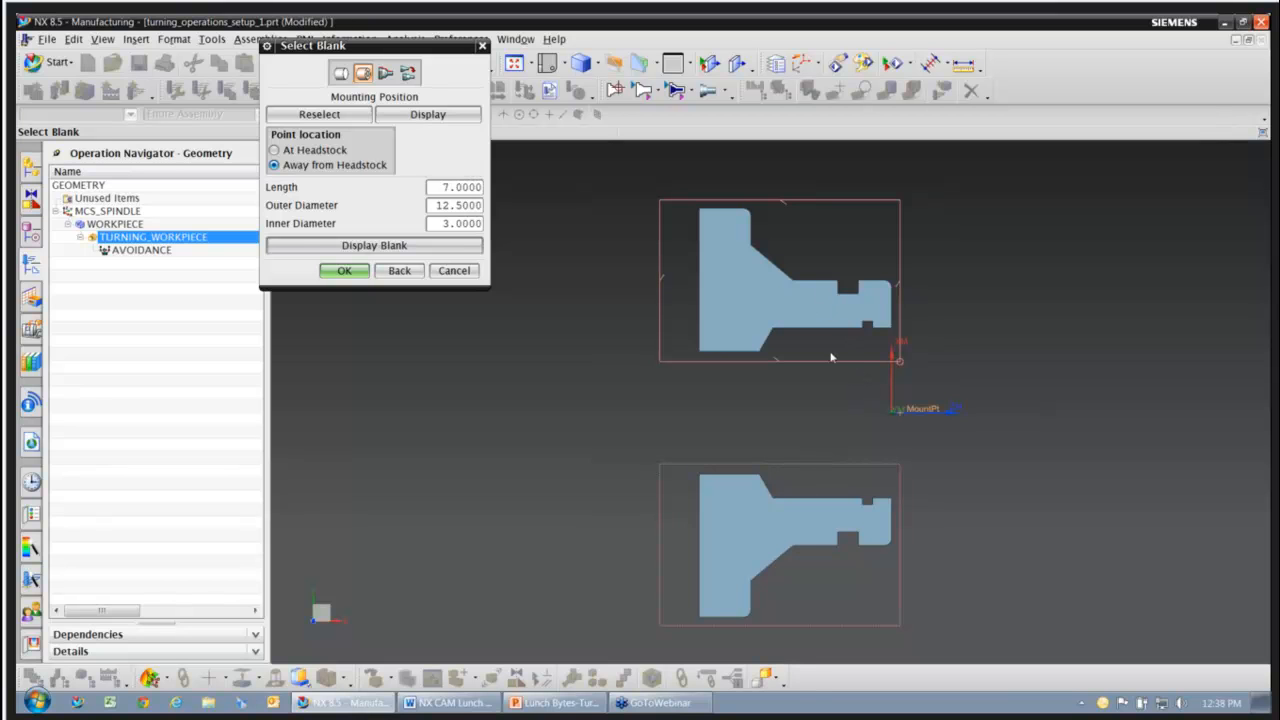
scroll(830, 357, up, 1)
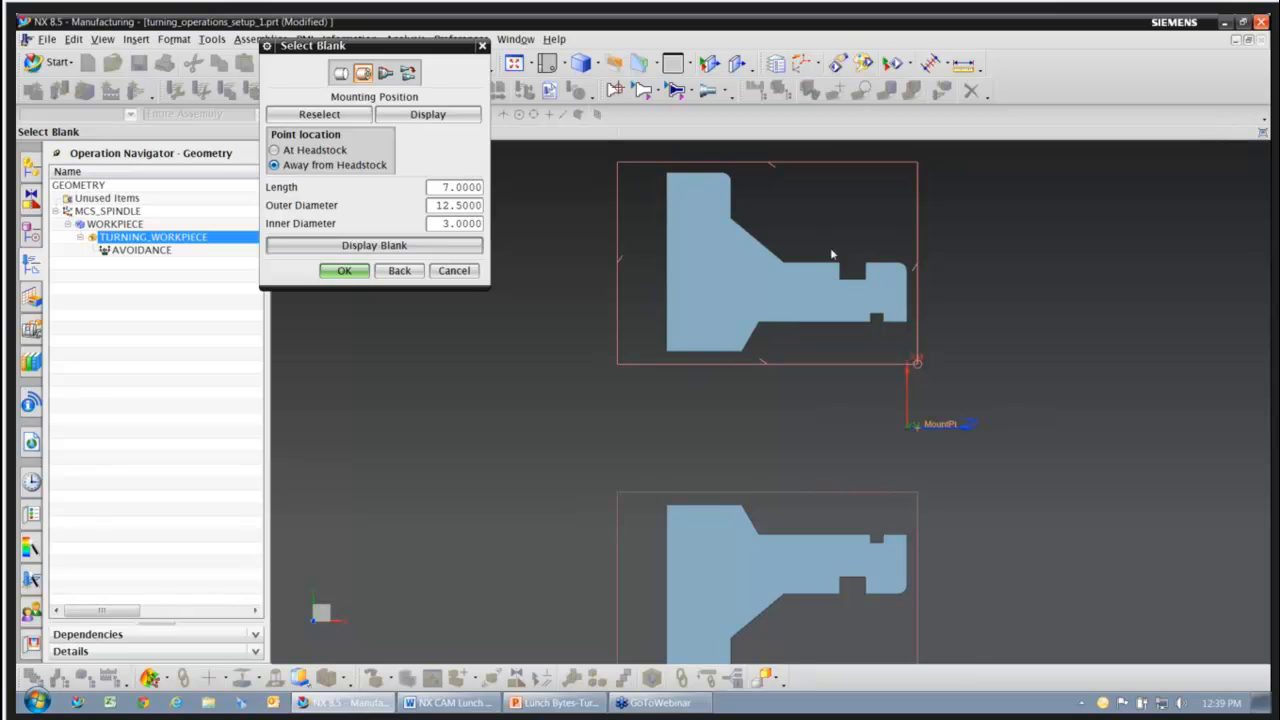
- Try defining the blank from curves by chaining the edges of the upper spun profile into a boundary
click(385, 74)
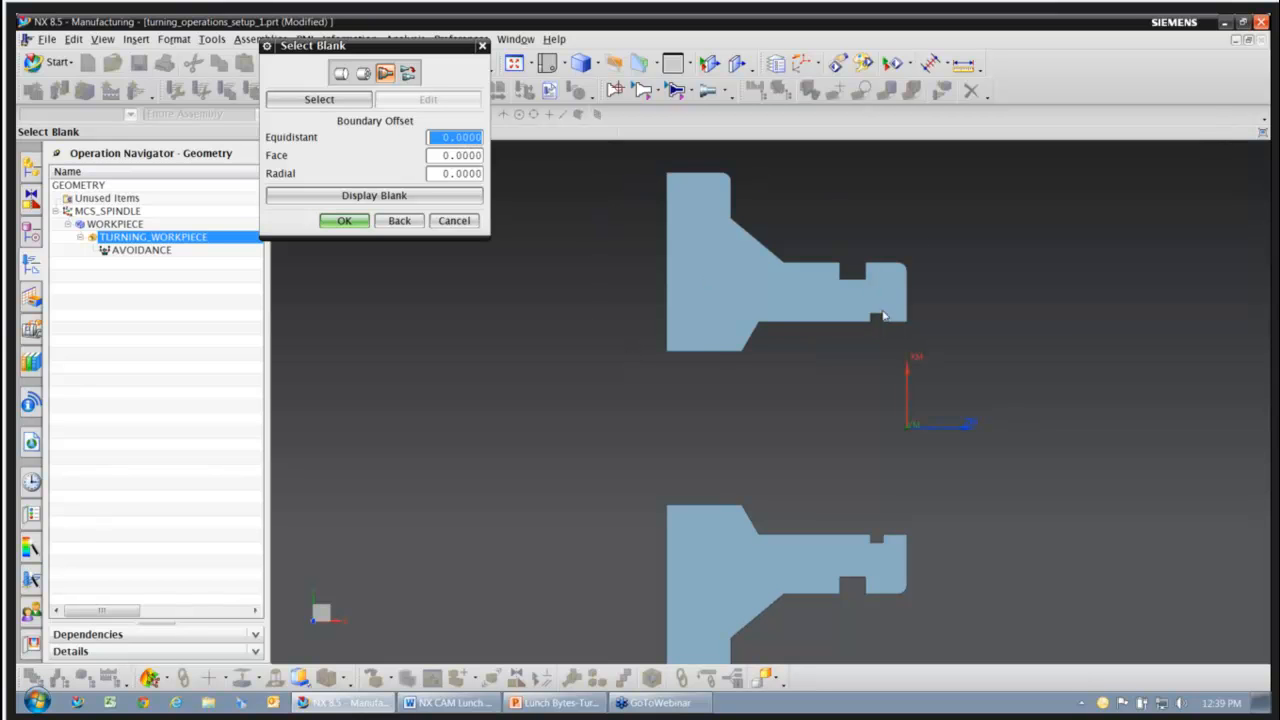
click(345, 100)
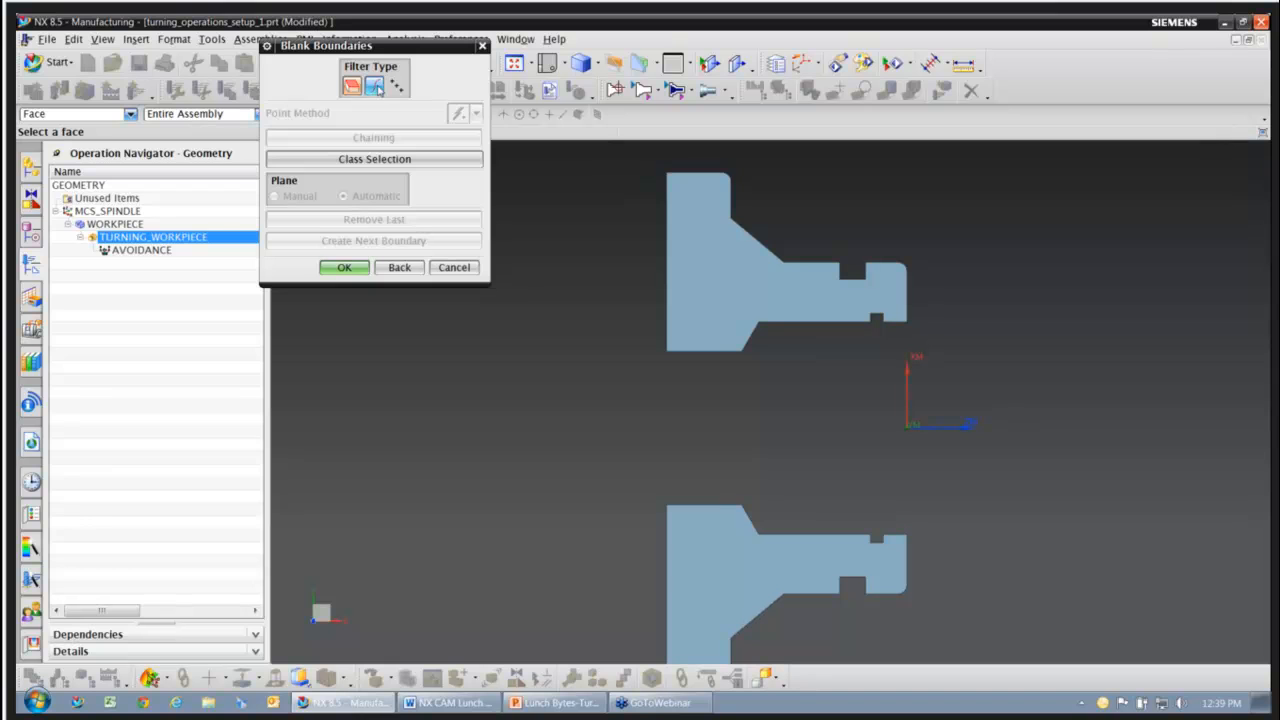
click(376, 88)
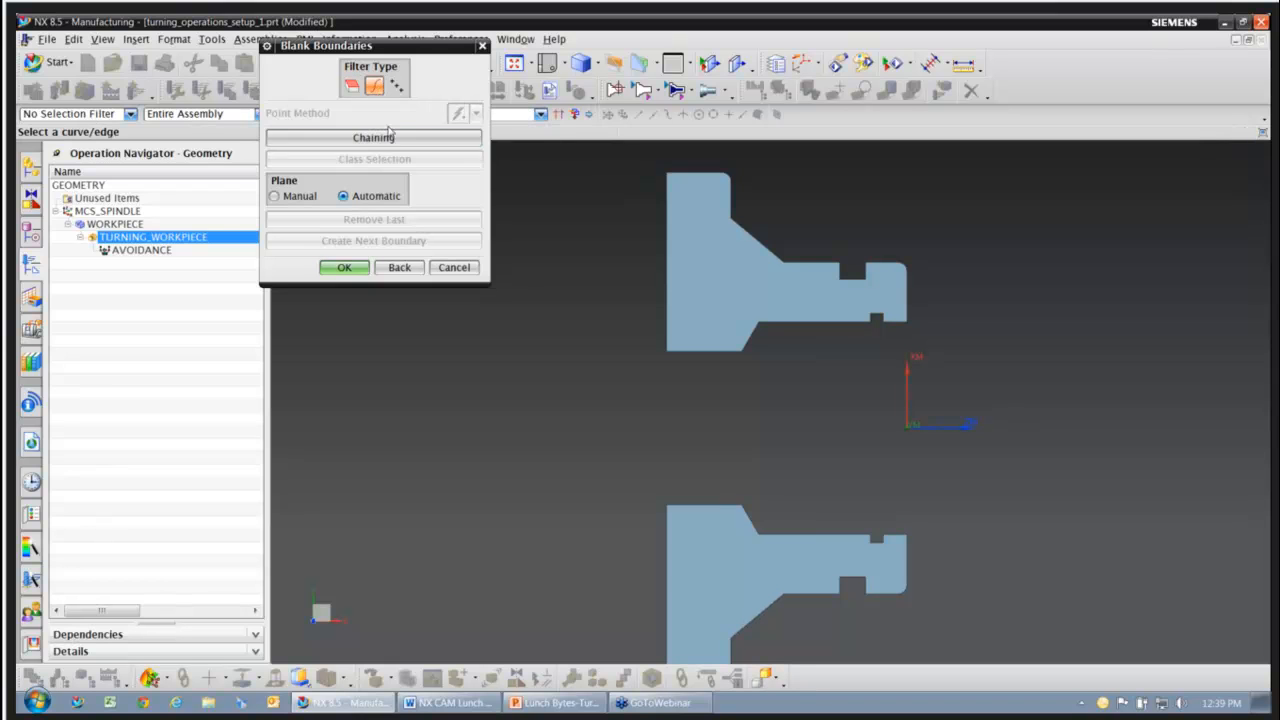
click(392, 139)
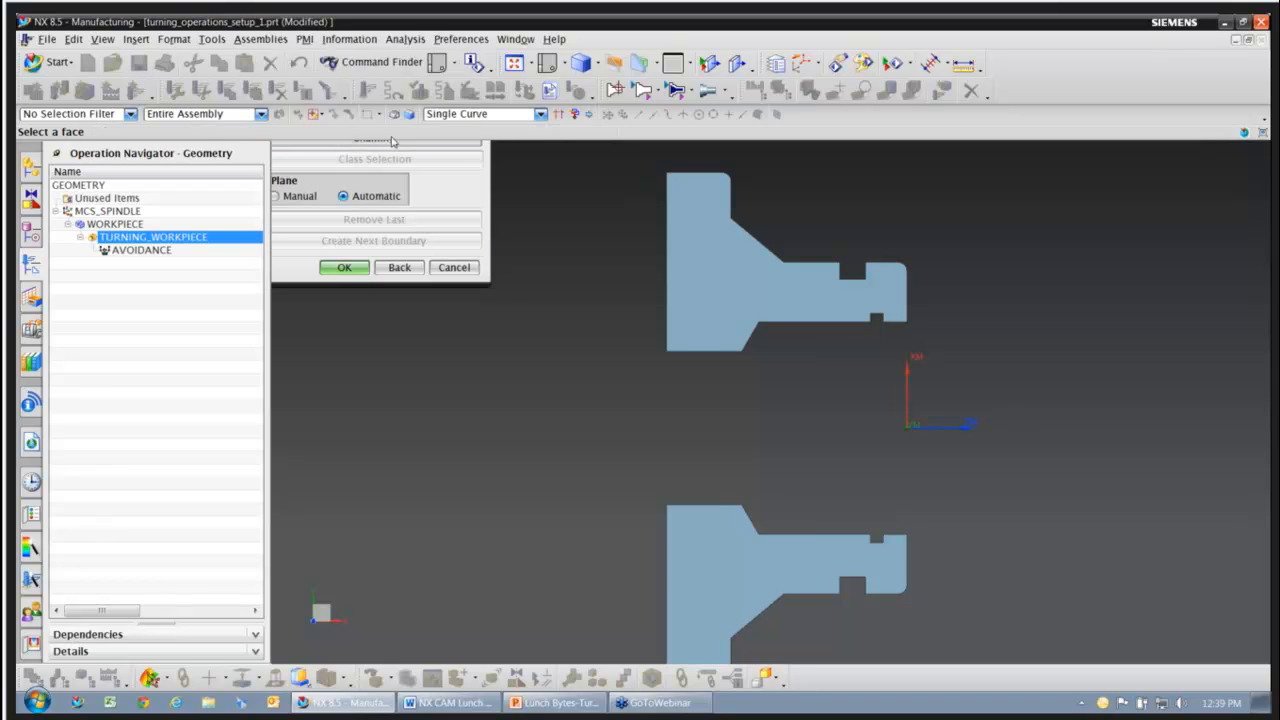
click(690, 350)
click(754, 337)
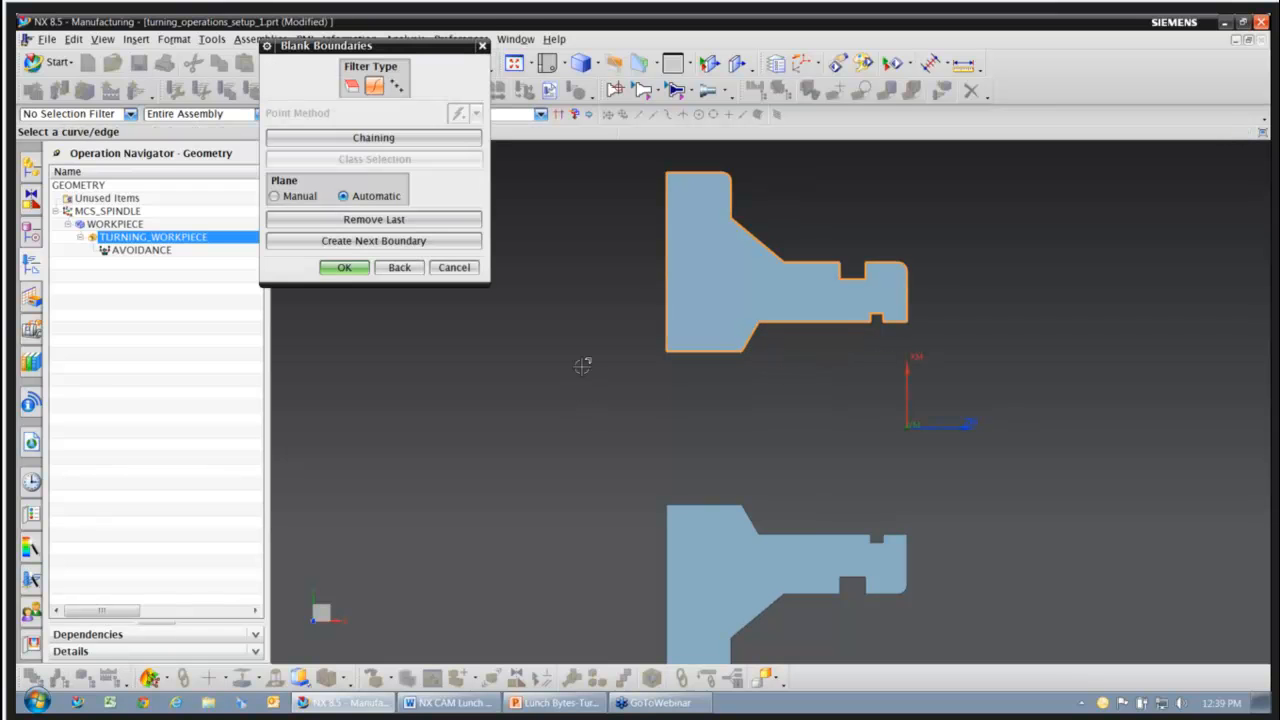
click(344, 268)
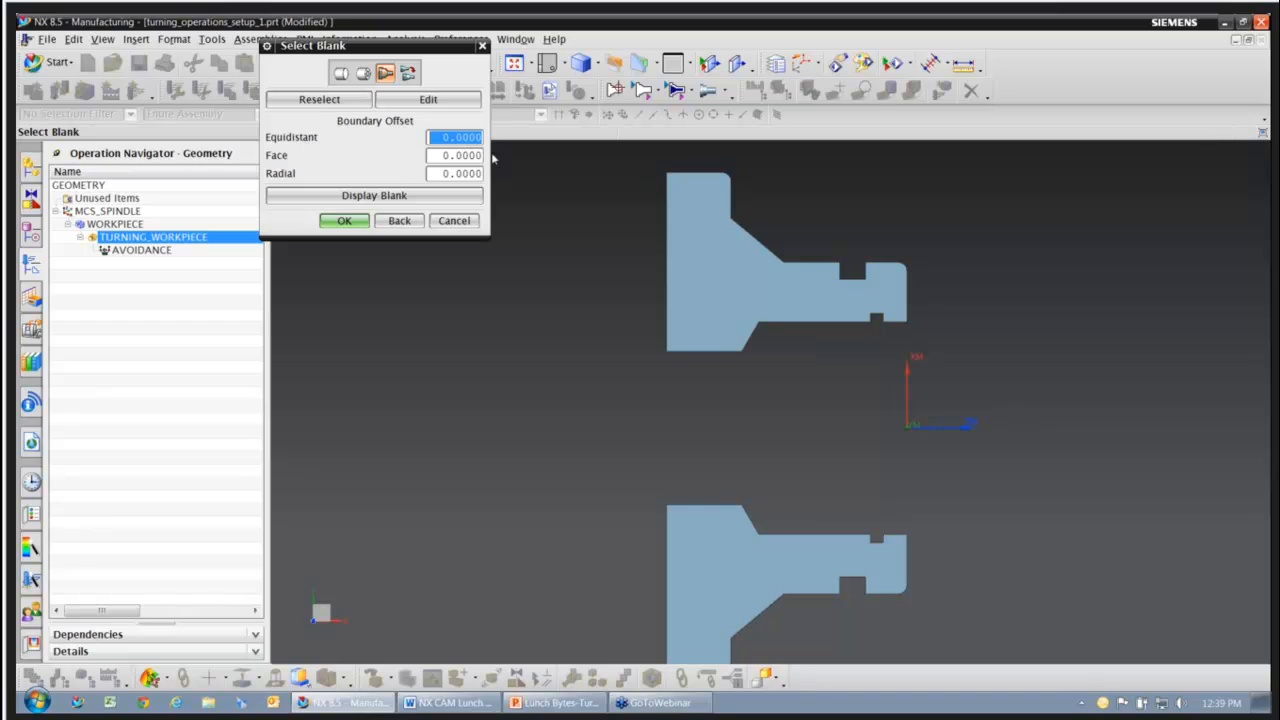
- Preview a .25 equidistant offset of the blank boundary, then cancel the blank selection and close the TURNING_WORKPIECE settings
text(.25)
key(Tab)
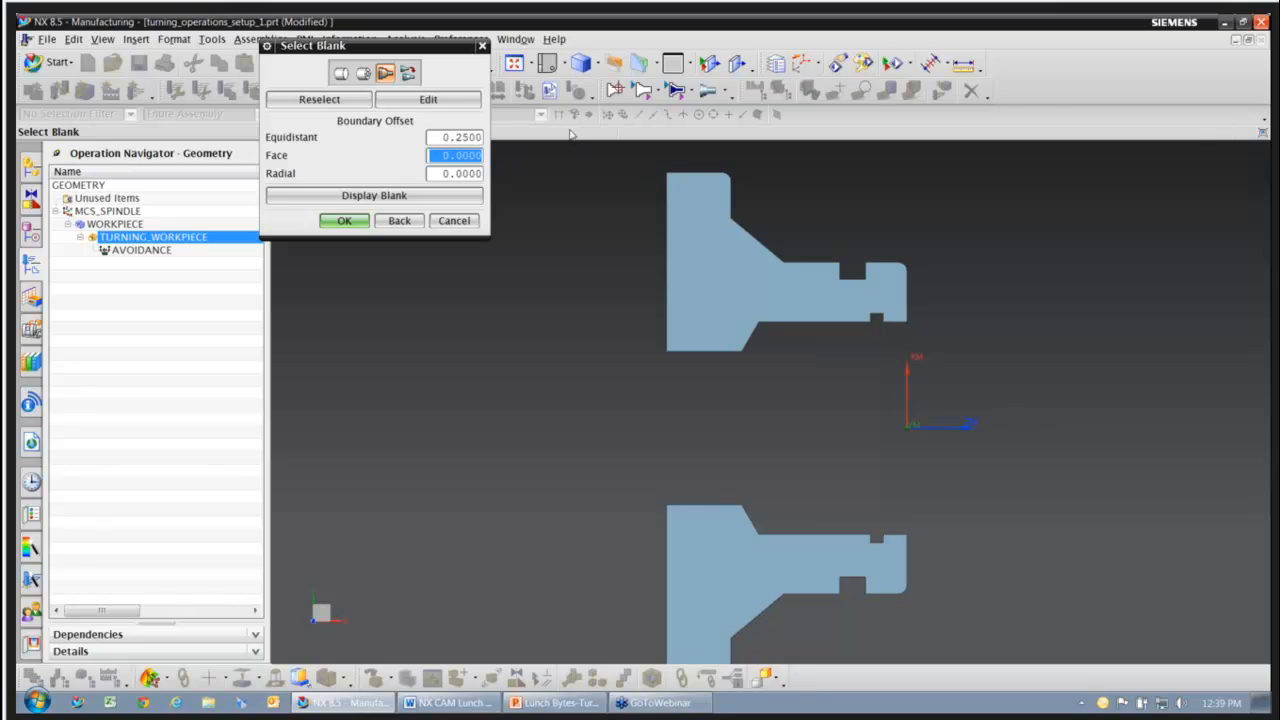
click(445, 195)
scroll(833, 230, up, 2)
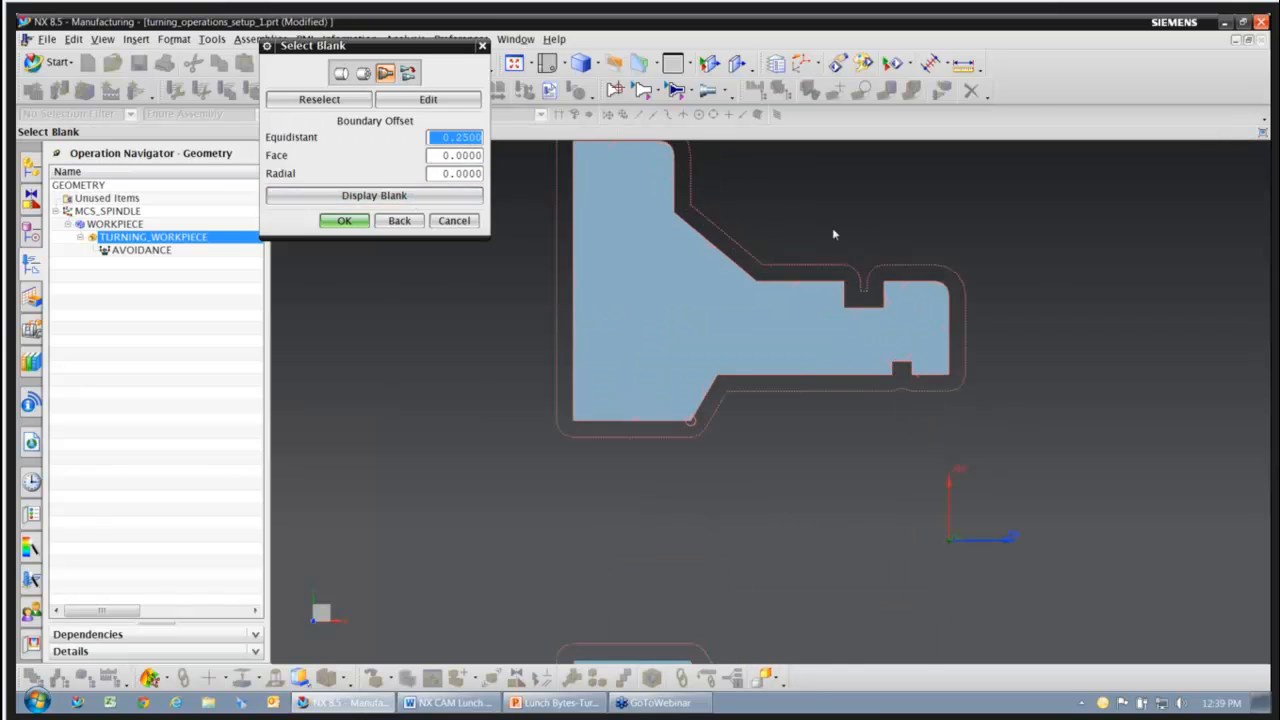
scroll(922, 483, down, 2)
scroll(849, 353, up, 2)
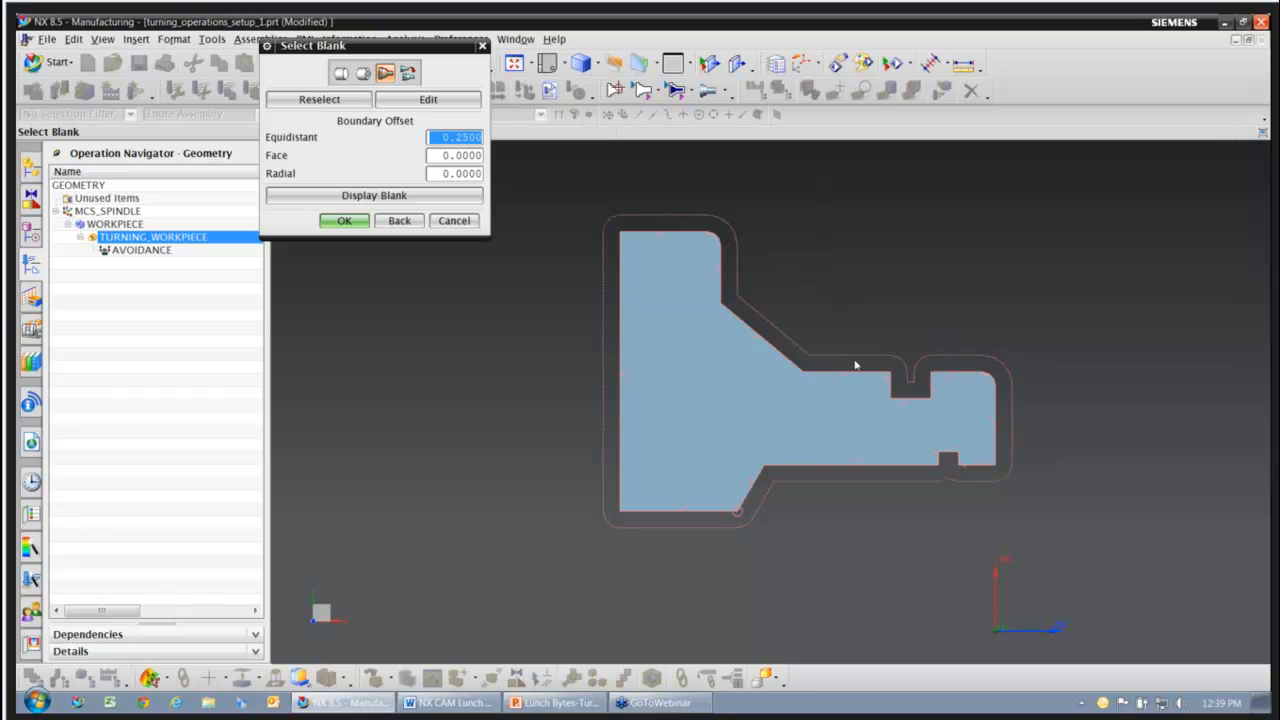
scroll(985, 291, down, 2)
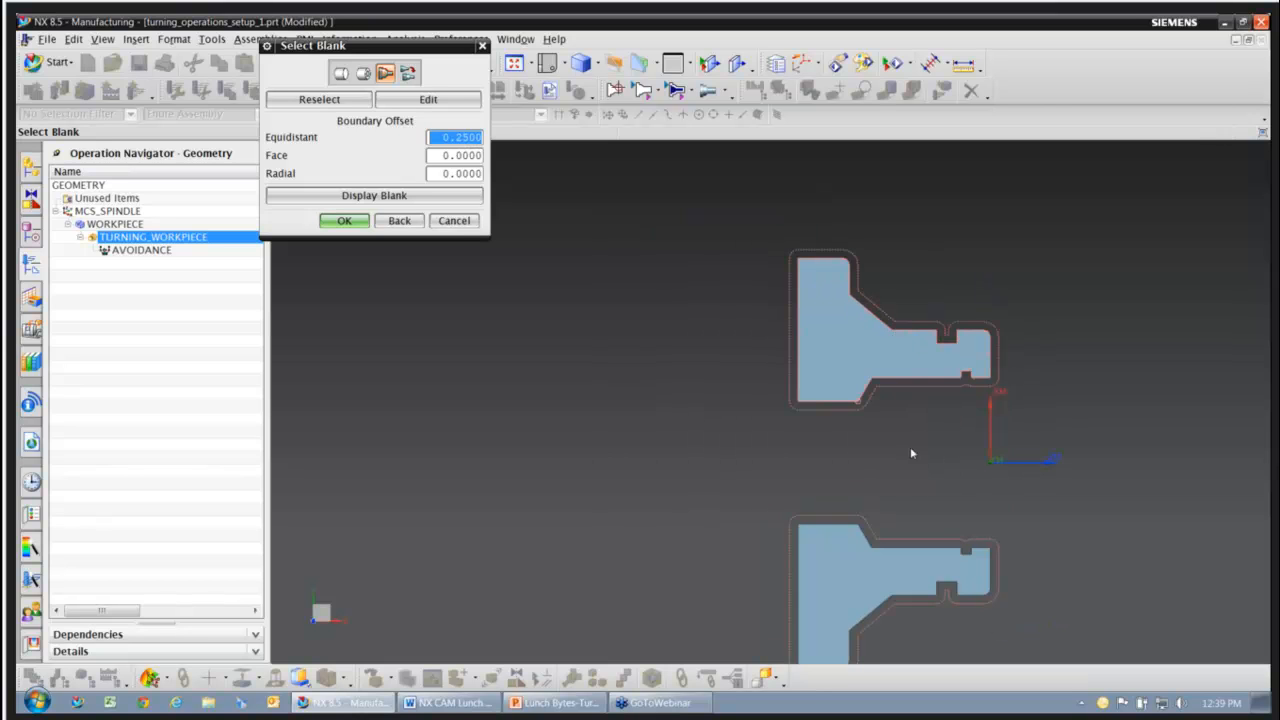
scroll(928, 400, up, 1)
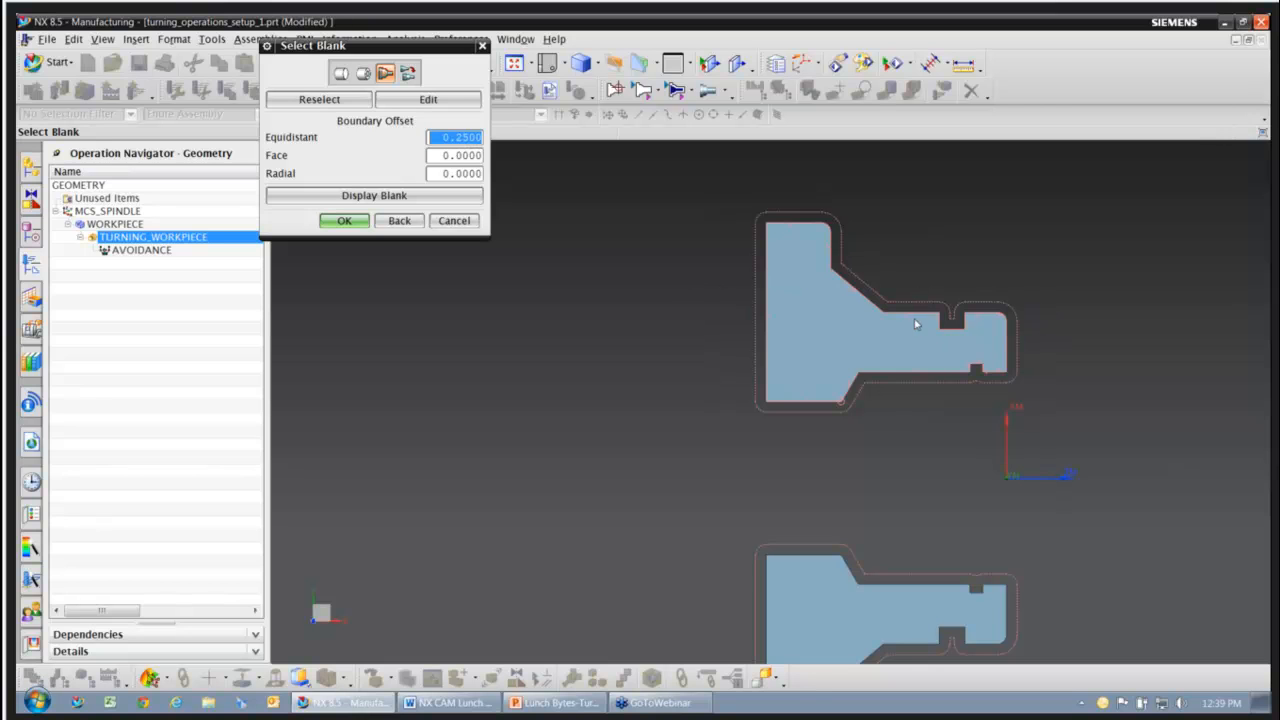
click(466, 222)
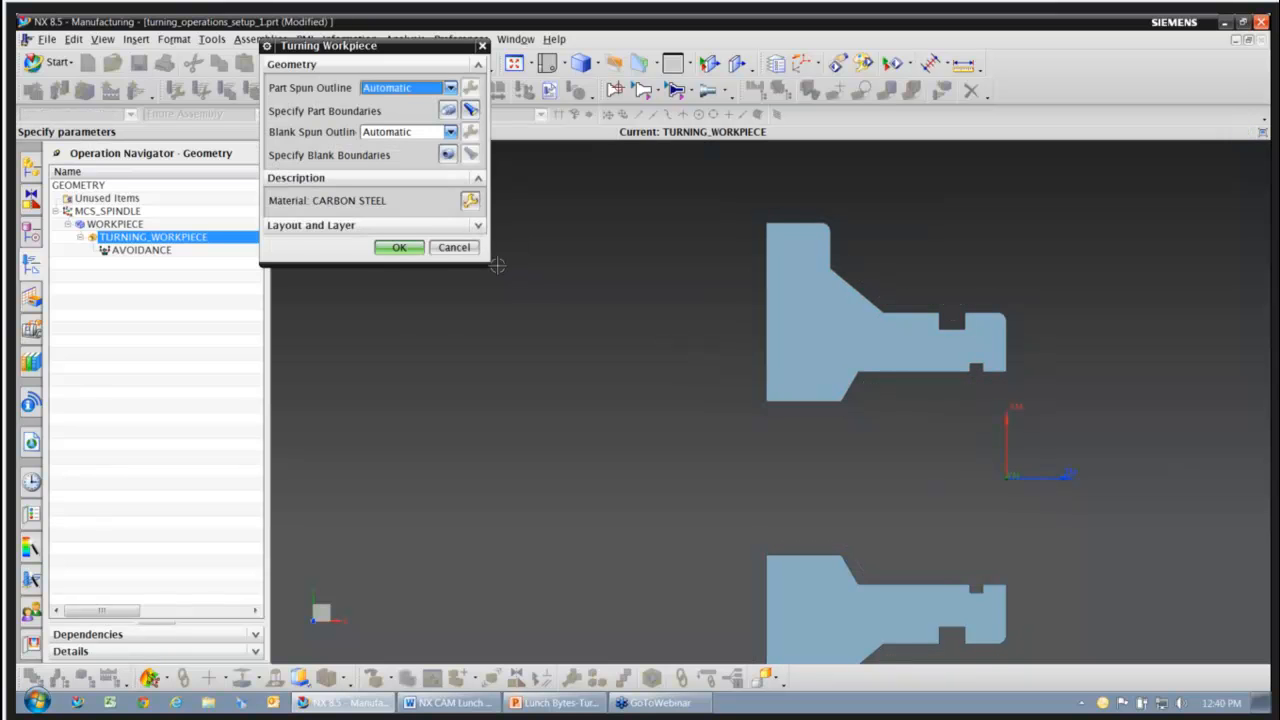
click(405, 248)
- Turn on layer 50 in the layer settings to show the stock cylinder around the part outline
scroll(622, 344, down, 2)
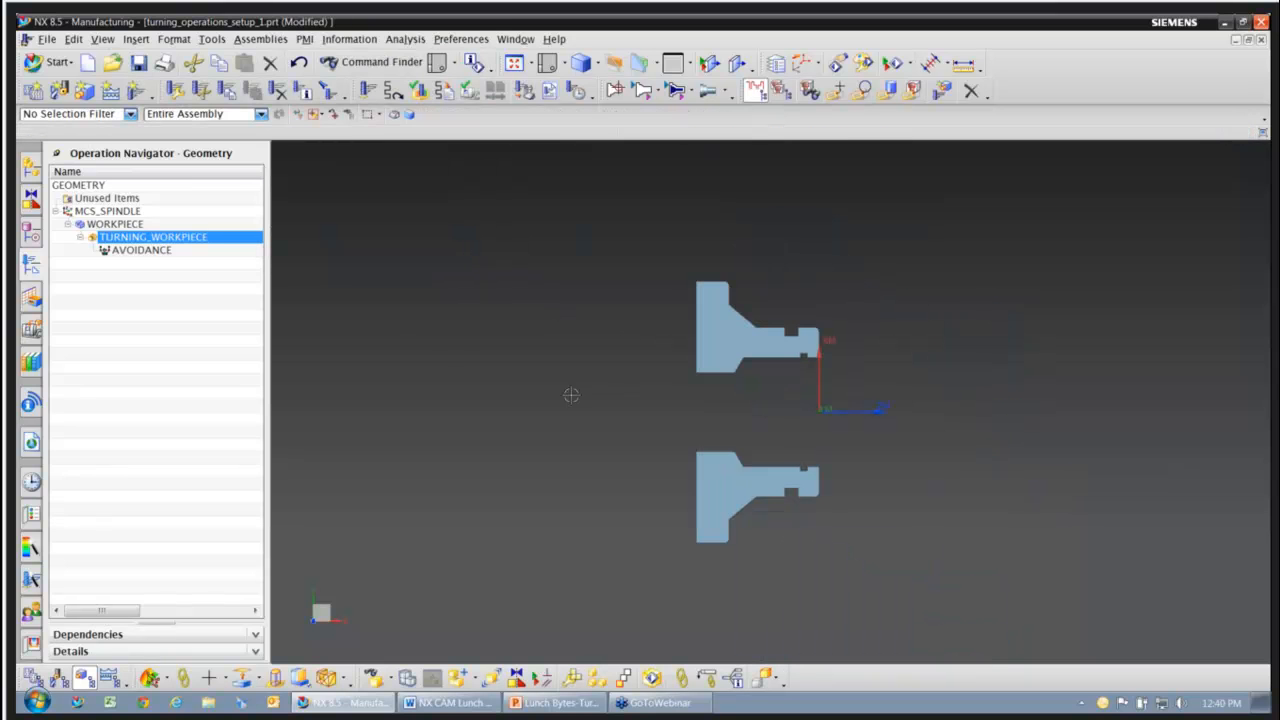
click(174, 40)
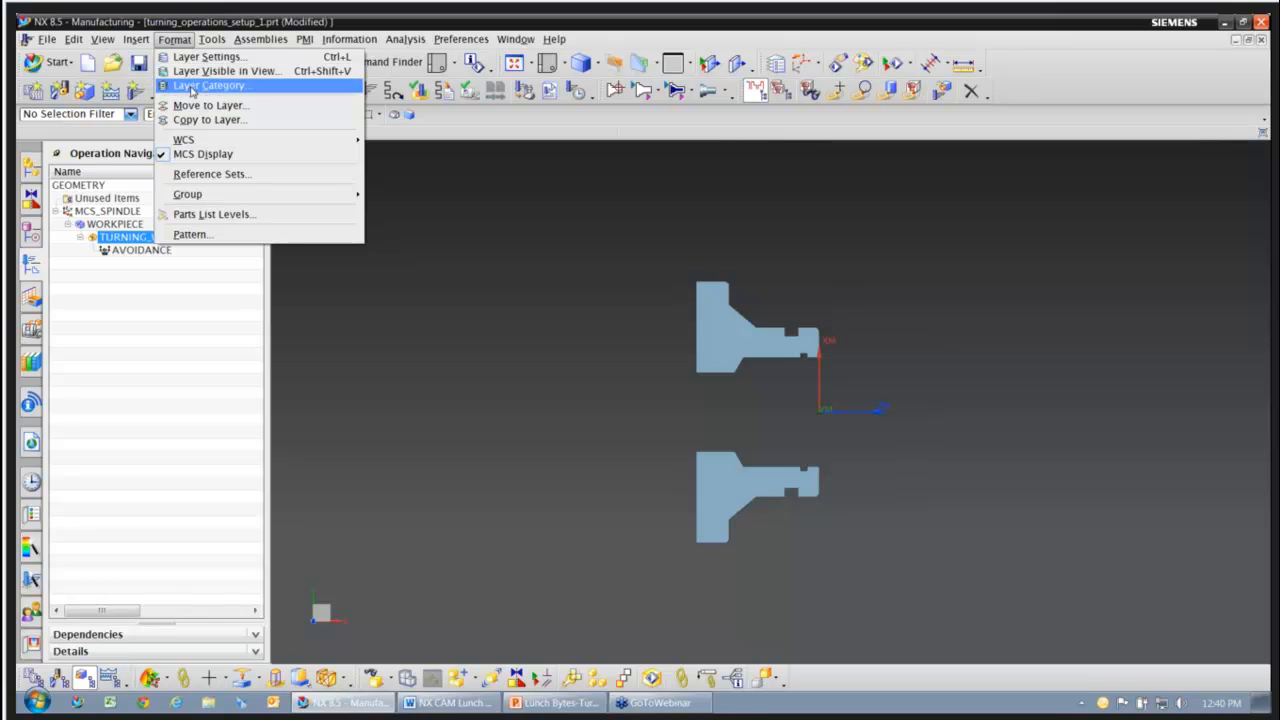
click(191, 88)
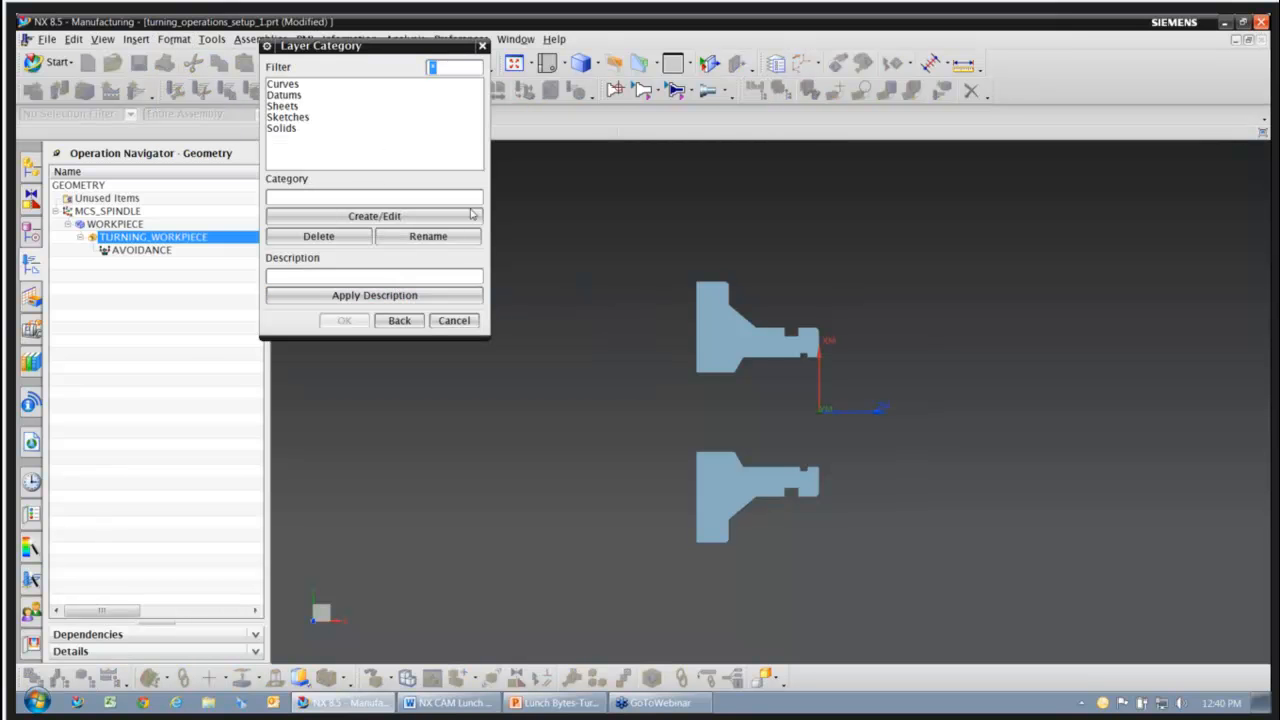
click(454, 320)
click(175, 40)
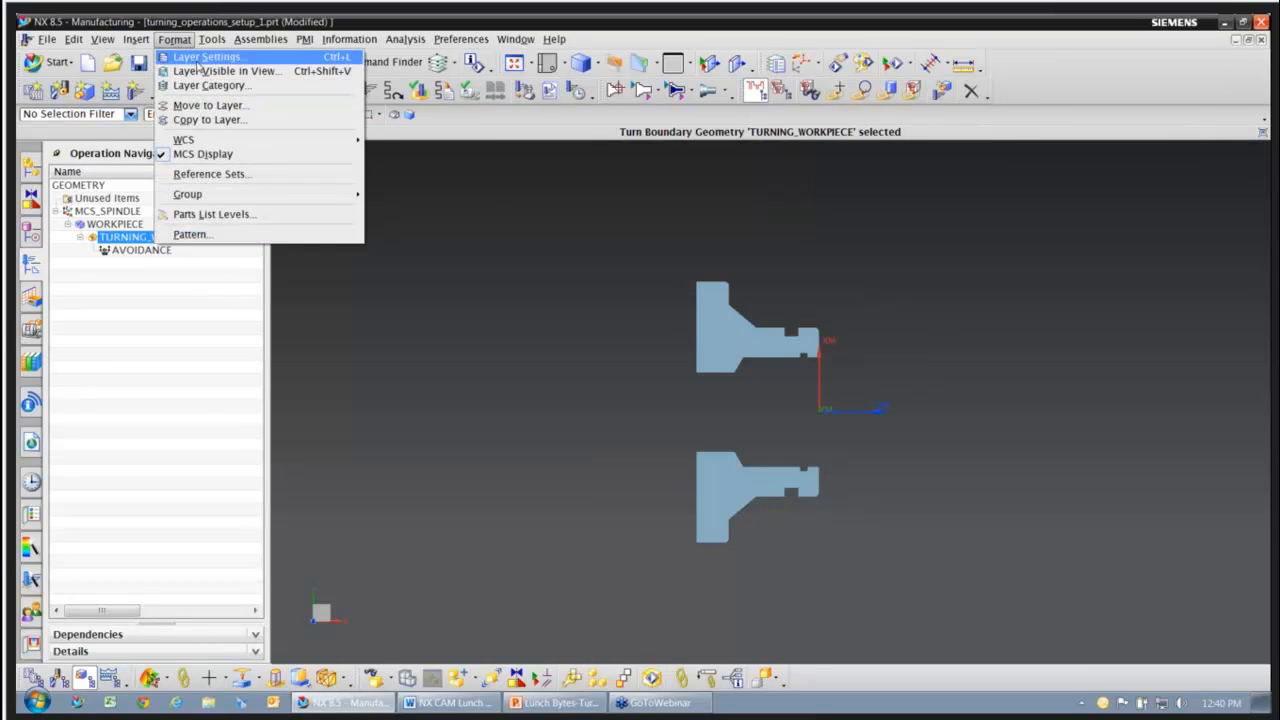
click(206, 57)
click(288, 255)
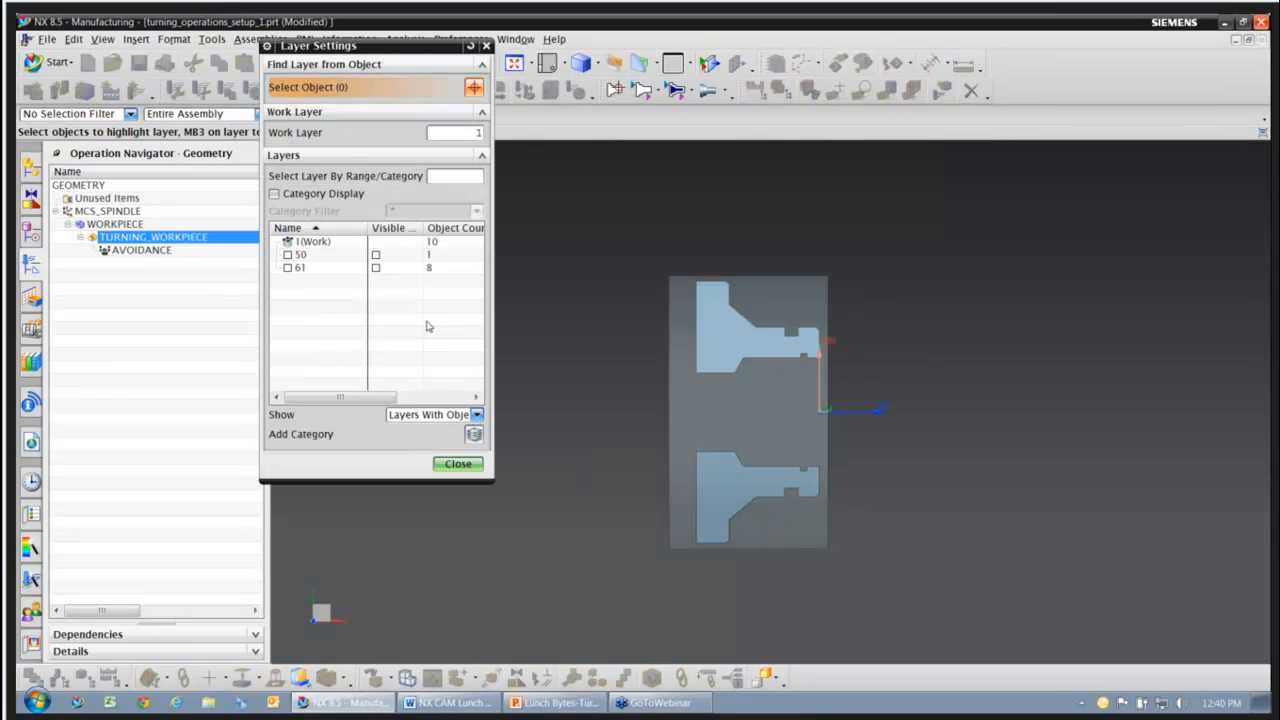
click(458, 464)
- Specify the transparent stock cylinder as the WORKPIECE blank geometry and accept the settings
middle_drag(500, 472, 618, 464)
scroll(590, 467, up, 2)
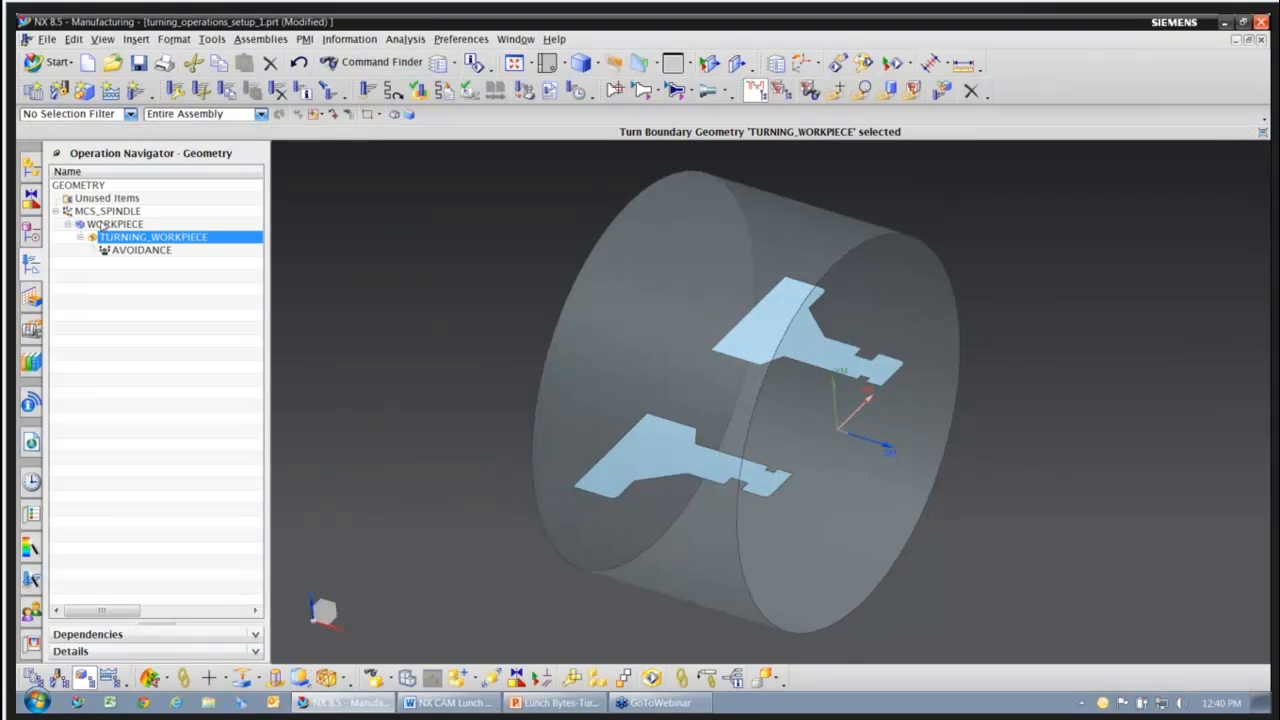
double_click(110, 224)
click(447, 112)
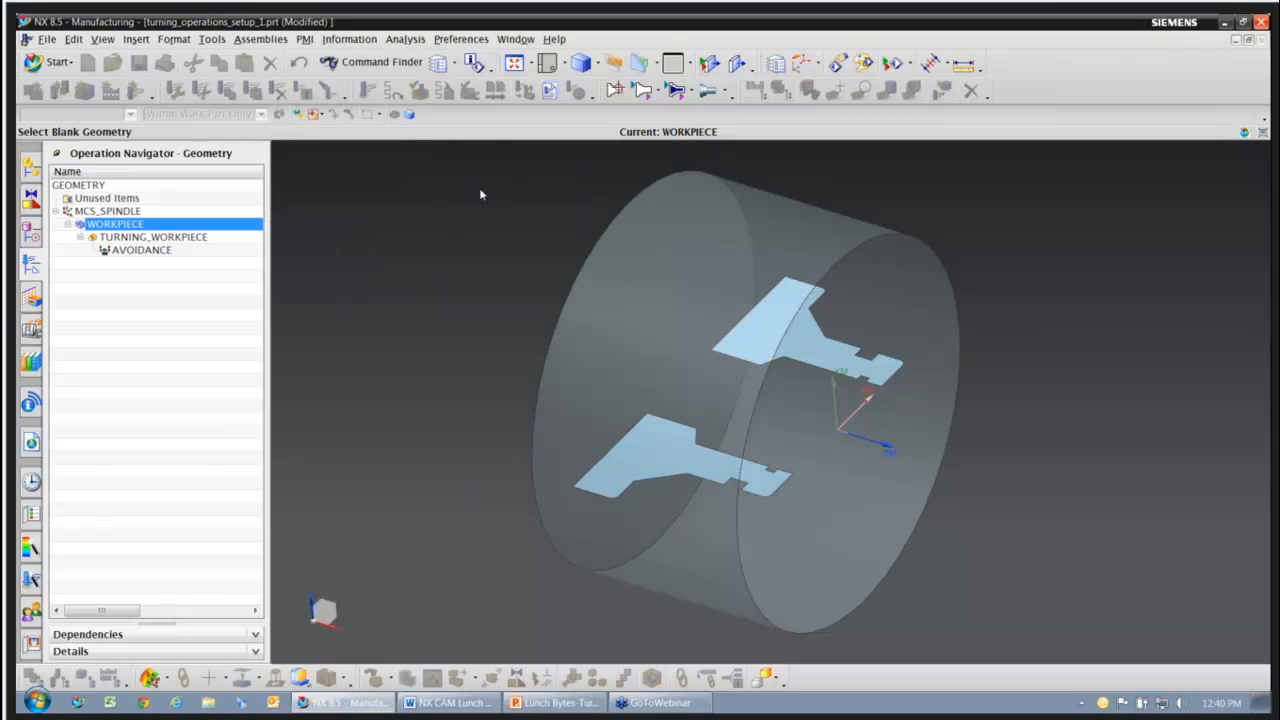
click(560, 340)
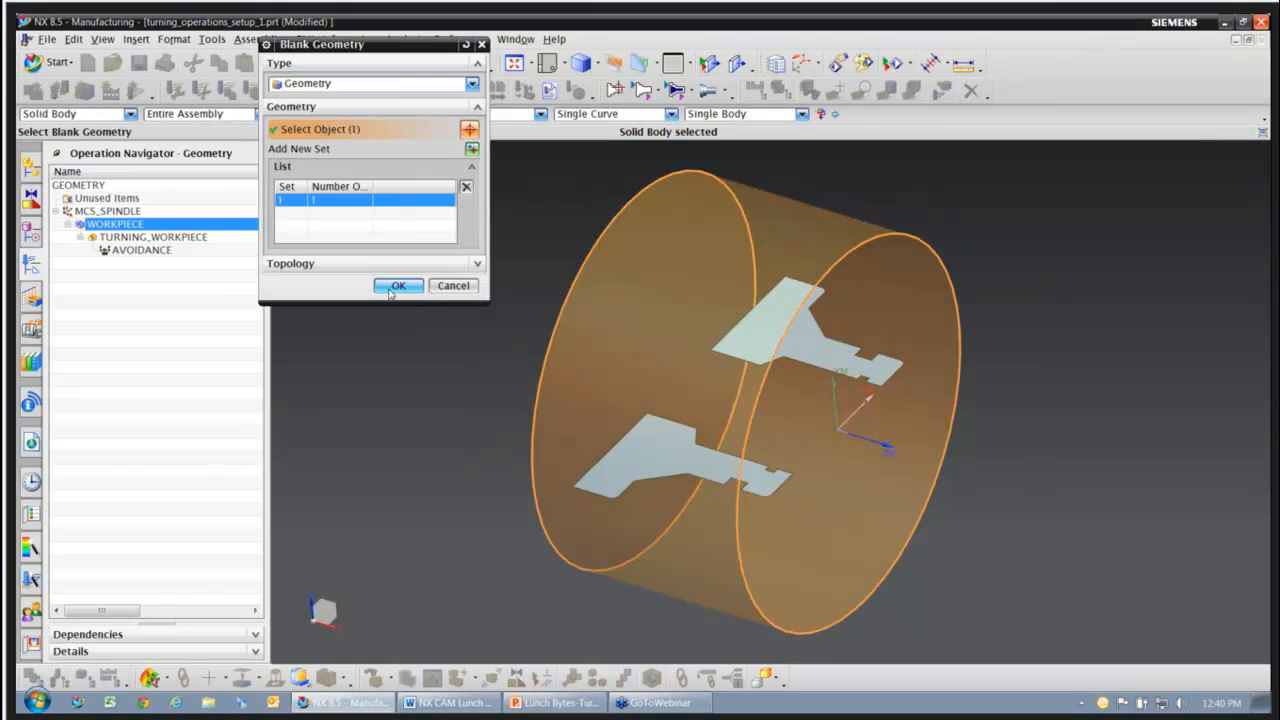
click(394, 286)
click(406, 270)
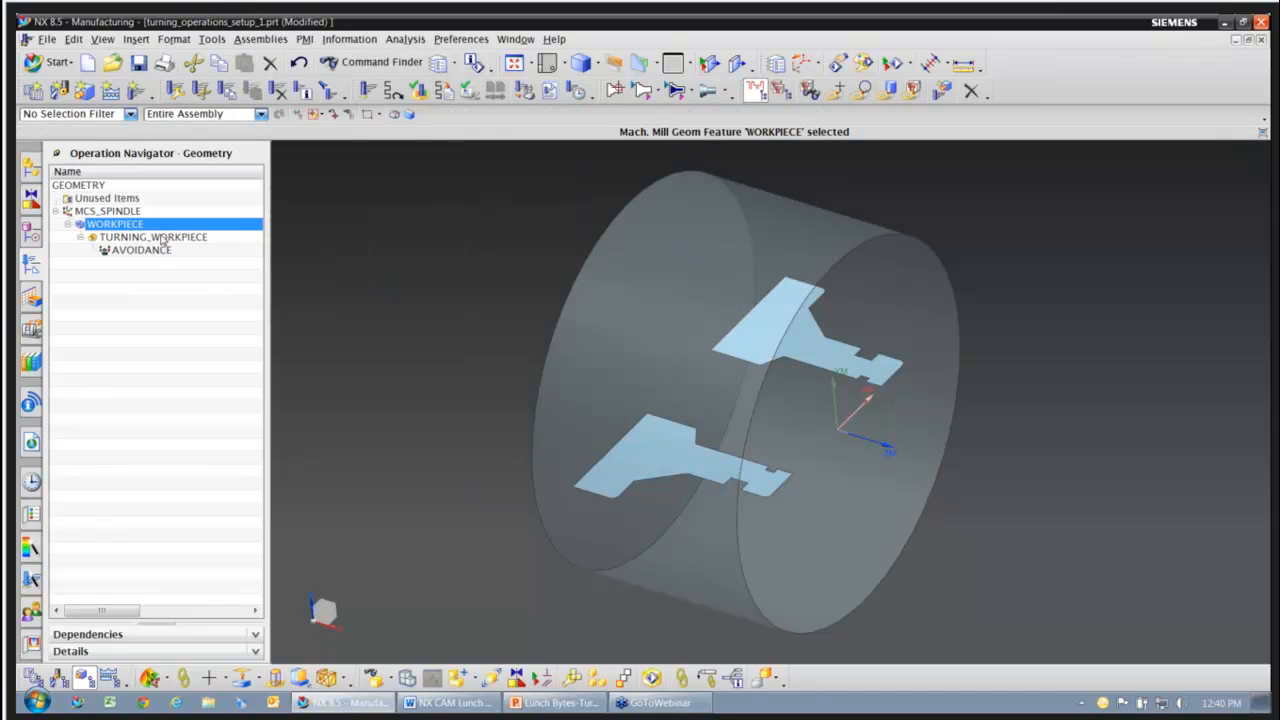
- Display the boundaries of TURNING_WORKPIECE and turn off layer 50 to hide the stock cylinder
click(195, 237)
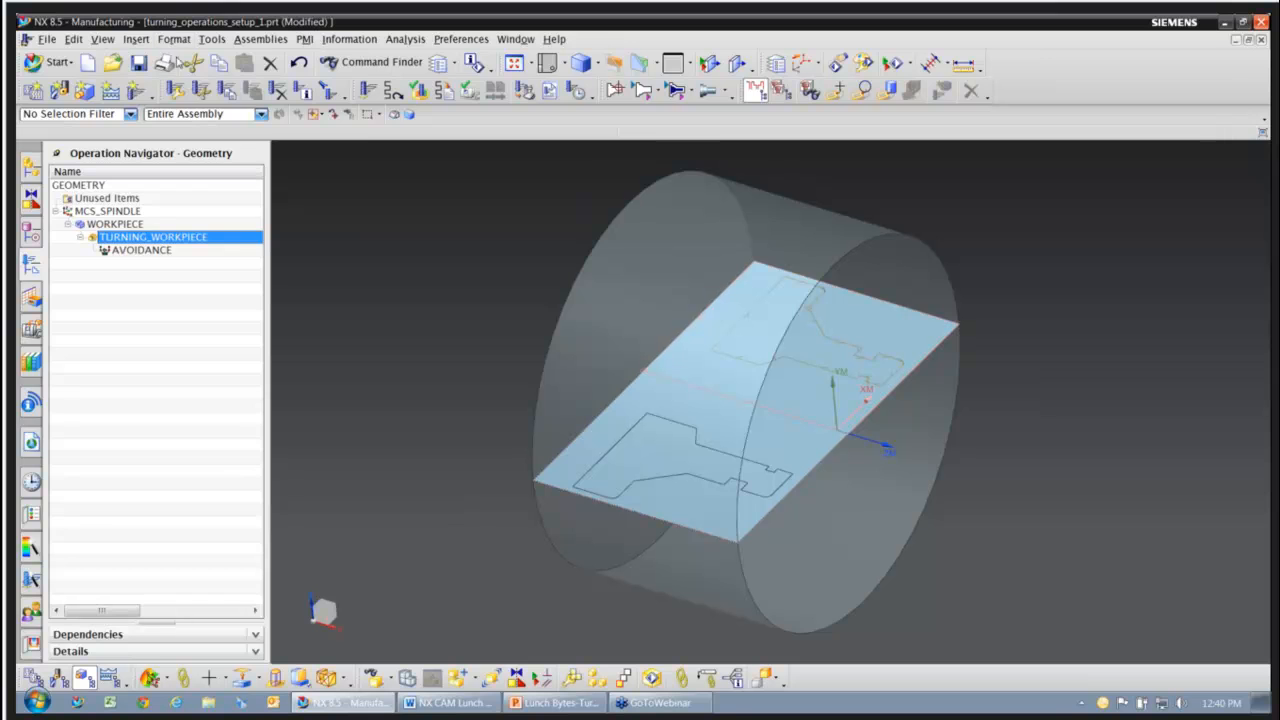
click(172, 39)
click(180, 54)
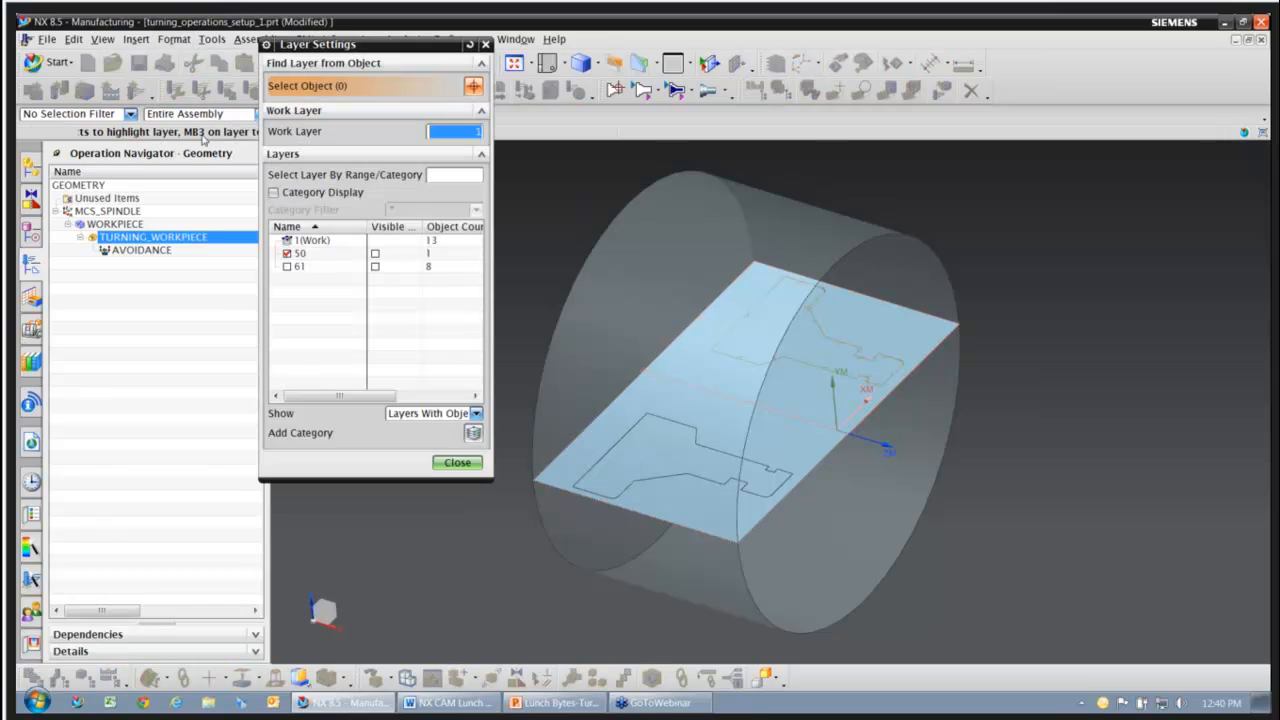
click(287, 253)
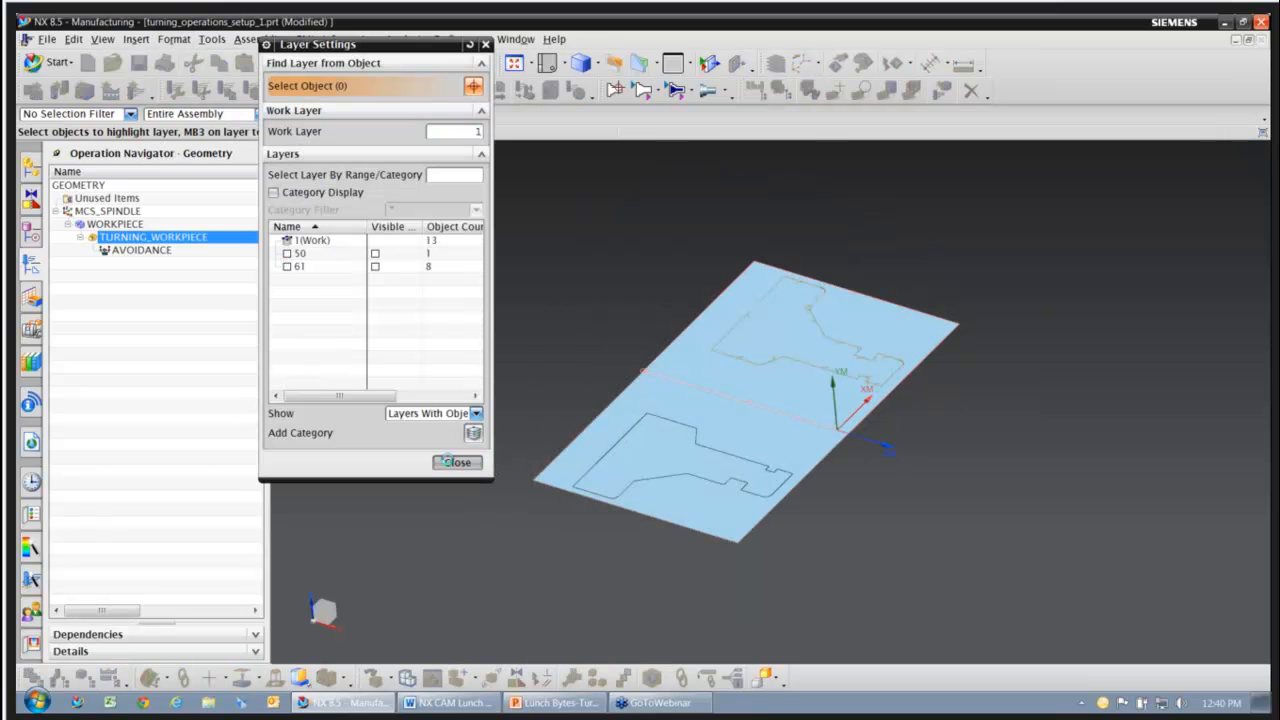
- Close the layer settings and open the AVOIDANCE object's settings in a plan view, showing its From Point and Gohome Point options
click(457, 462)
click(437, 62)
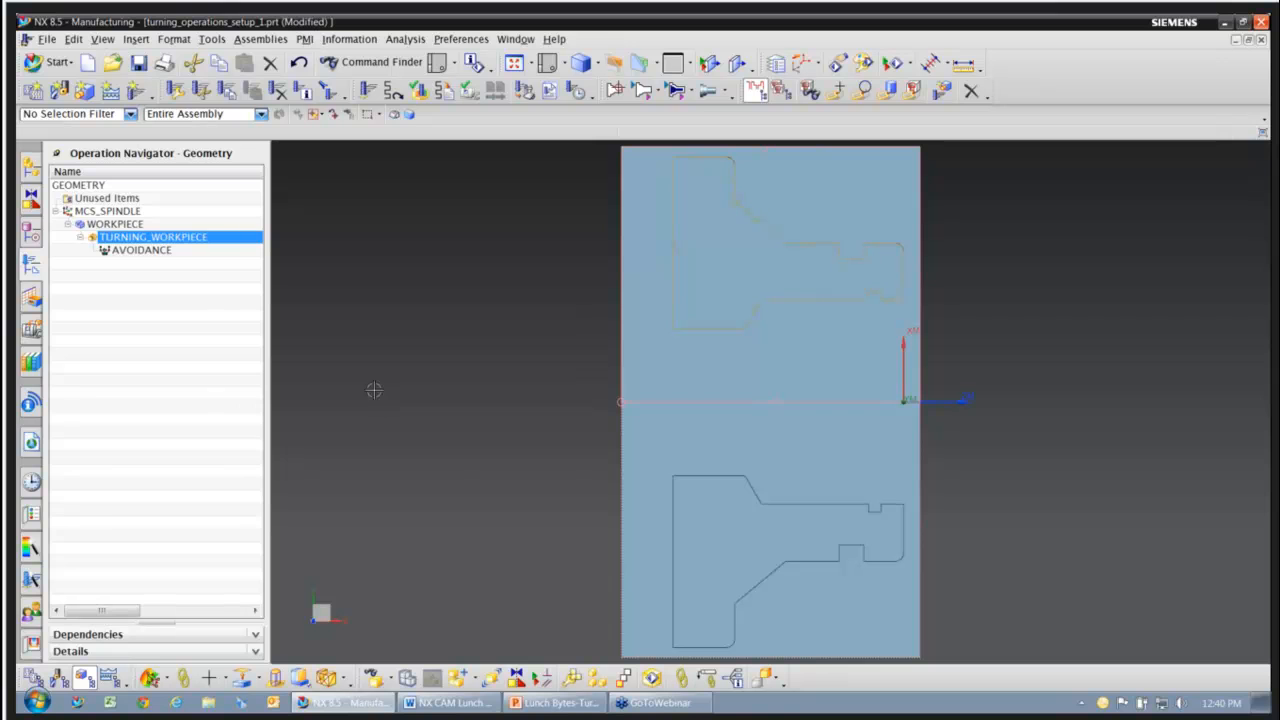
double_click(139, 252)
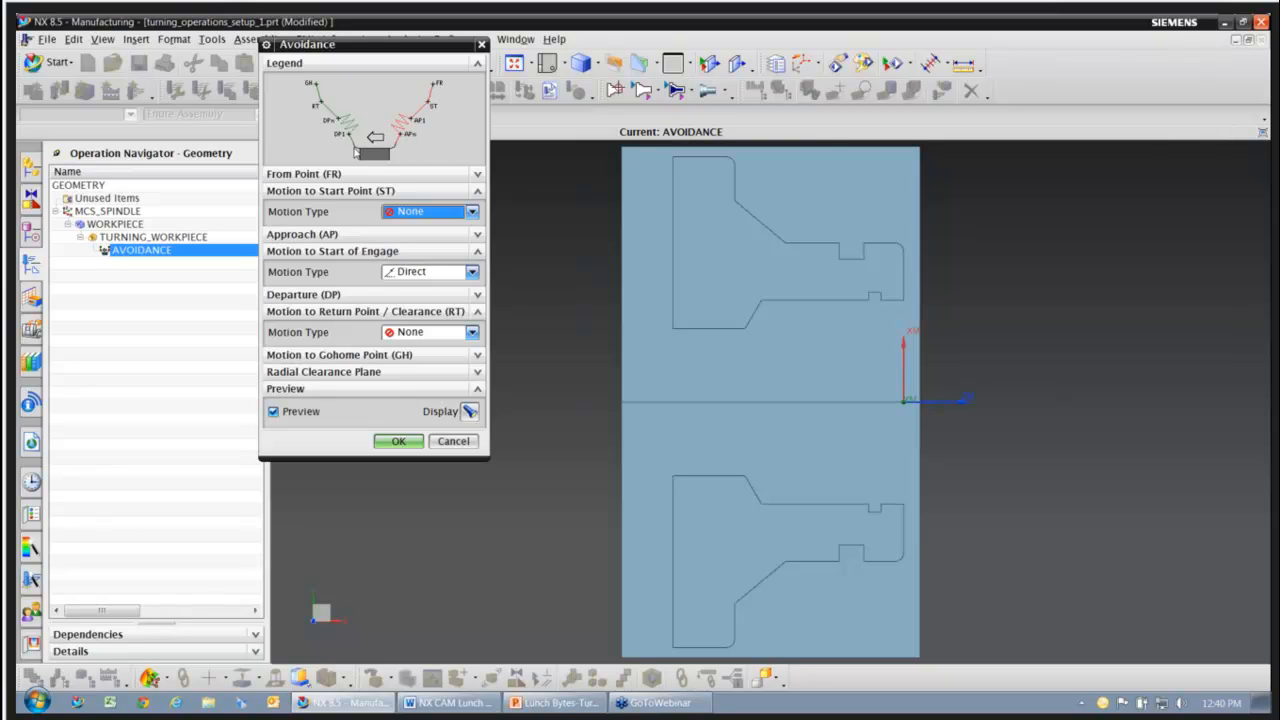
click(476, 175)
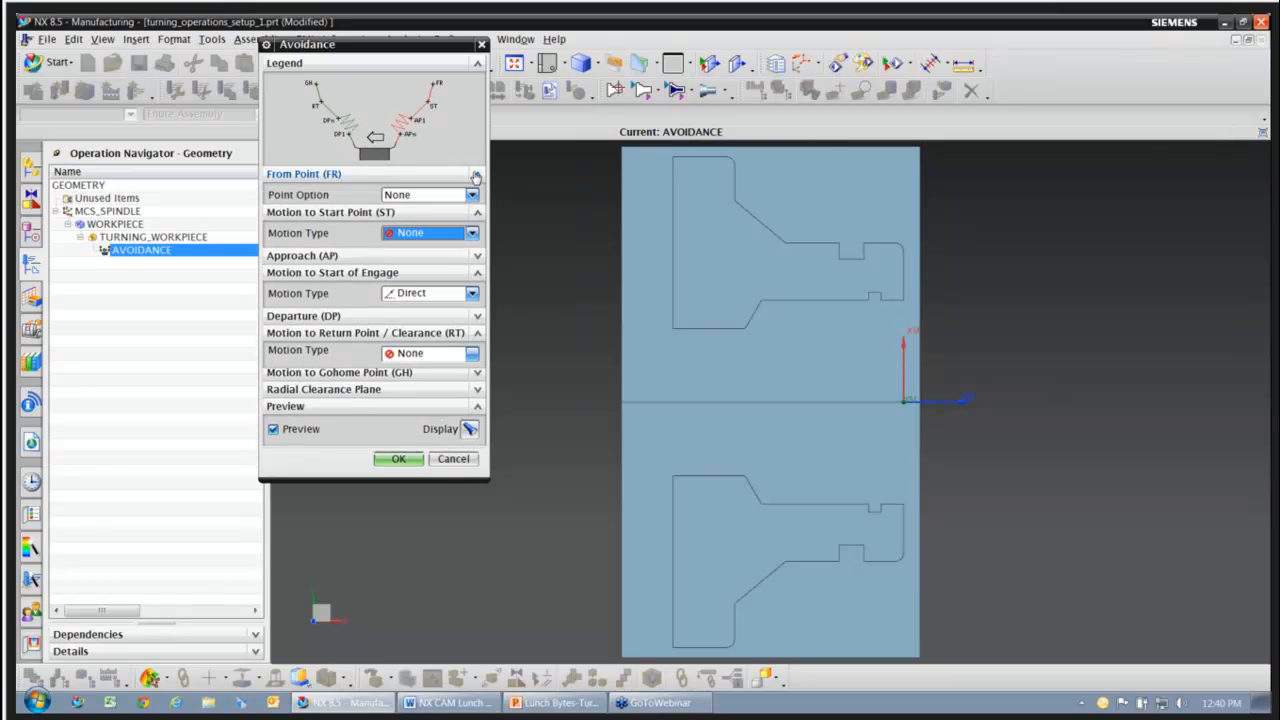
click(477, 382)
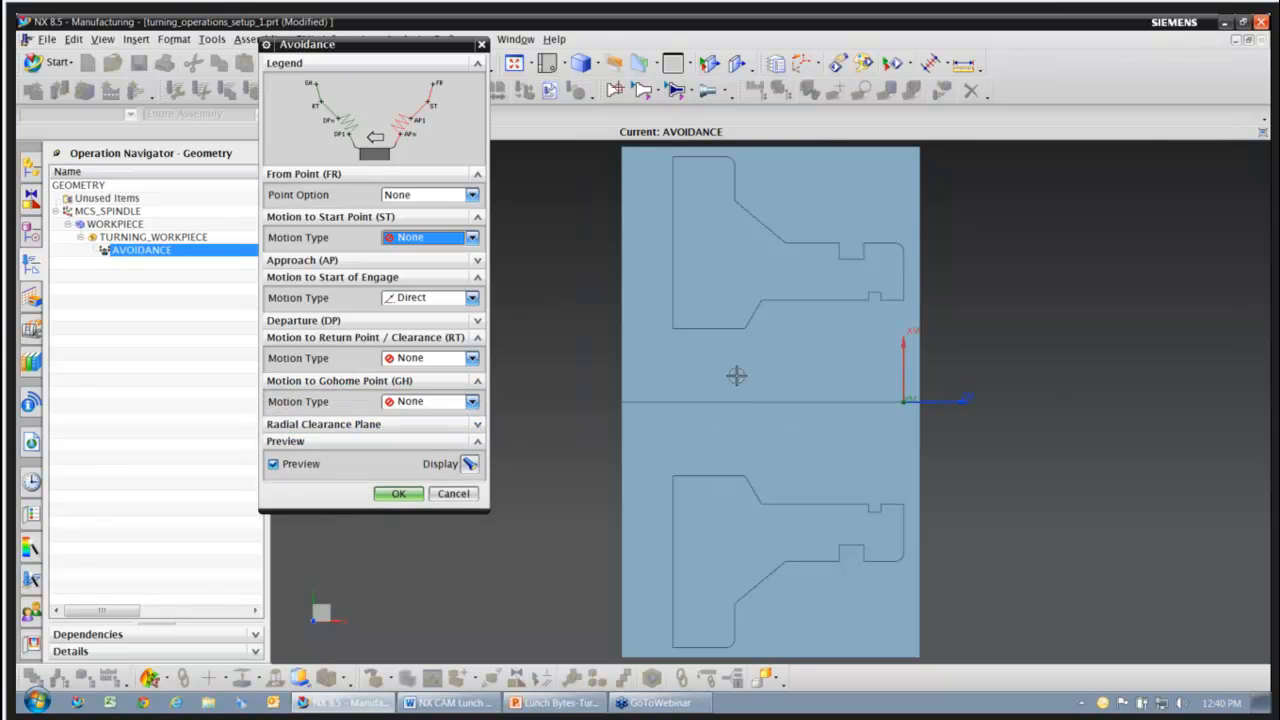
scroll(1035, 210, down, 2)
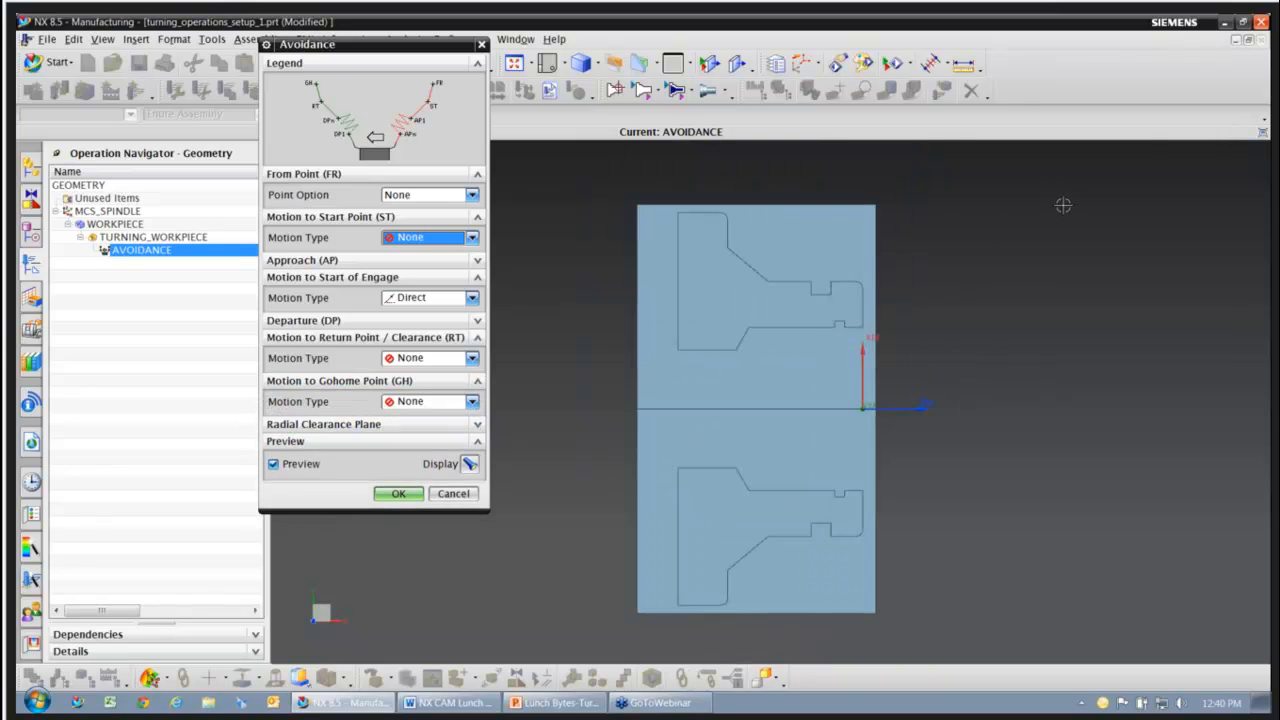
scroll(1013, 227, up, 1)
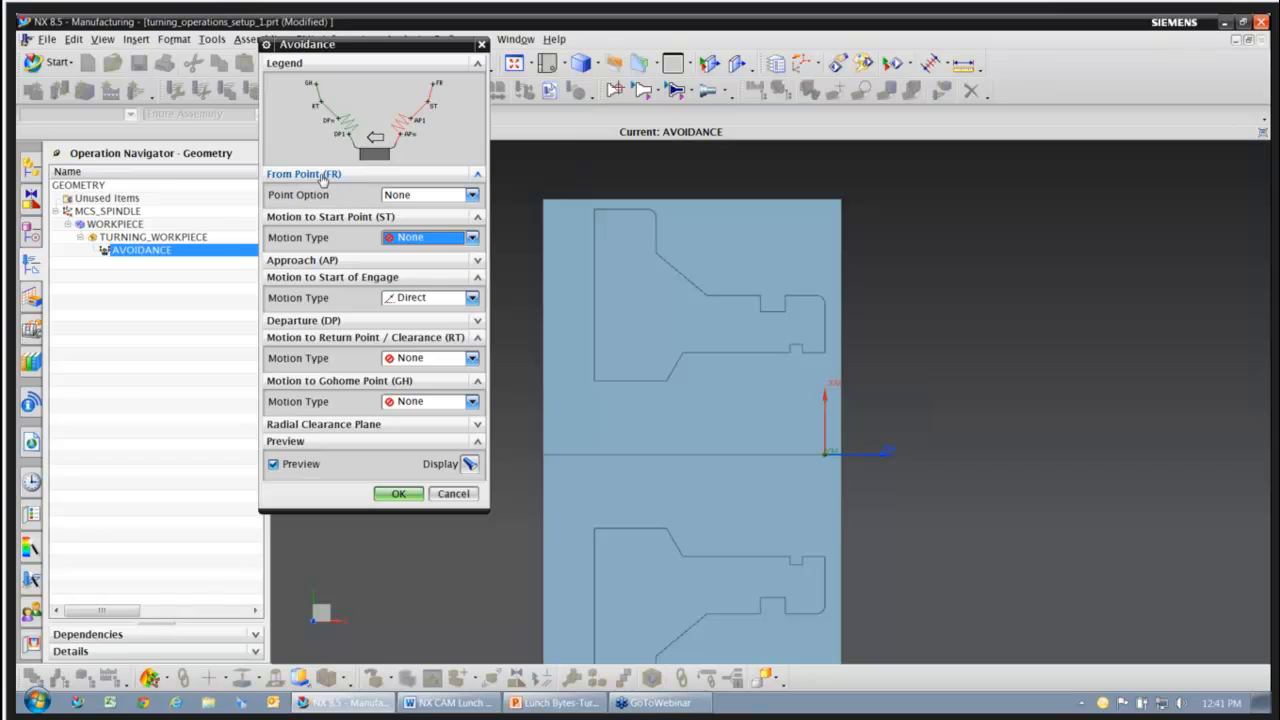
- Specify the avoidance From Point beyond the stock's upper corner at X 8, Y 8 in
click(472, 195)
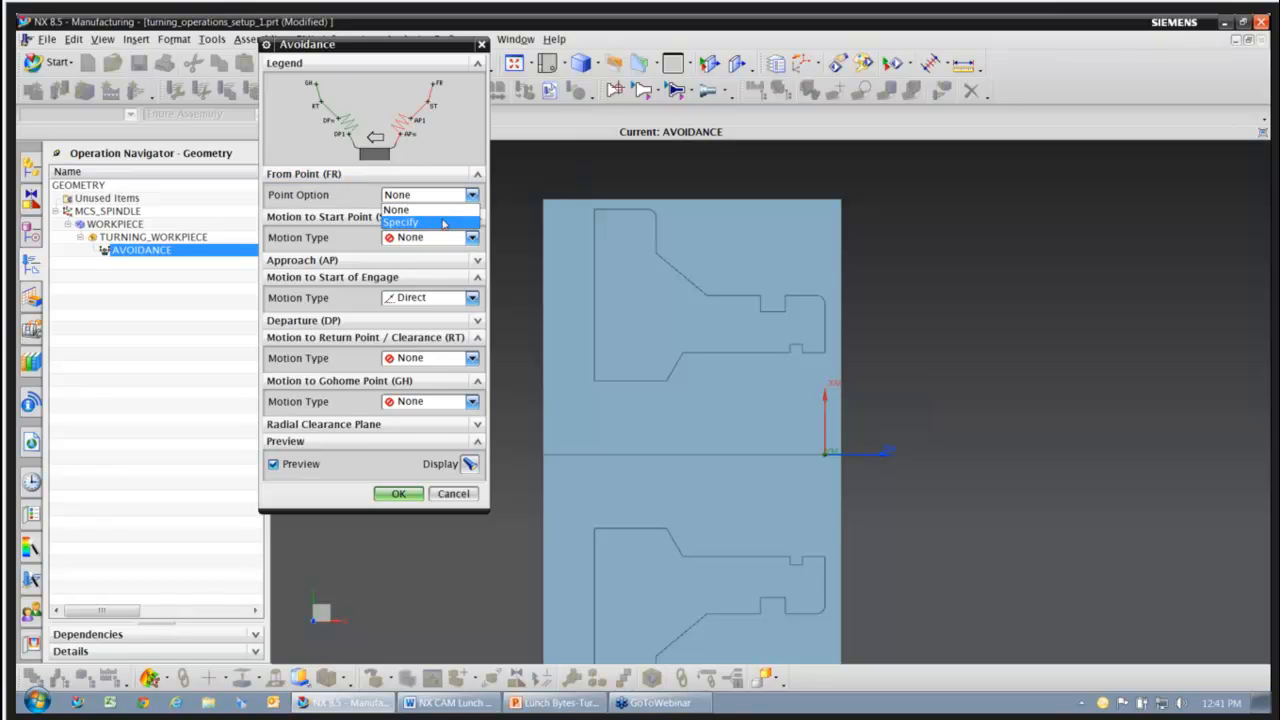
click(447, 219)
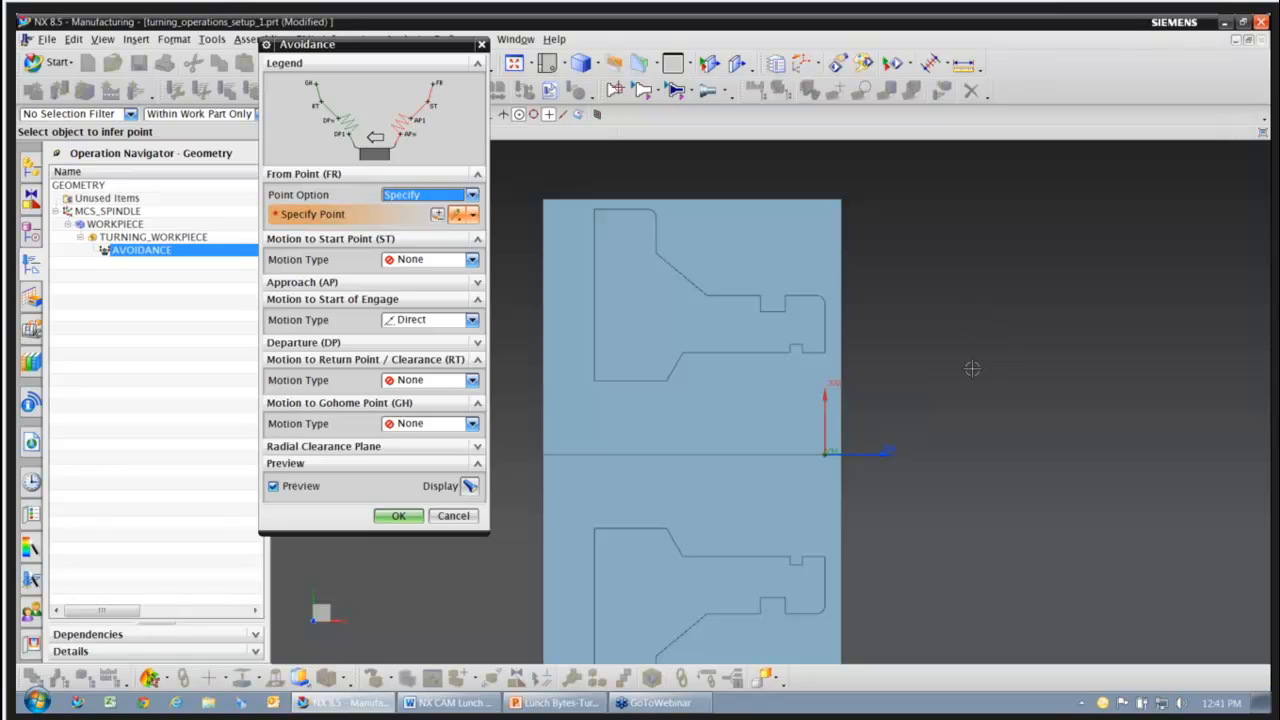
scroll(972, 368, down, 1)
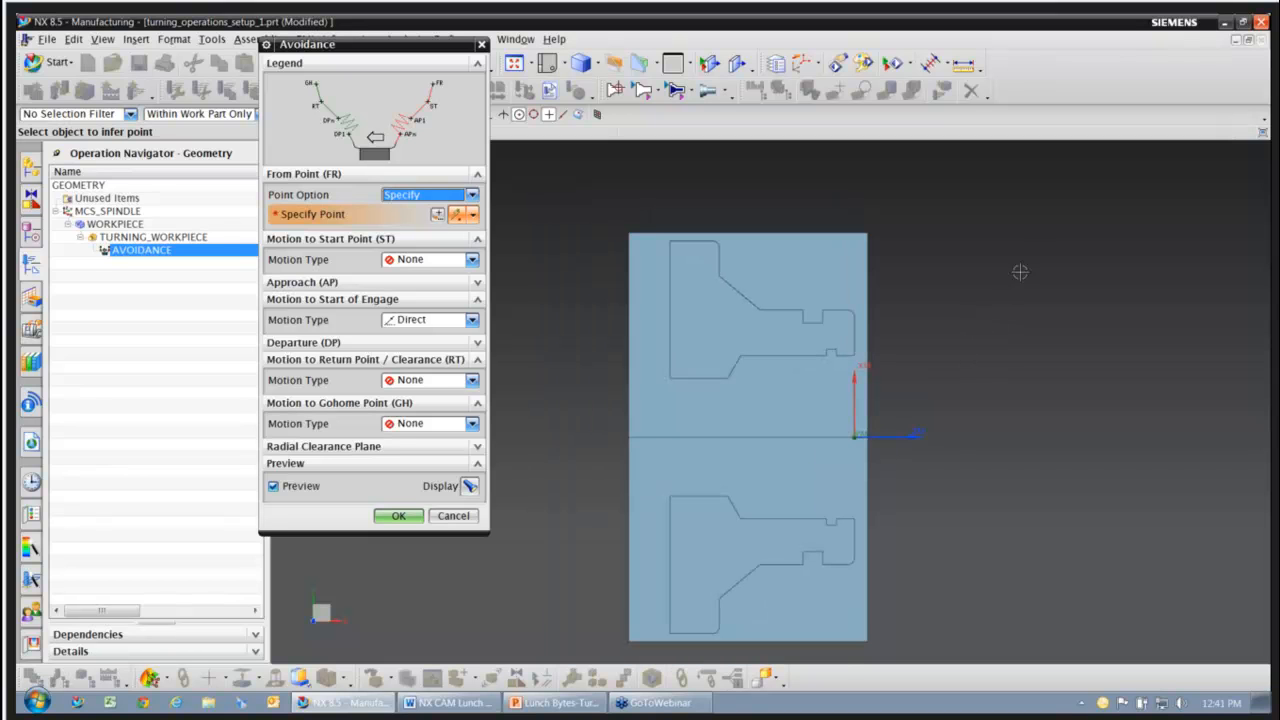
click(1071, 200)
click(437, 214)
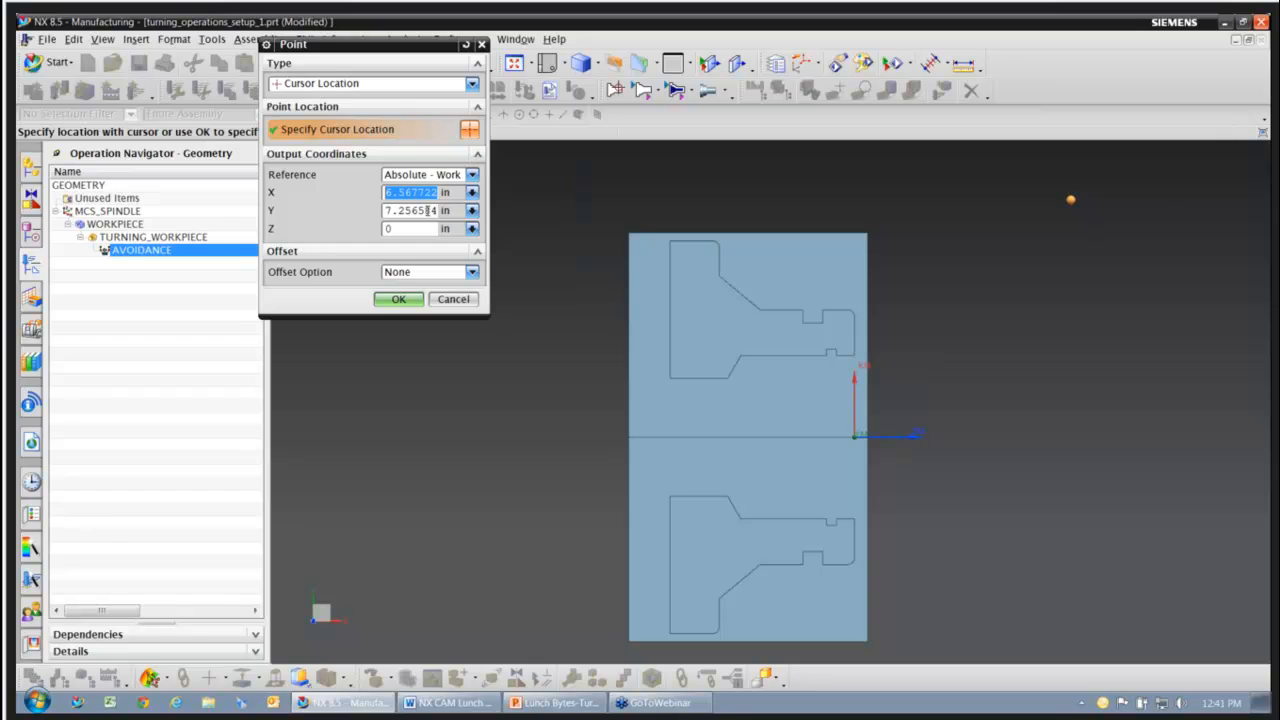
text(8)
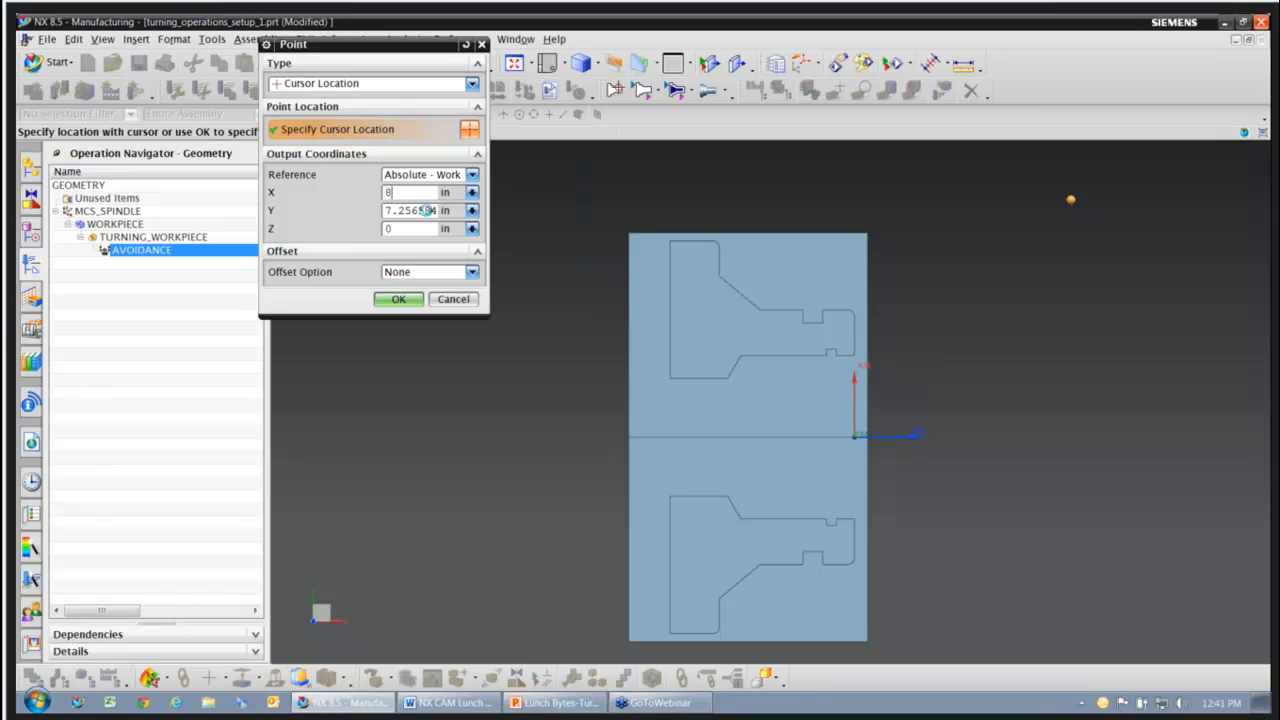
text(8)
click(398, 299)
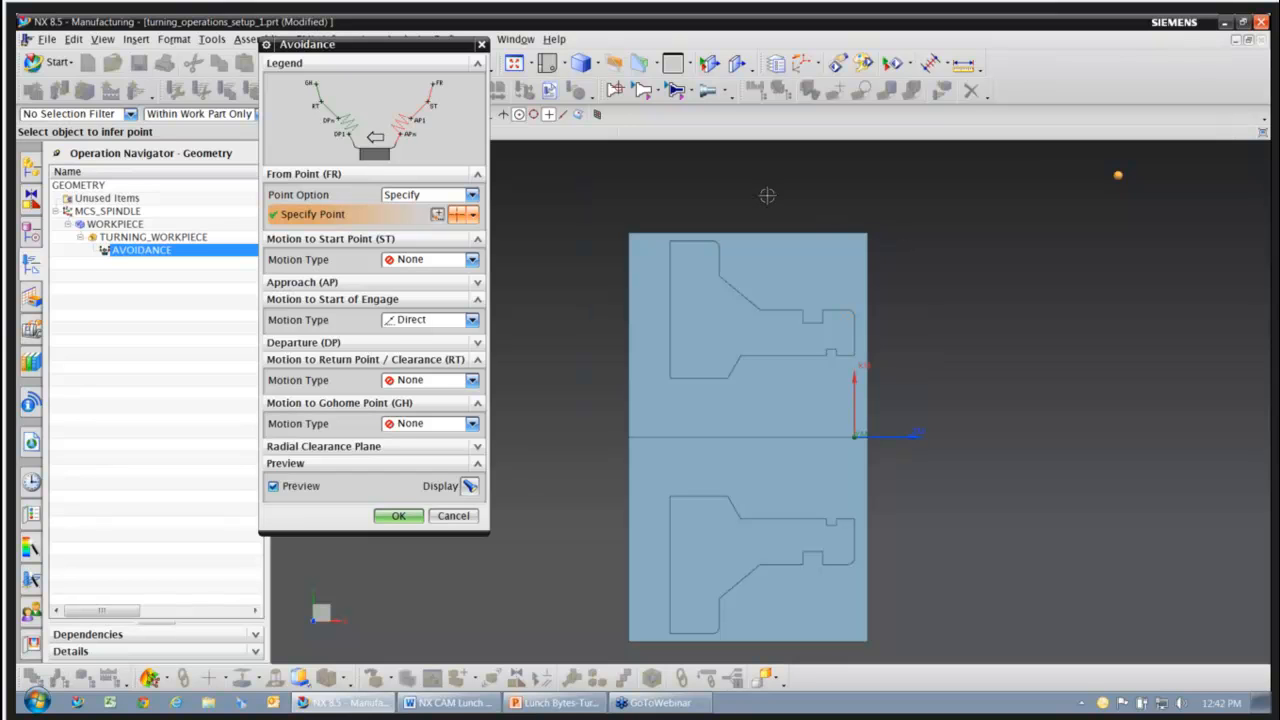
- Set the motion to the start point to Direct and specify that point at X 1.5, Y 6.5 in
click(474, 261)
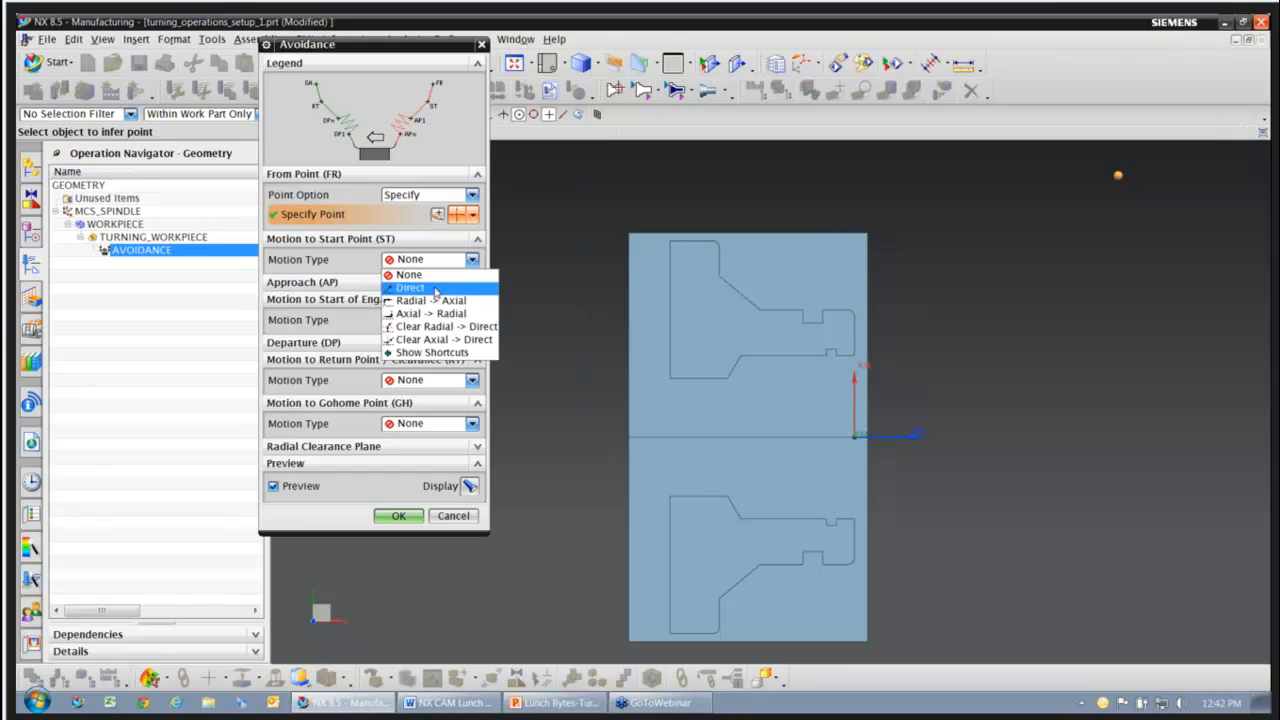
click(435, 289)
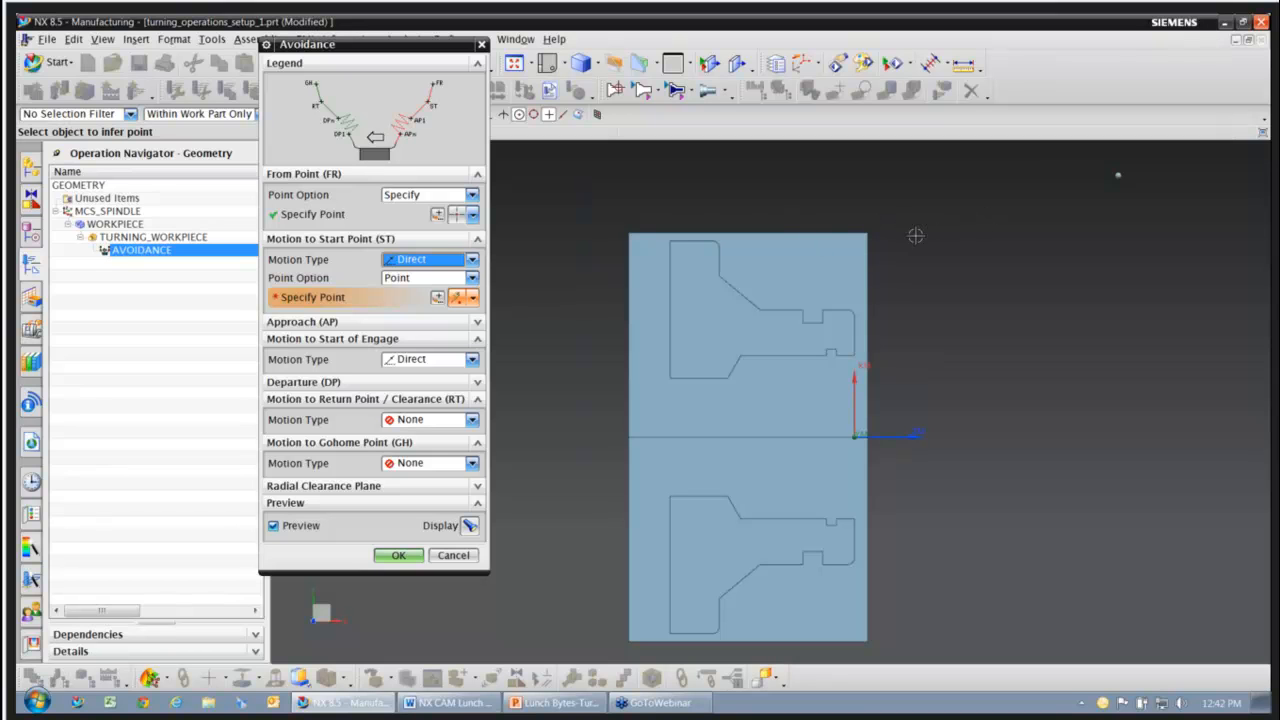
click(897, 227)
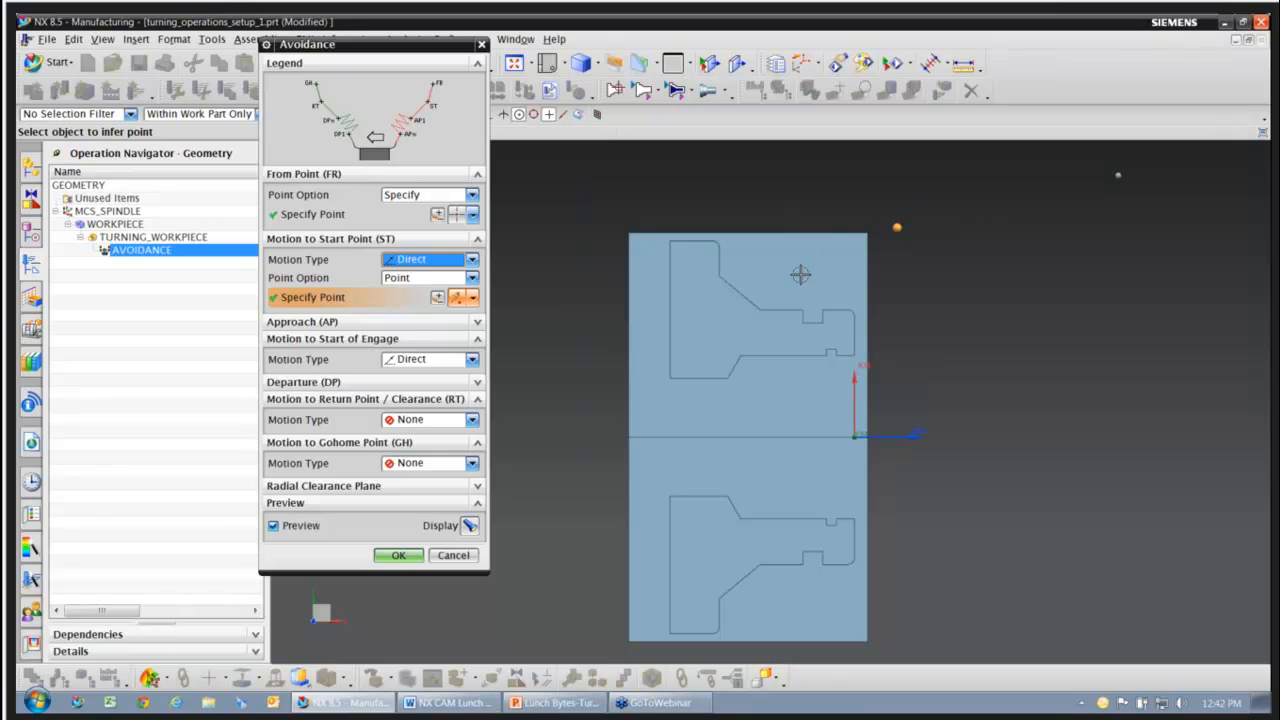
click(438, 299)
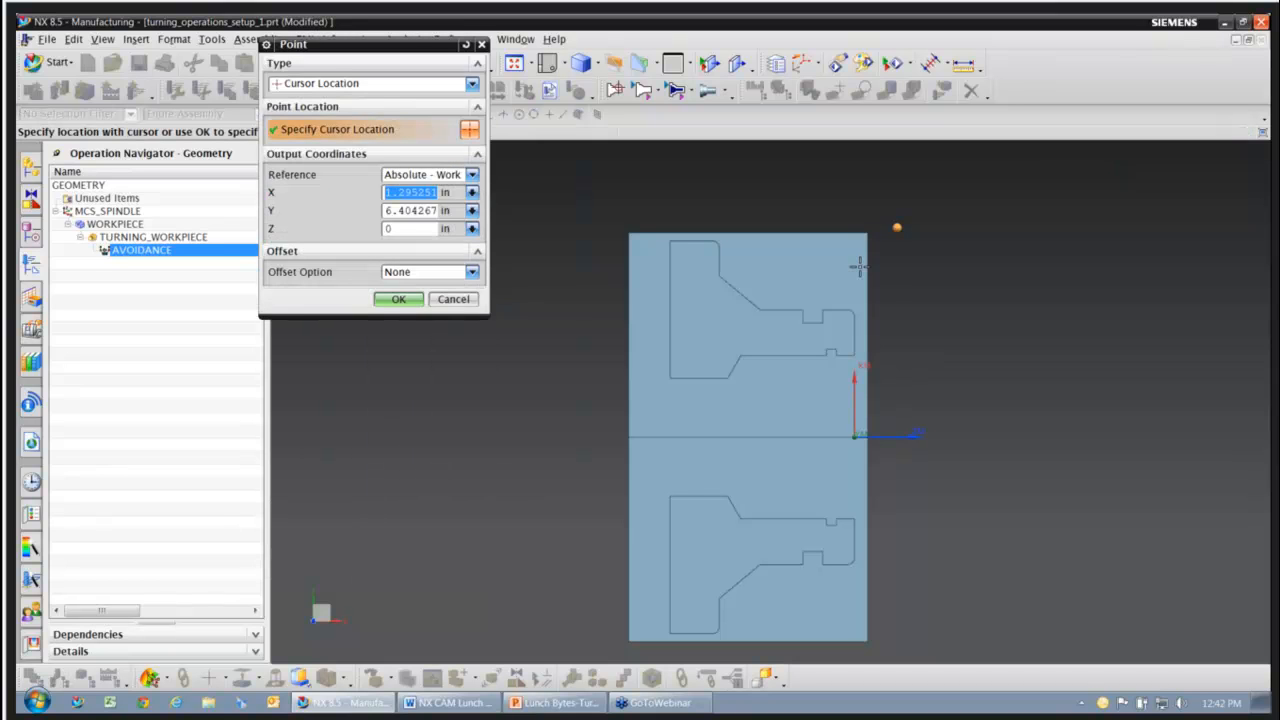
text(1.5)
key(Tab)
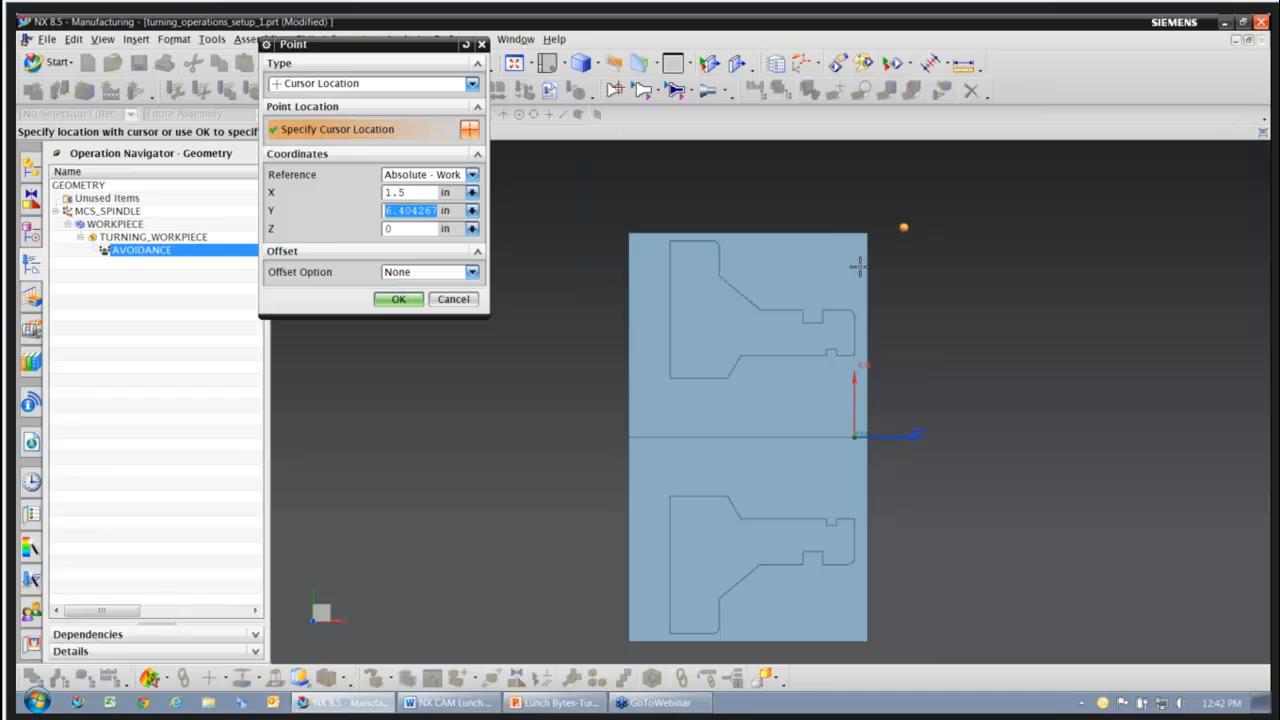
text(6.5)
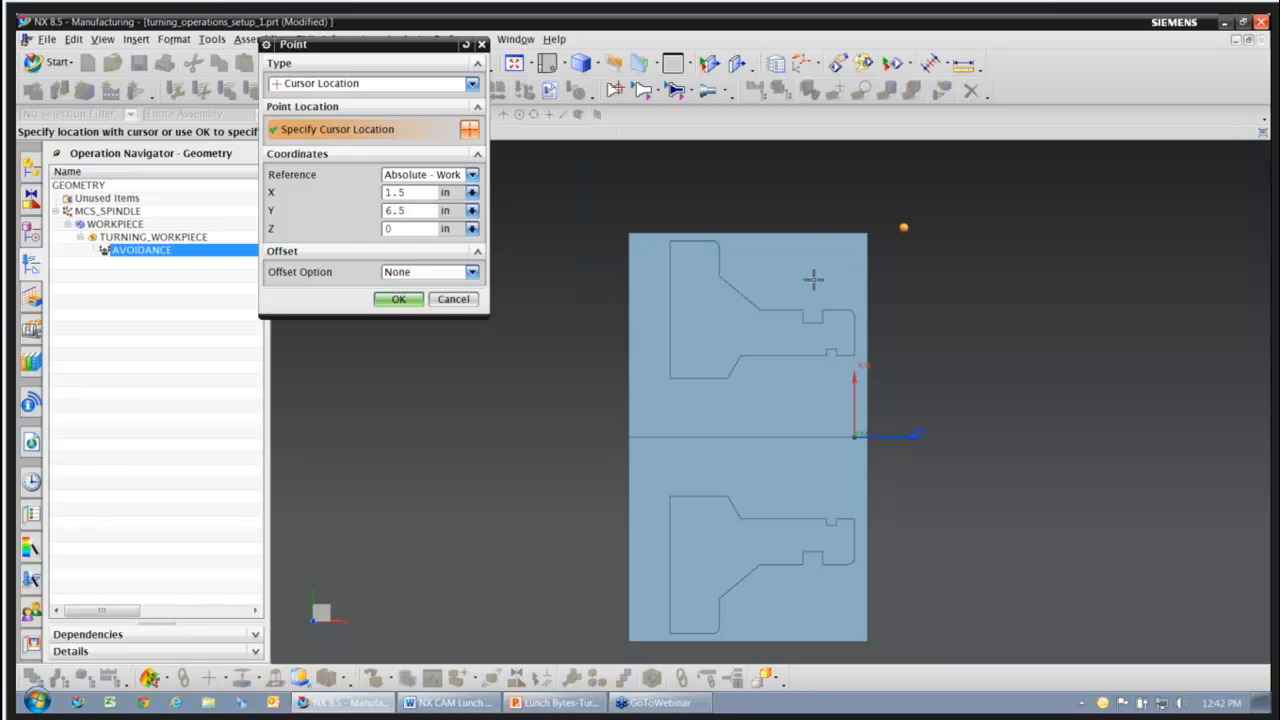
click(400, 302)
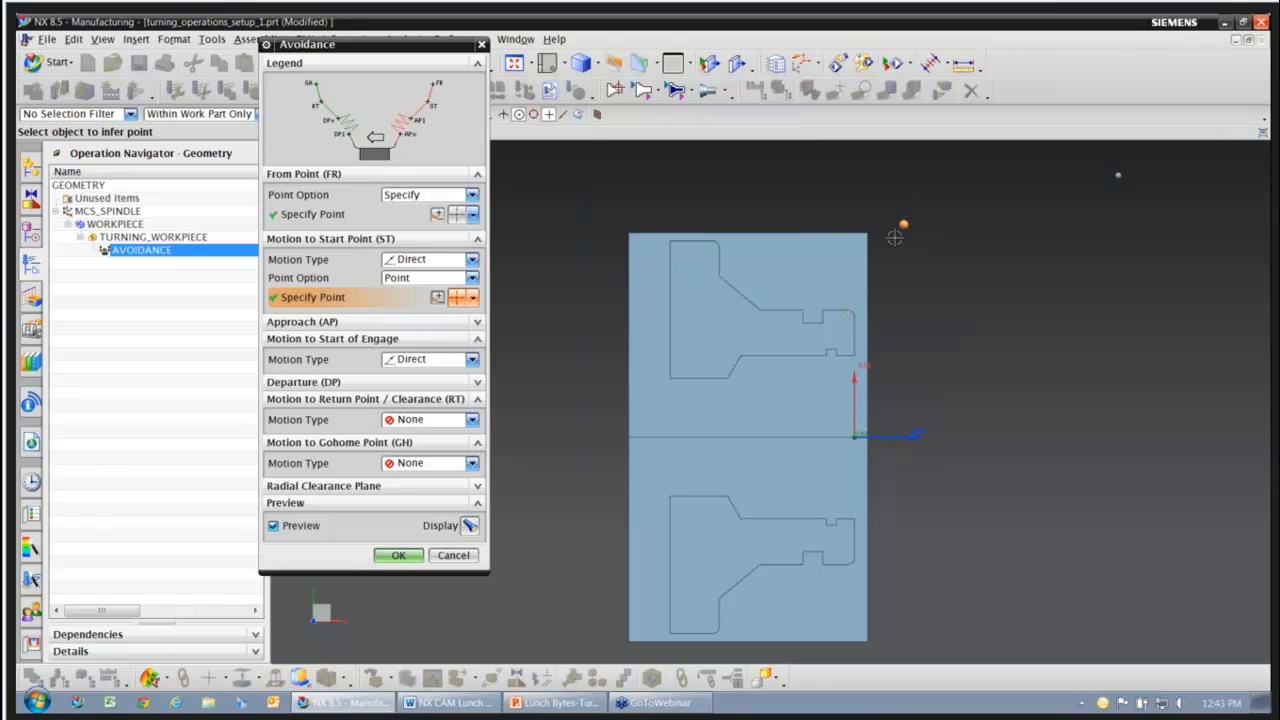
- Set the motion to the return point to Direct with the Same as Start point option
click(474, 419)
click(445, 434)
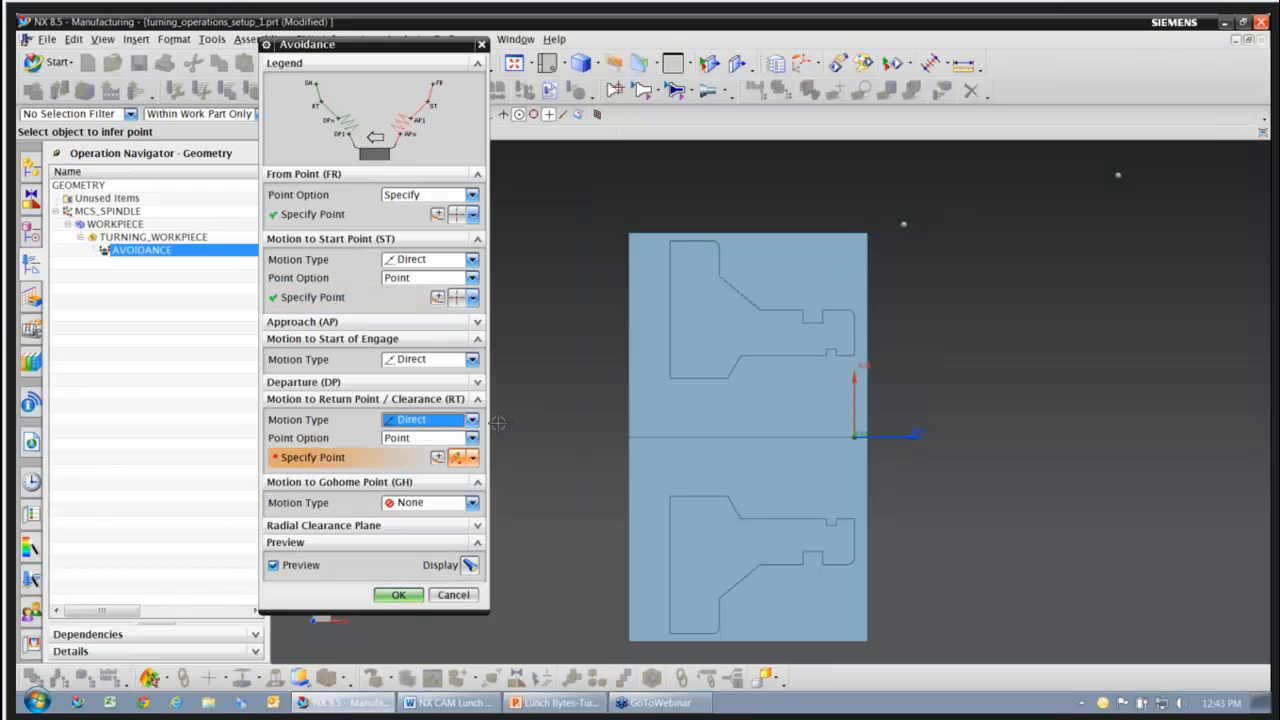
click(472, 438)
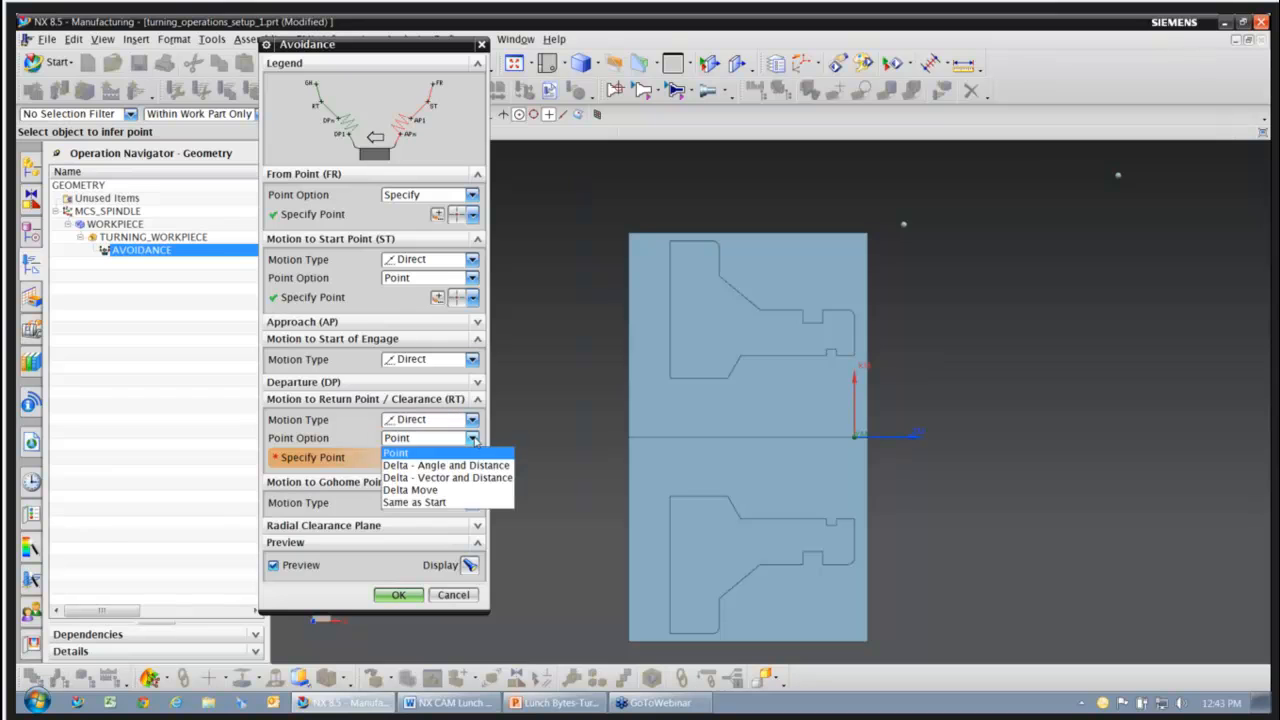
click(407, 502)
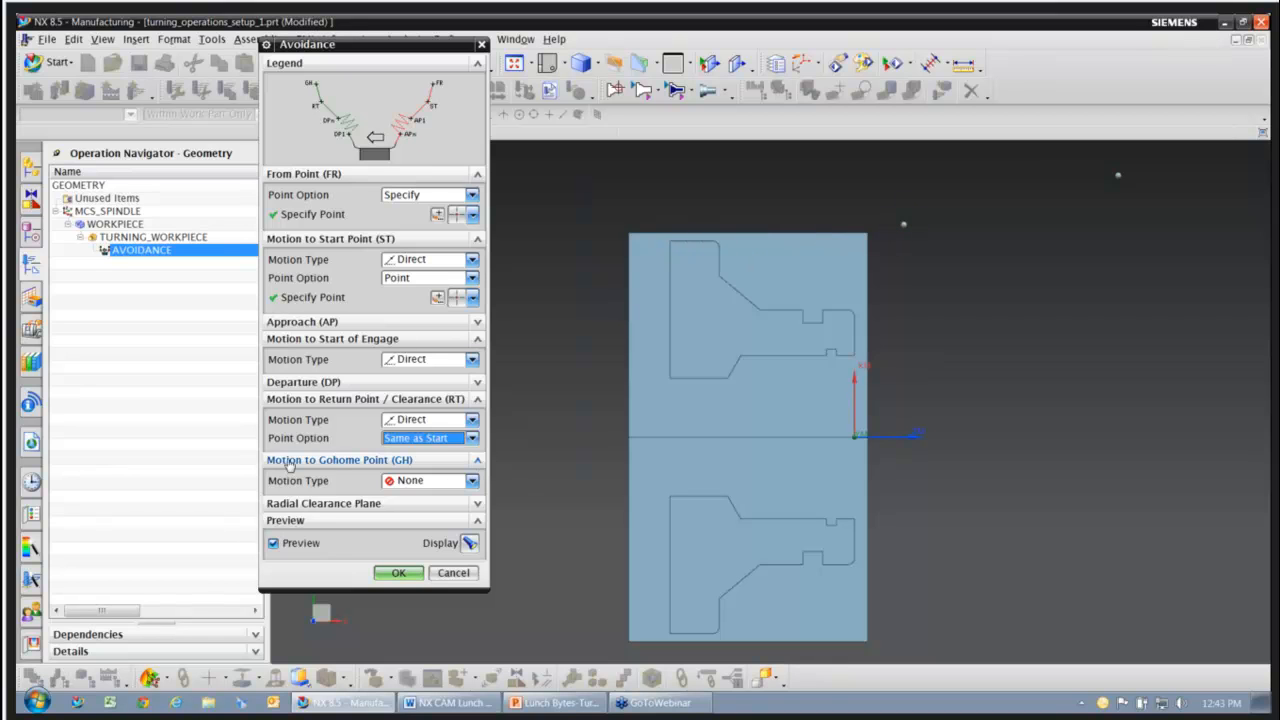
- Set the motion to the gohome point to Direct with the Same as From option and accept the avoidance settings
click(473, 481)
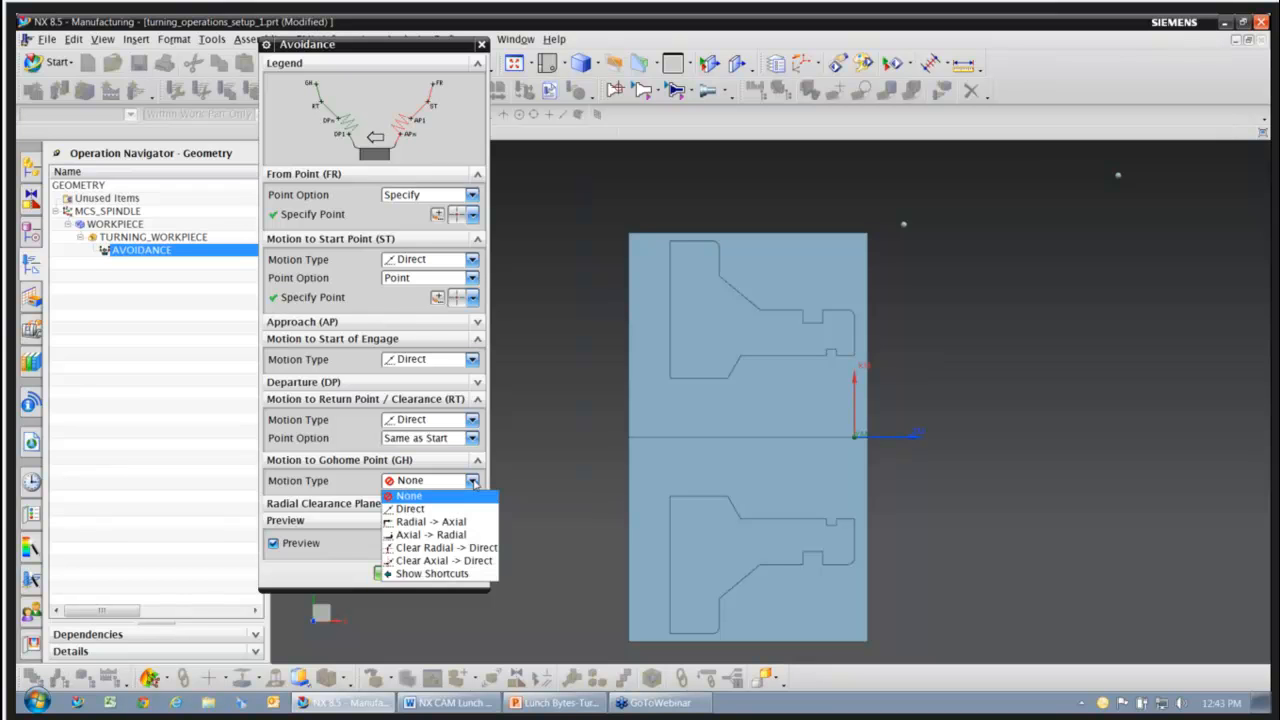
click(410, 509)
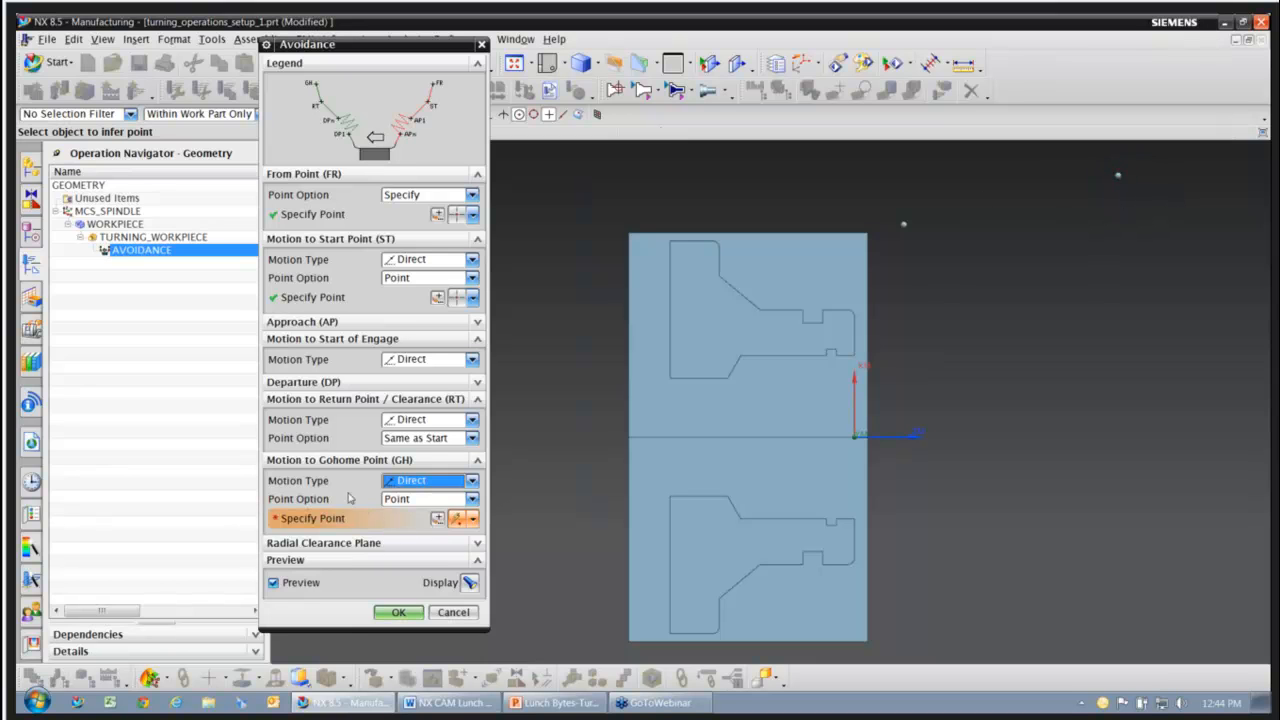
click(471, 499)
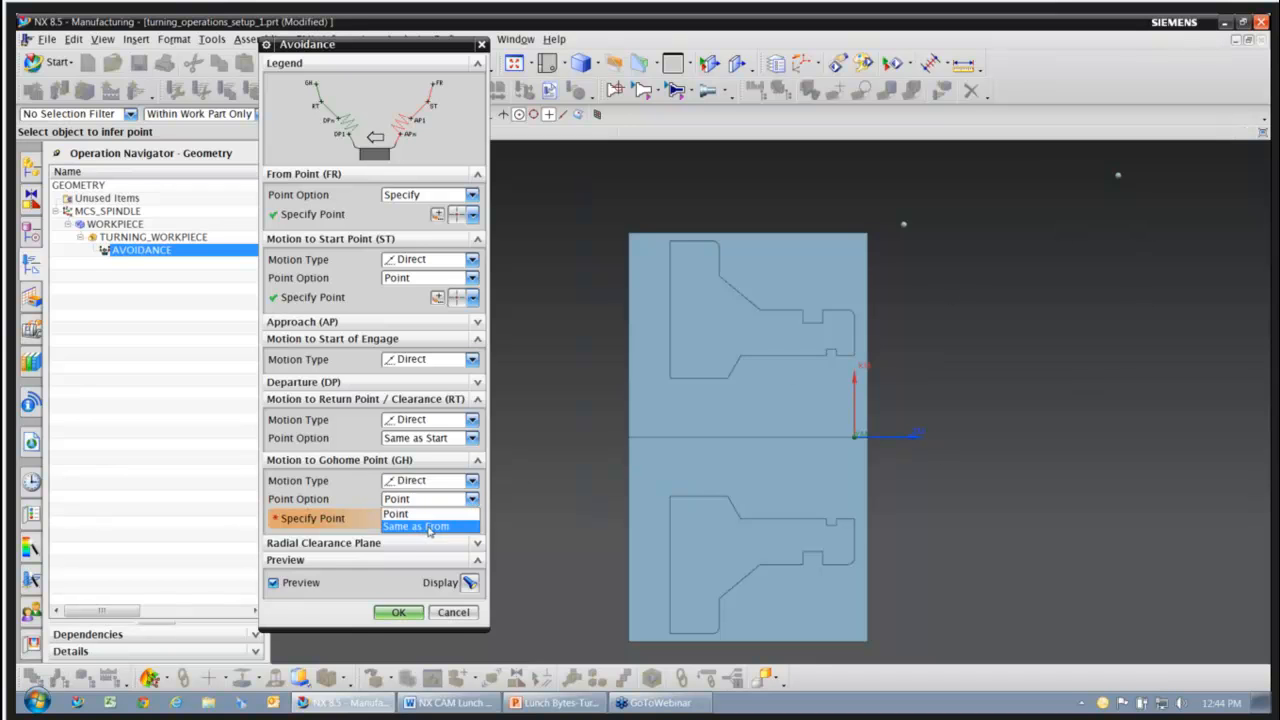
click(428, 527)
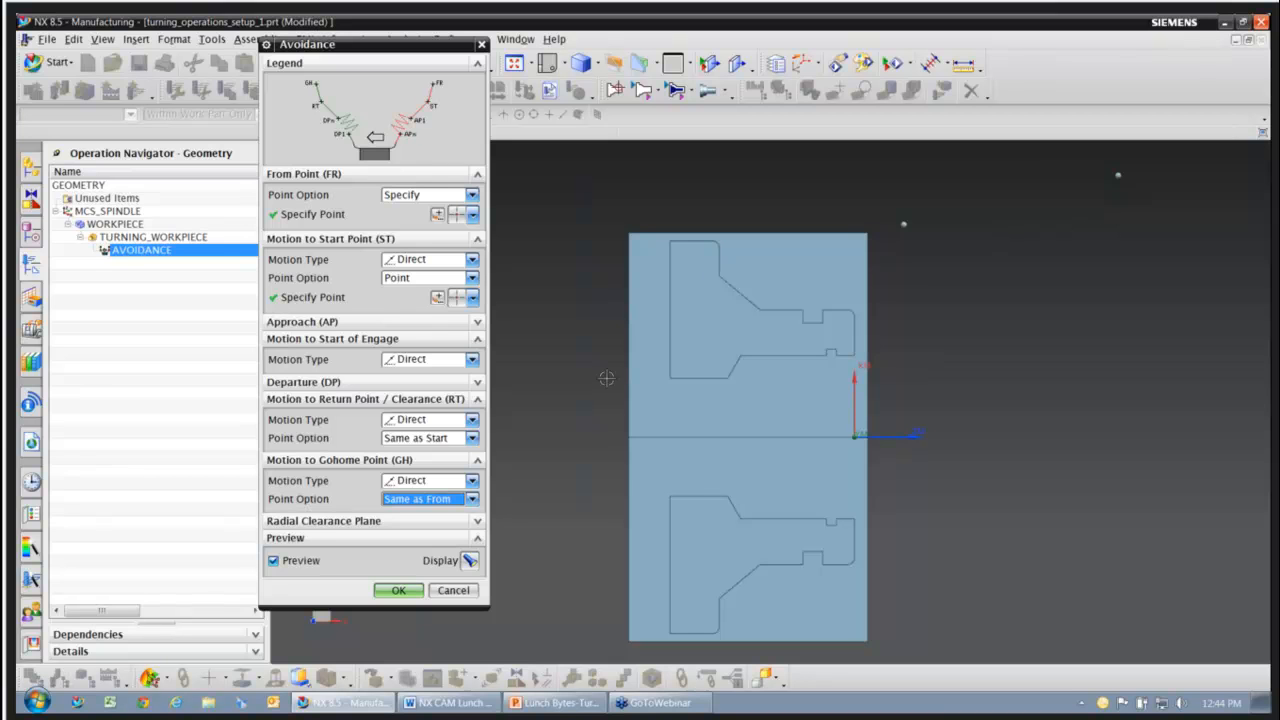
click(398, 590)
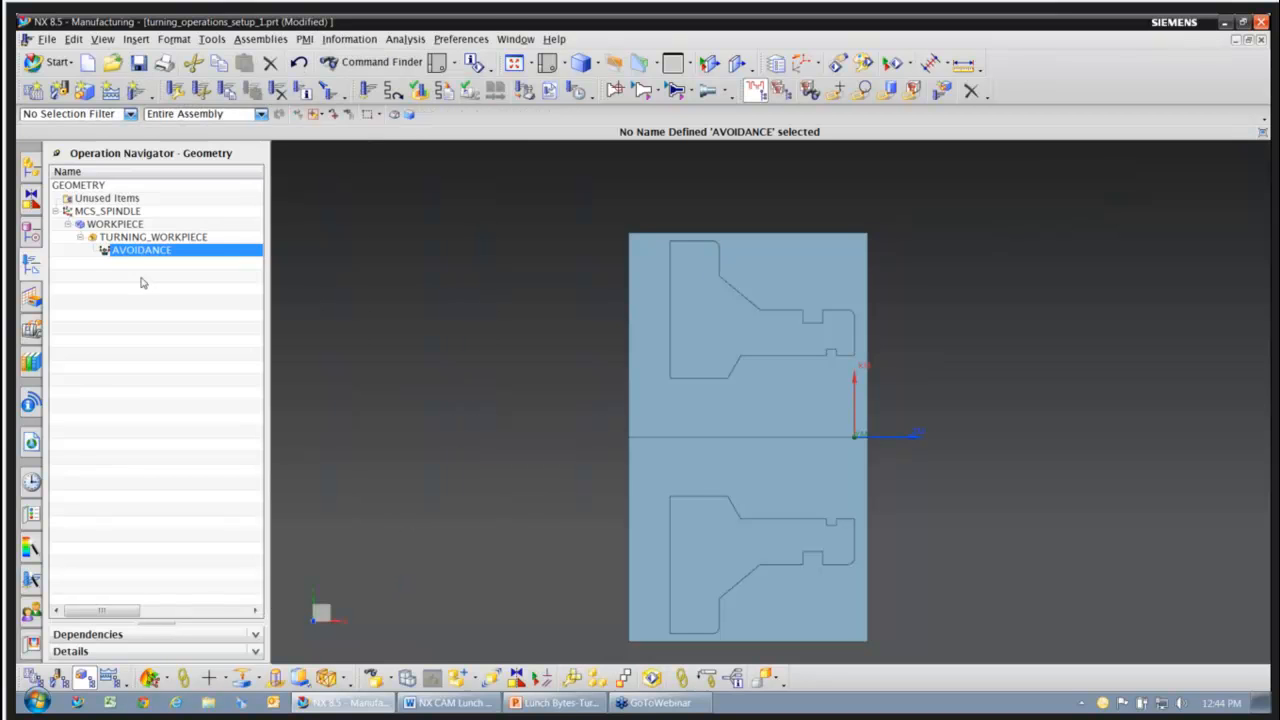
- Rename the AVOIDANCE object under TURNING_WORKPIECE as OD_AVOIDANCE
right_click(135, 256)
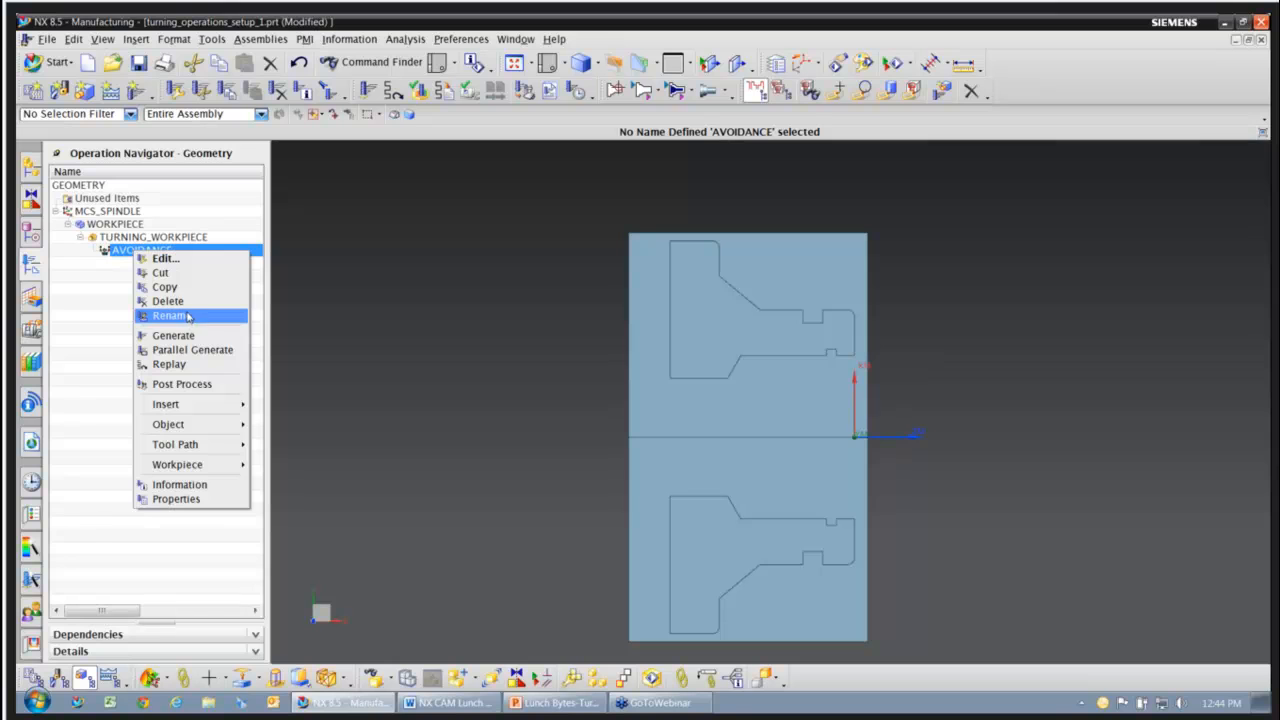
click(188, 316)
key(Home)
text(od)
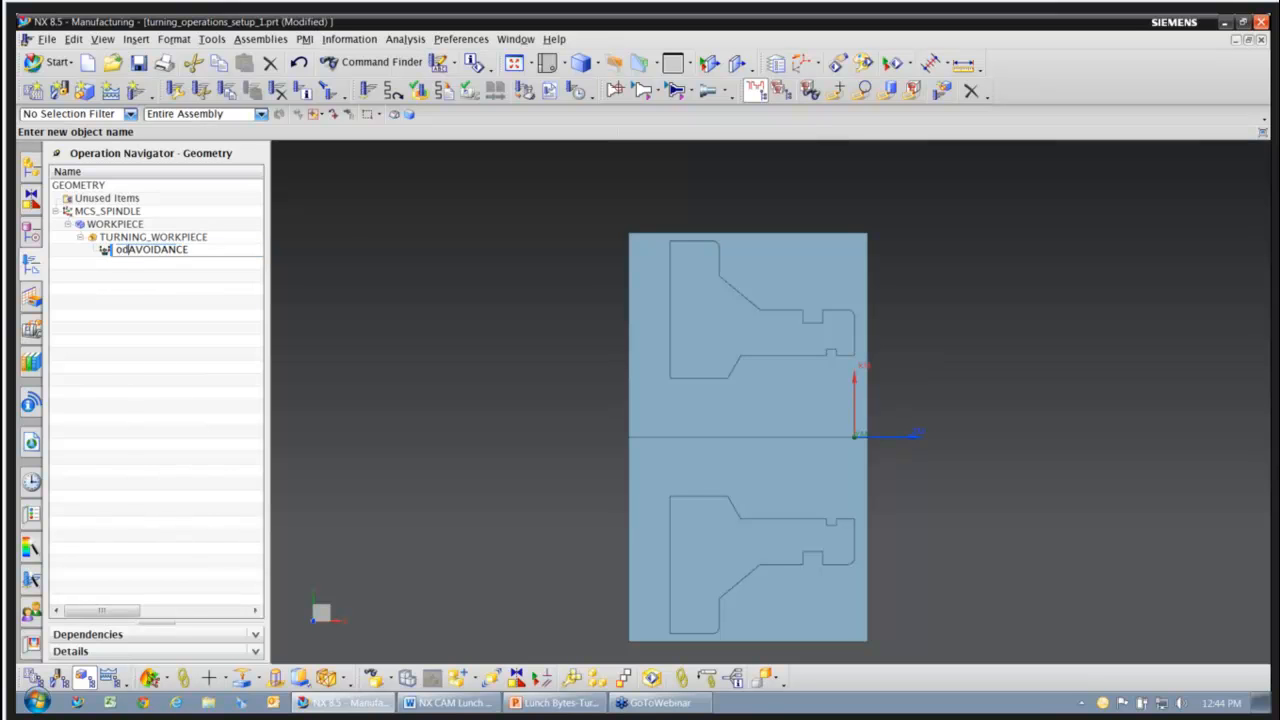
text(_)
key(Return)
- Duplicate OD_AVOIDANCE under TURNING_WORKPIECE by copying and pasting it
right_click(172, 252)
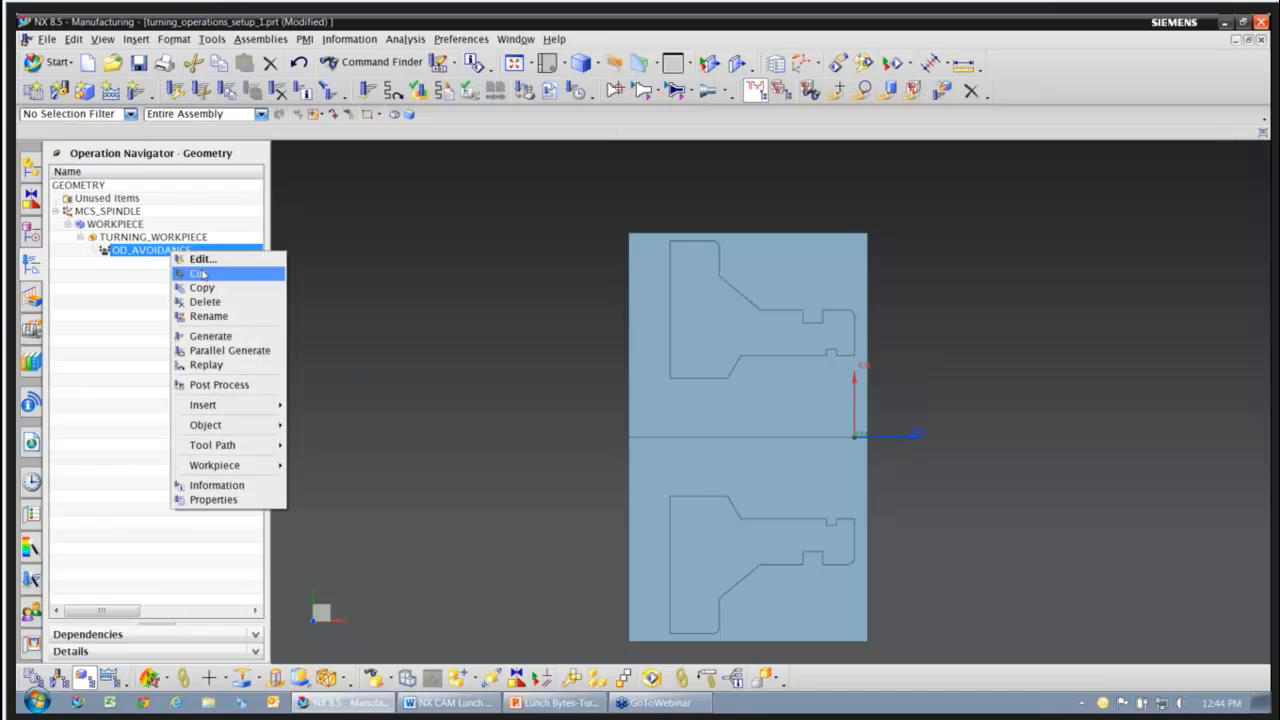
click(174, 286)
right_click(136, 260)
click(140, 290)
- Edit OD_AVOIDANCE_COPY so its start point lies at X 1.5, Y 0, Z 0, and accept the avoidance settings
right_click(137, 263)
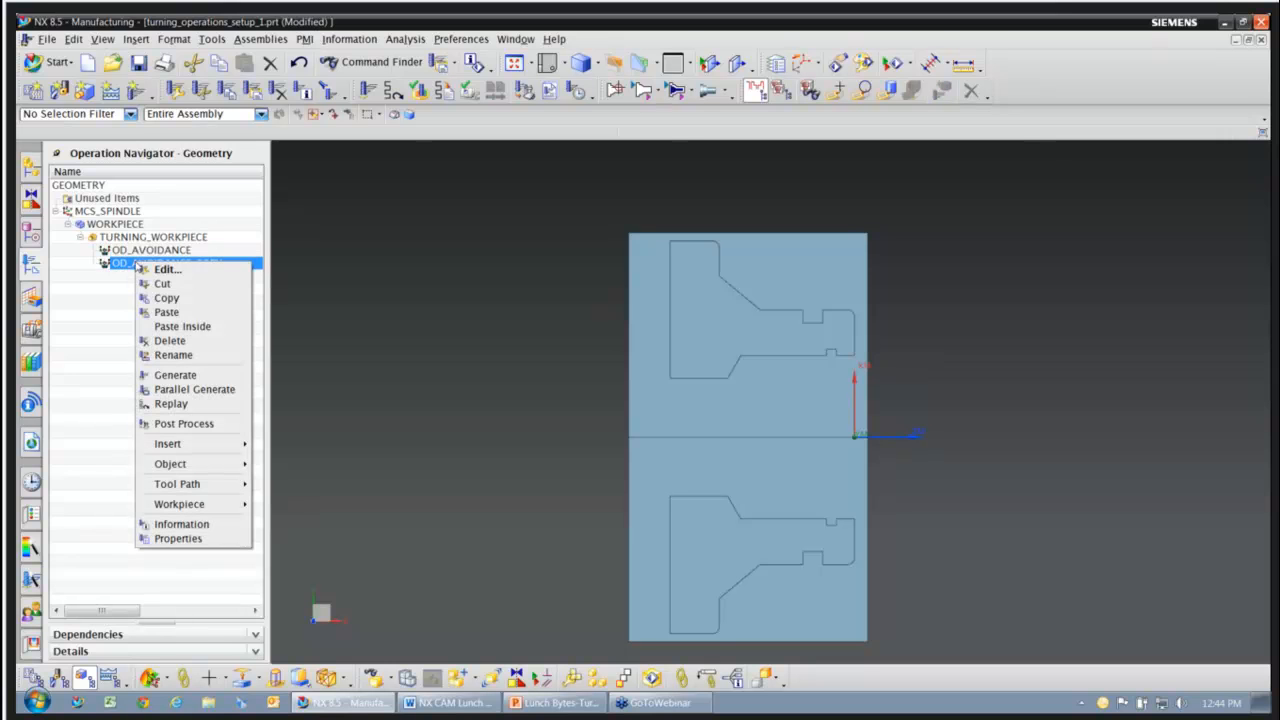
click(170, 272)
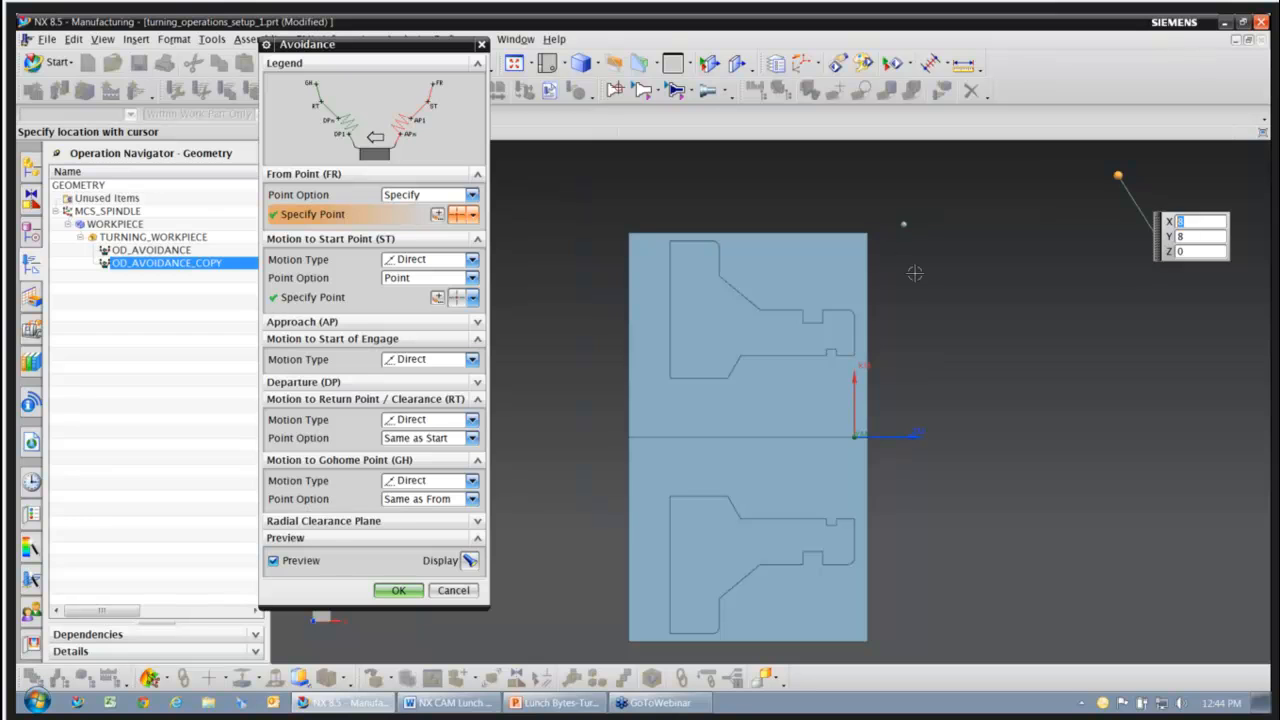
key(Return)
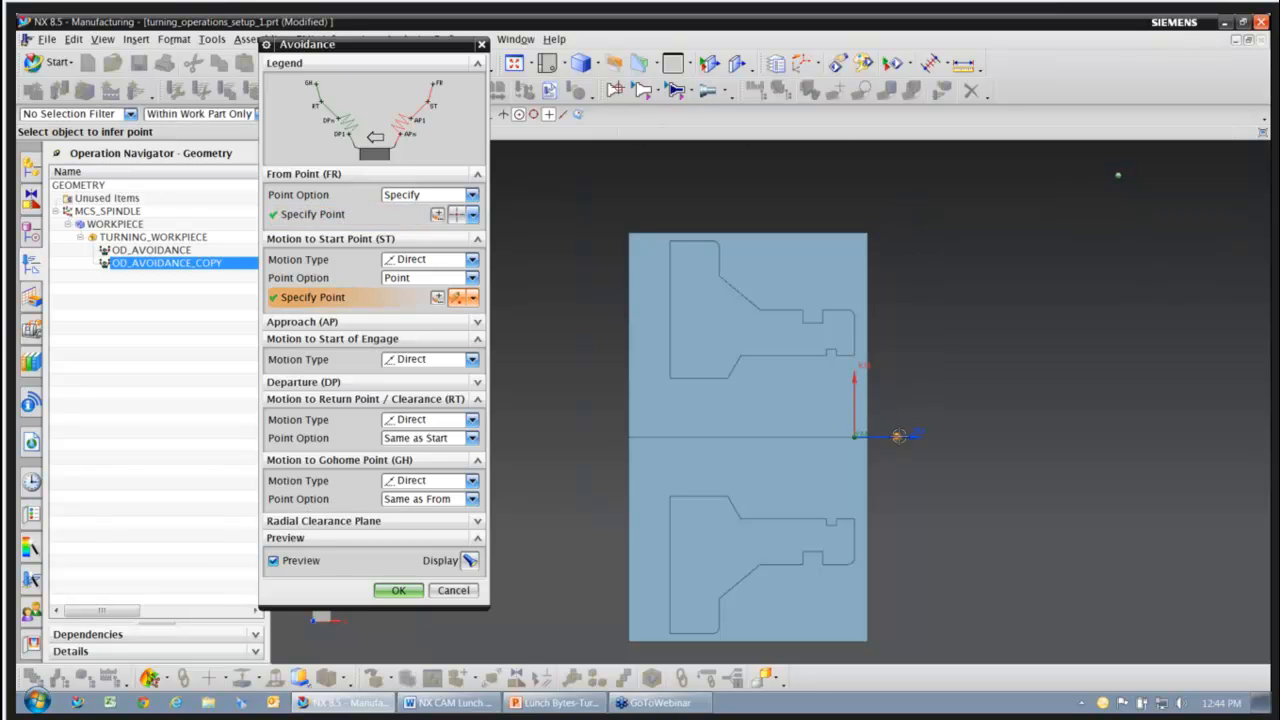
click(438, 299)
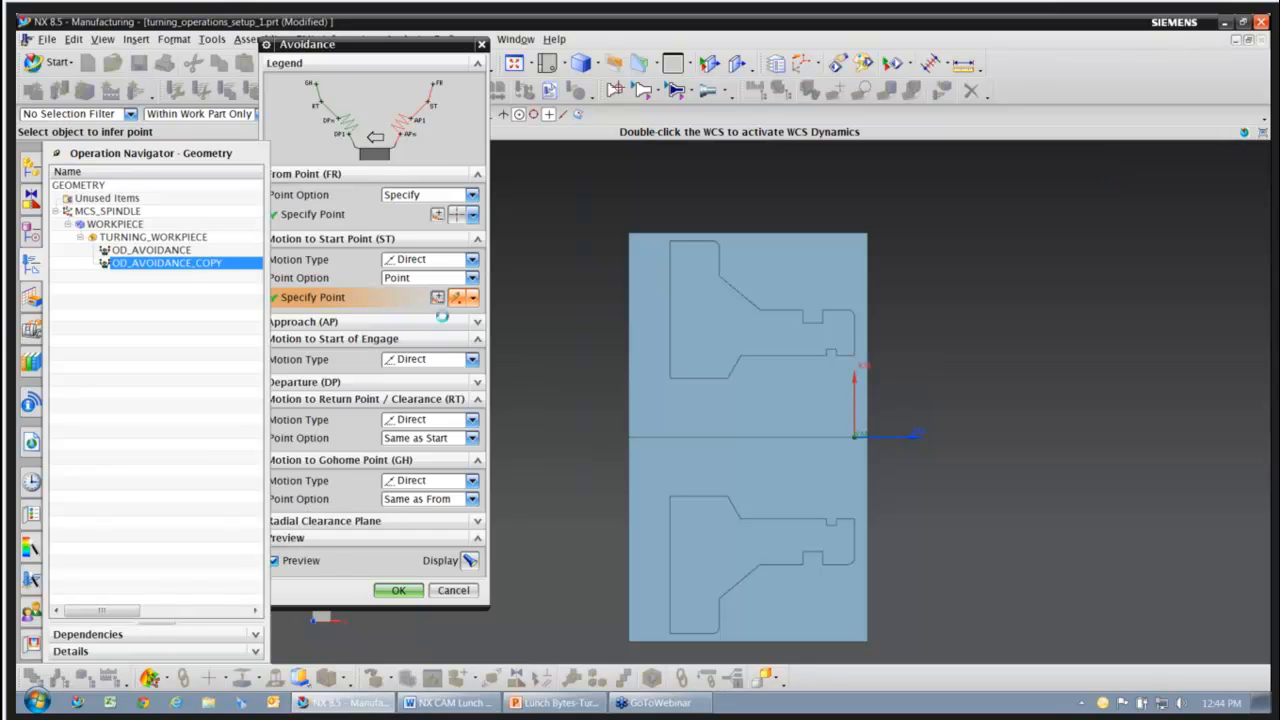
text(1.5)
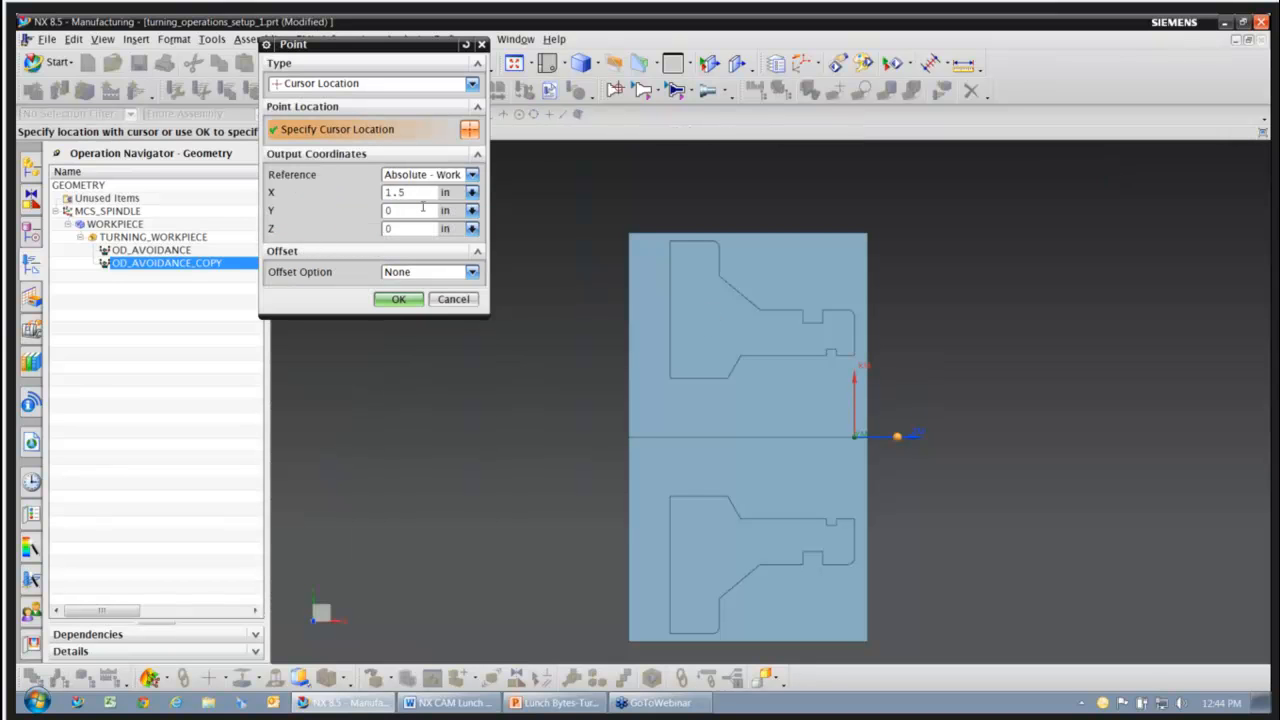
click(423, 207)
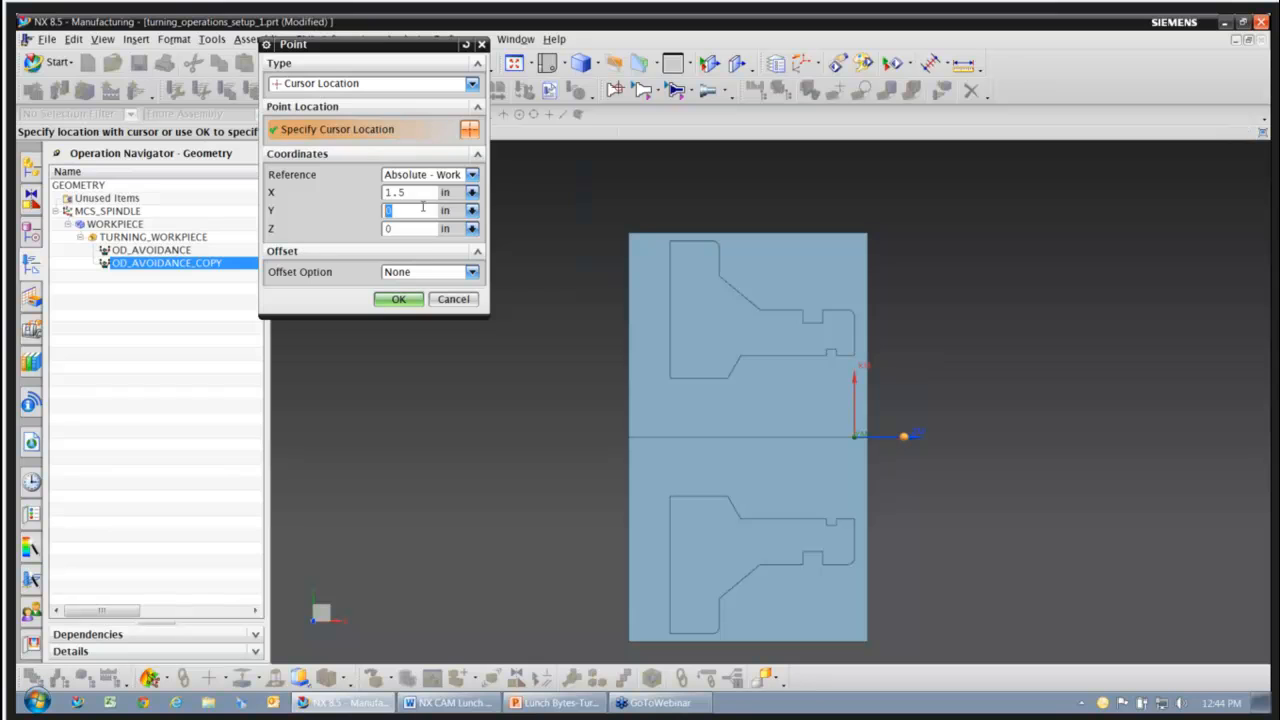
click(398, 301)
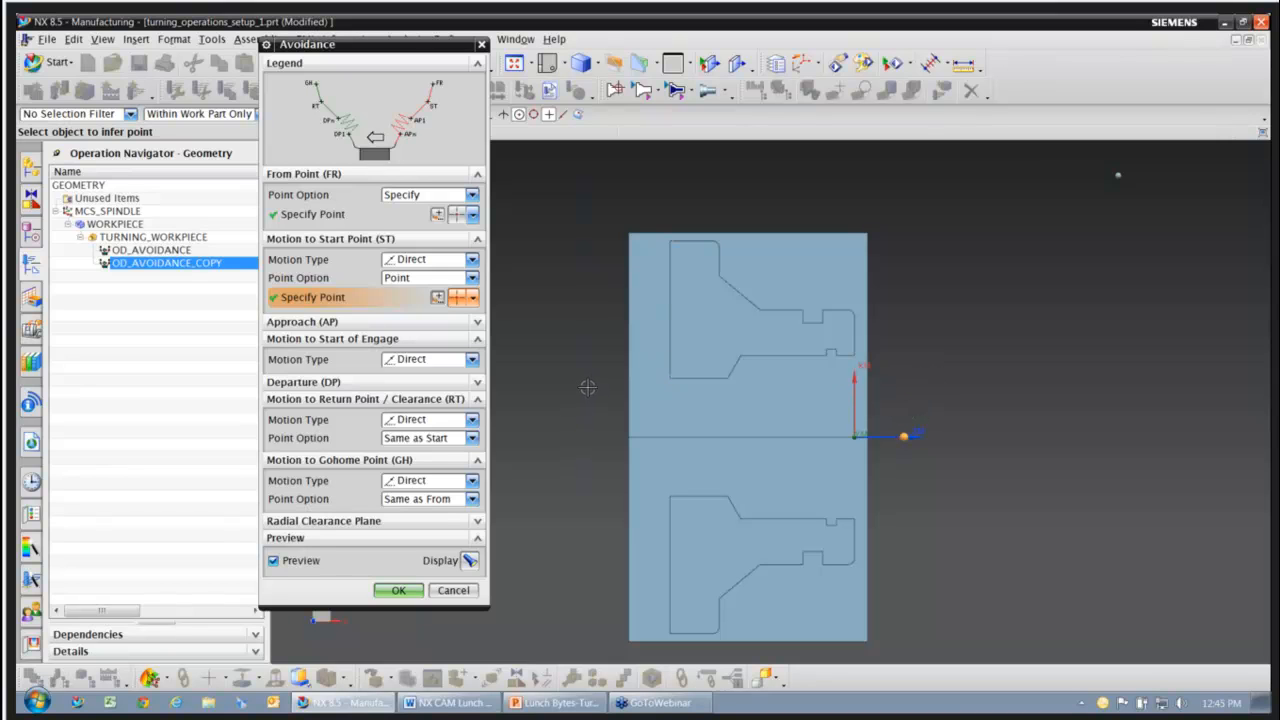
click(398, 591)
- Rename OD_AVOIDANCE_COPY as ID_AVOIDANCE
right_click(172, 268)
click(209, 356)
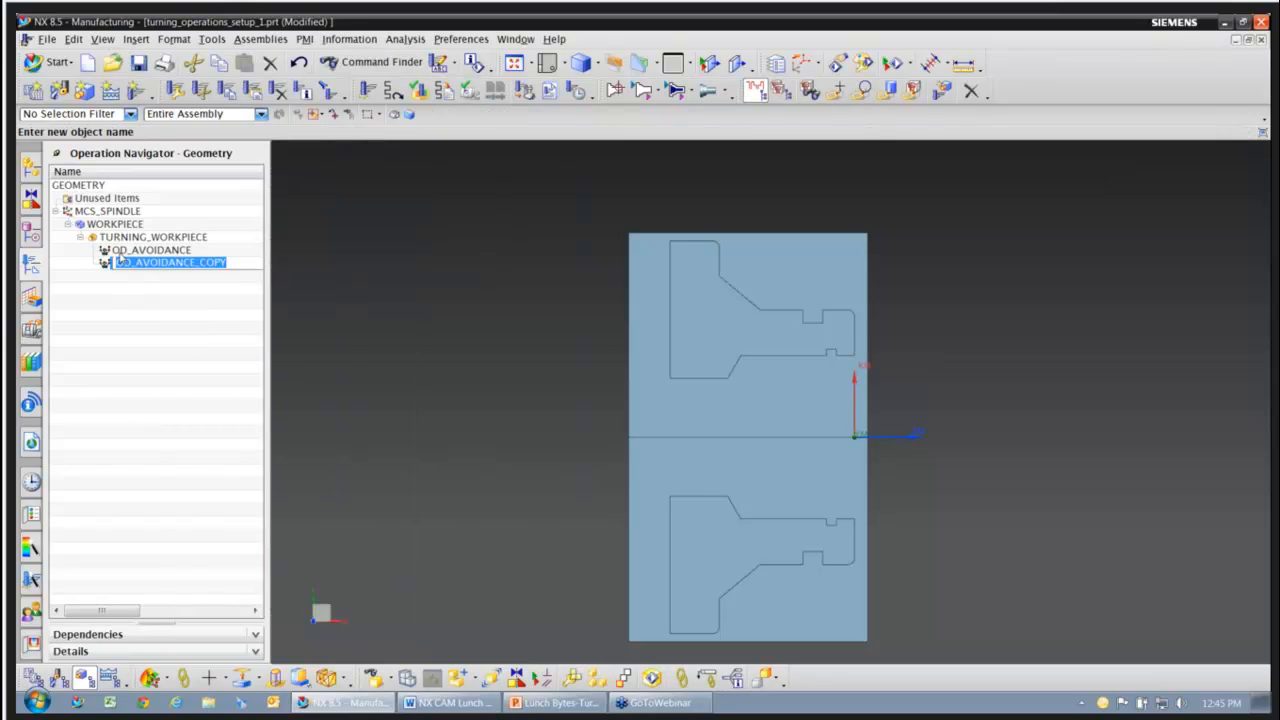
key(Home)
key(Delete)
text(I)
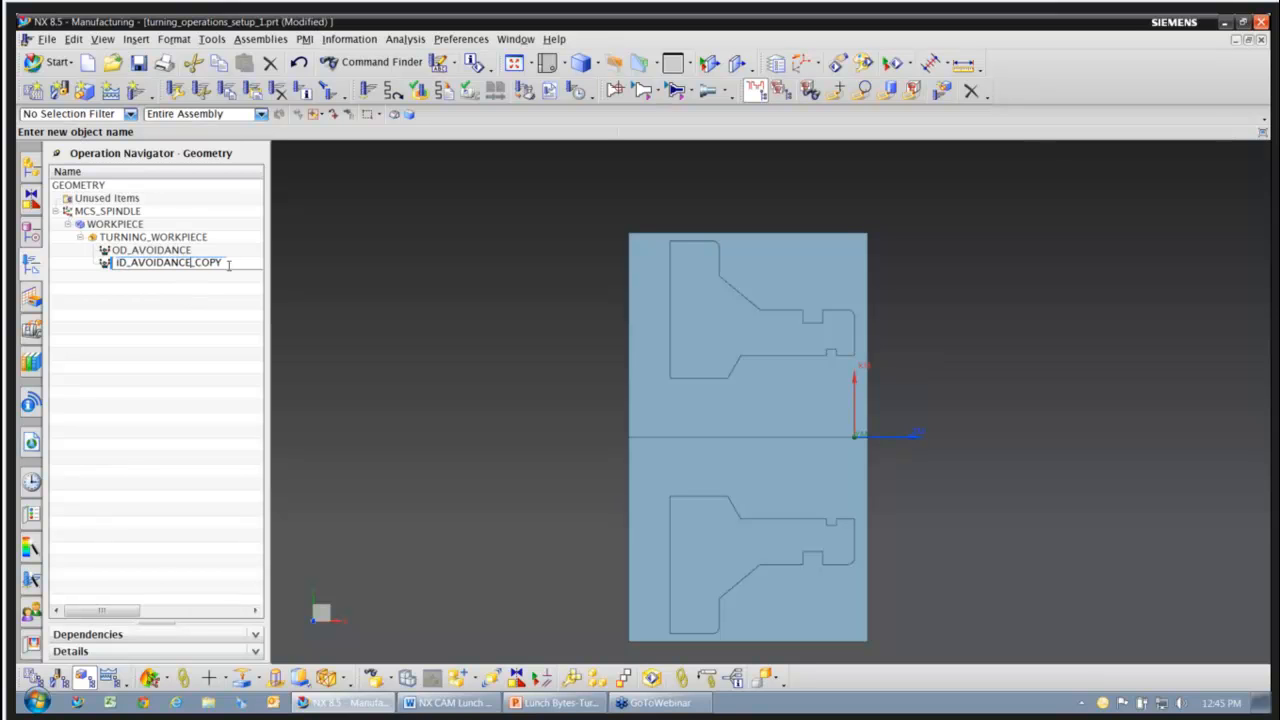
key(Delete)
key(Delete)
key(Return)
- Create a containment geometry named OD_CONTAINMENT under OD_AVOIDANCE
click(148, 251)
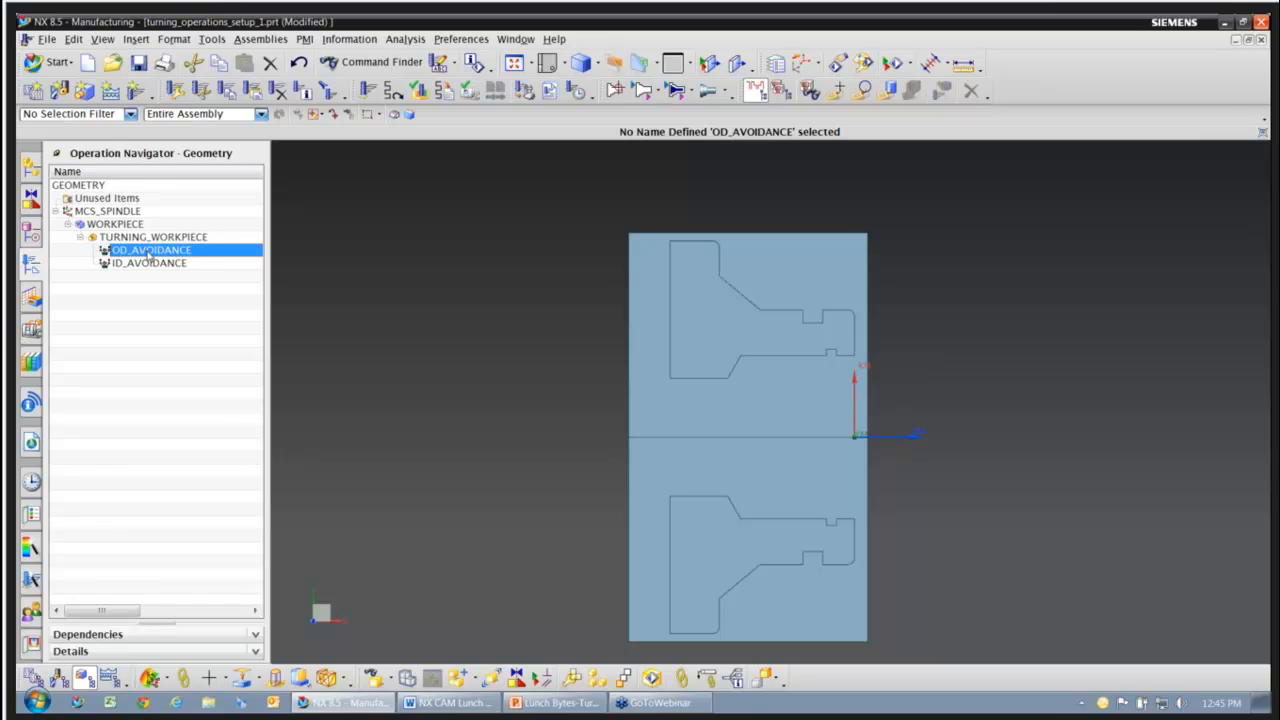
click(84, 90)
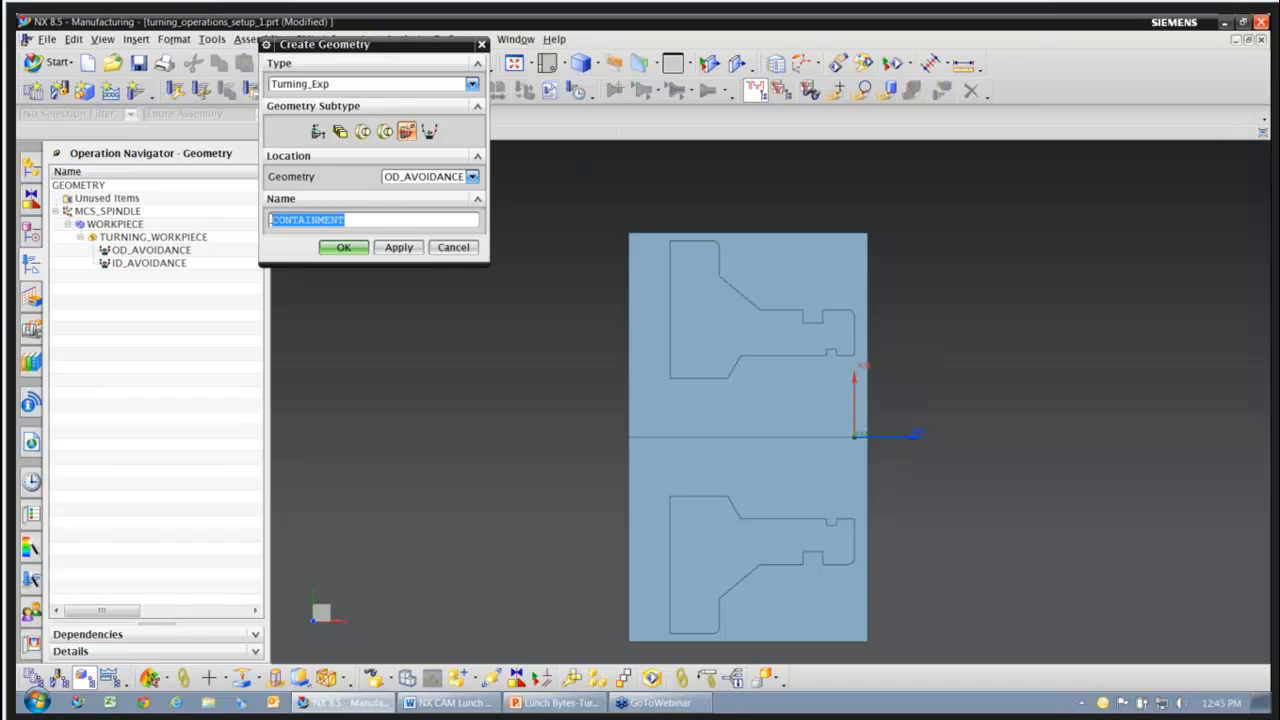
click(331, 222)
key(Home)
text(od)
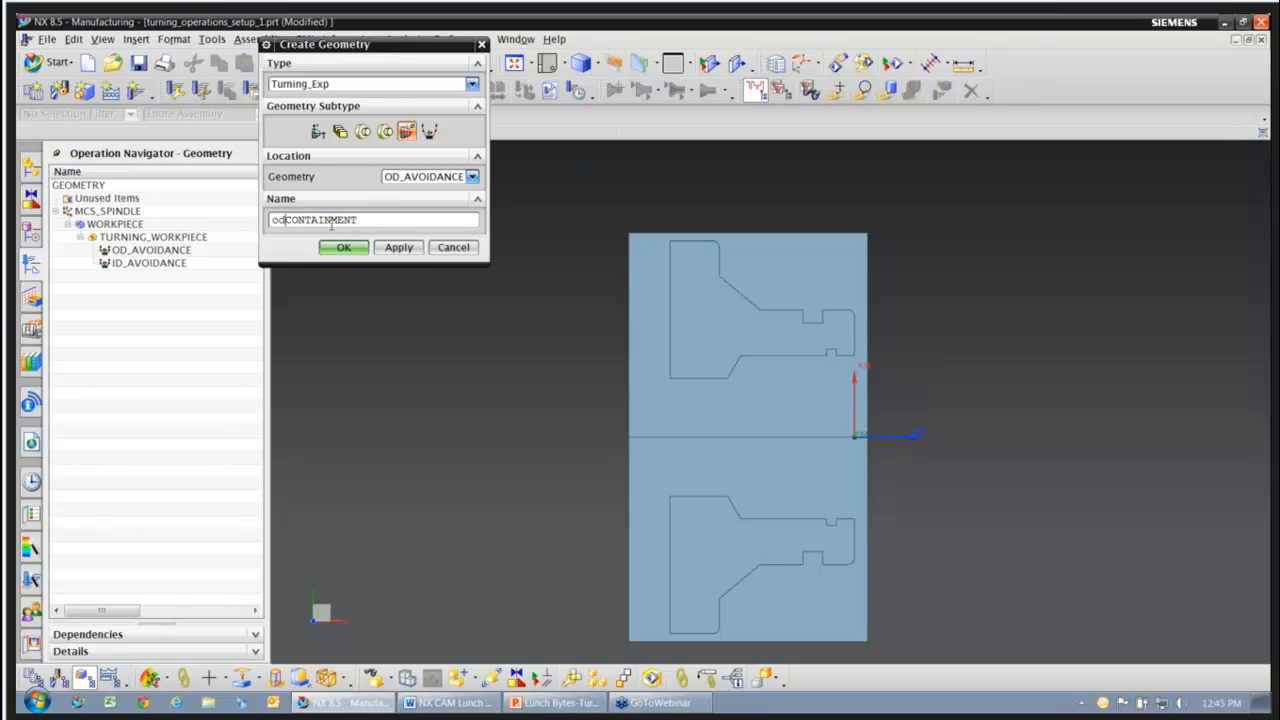
text(_)
key(Return)
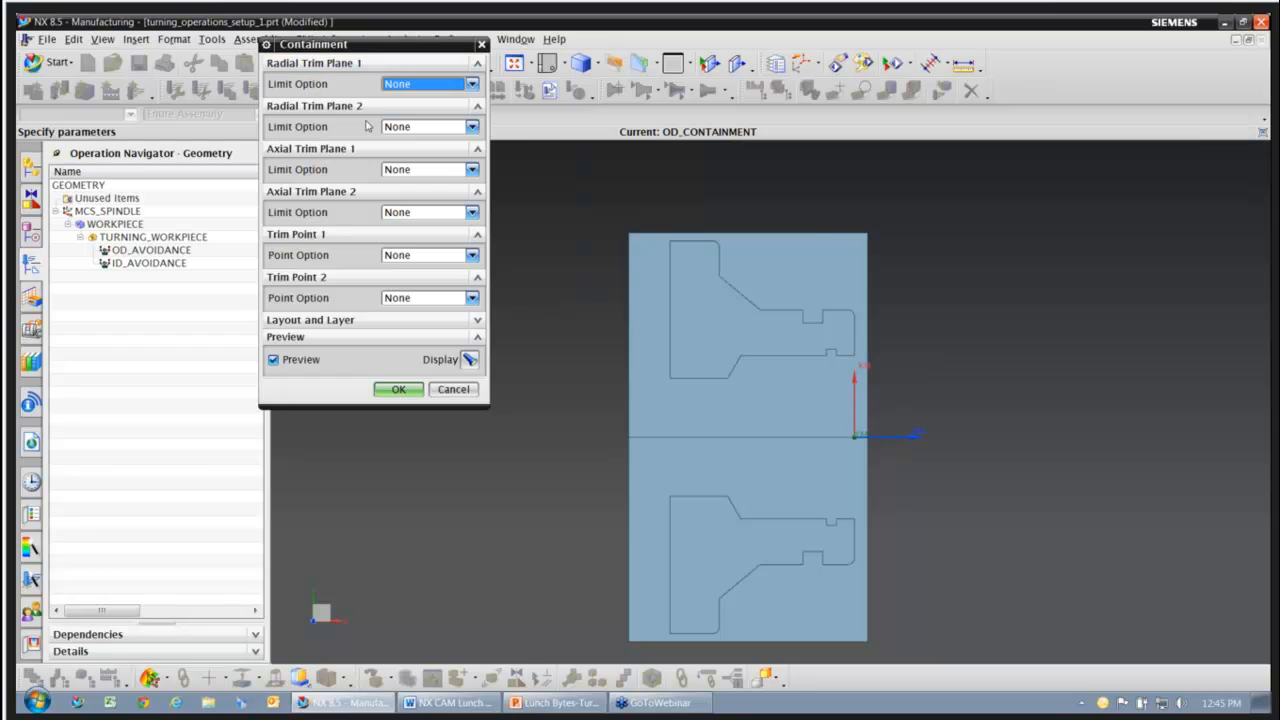
- Try limiting Radial Trim Plane 1 with a point on the part's outer profile edge, and reset the limit option to None
scroll(832, 271, up, 2)
scroll(832, 271, up, 4)
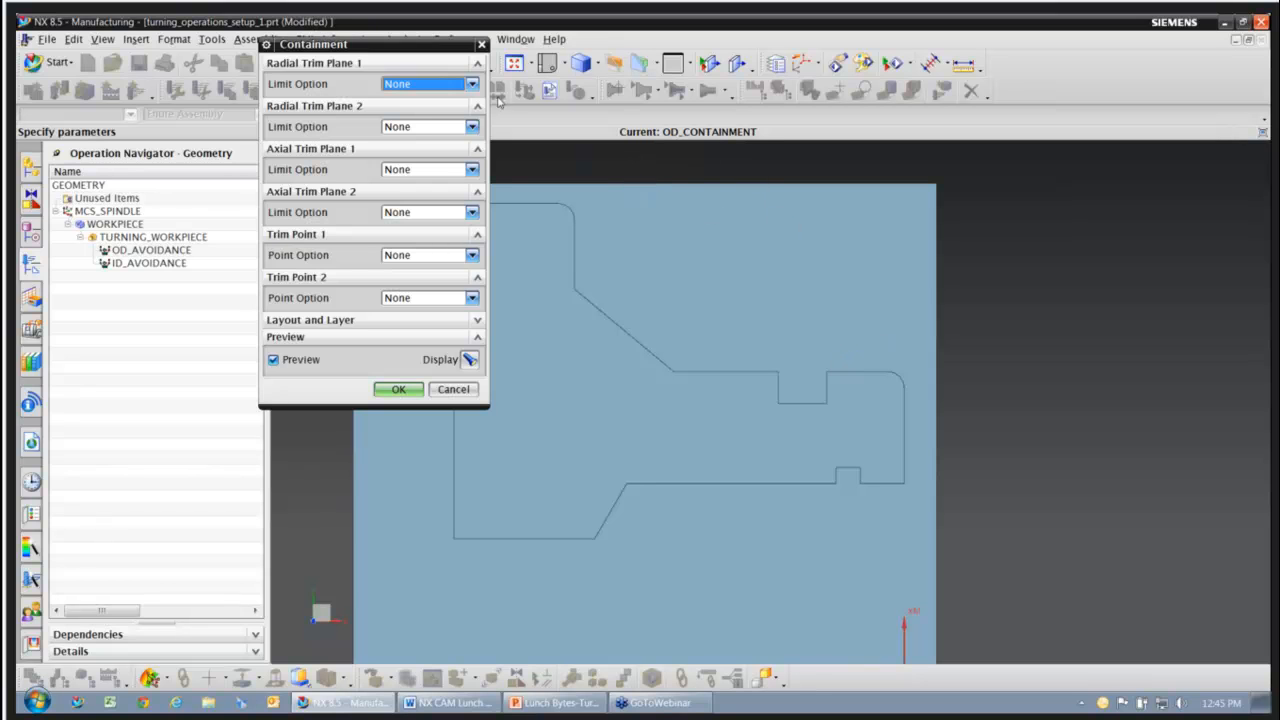
click(472, 83)
click(405, 108)
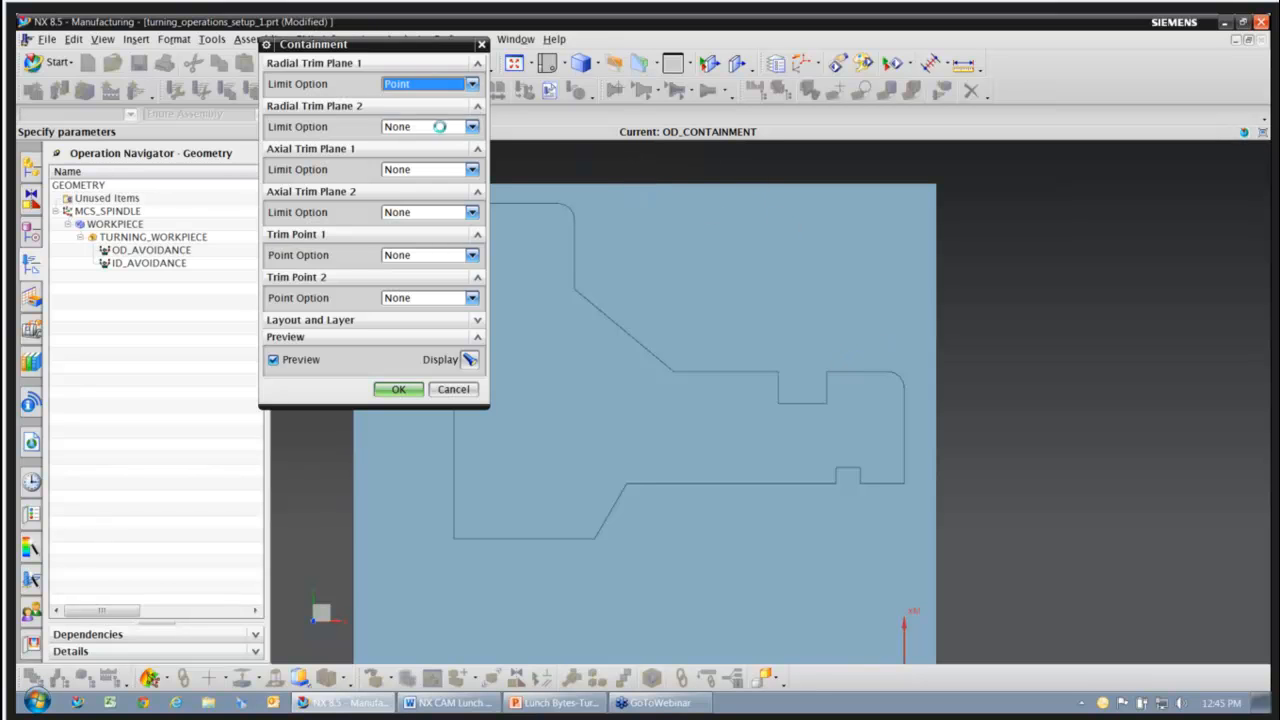
click(848, 371)
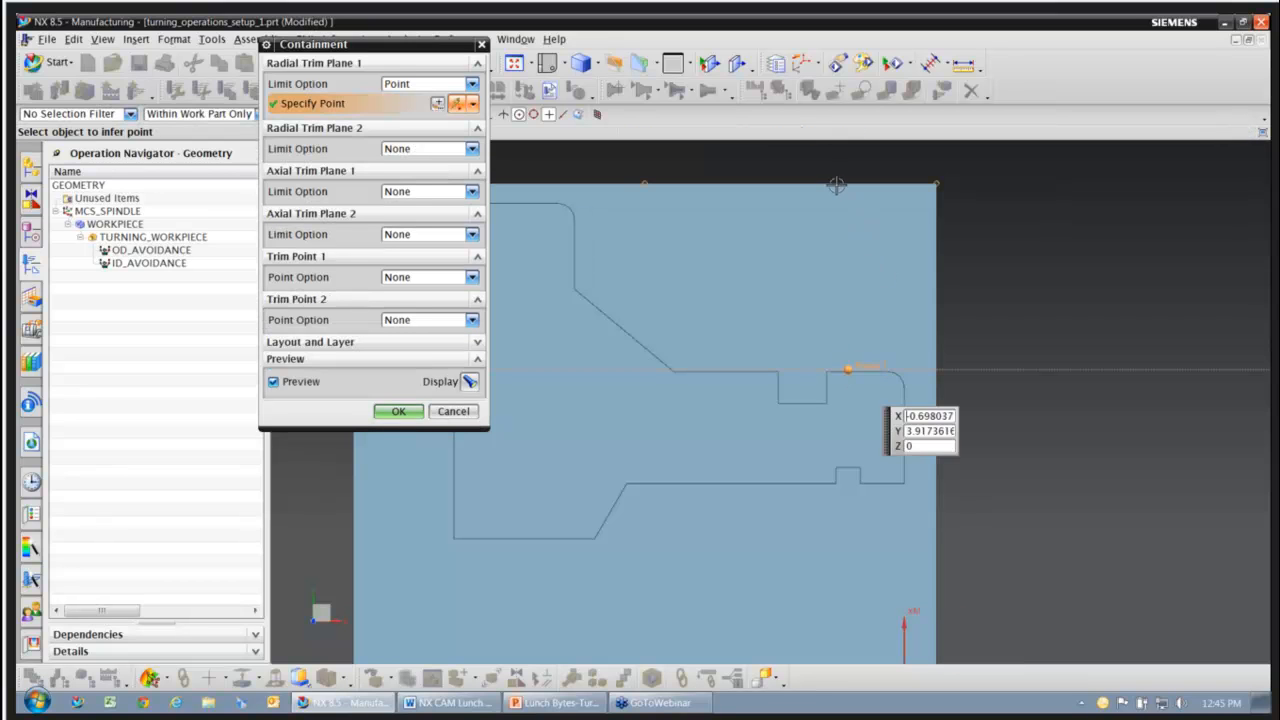
click(440, 85)
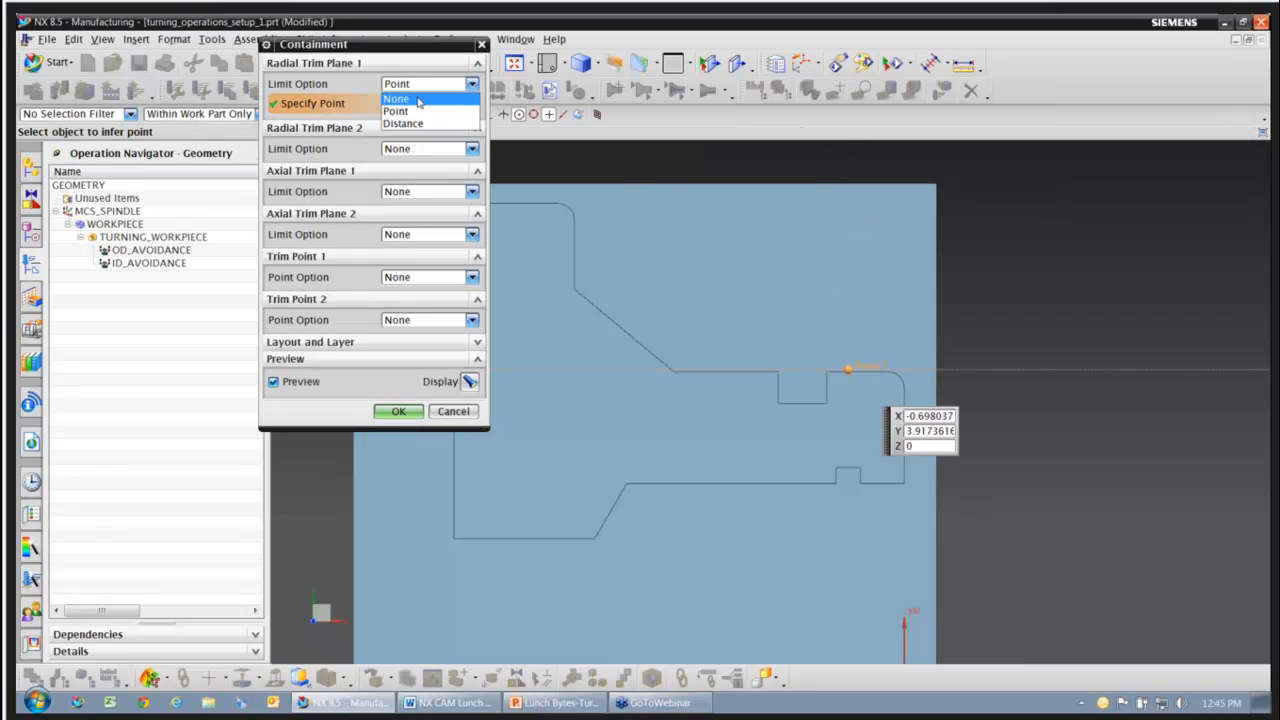
click(419, 102)
scroll(844, 342, down, 2)
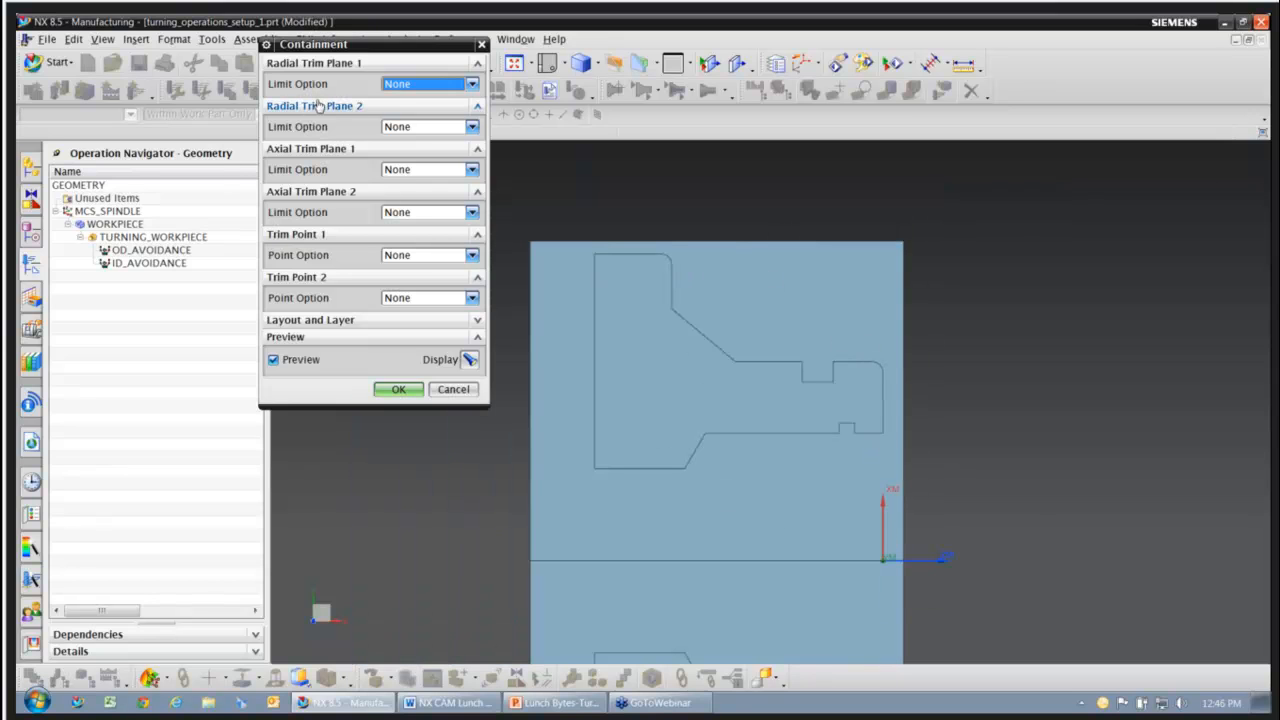
- Limit Axial Trim Plane 1 with a point at the outer corner of the part profile's back face
click(472, 170)
click(400, 197)
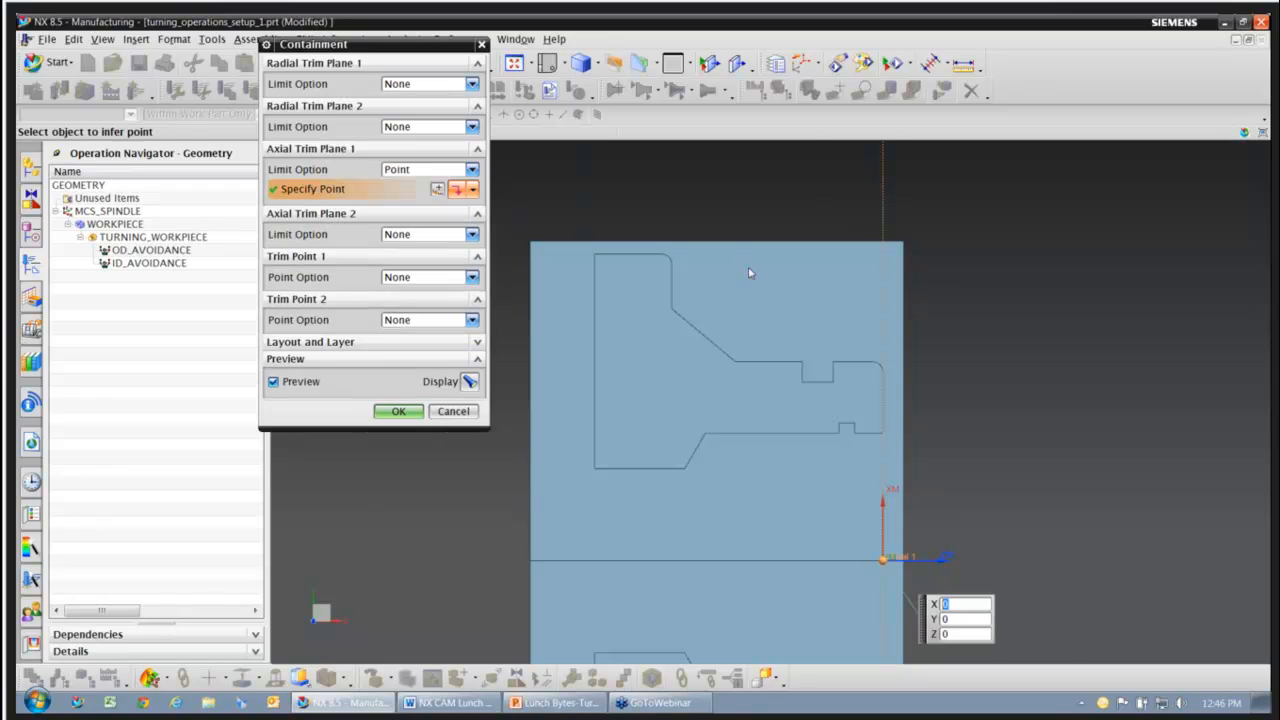
scroll(756, 269, up, 2)
scroll(756, 269, down, 1)
click(555, 250)
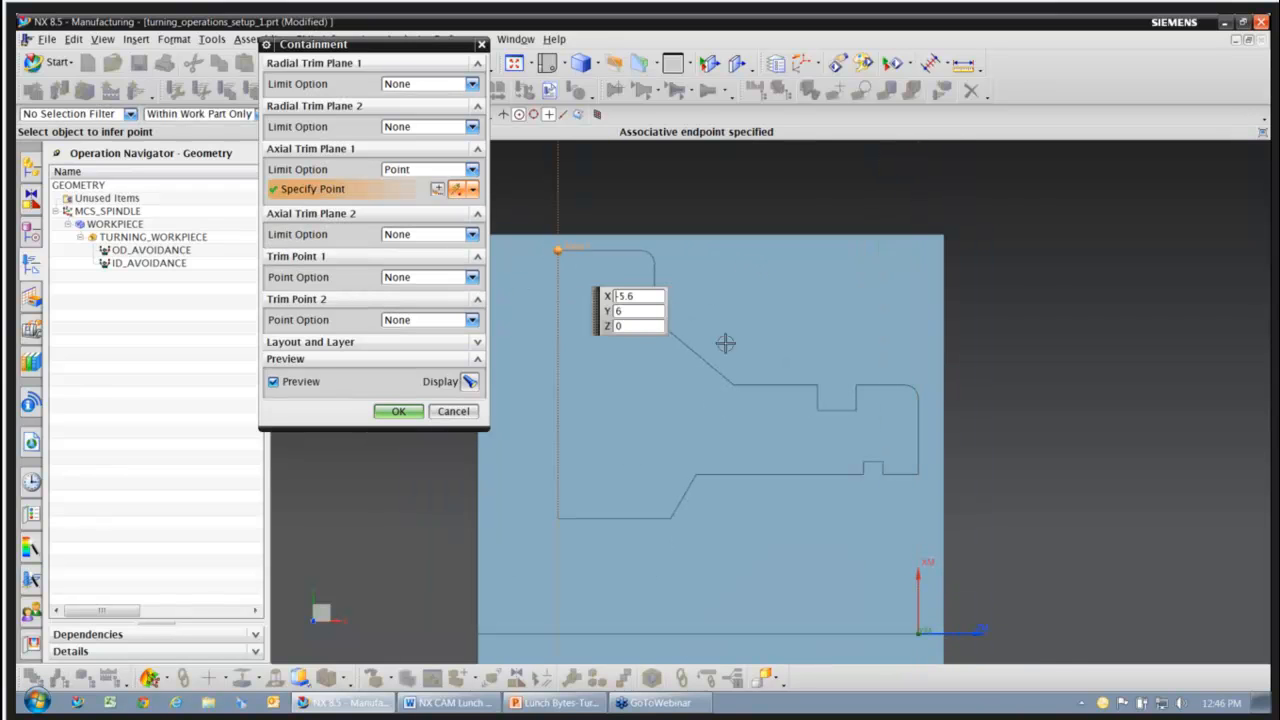
scroll(870, 327, down, 1)
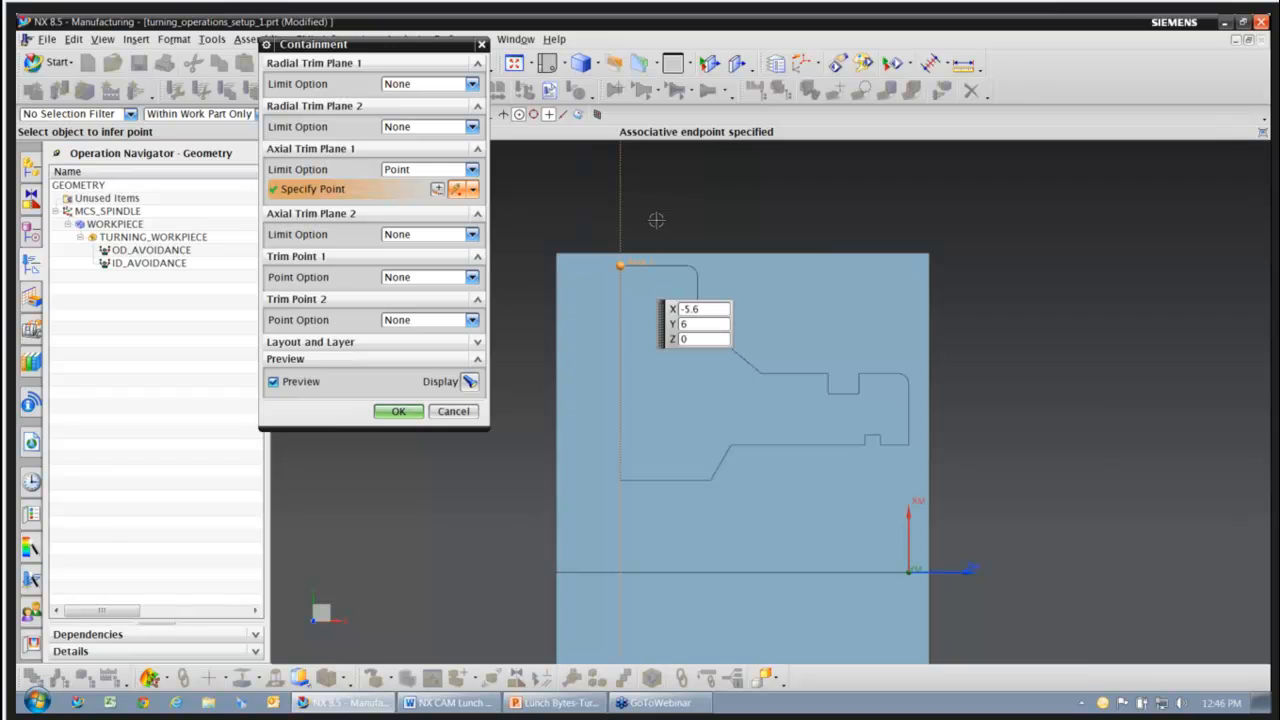
scroll(638, 282, up, 2)
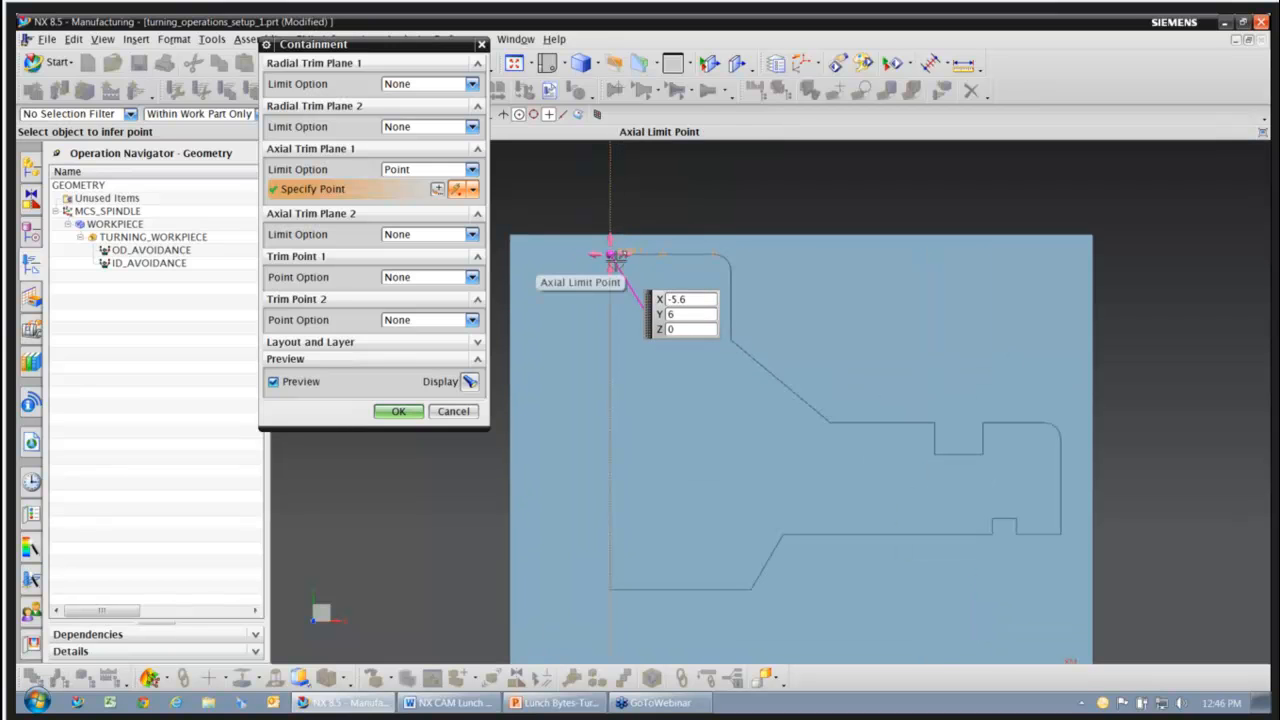
click(612, 255)
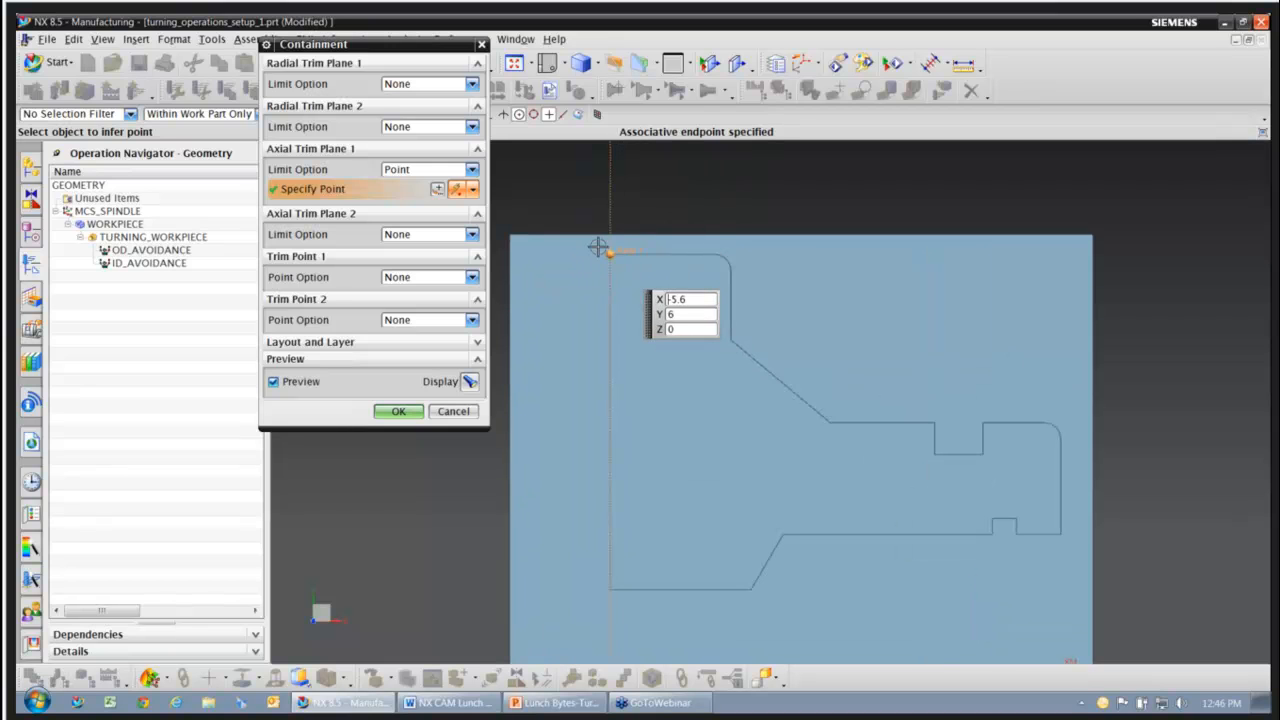
- Set the X coordinate of the Axial Trim Plane 1 point to -5.75
scroll(606, 251, up, 2)
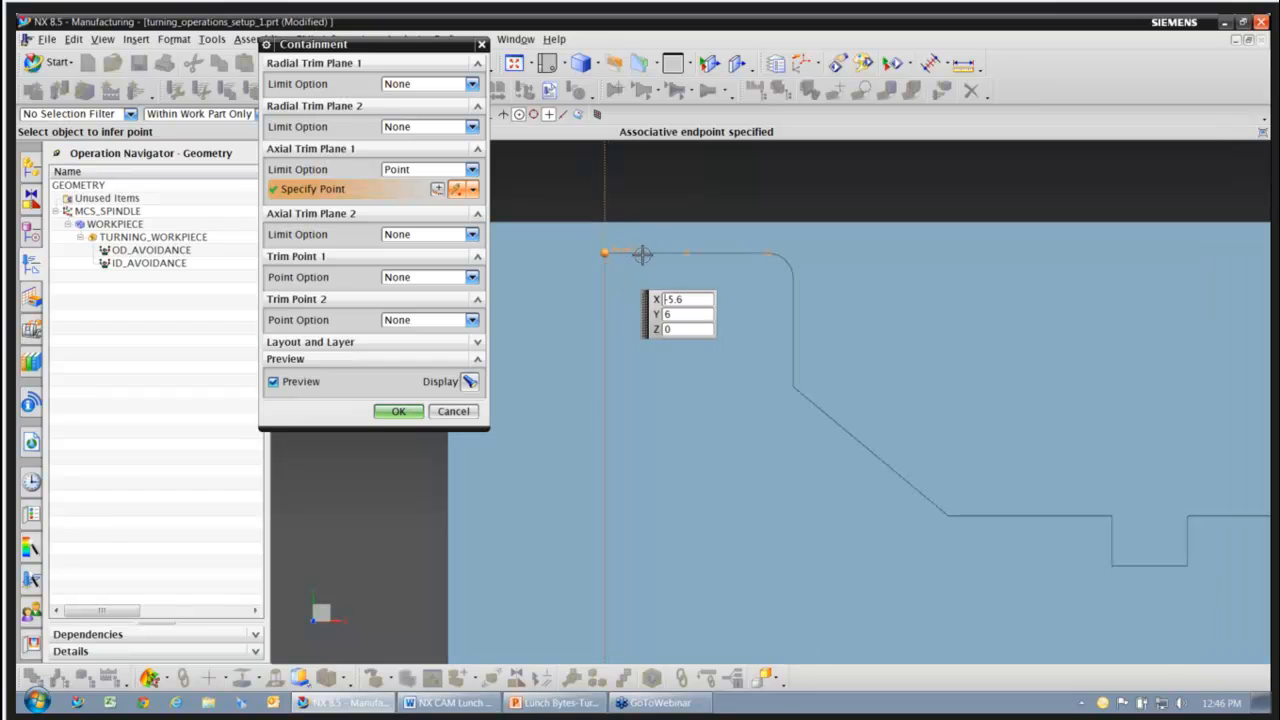
click(687, 304)
text(-5.75)
key(Tab)
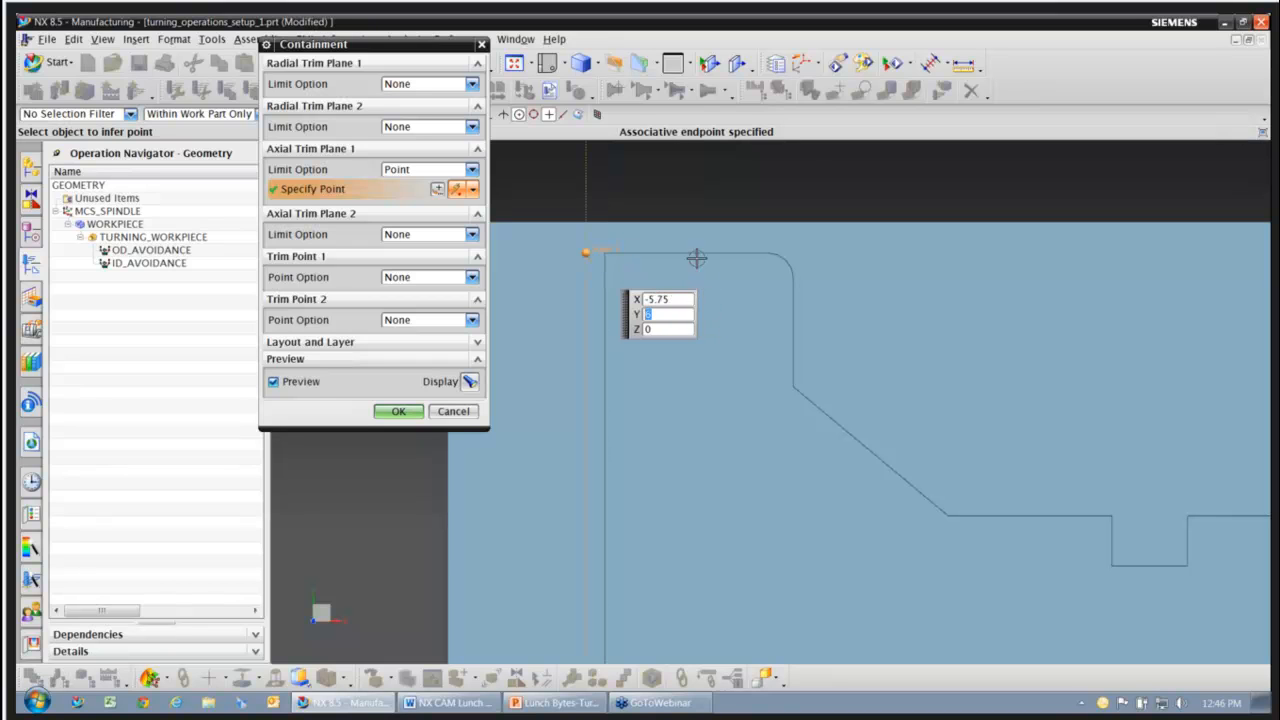
- Limit Axial Trim Plane 2 with a point at the outer corner of the blank's front face, and accept the containment
scroll(891, 245, down, 1)
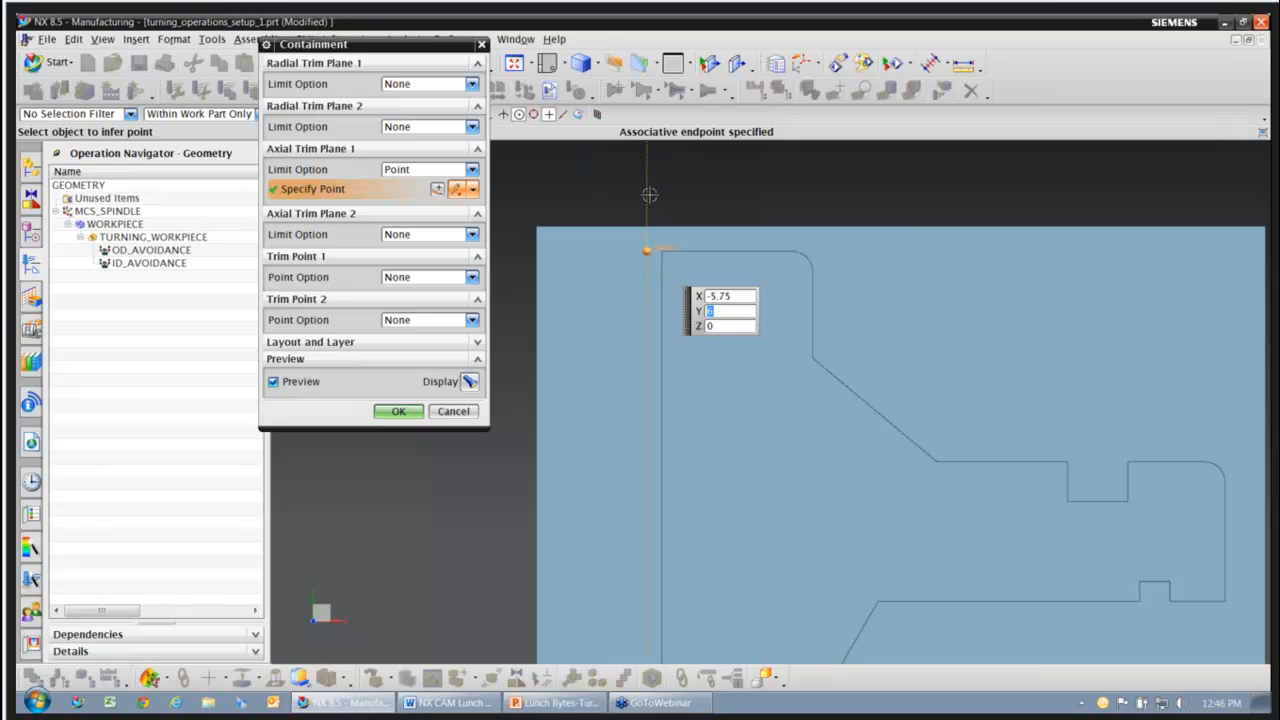
scroll(798, 260, down, 5)
click(470, 236)
click(410, 261)
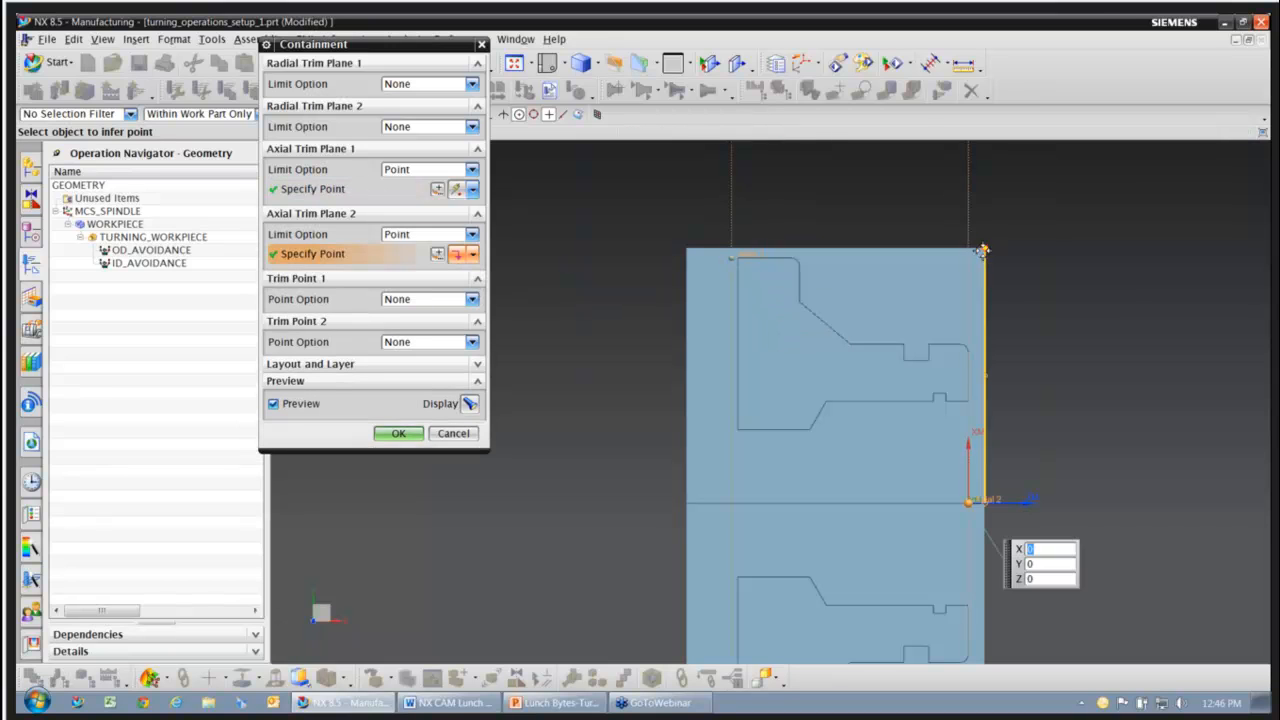
click(982, 250)
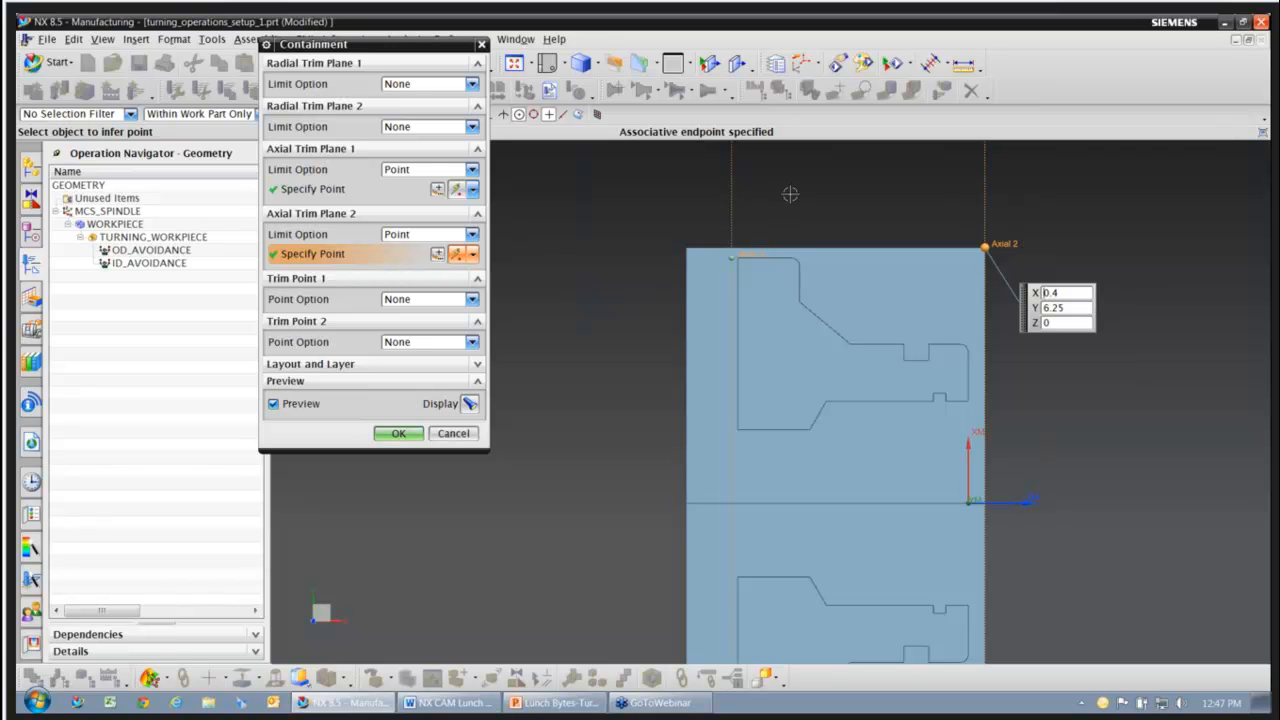
click(396, 434)
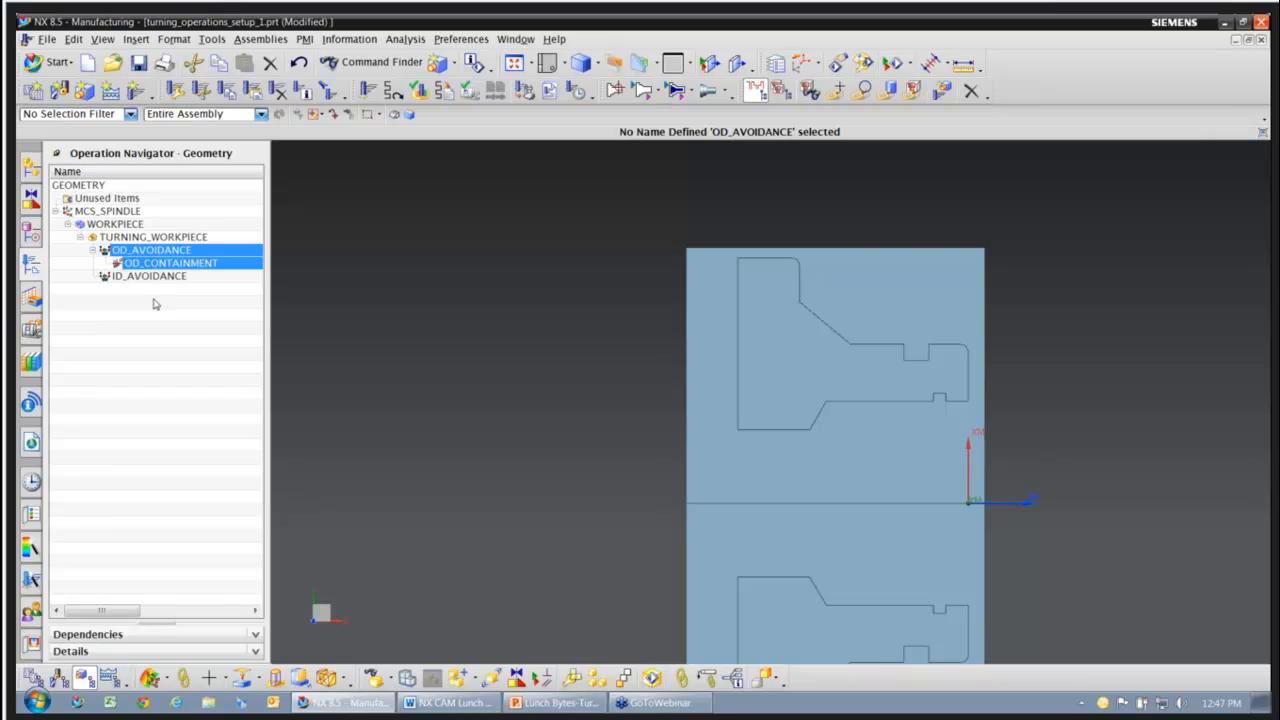
- Copy OD_CONTAINMENT and paste it inside ID_AVOIDANCE
click(169, 265)
right_click(169, 265)
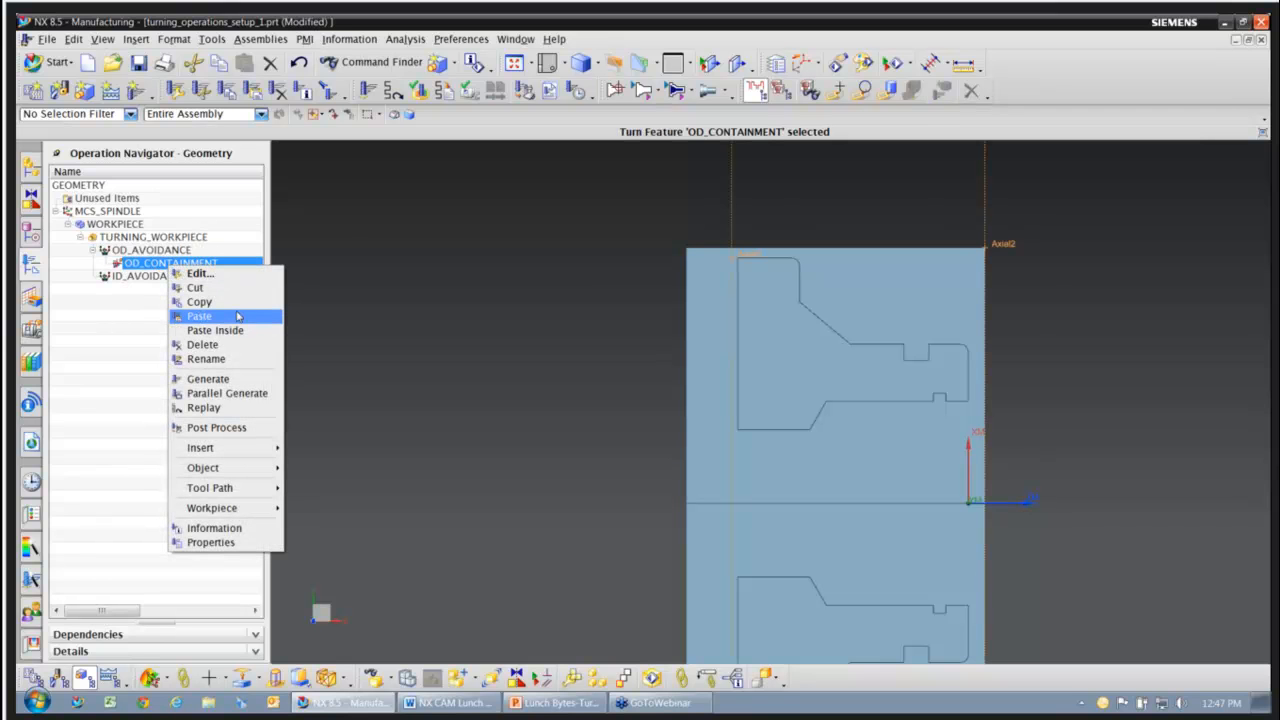
click(205, 301)
click(162, 277)
right_click(162, 277)
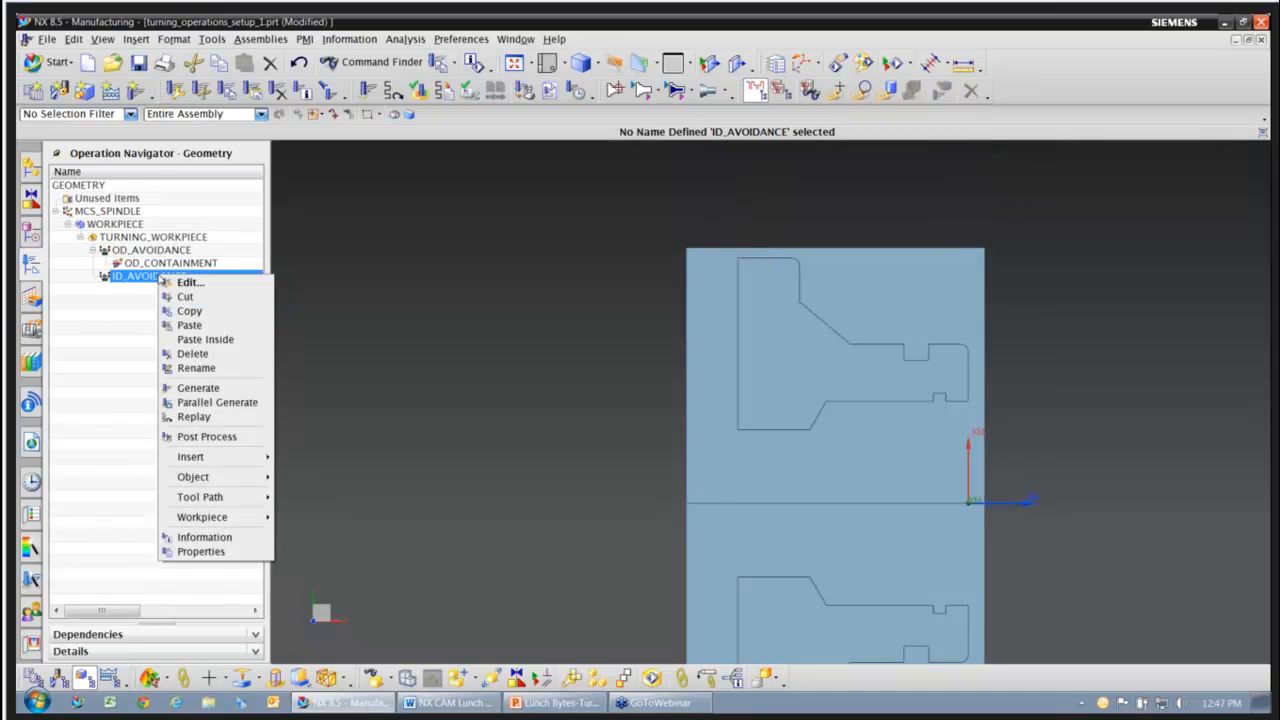
click(198, 339)
- Rename the containment copy under ID_AVOIDANCE as ID_CONTAINMENT
right_click(154, 290)
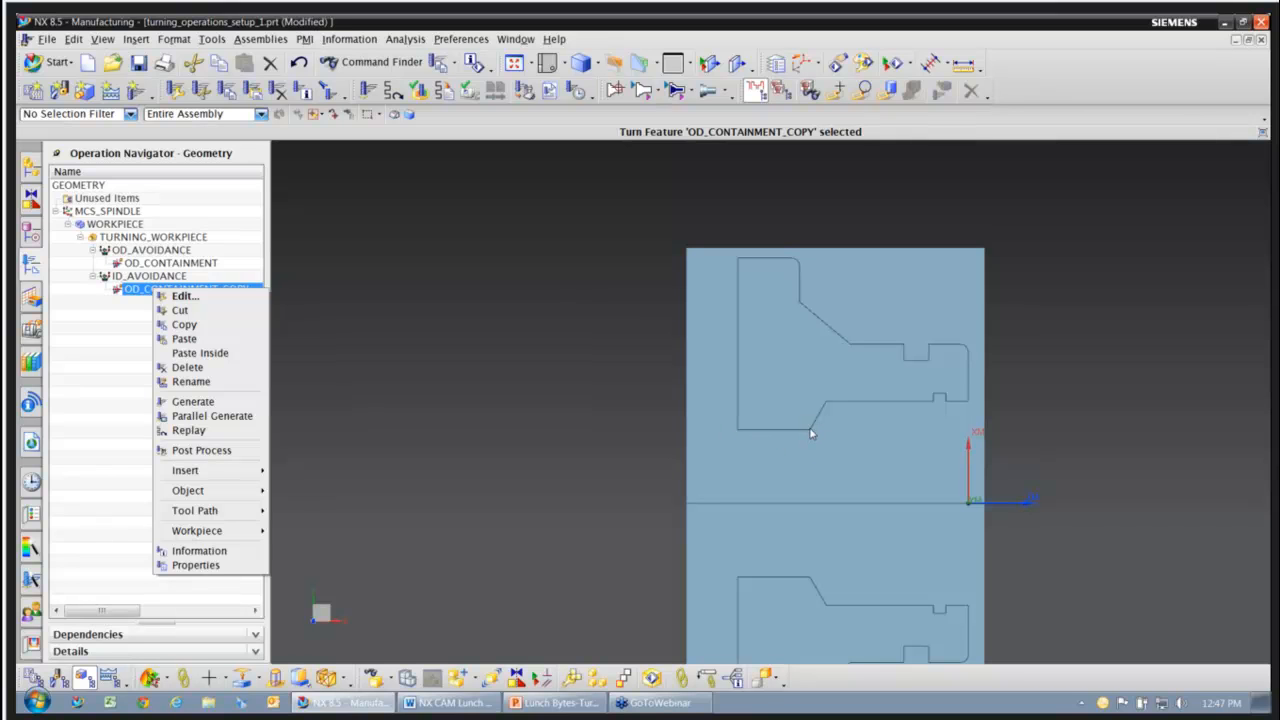
click(219, 383)
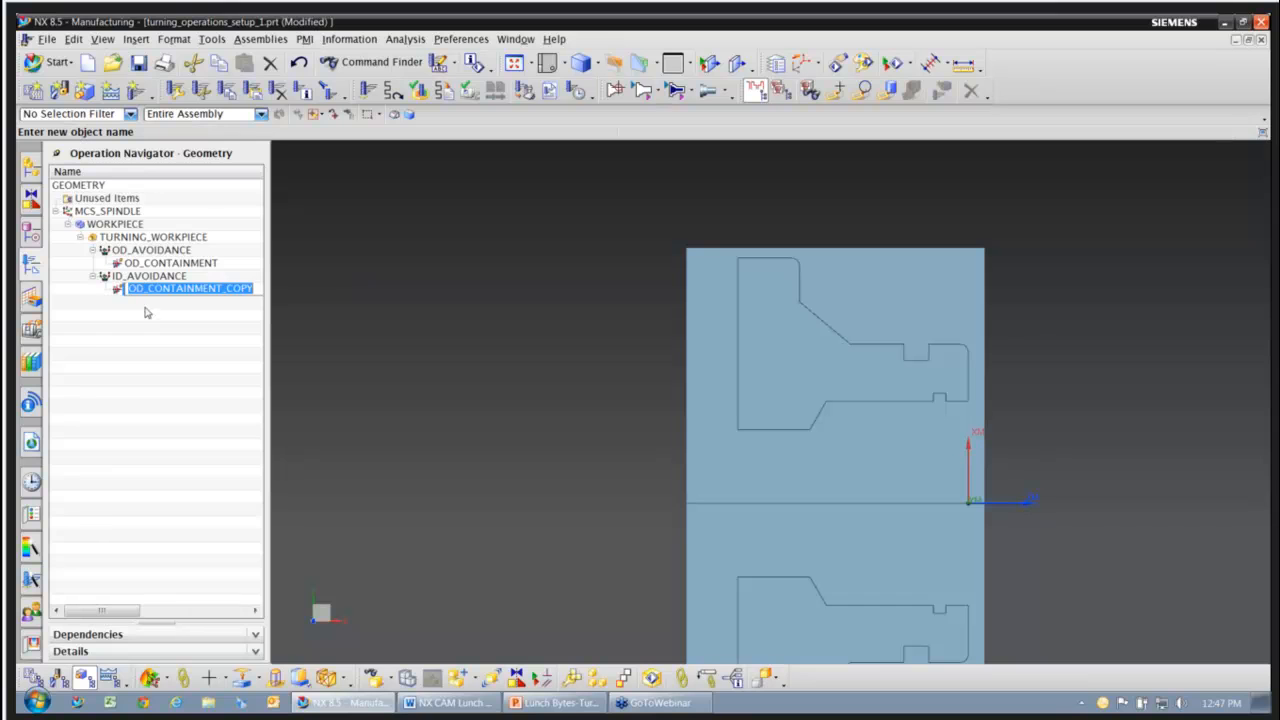
click(137, 288)
key(BackSpace)
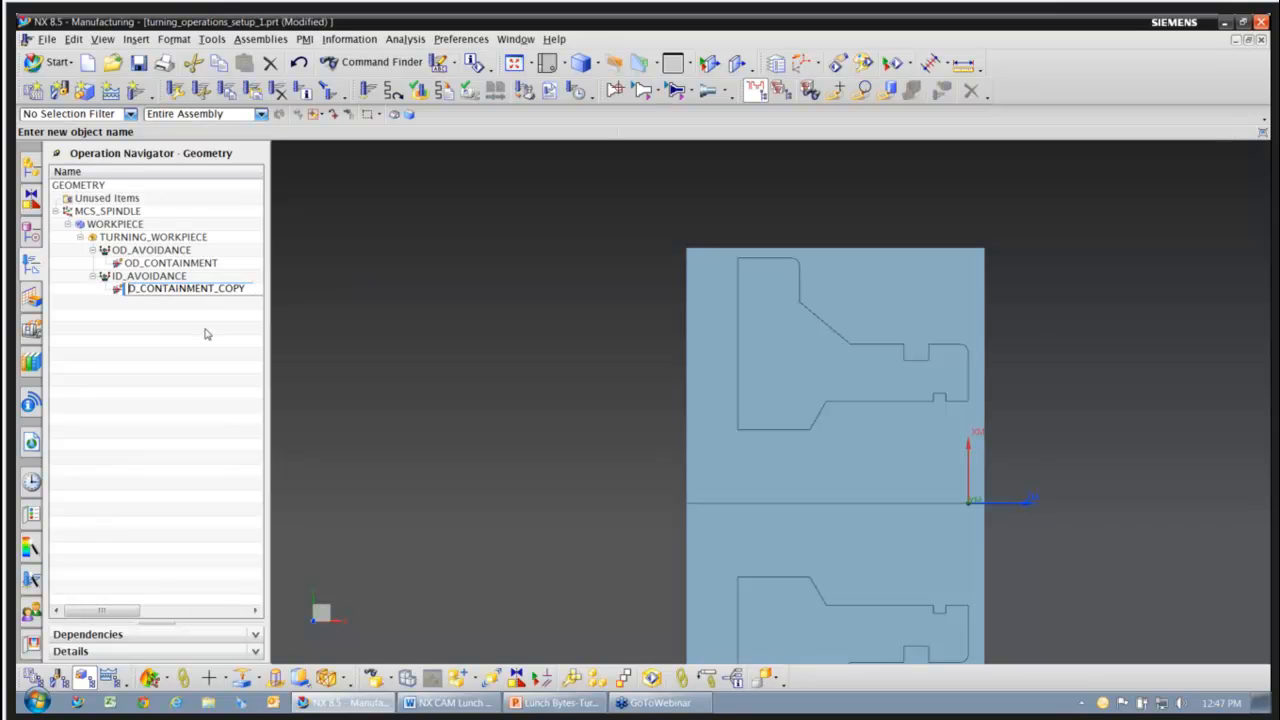
text(I)
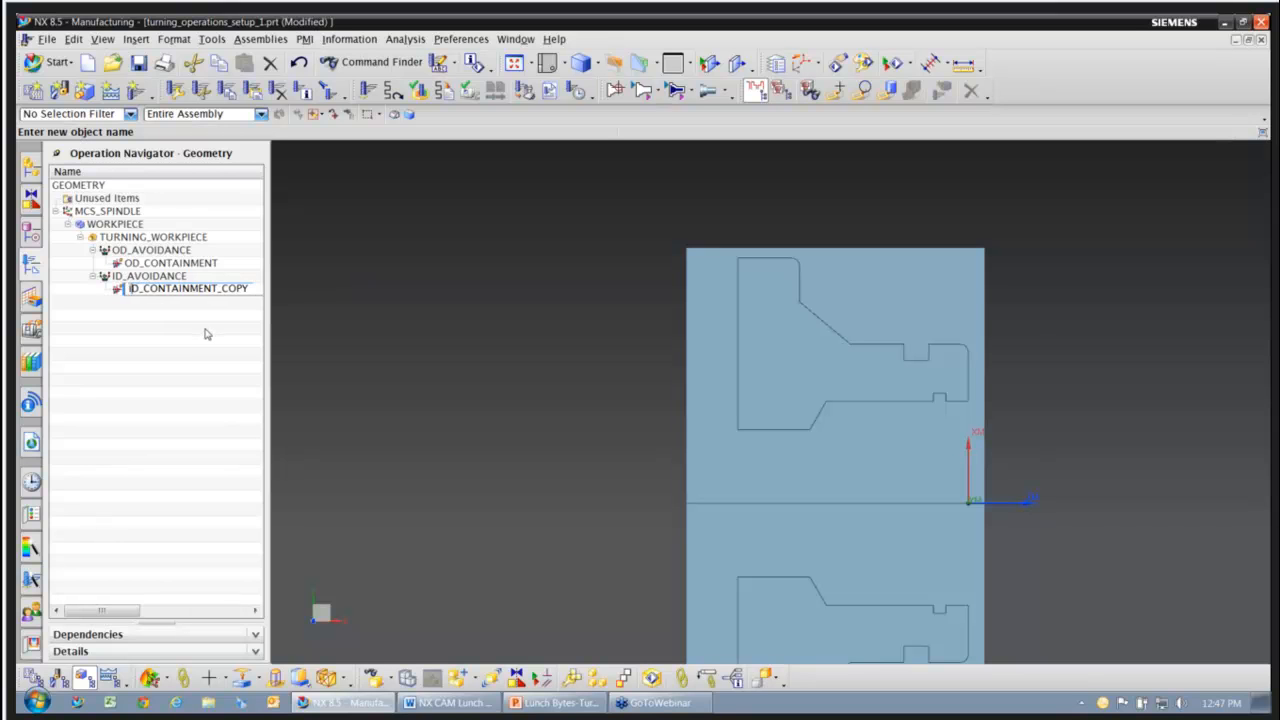
click(233, 288)
key(BackSpace)
key(BackSpace)
key(Return)
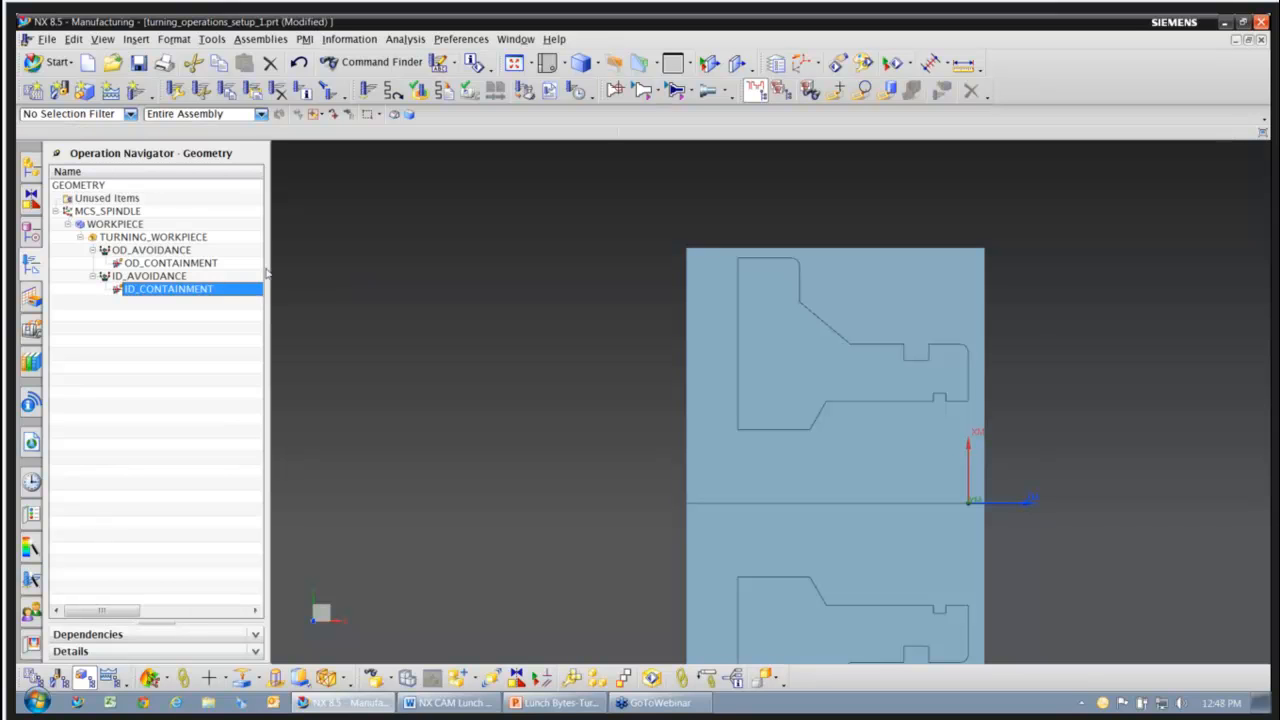
- Create a Facing operation with tool OD_80_L and geometry OD_CONTAINMENT
click(200, 262)
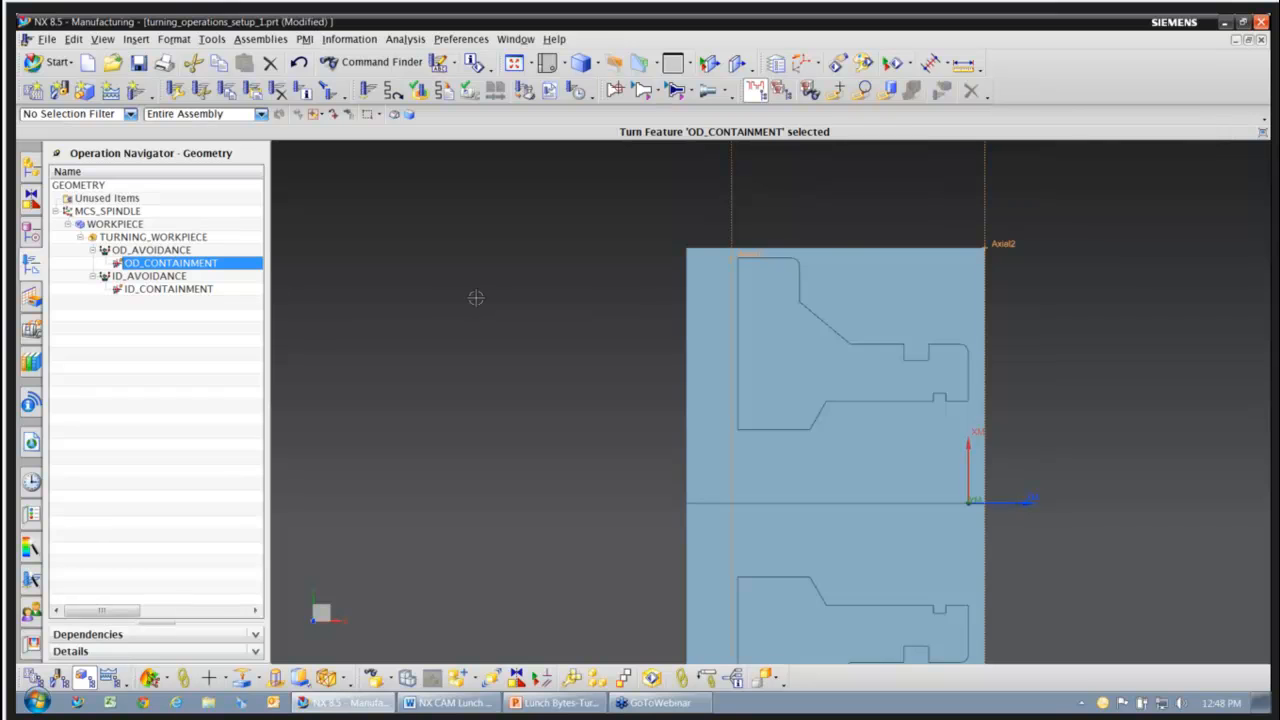
scroll(471, 298, down, 1)
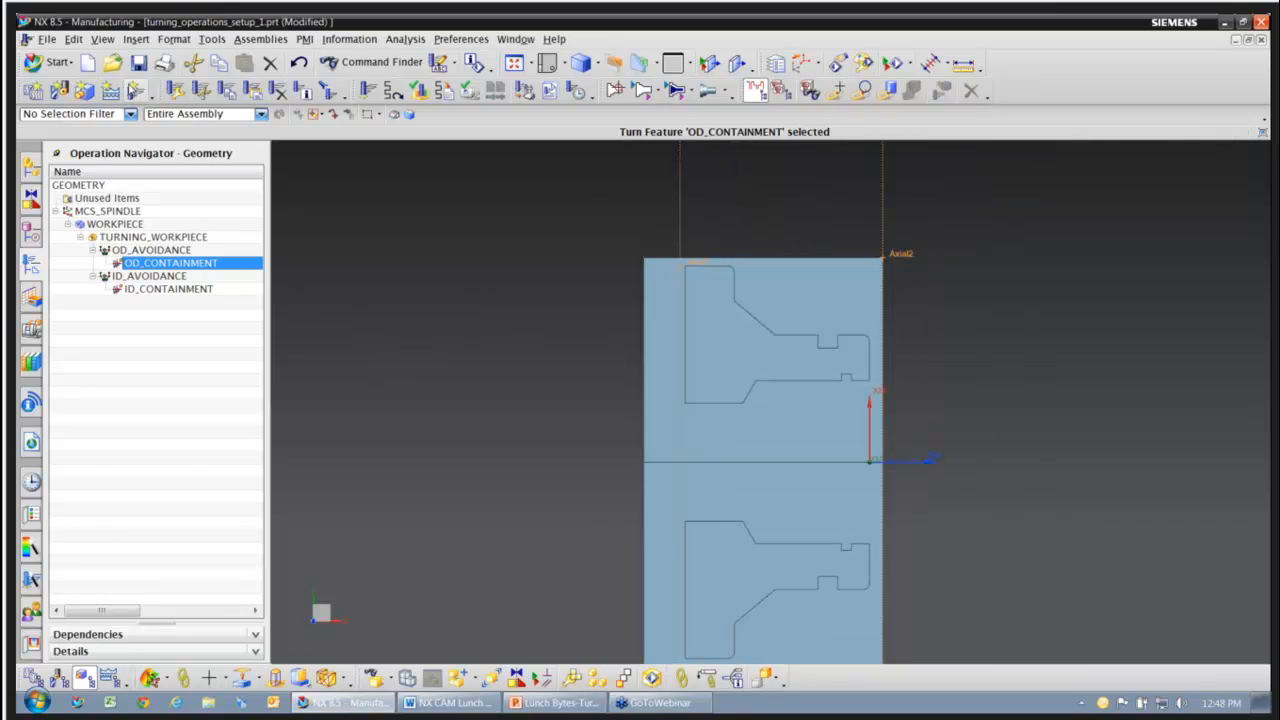
click(133, 90)
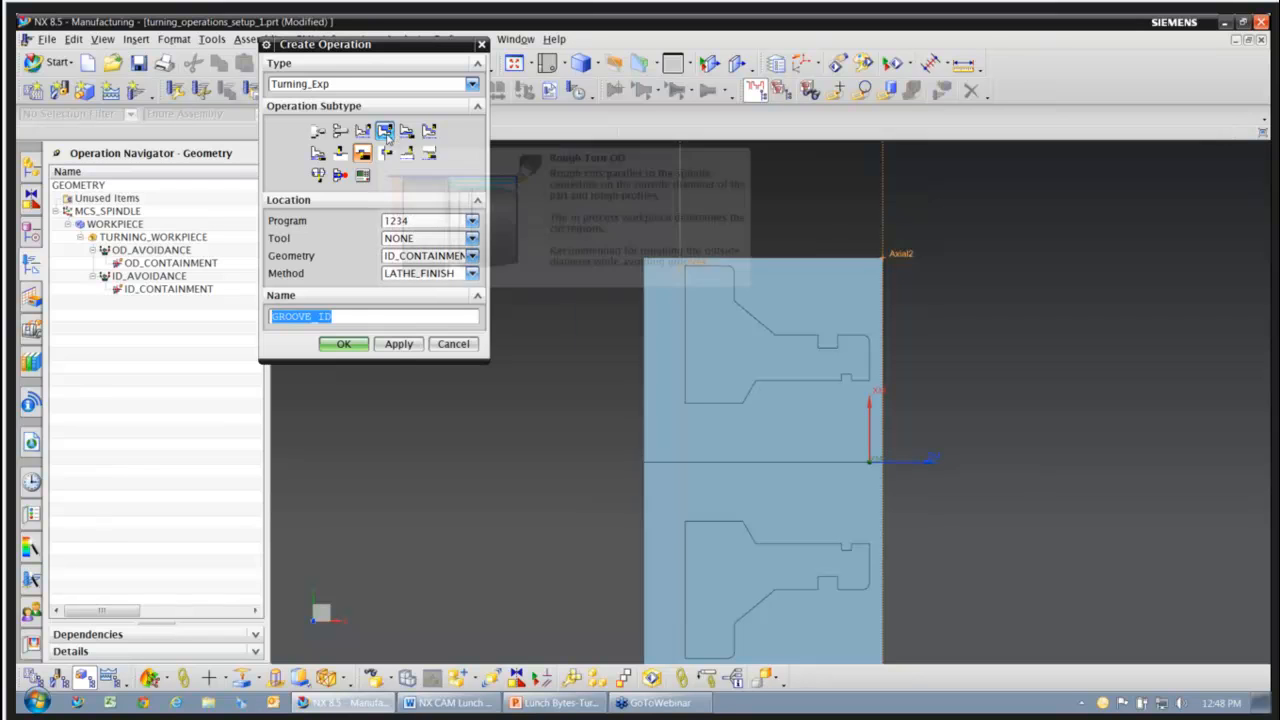
click(362, 131)
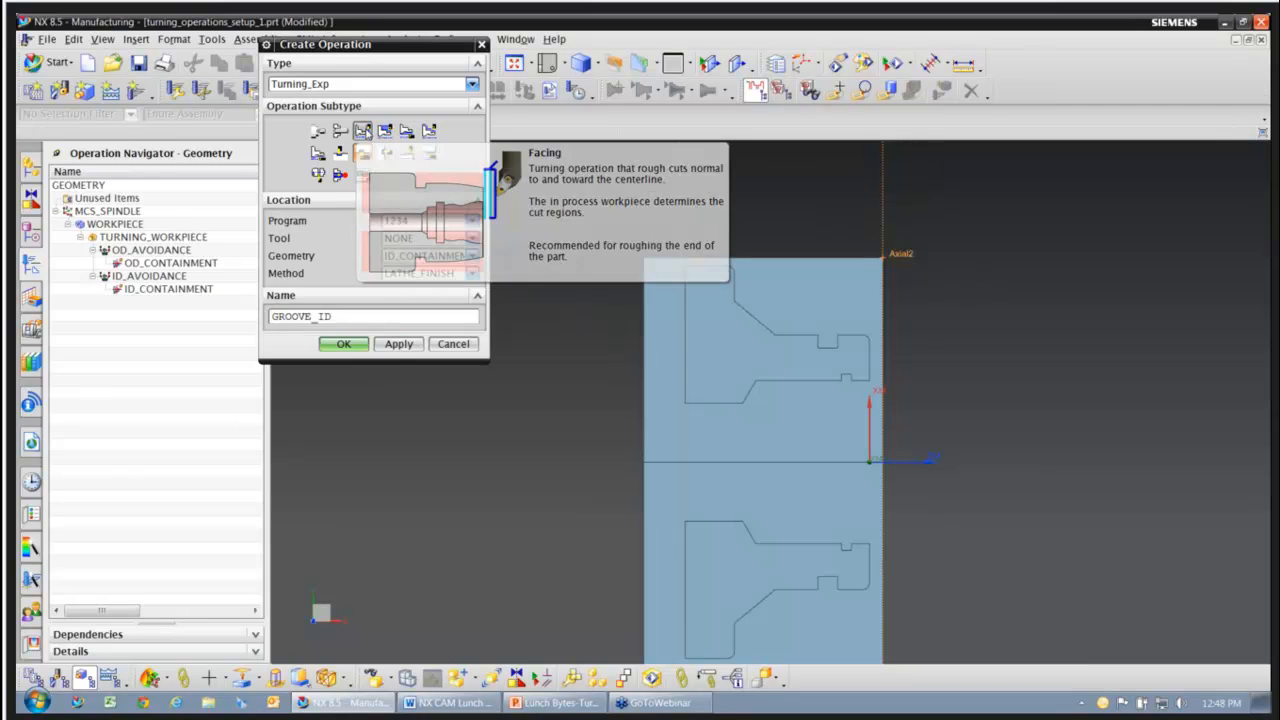
click(472, 238)
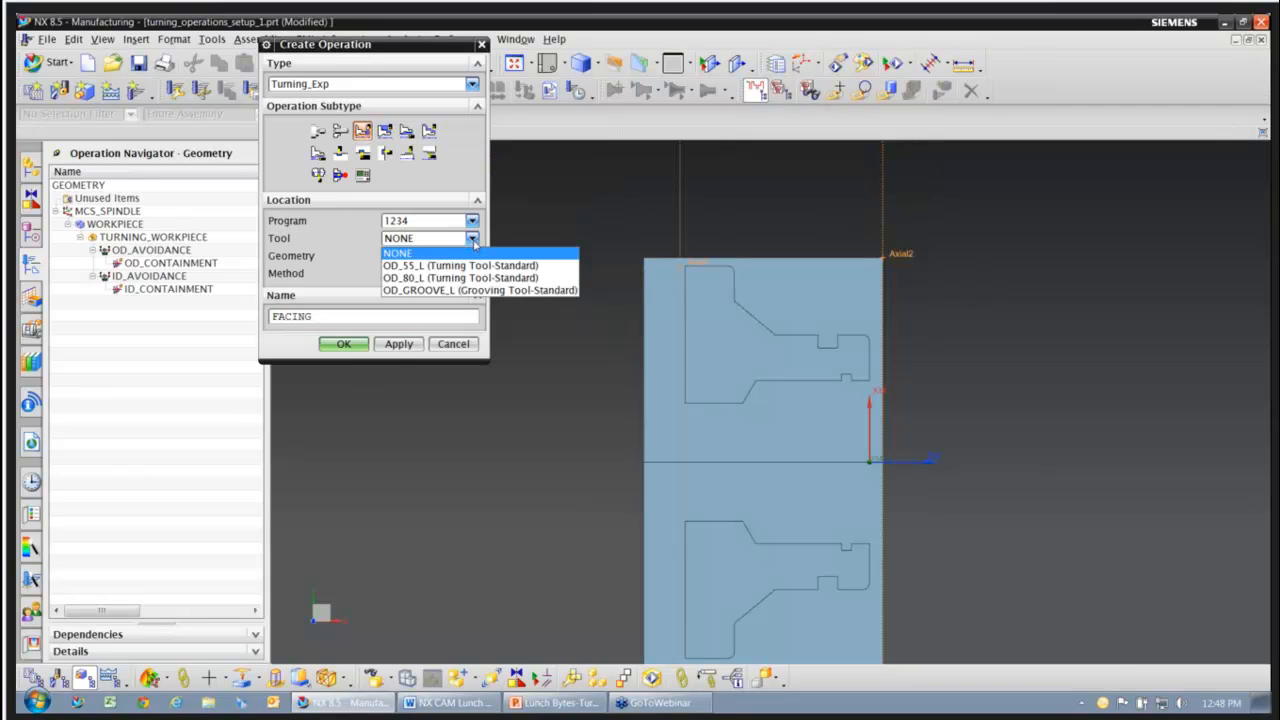
click(412, 278)
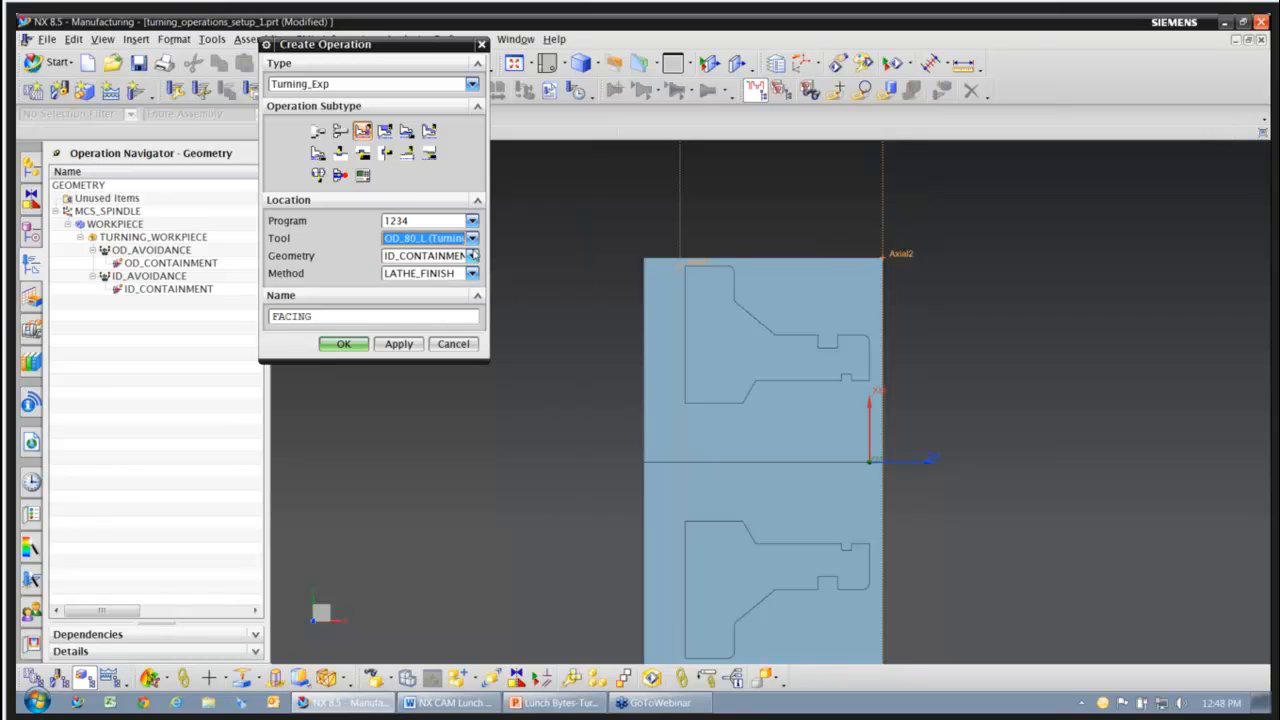
click(471, 256)
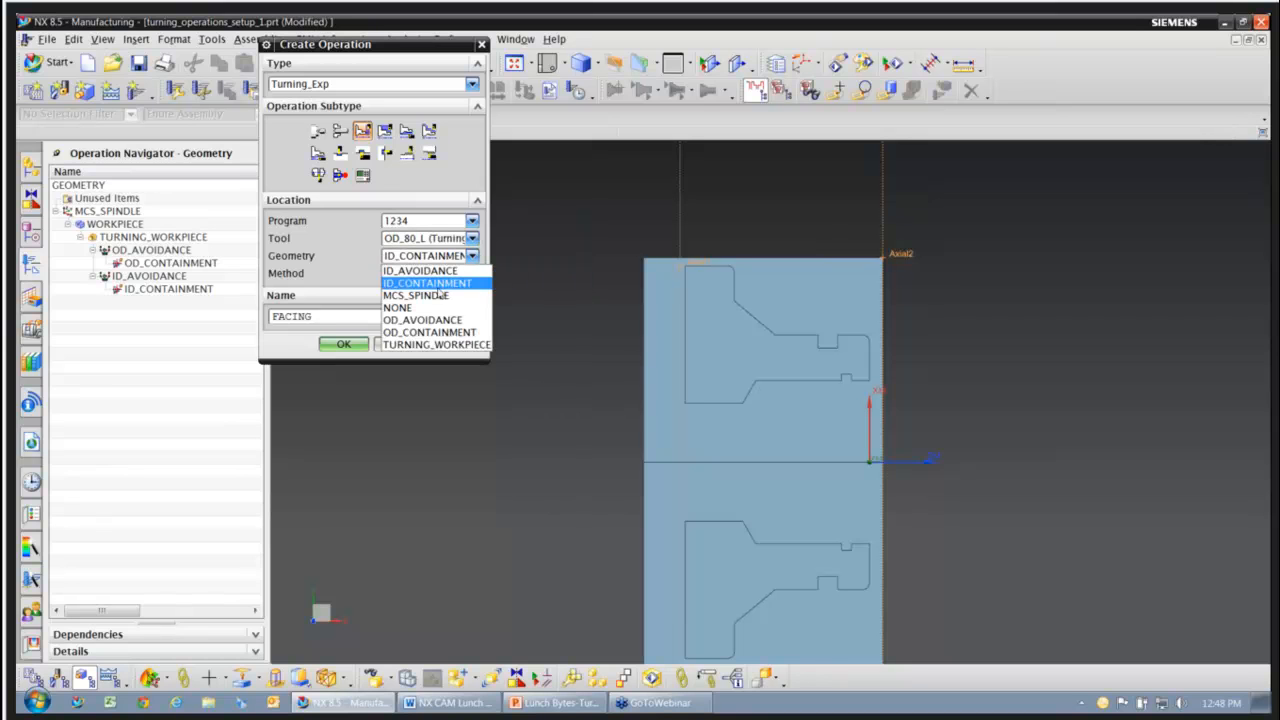
click(402, 333)
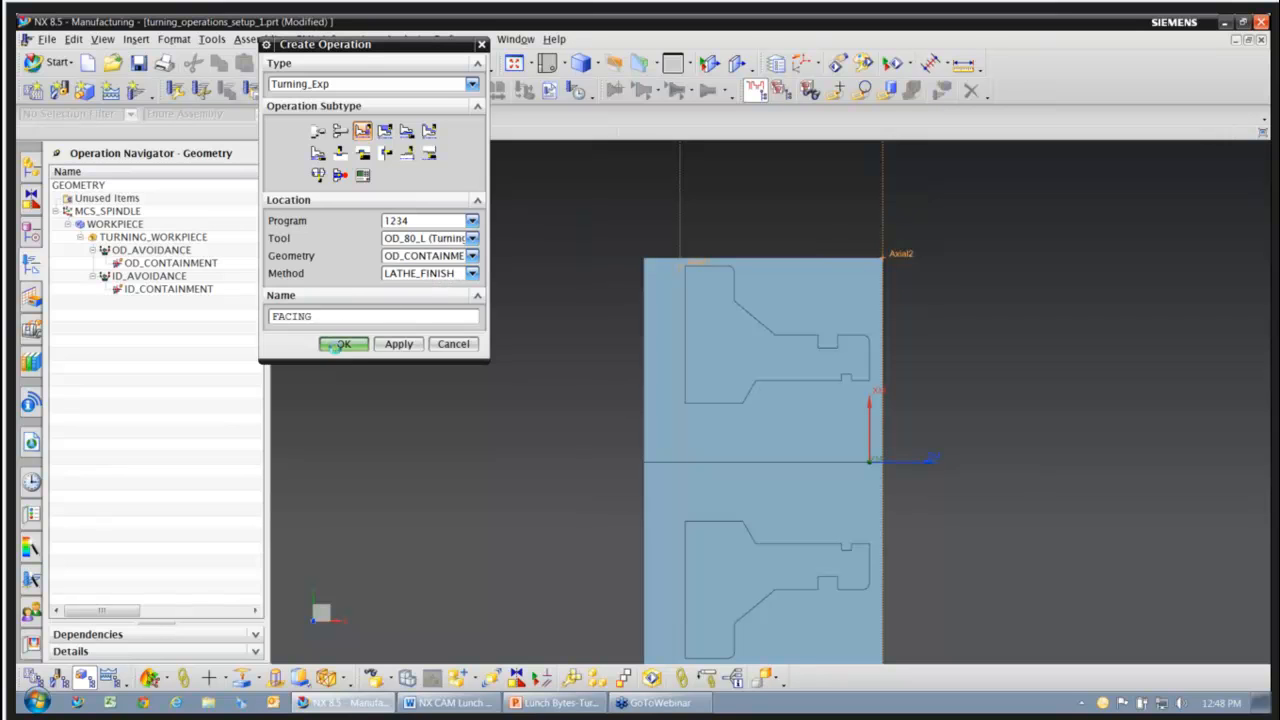
click(342, 344)
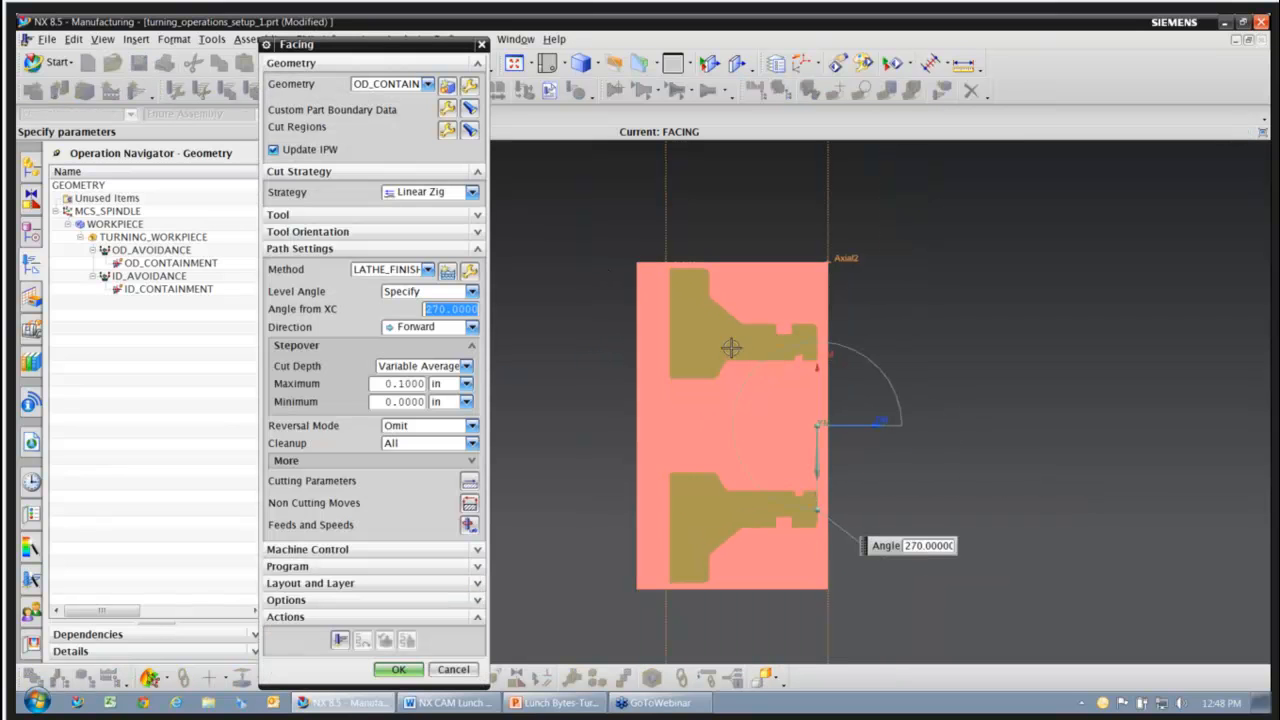
- Set the facing operation's maximum cut depth to 0.25 in and generate its tool path
double_click(390, 383)
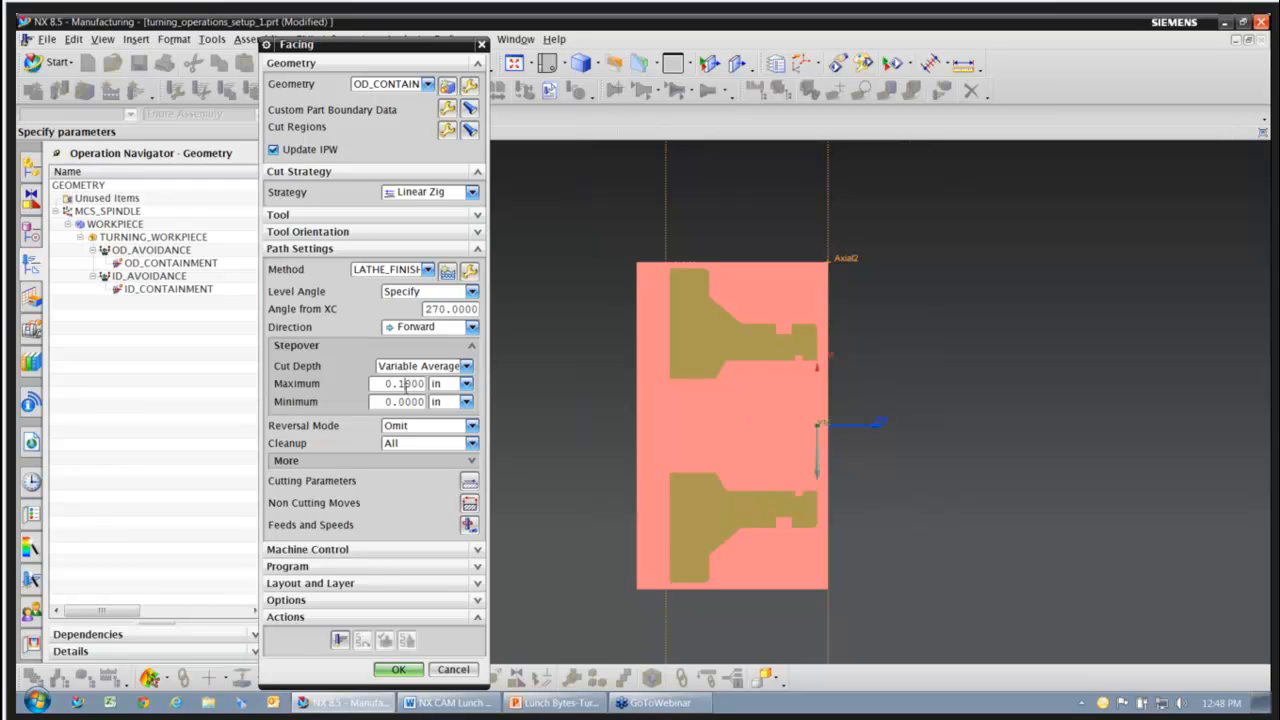
text(.25)
click(340, 639)
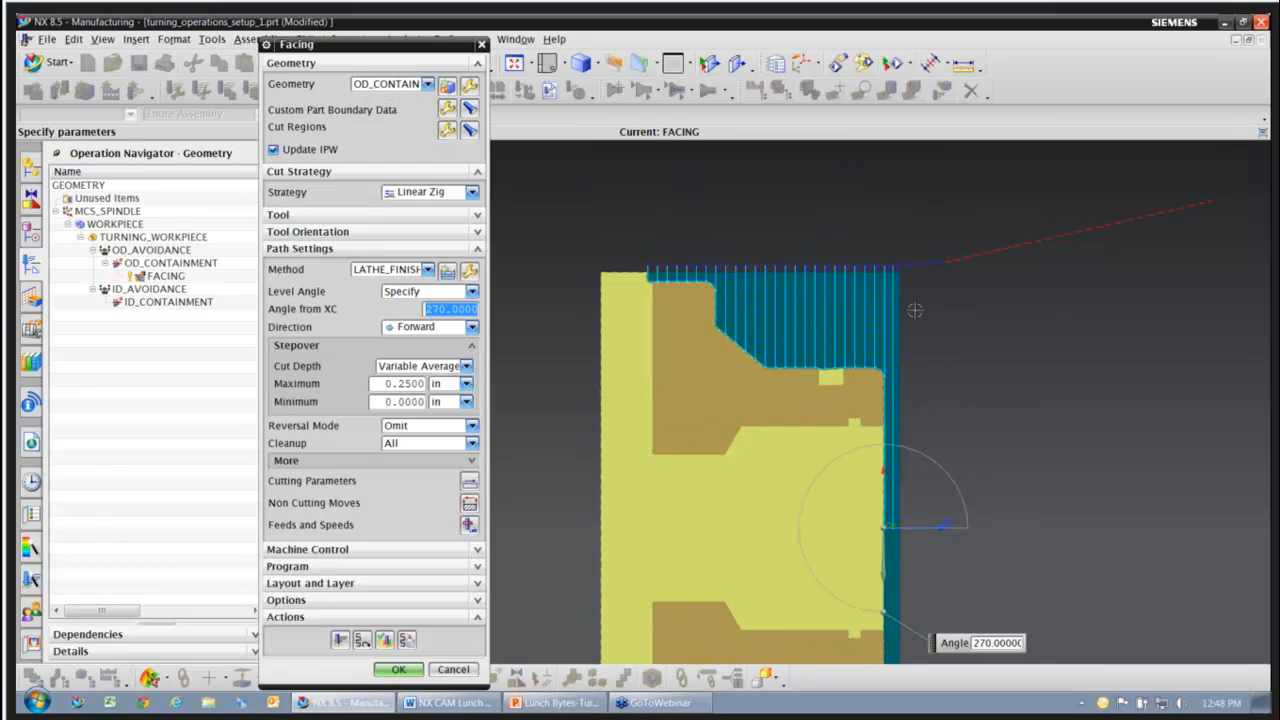
scroll(917, 314, down, 1)
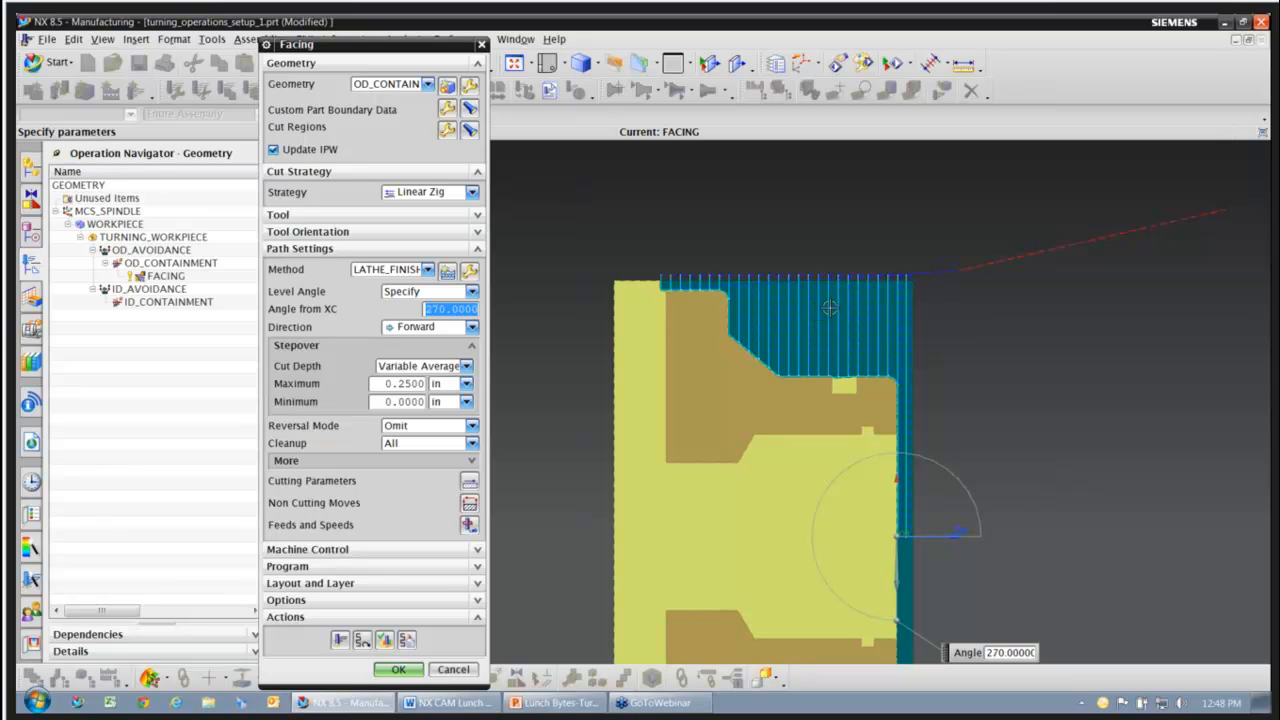
scroll(830, 308, up, 1)
scroll(782, 352, down, 1)
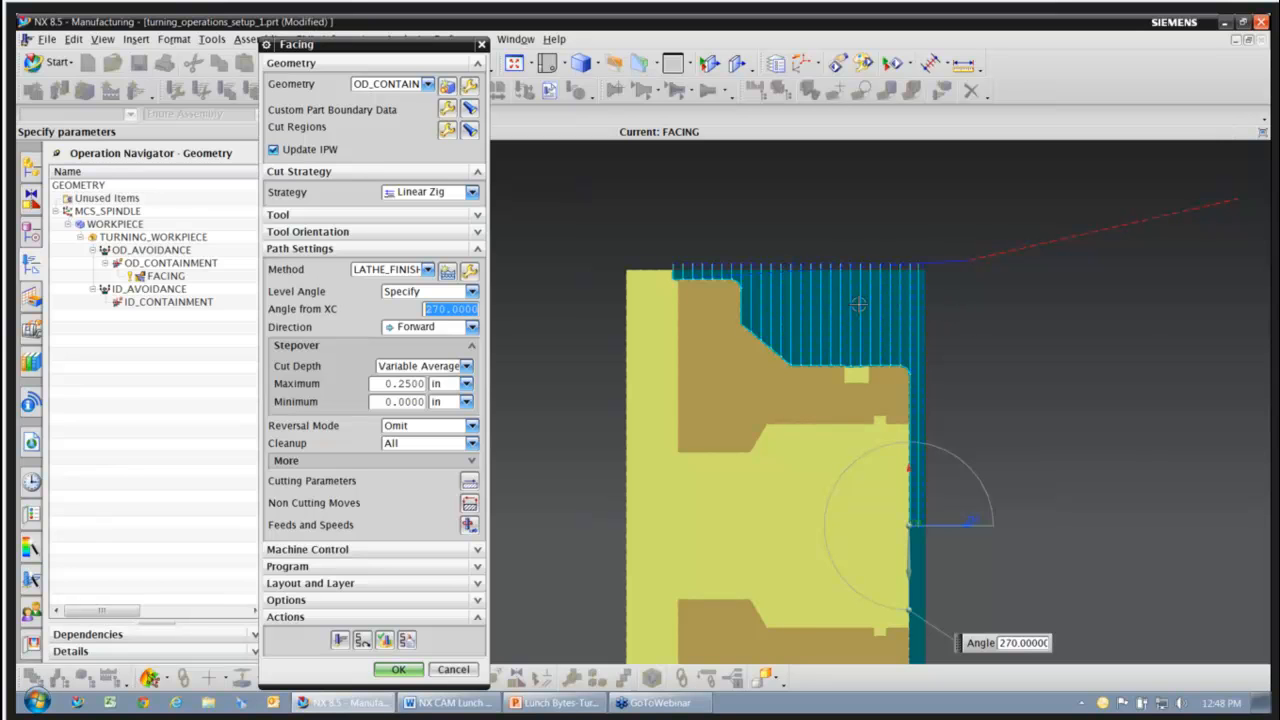
scroll(858, 304, up, 1)
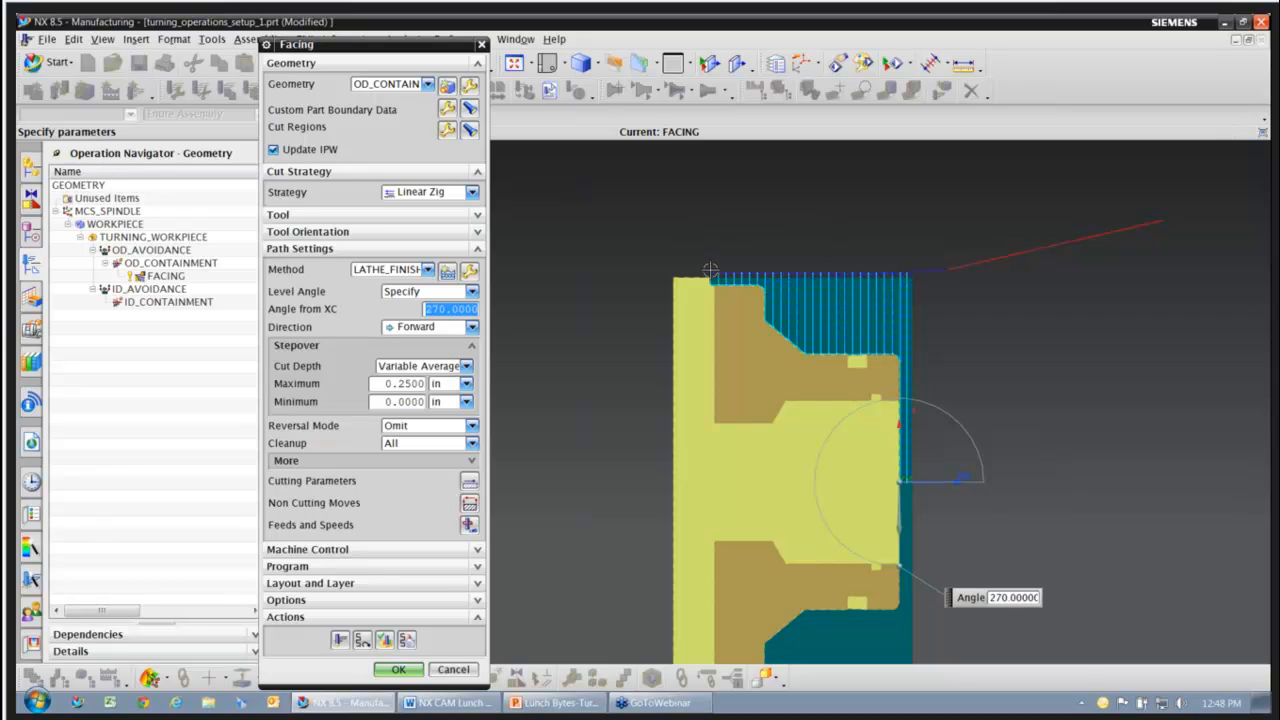
scroll(861, 315, up, 3)
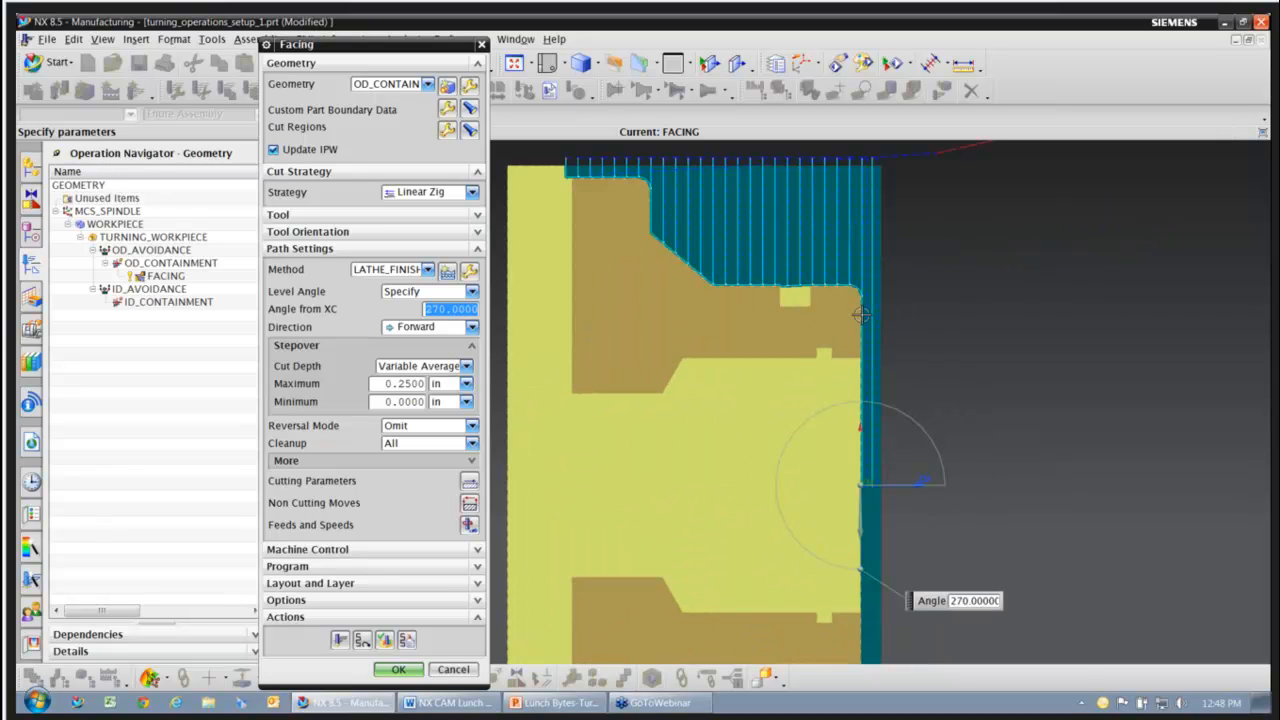
- Move the facing cut region's Axial Trim Plane 1 to the upper endpoint of the part's front face, regenerate the path and accept the operation
click(447, 131)
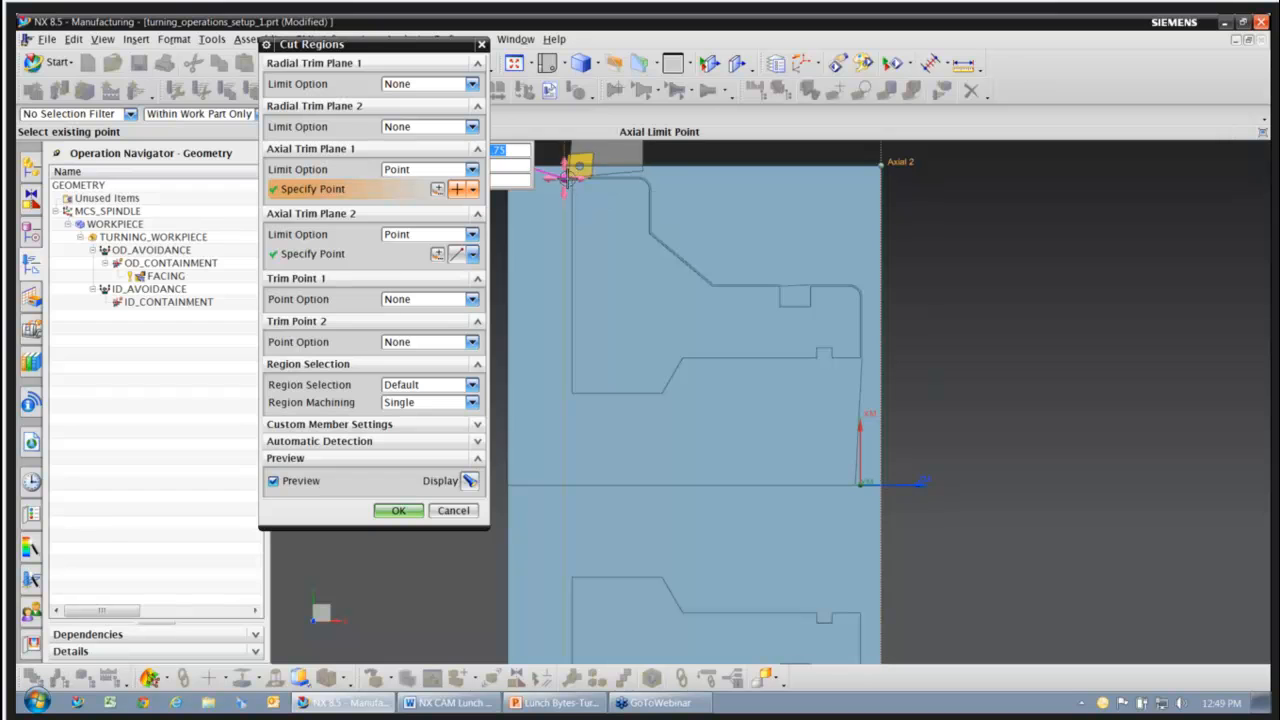
click(566, 175)
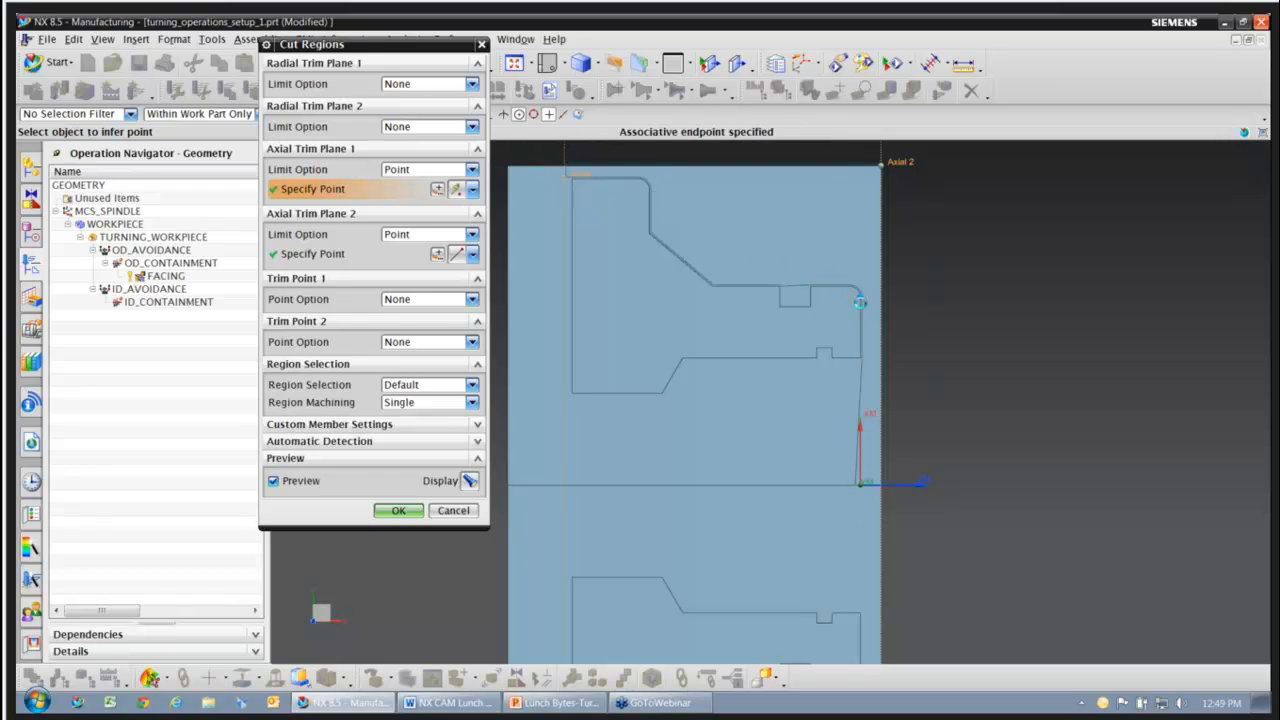
click(860, 302)
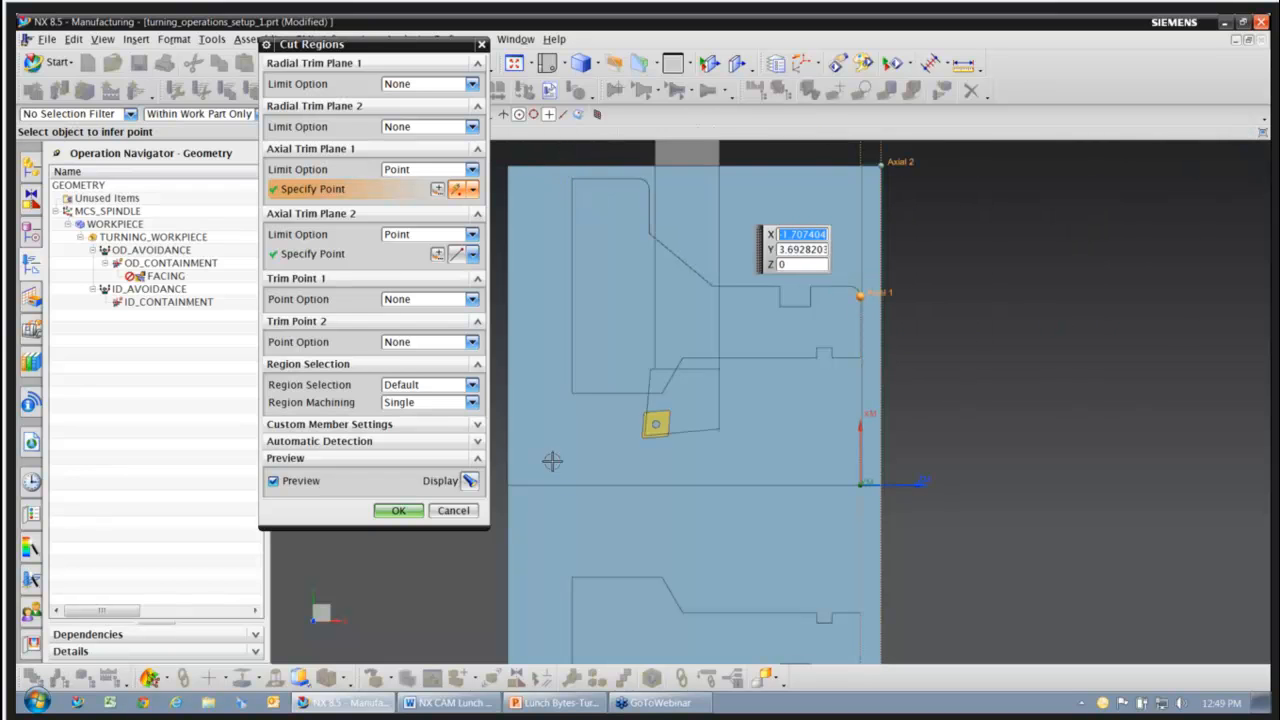
click(398, 510)
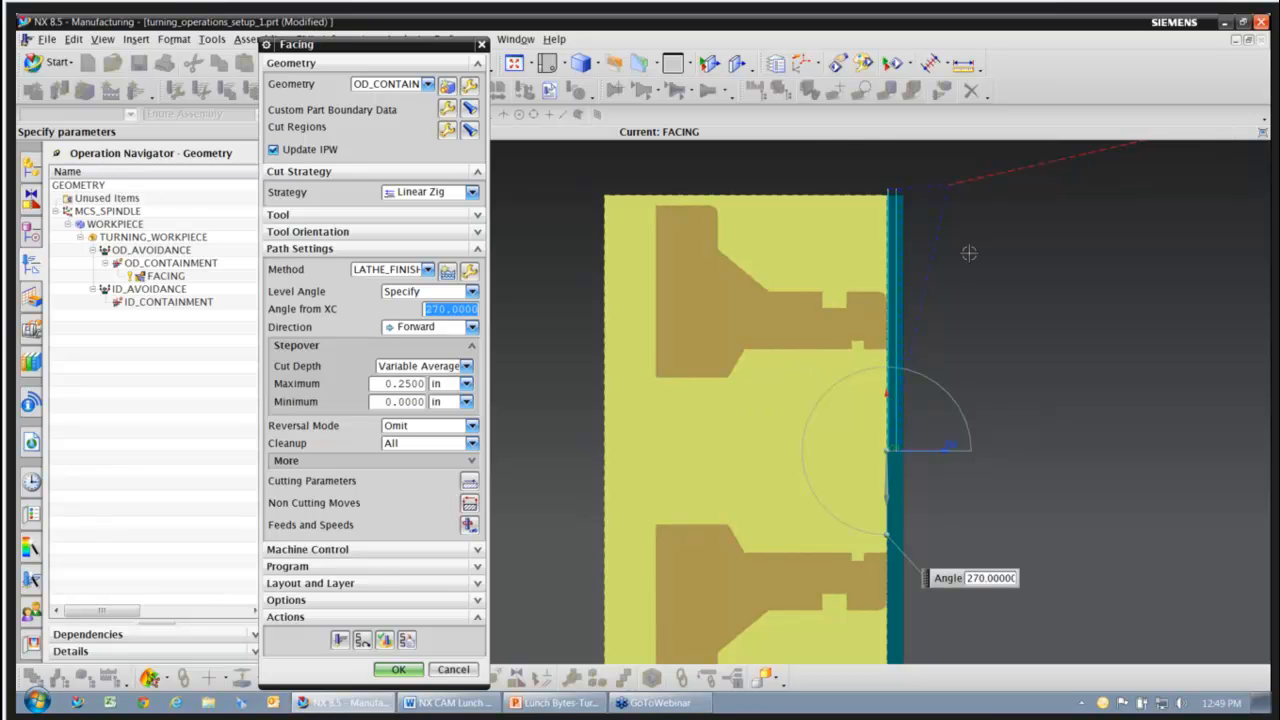
scroll(940, 292, down, 1)
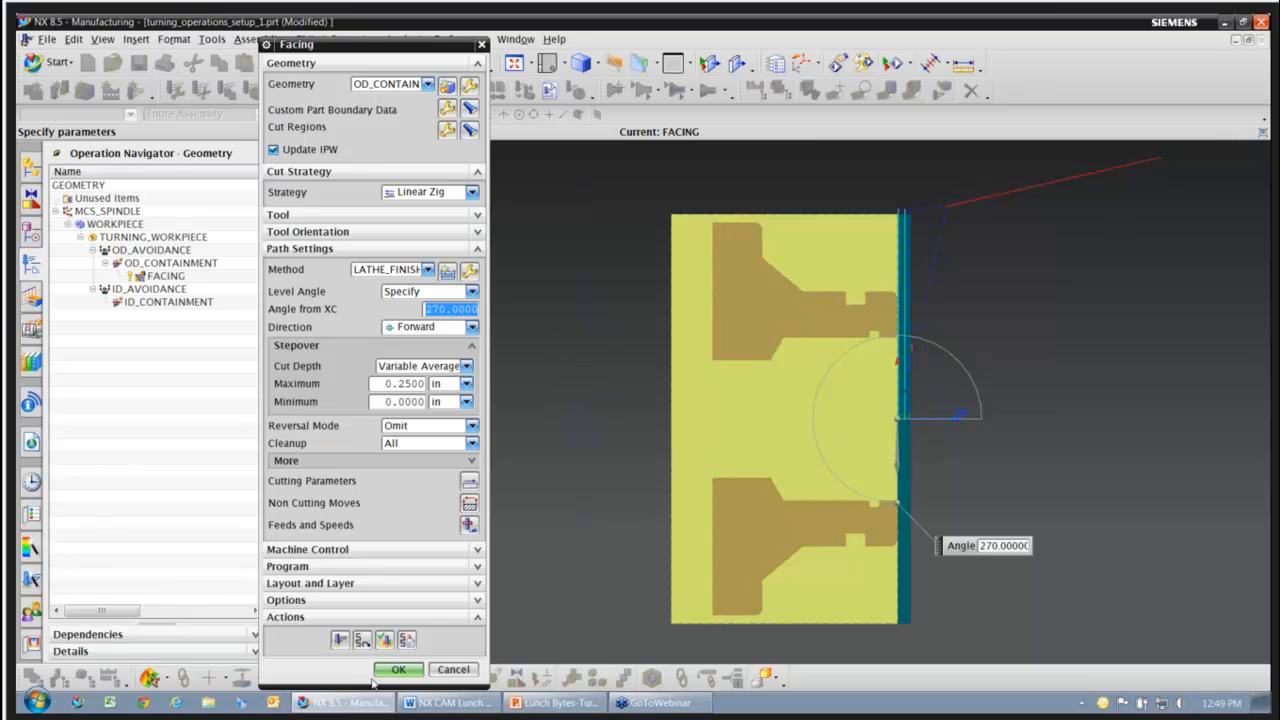
click(405, 670)
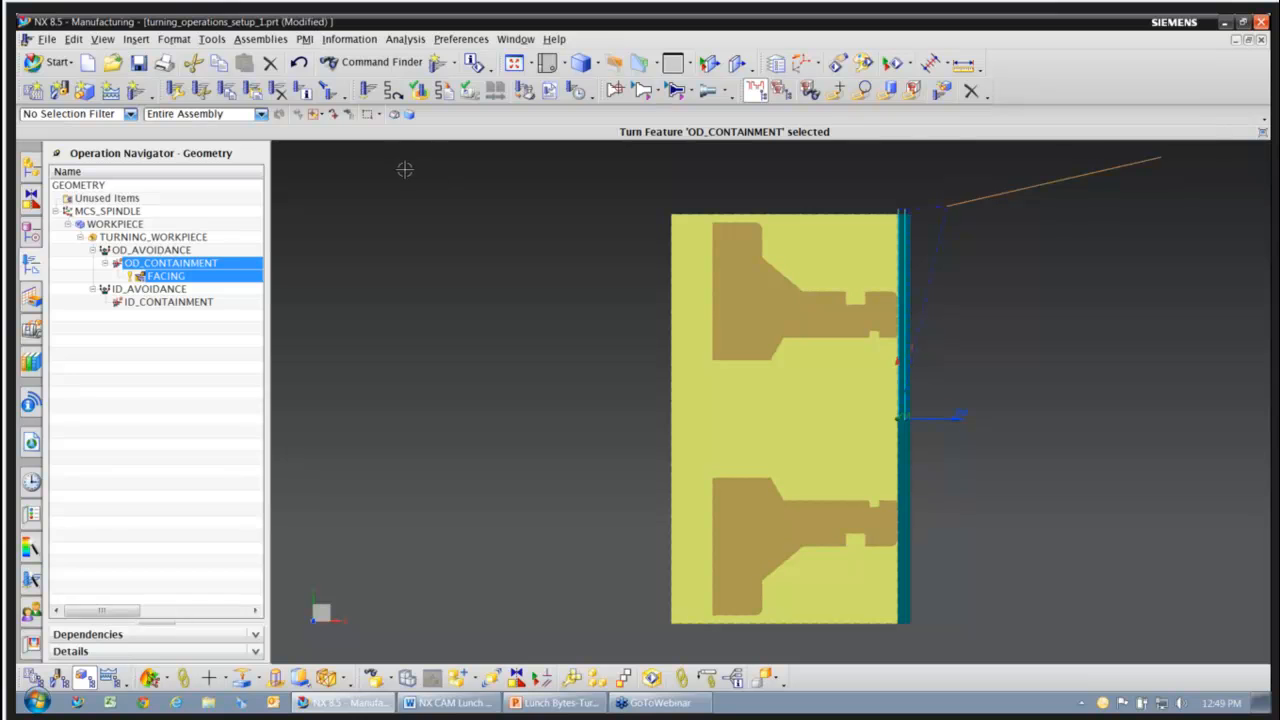
- Create a Rough Turn OD operation using OD_80_L, OD_CONTAINMENT and the LATHE_ROUGH method
click(135, 90)
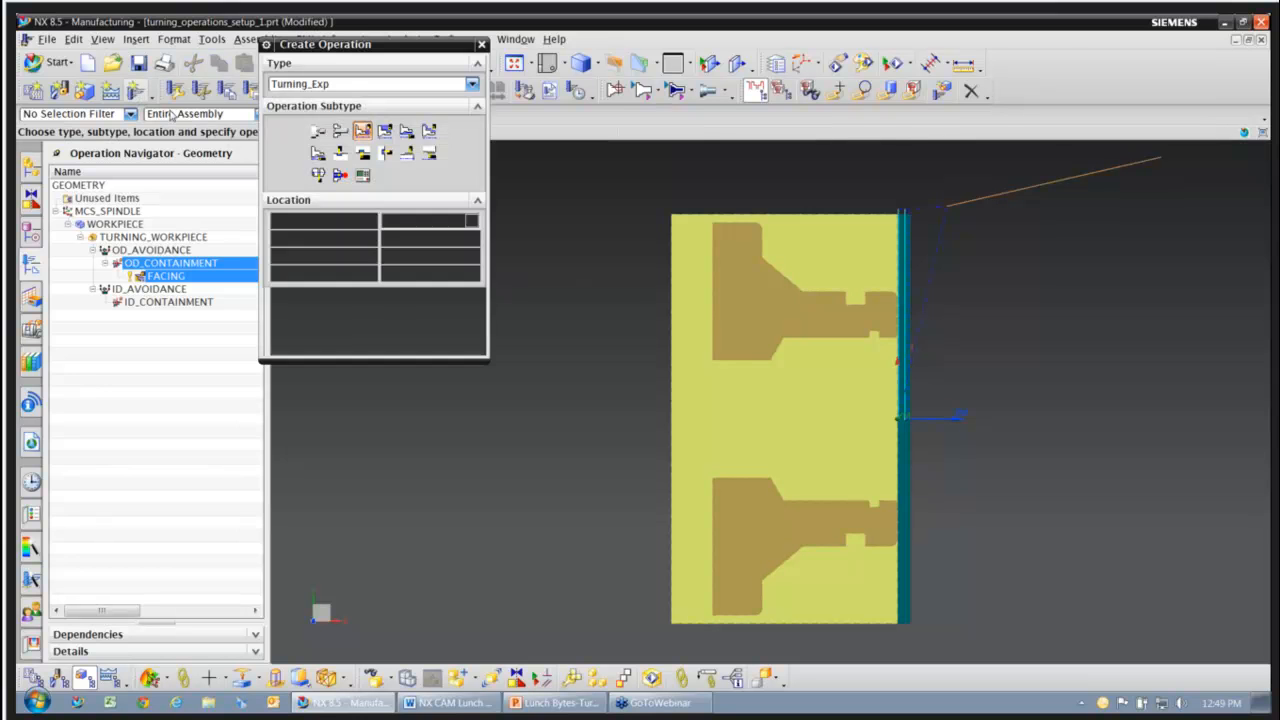
click(386, 138)
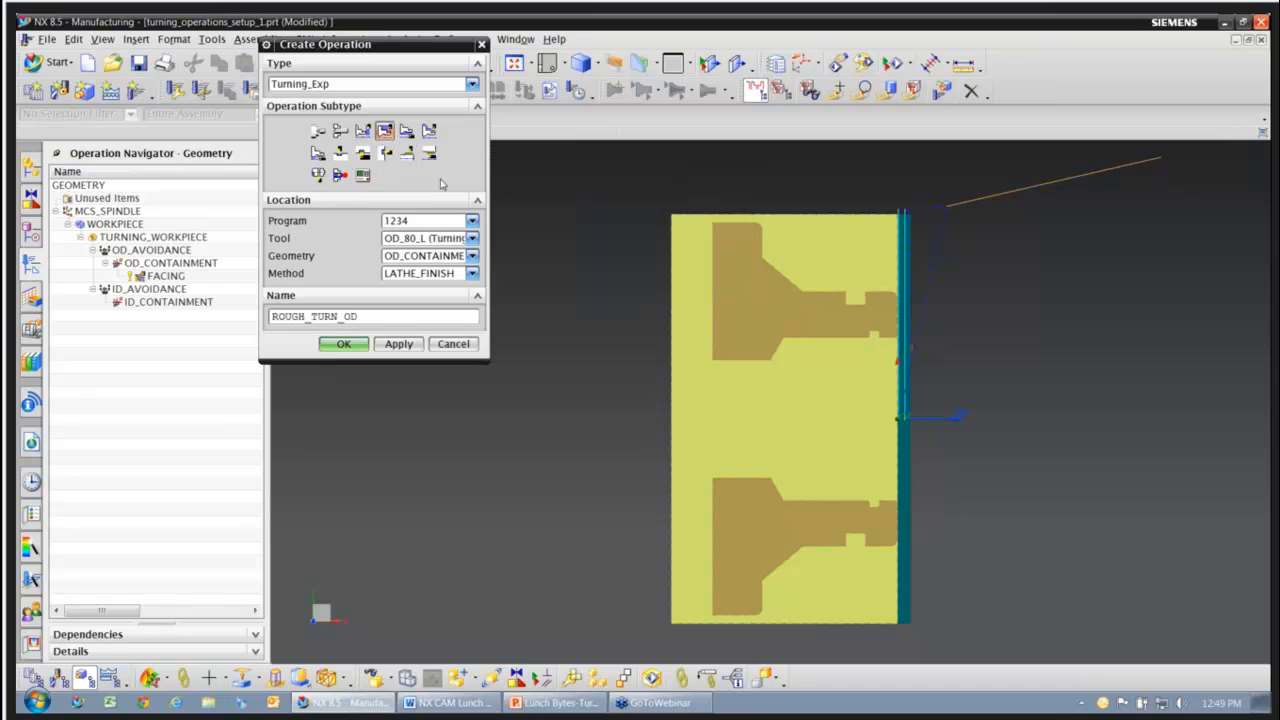
click(471, 273)
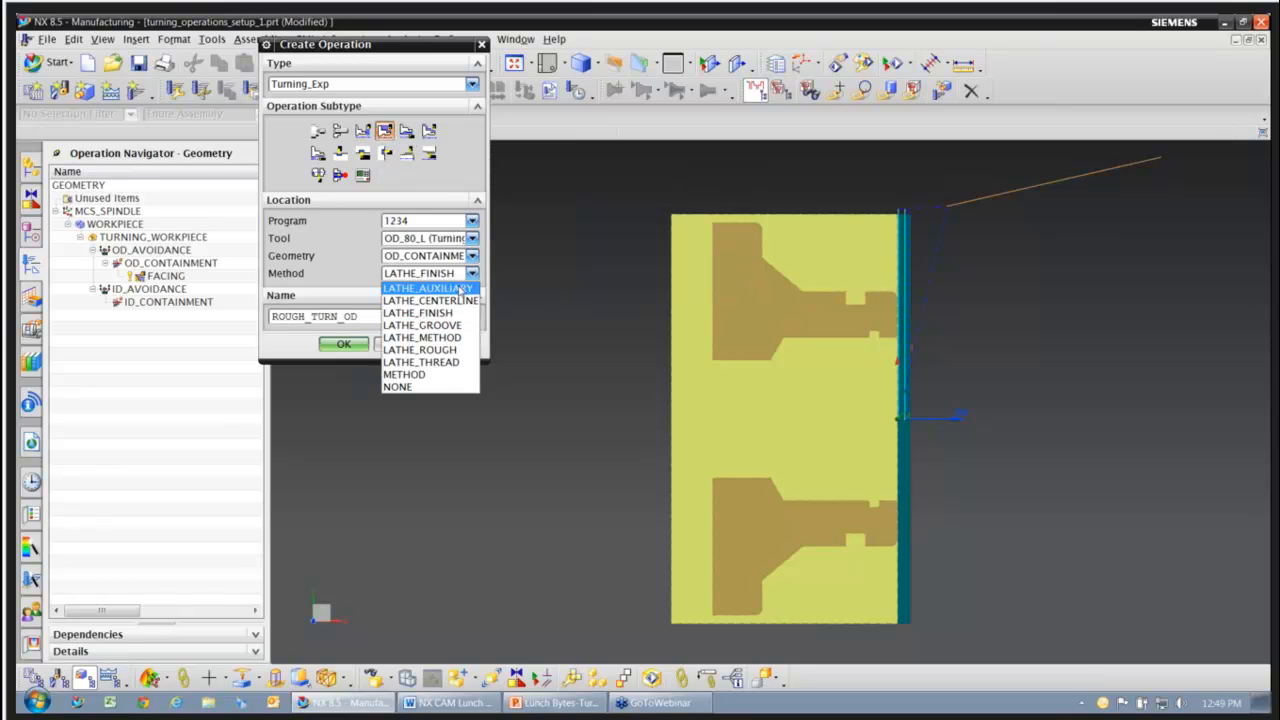
click(422, 350)
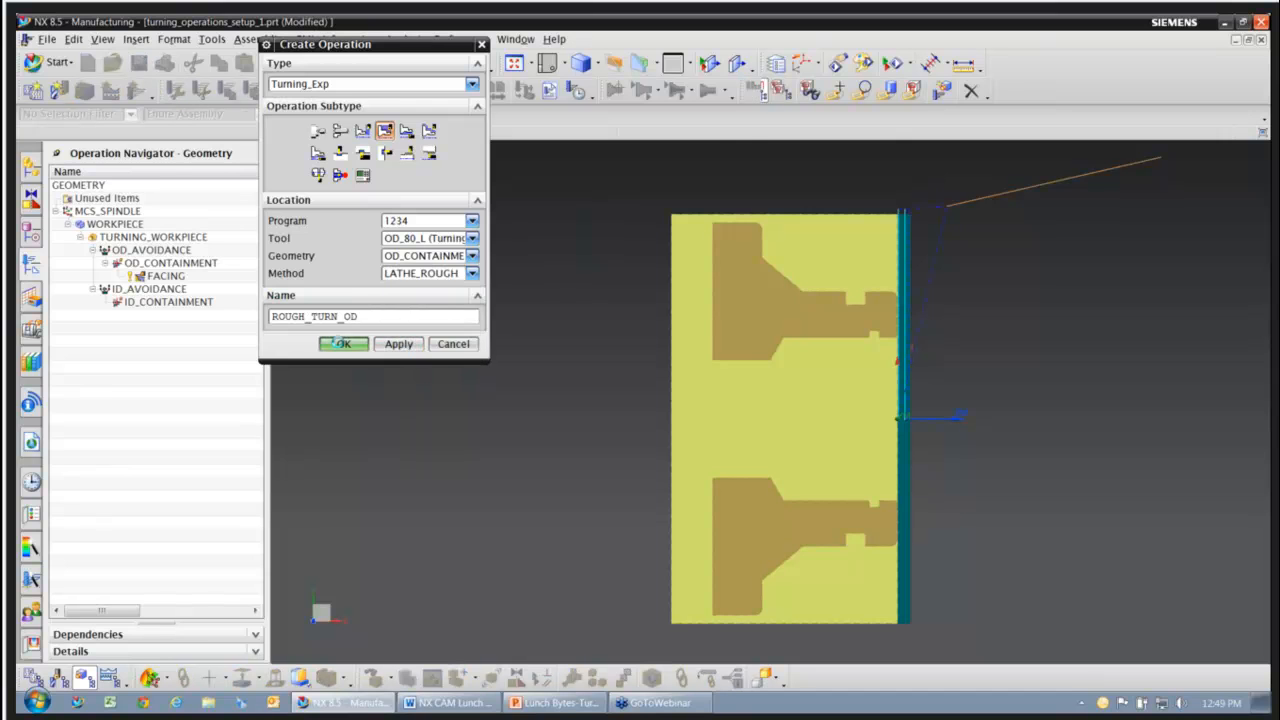
click(350, 342)
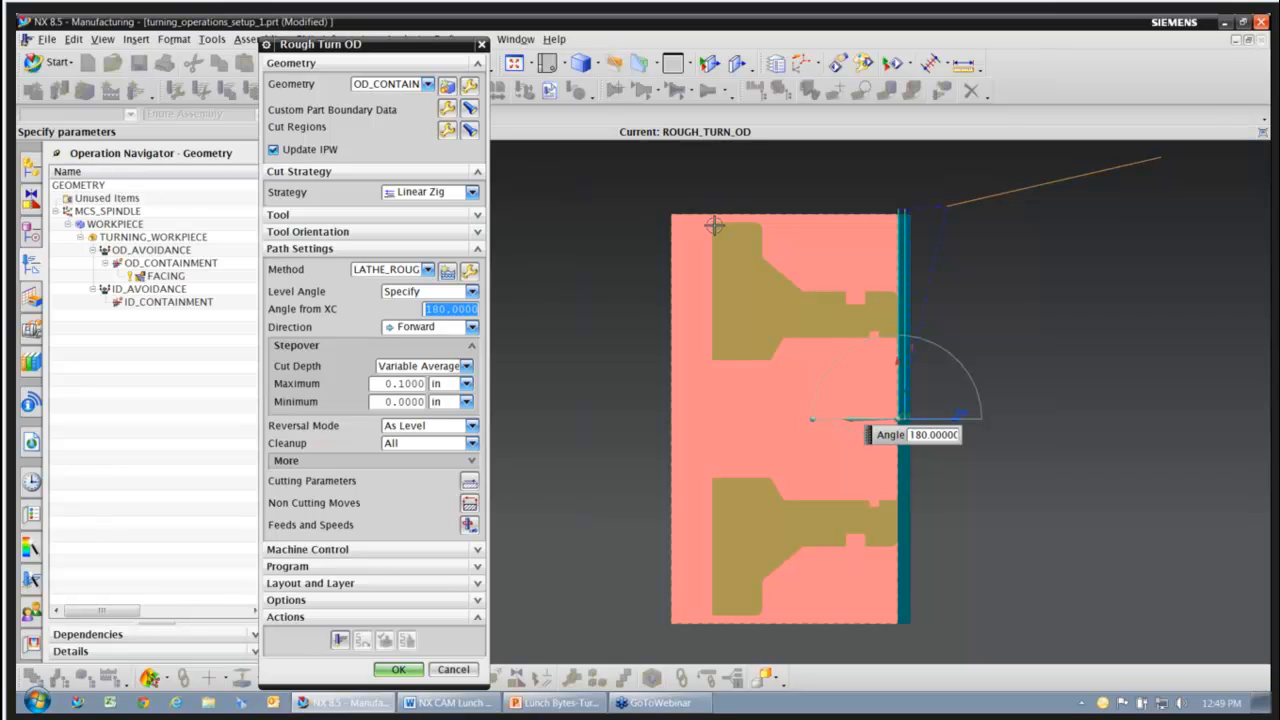
- Set the OD roughing operation's maximum cut depth to 0.25 in, generate its tool path and inspect the cuts around the outer groove
click(410, 383)
text(.25)
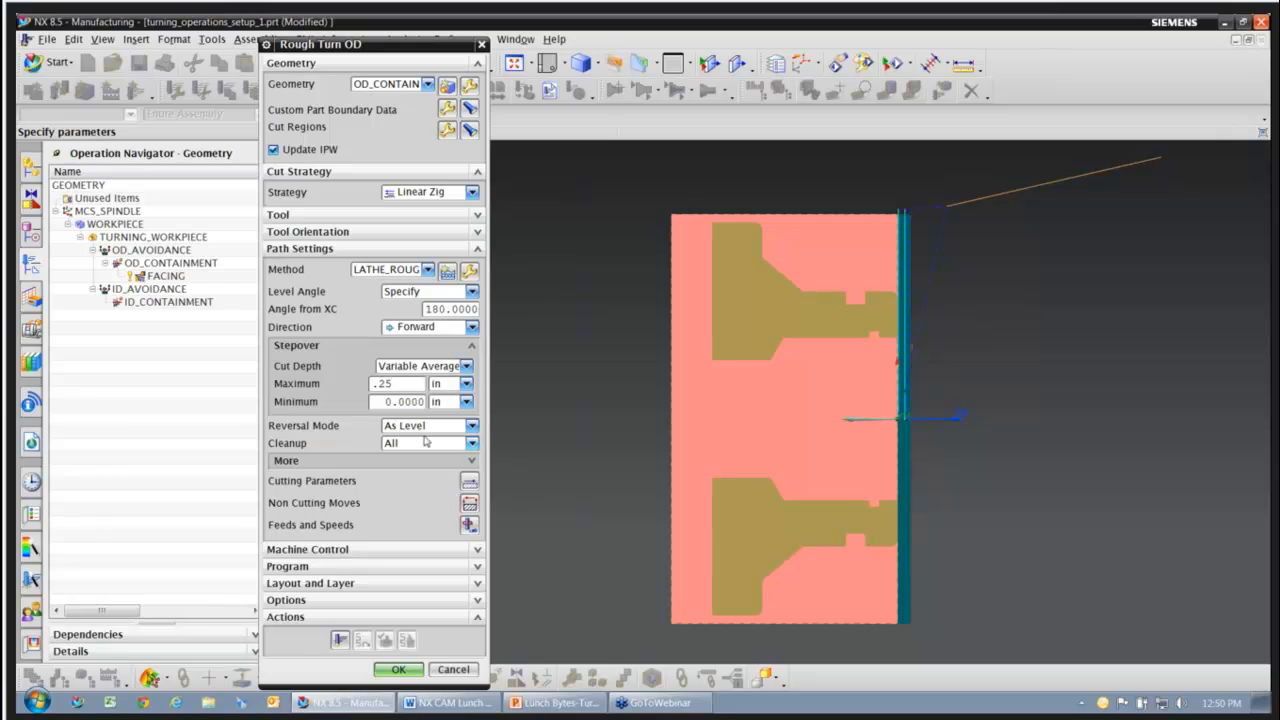
click(340, 640)
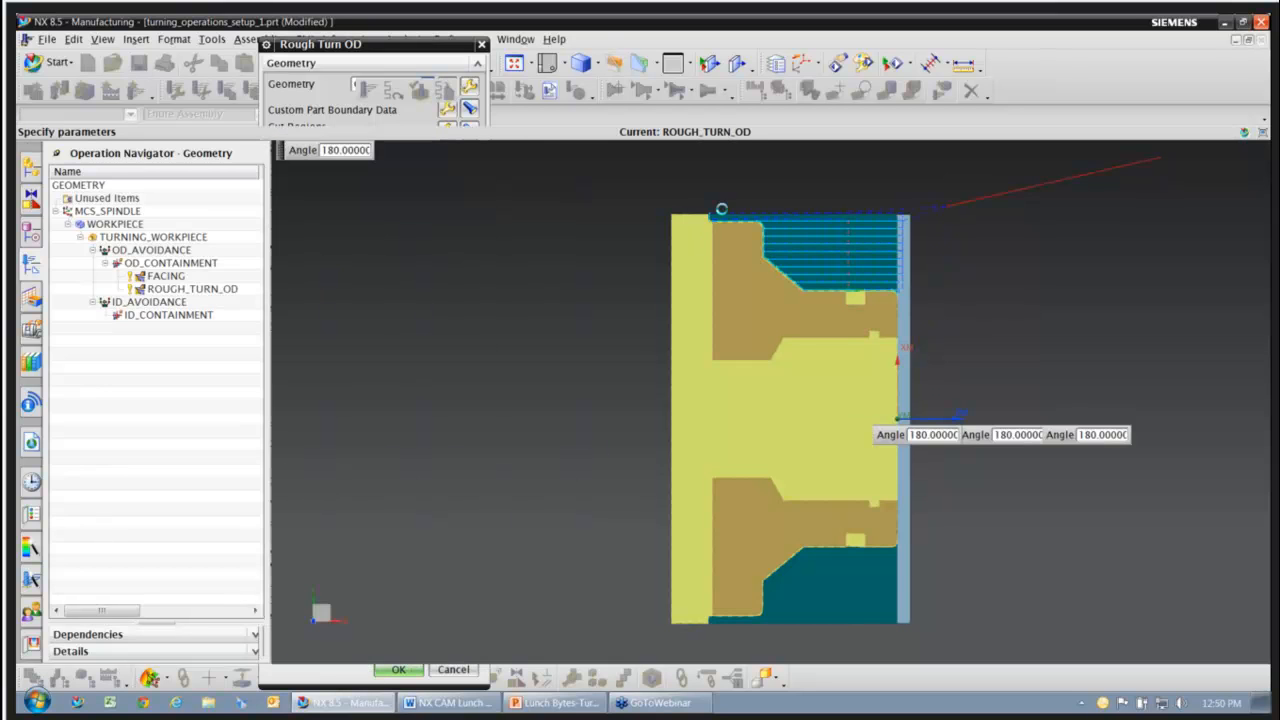
scroll(770, 193, up, 5)
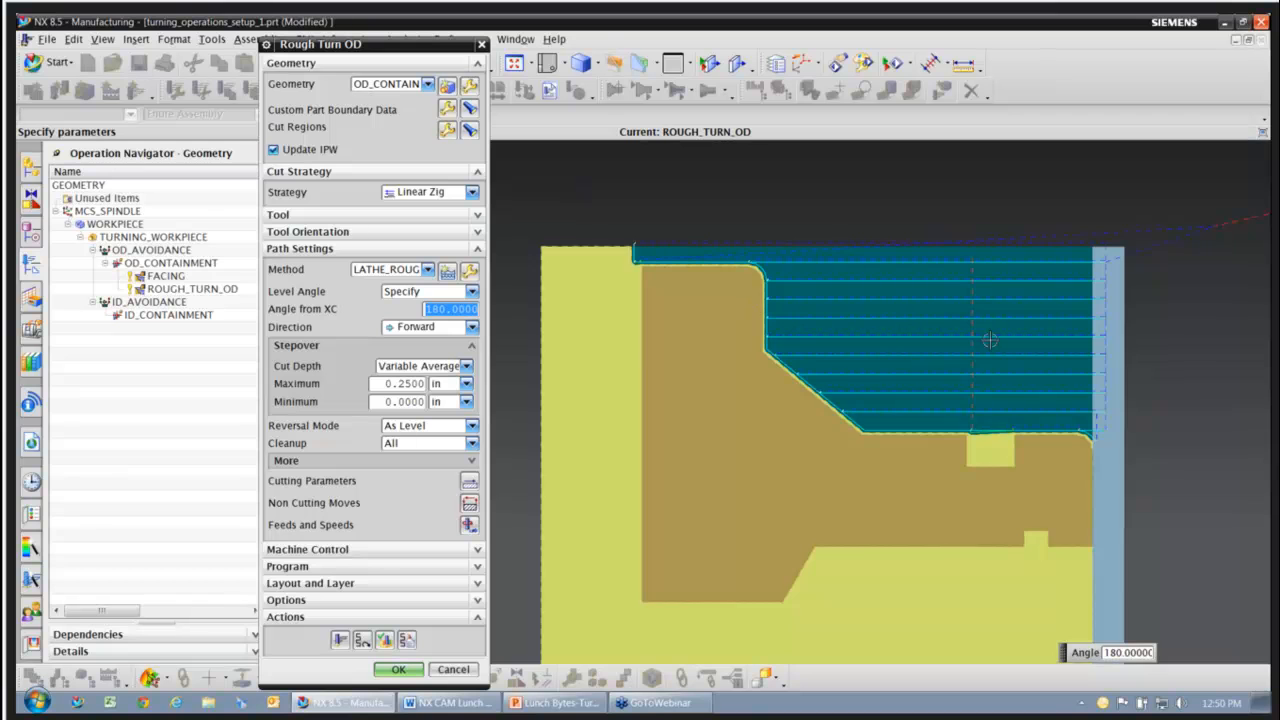
scroll(853, 325, down, 3)
scroll(1022, 399, up, 3)
scroll(783, 366, up, 3)
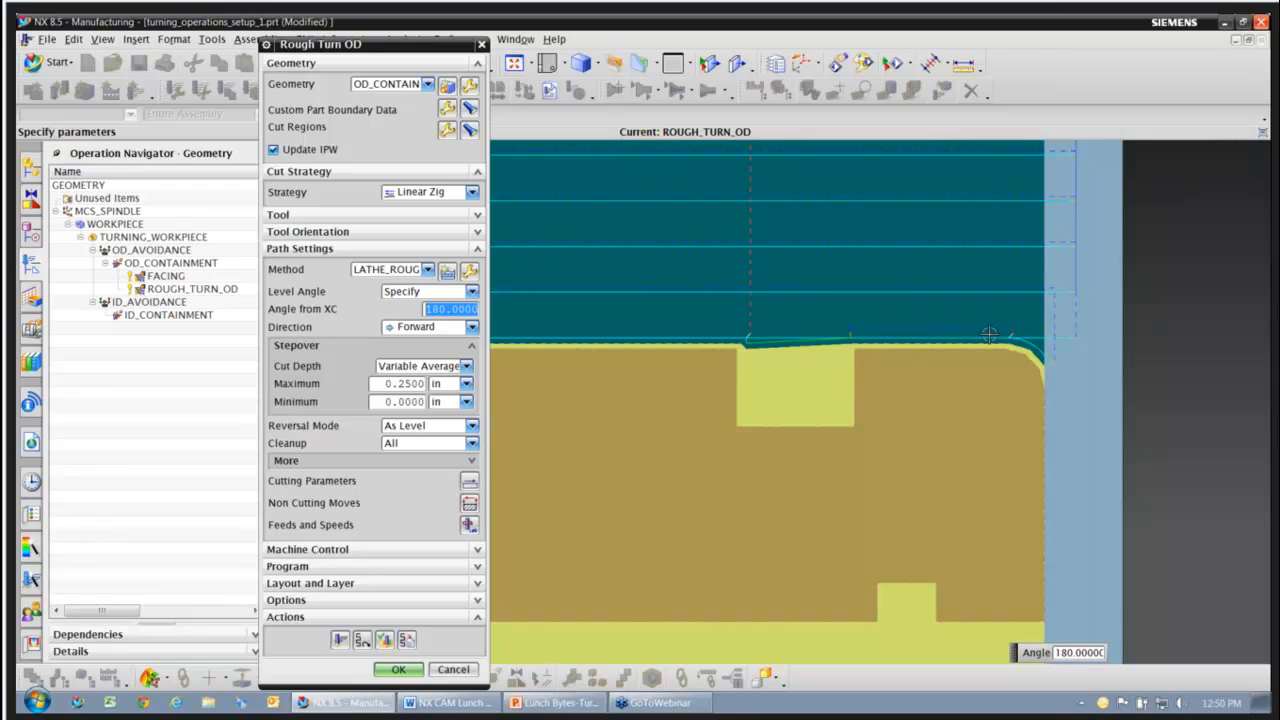
- Set the OD roughing operation's Reversal Mode to Omit and regenerate its tool path
scroll(990, 340, down, 3)
scroll(968, 384, up, 2)
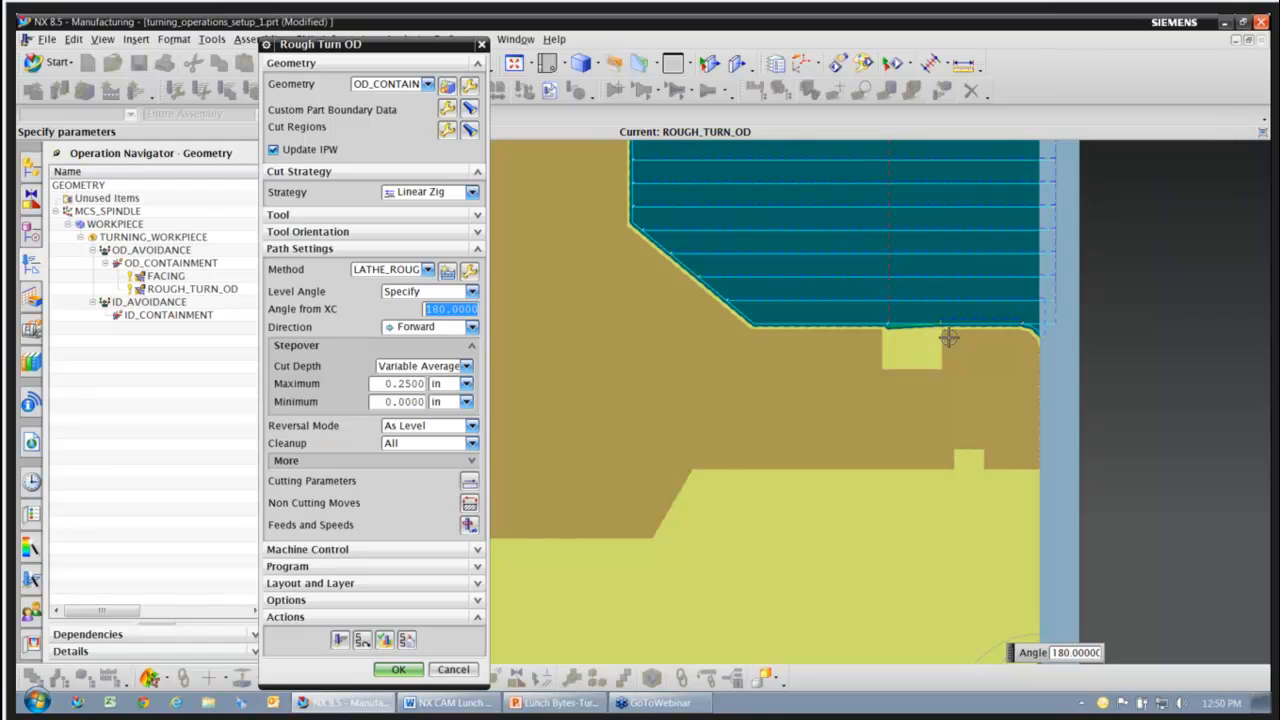
scroll(951, 338, down, 2)
scroll(901, 231, up, 2)
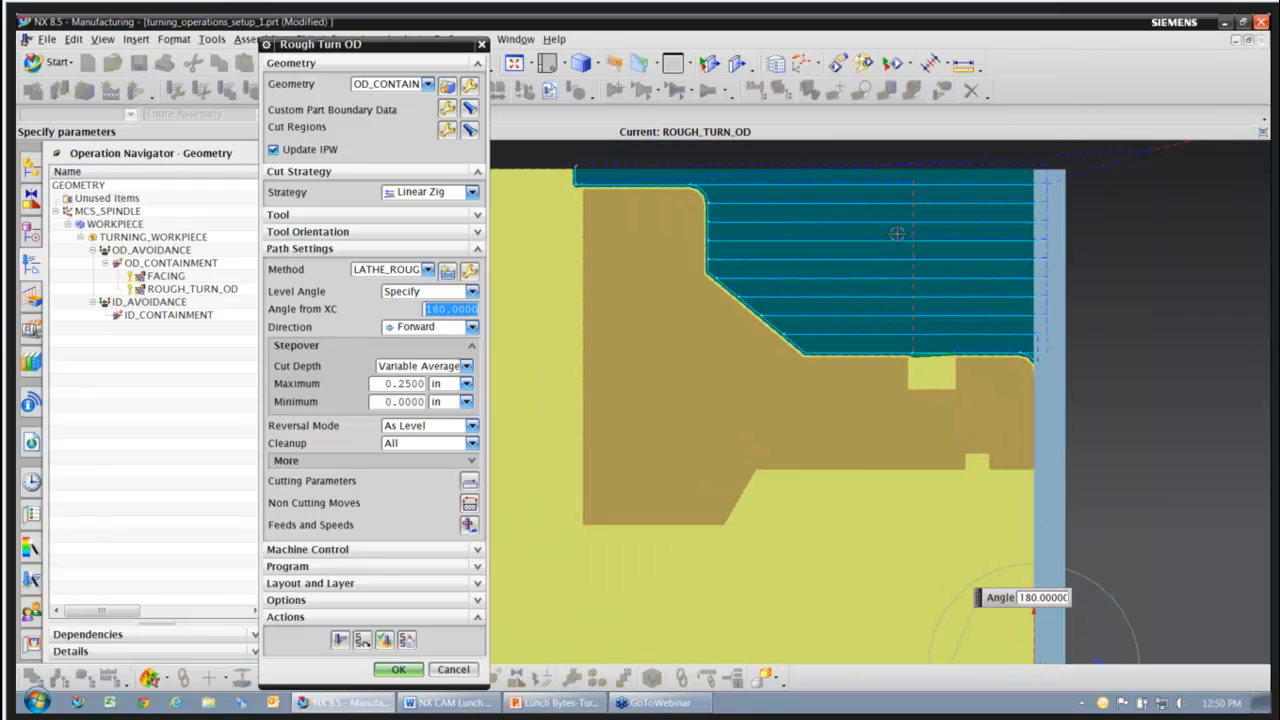
scroll(750, 395, down, 2)
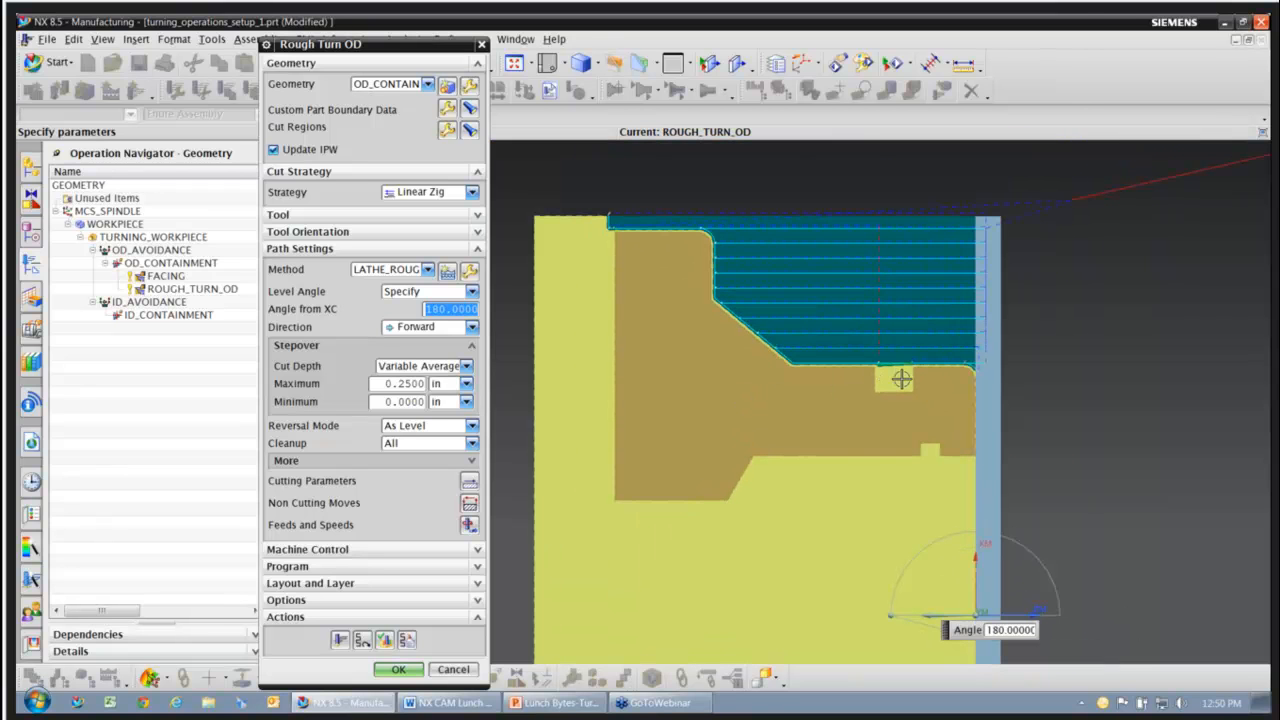
scroll(901, 379, down, 1)
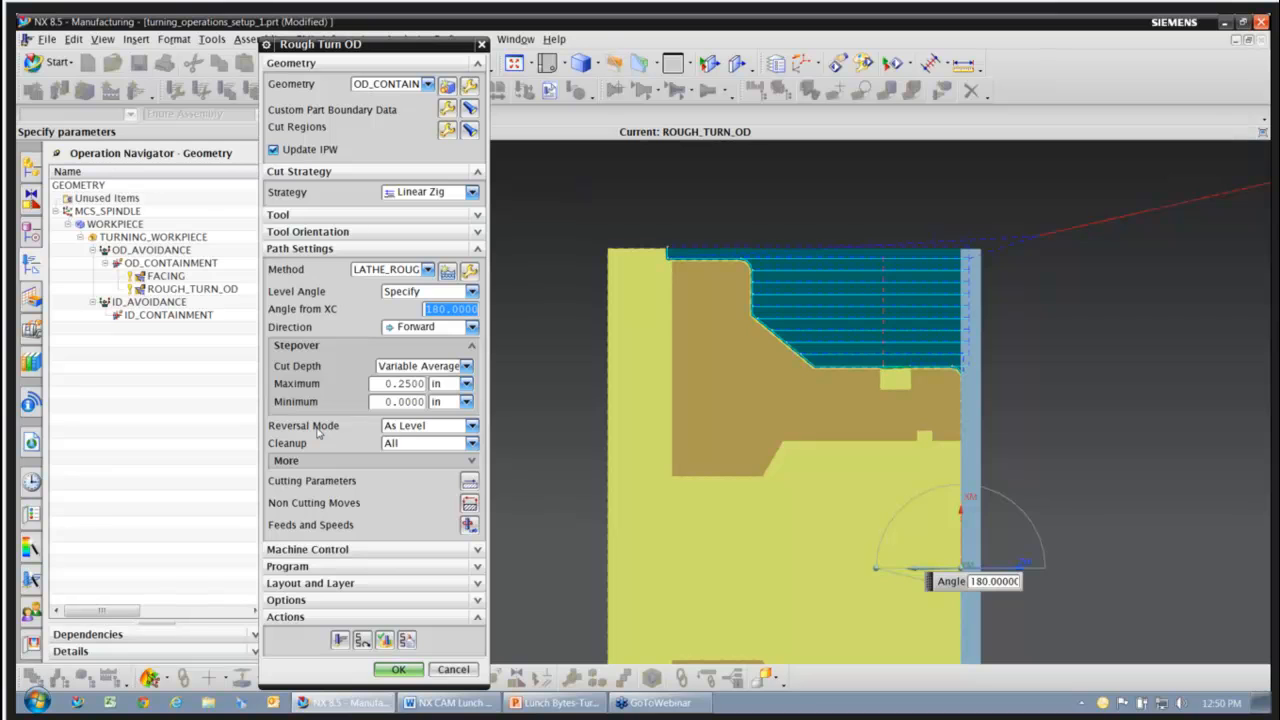
click(398, 428)
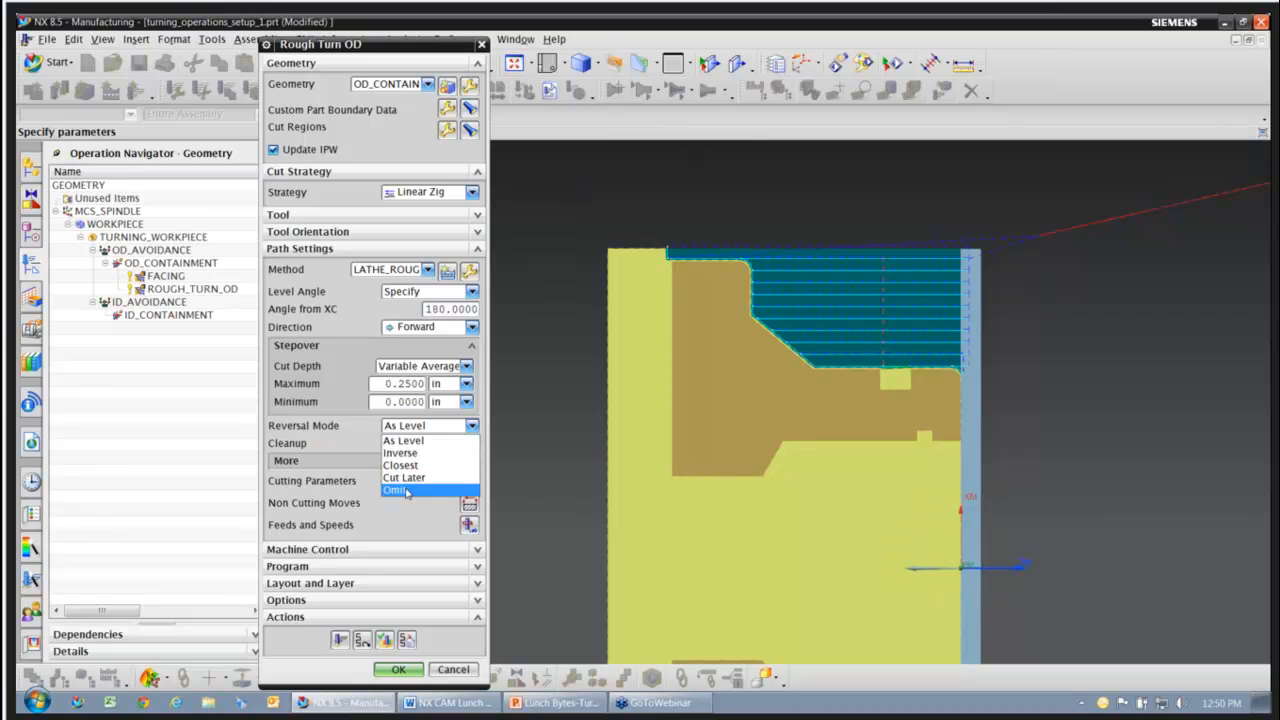
click(406, 490)
click(340, 639)
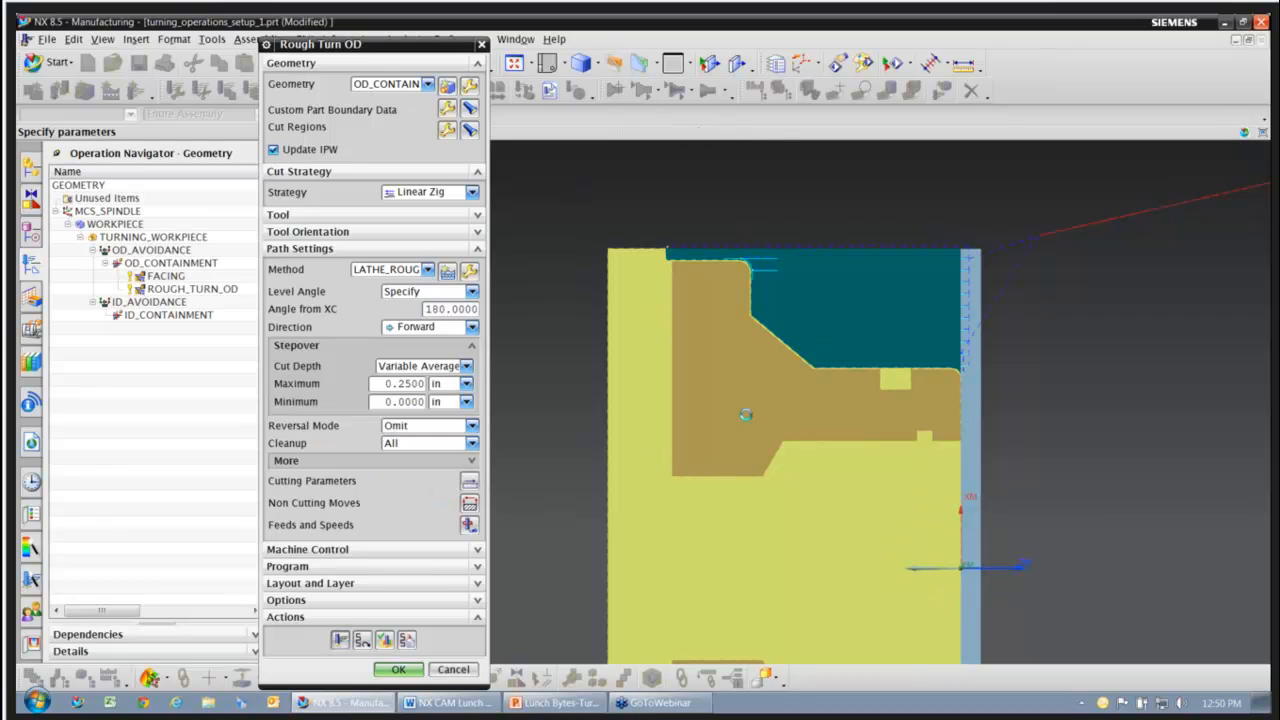
- Inspect the regenerated roughing path around the outer groove, replay its cutting motion and accept the operation
middle_click(516, 515)
scroll(926, 366, up, 2)
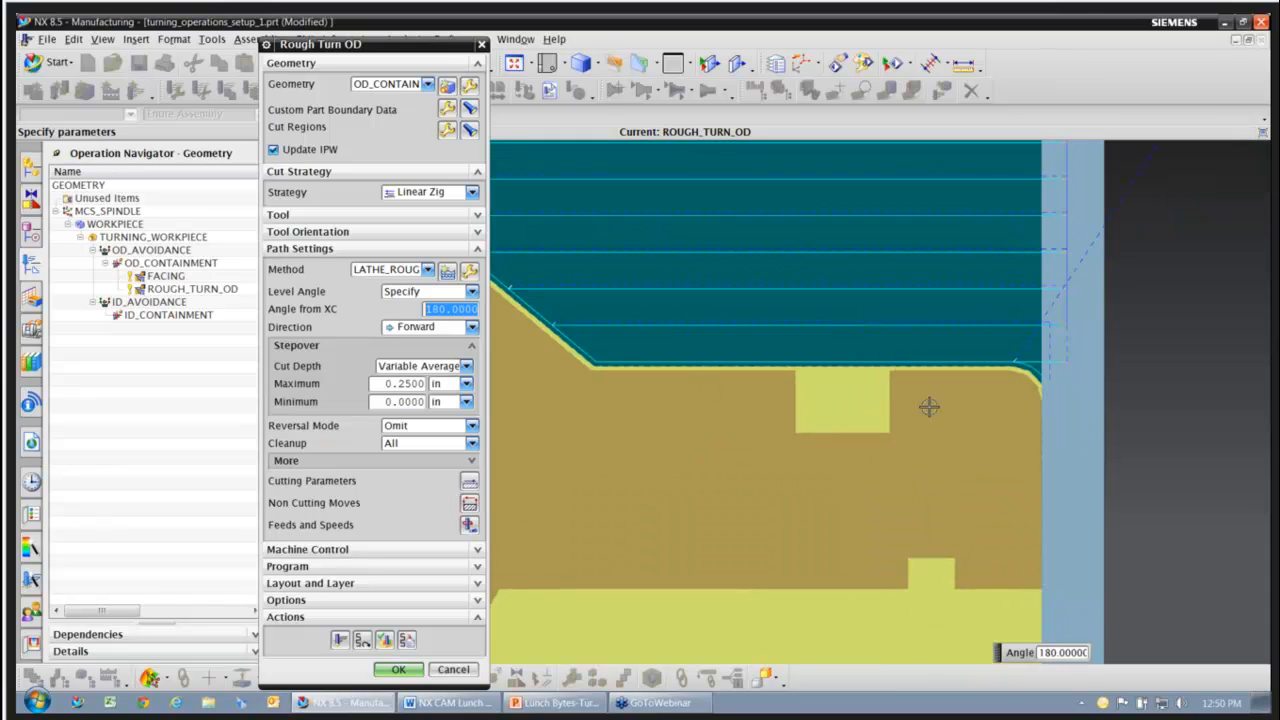
scroll(928, 406, up, 1)
scroll(930, 405, down, 1)
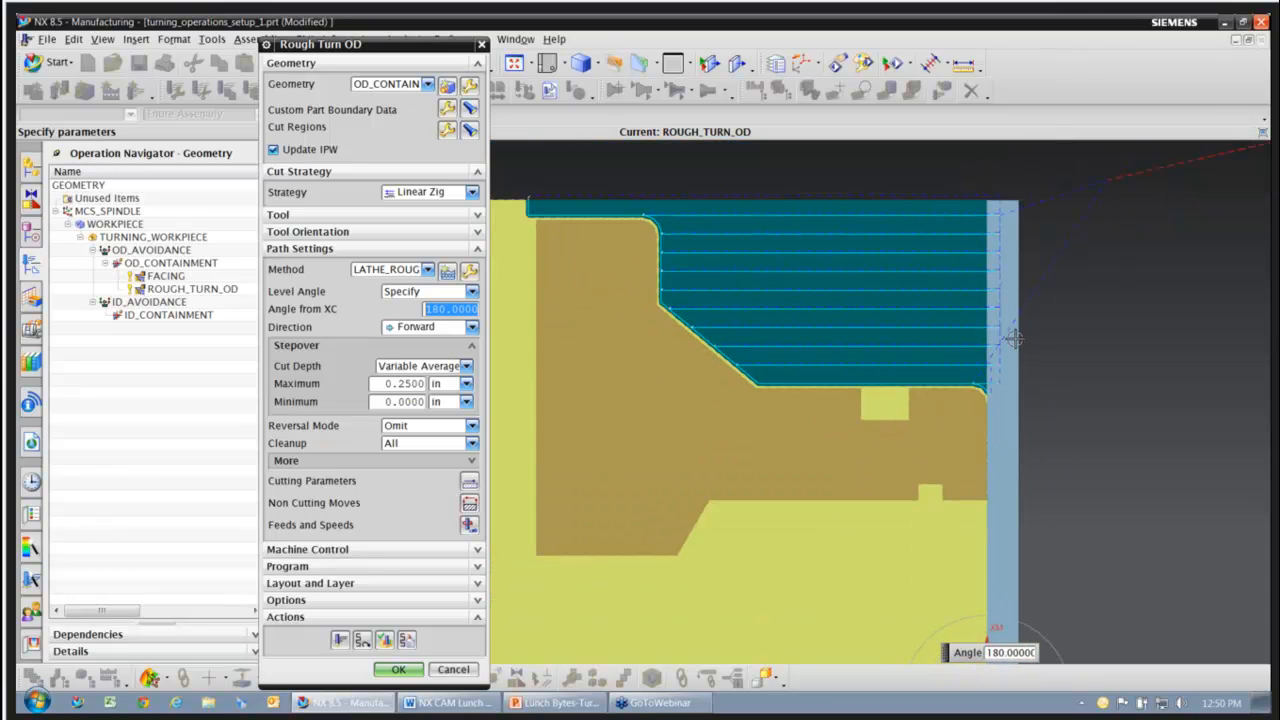
scroll(1008, 341, down, 1)
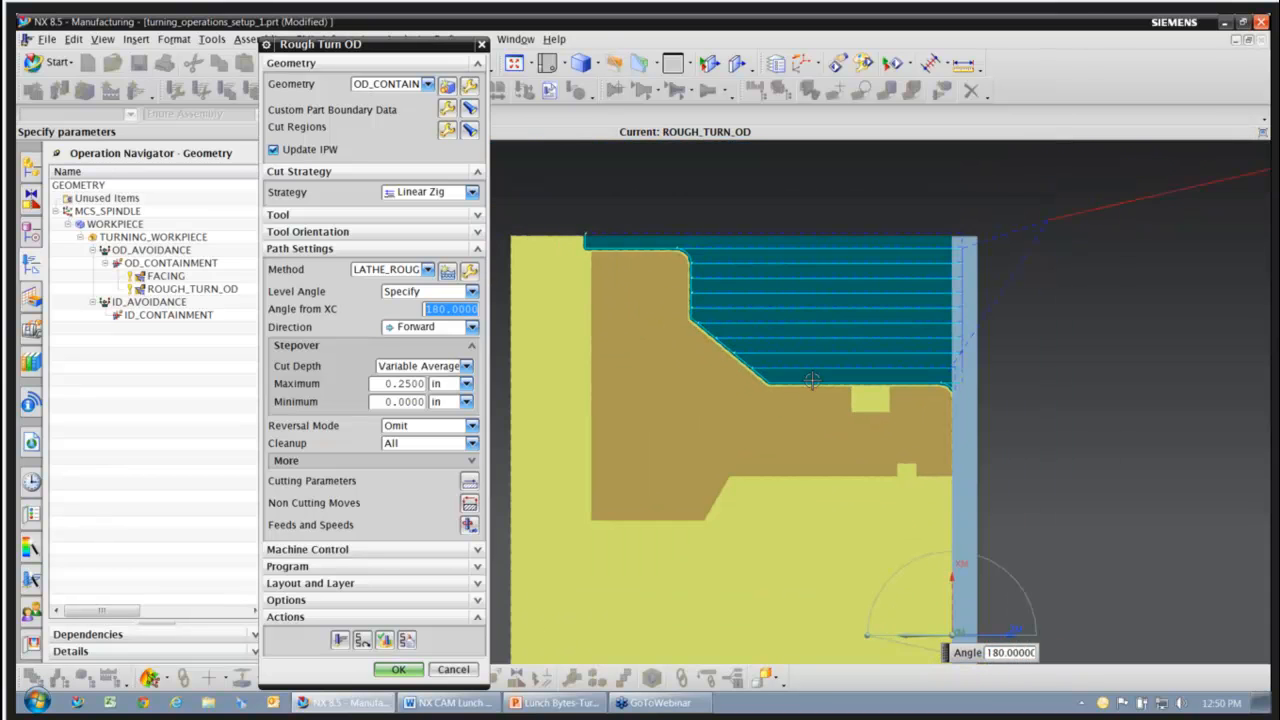
click(385, 640)
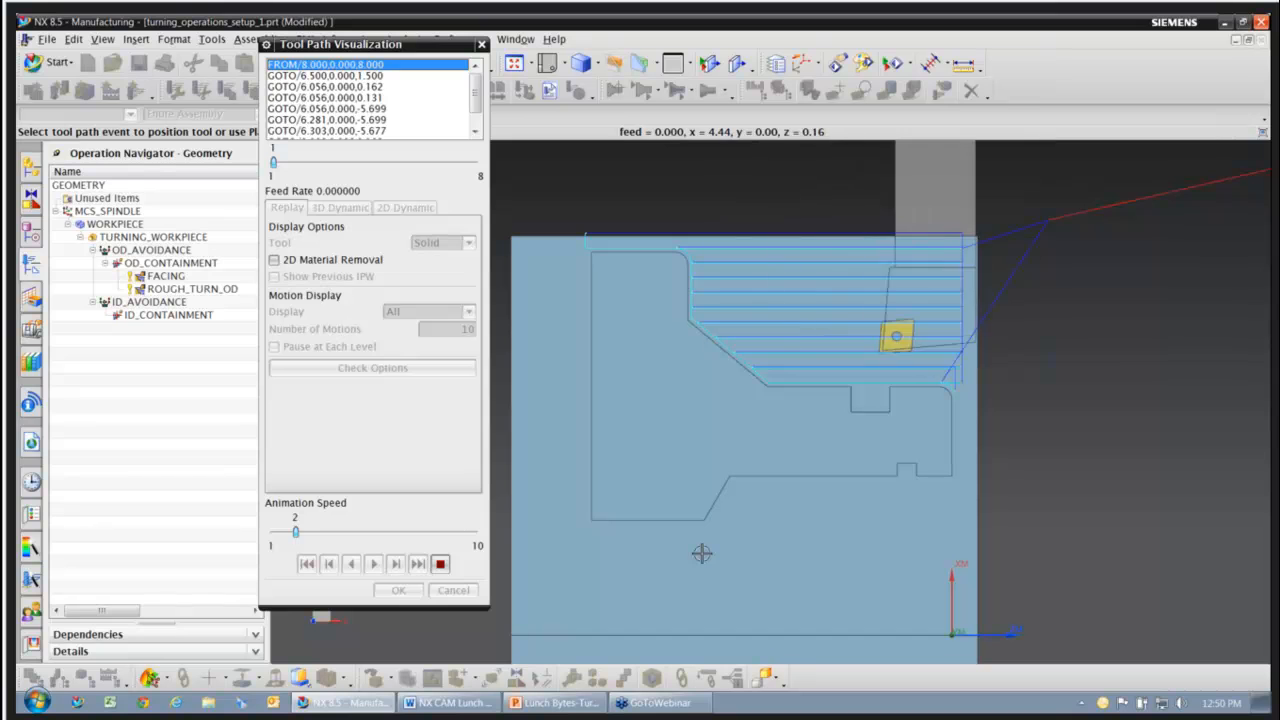
click(397, 591)
click(397, 669)
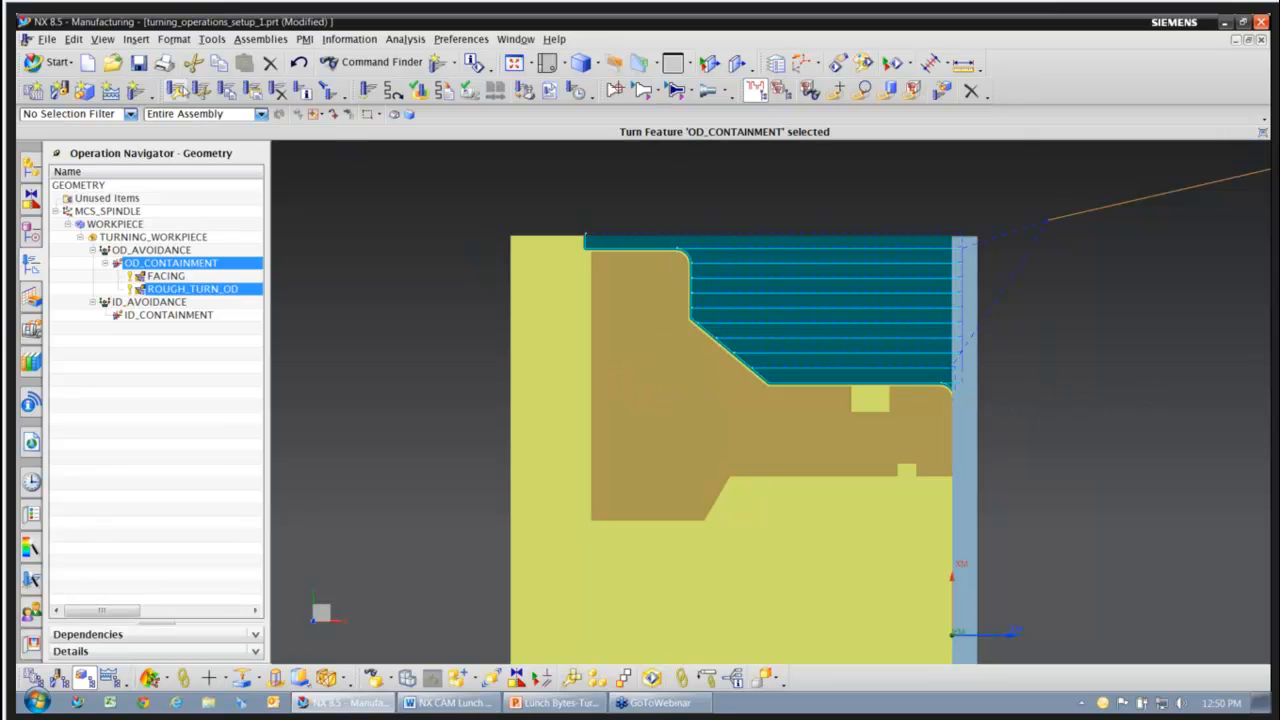
- Create a Finish Turn OD operation using the OD_55_L tool, OD_CONTAINMENT geometry and the LATHE_FINISH method
click(135, 91)
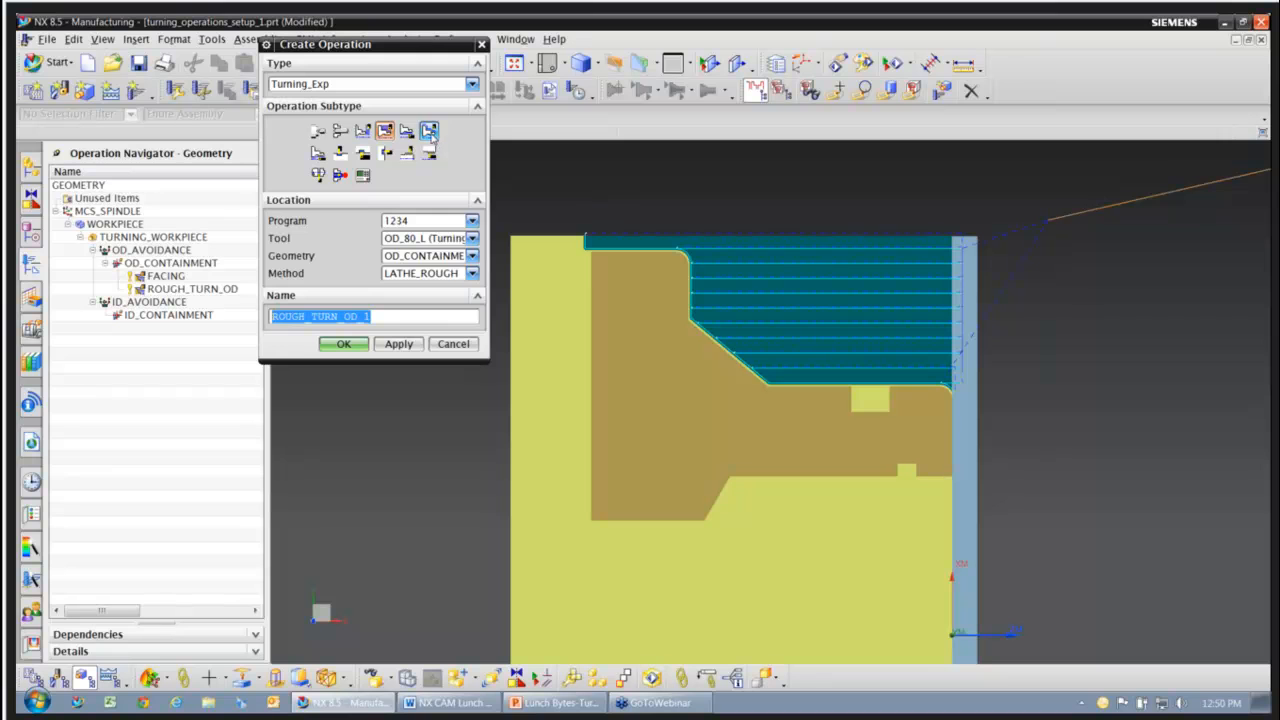
click(429, 131)
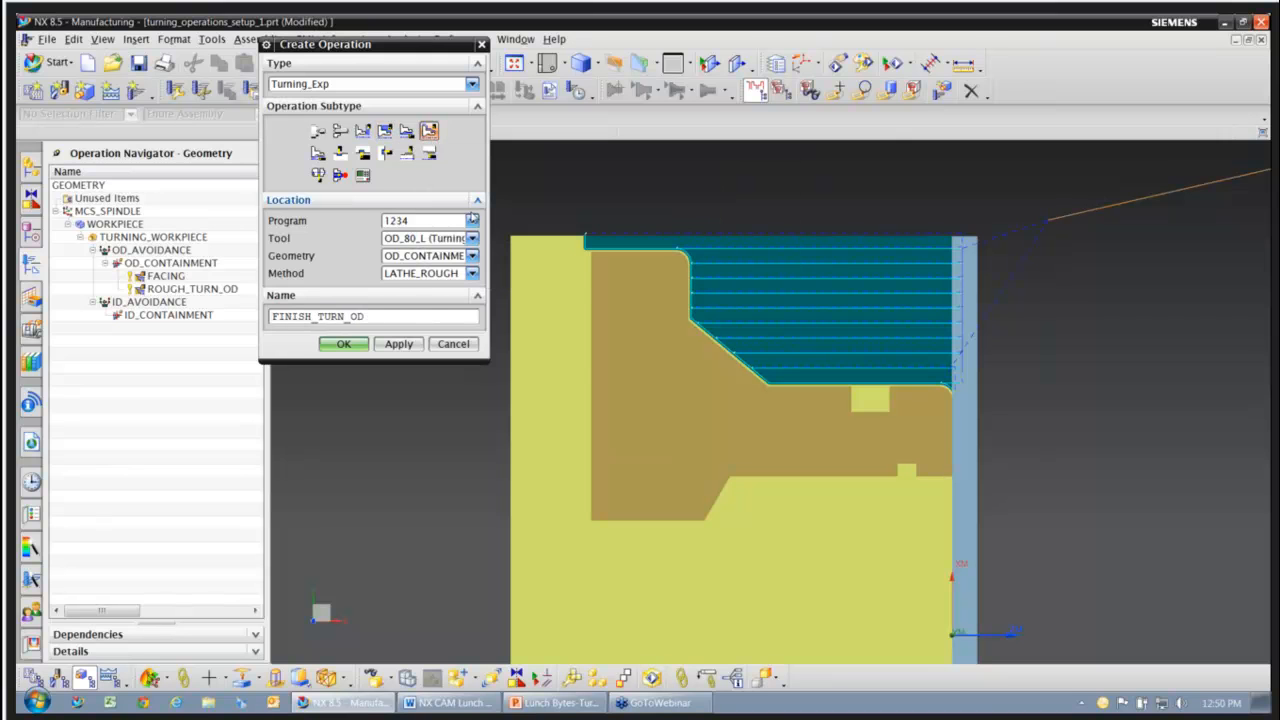
click(473, 238)
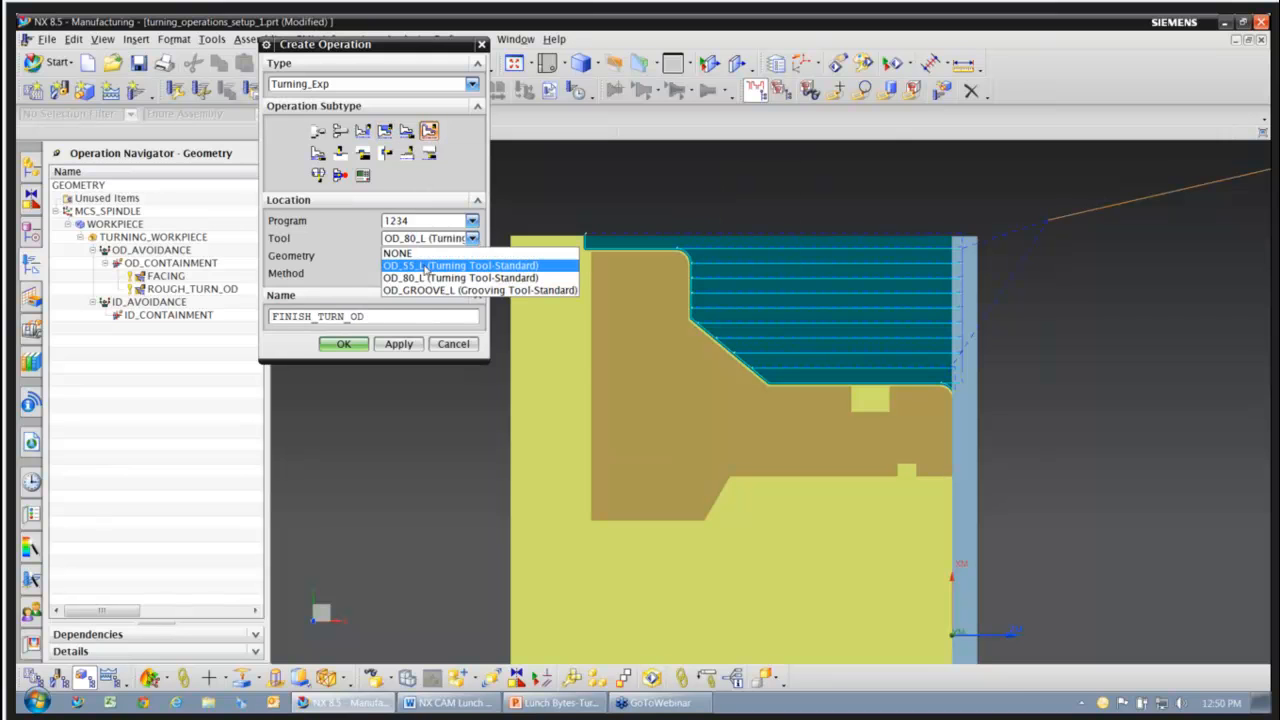
click(425, 266)
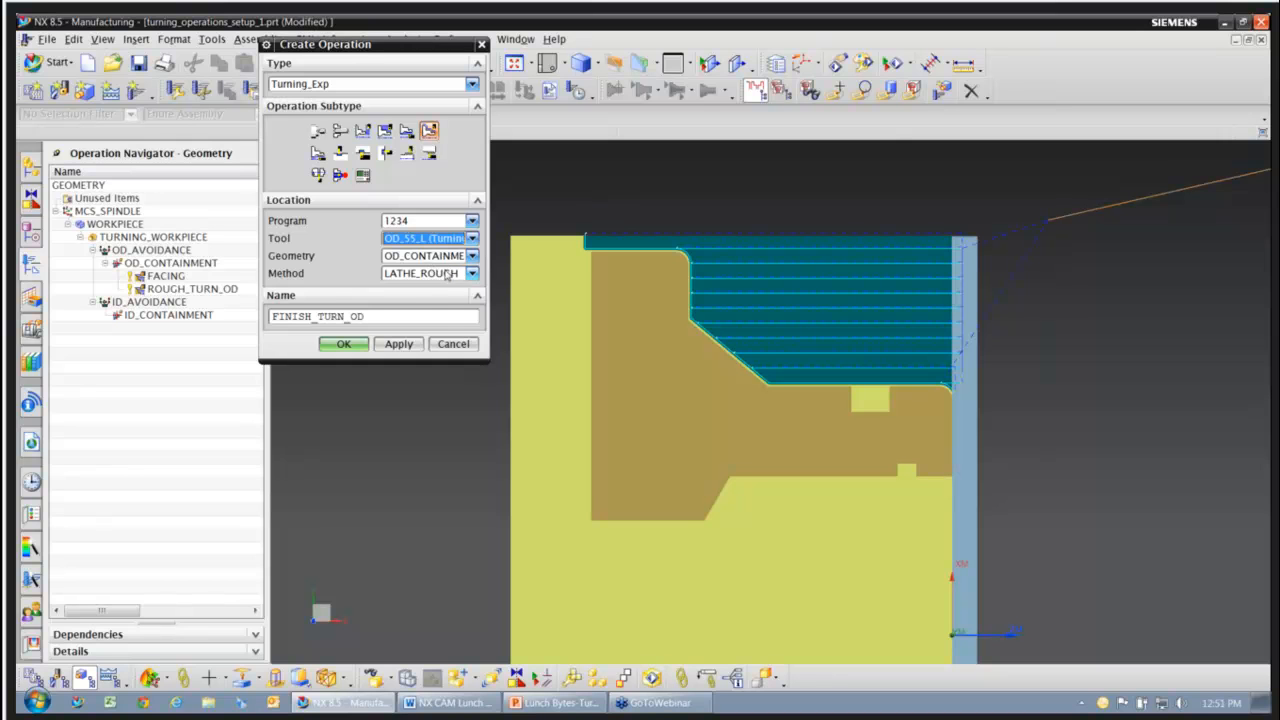
click(447, 274)
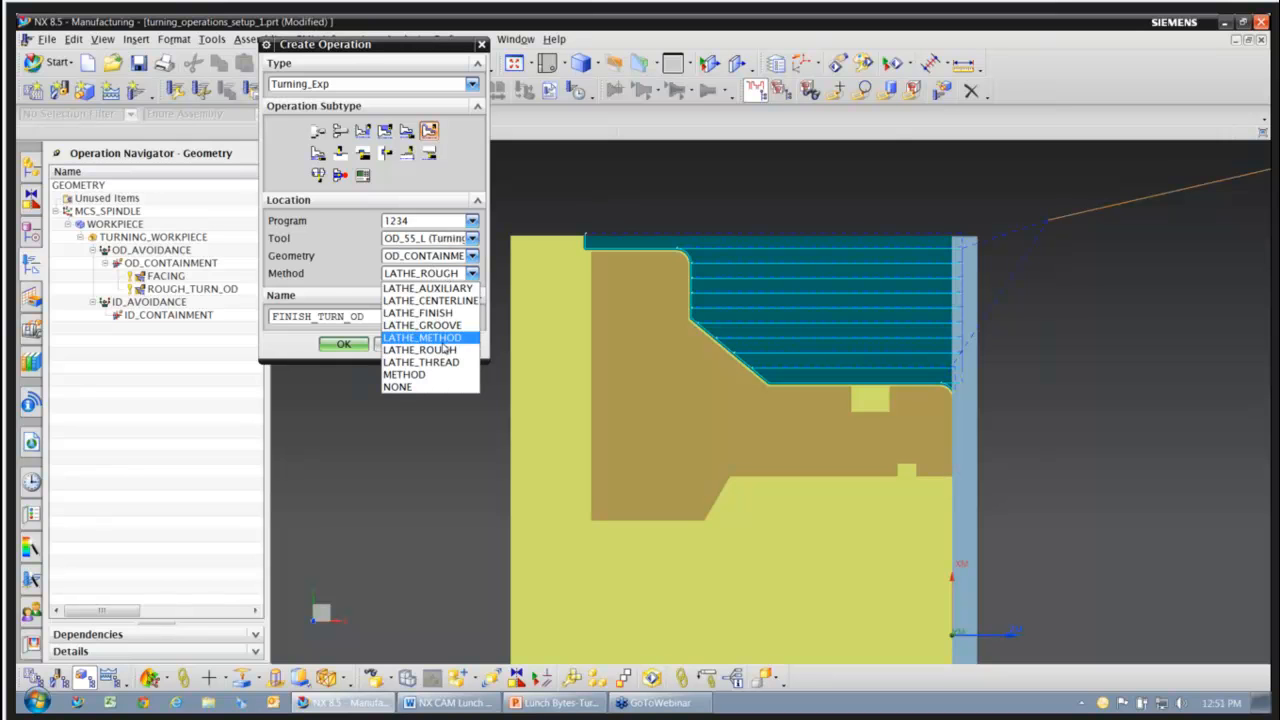
click(441, 314)
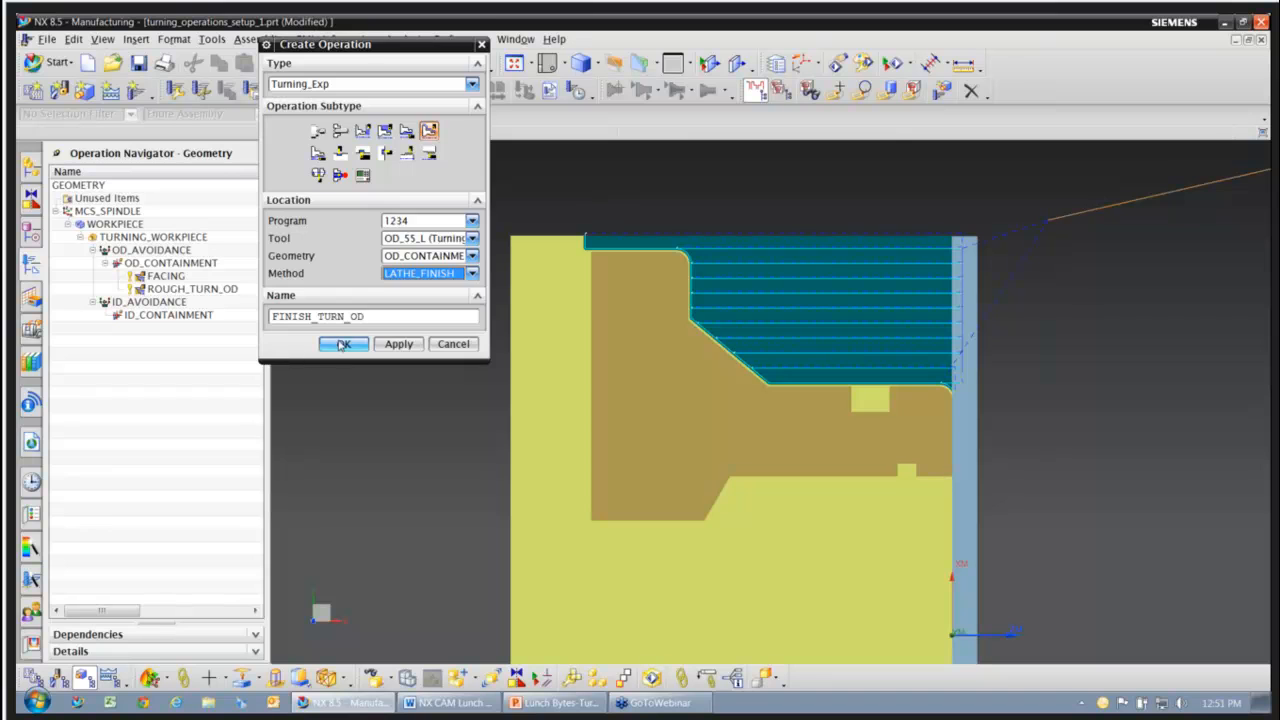
click(343, 344)
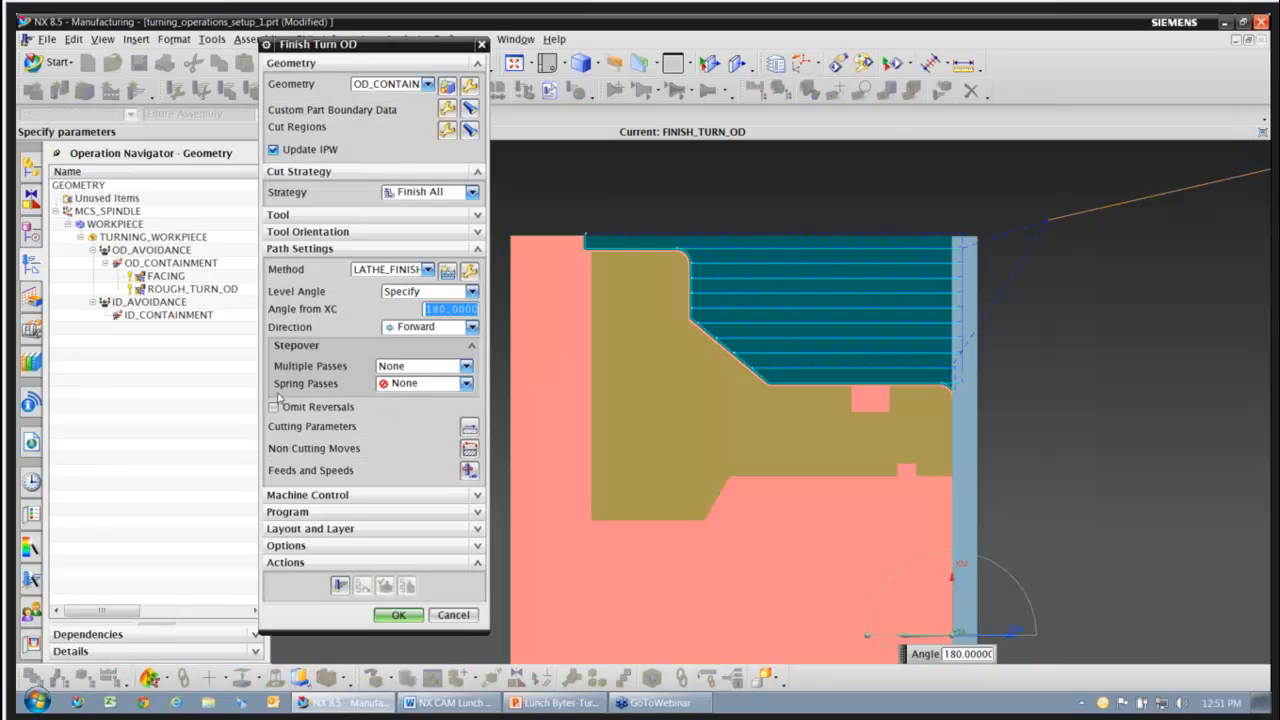
- Omit reversals in the OD finishing operation, generate and replay its tool path, and accept the operation
click(274, 407)
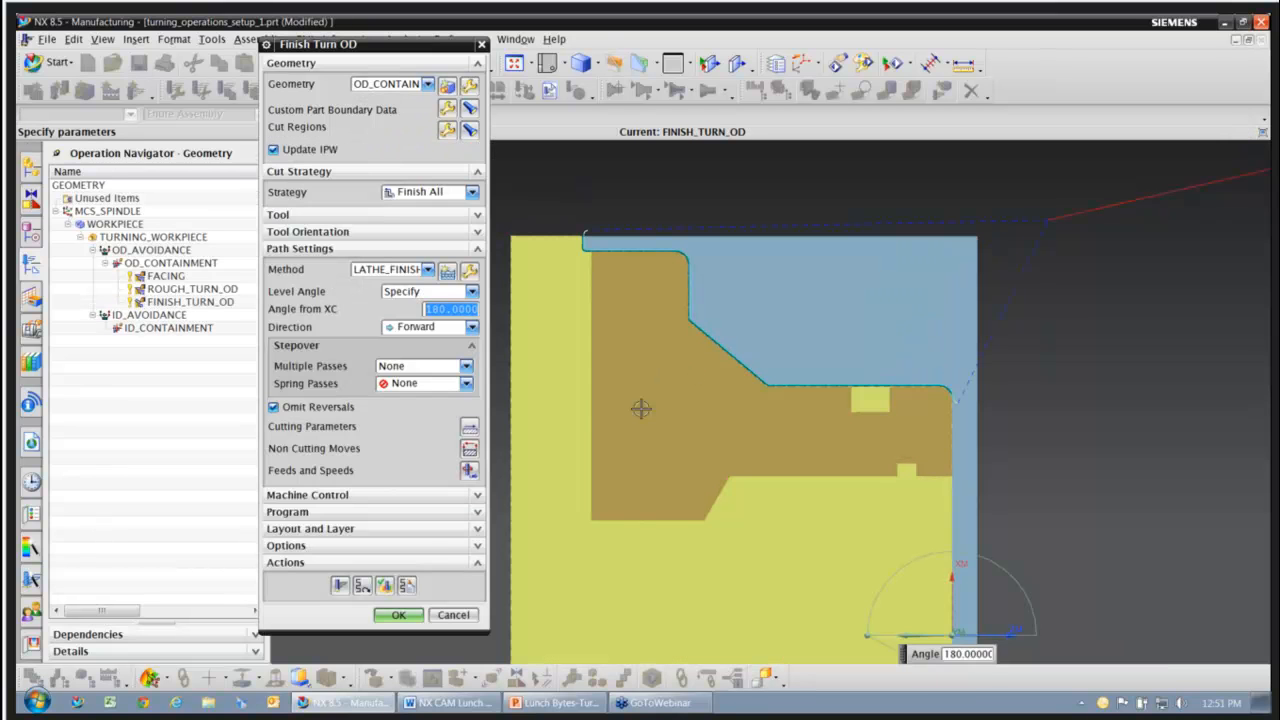
click(384, 585)
click(373, 564)
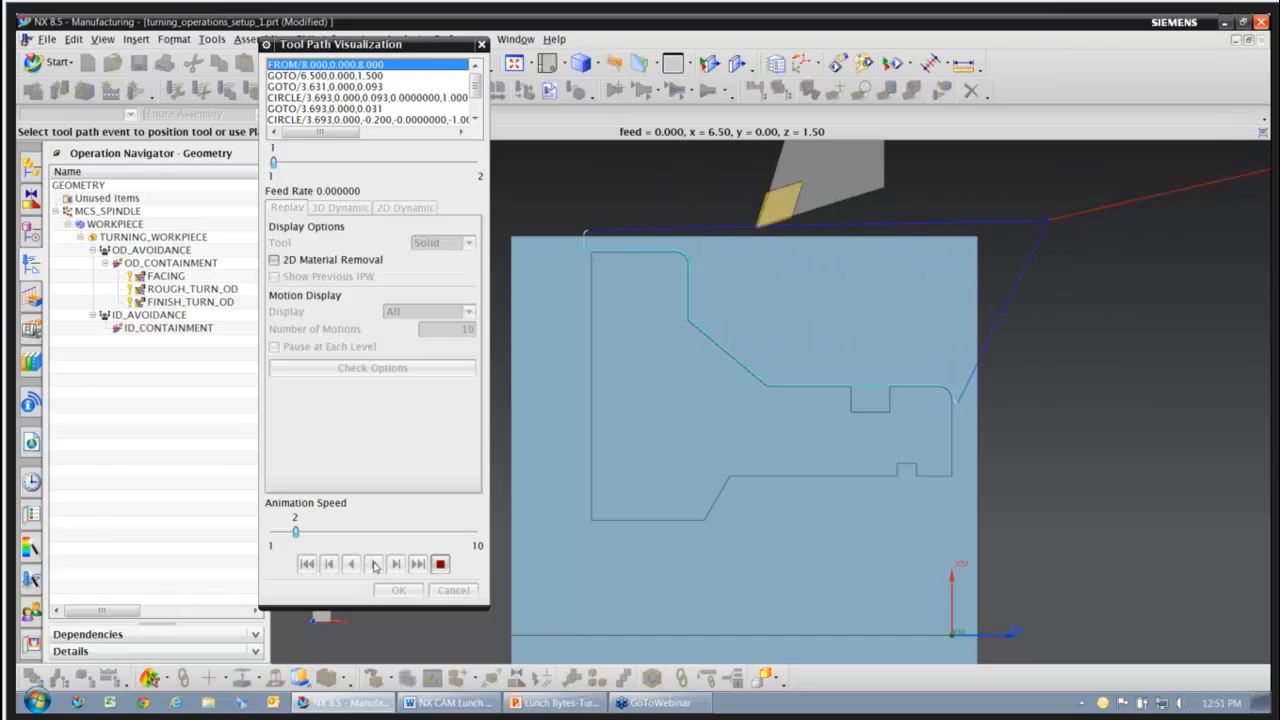
click(399, 590)
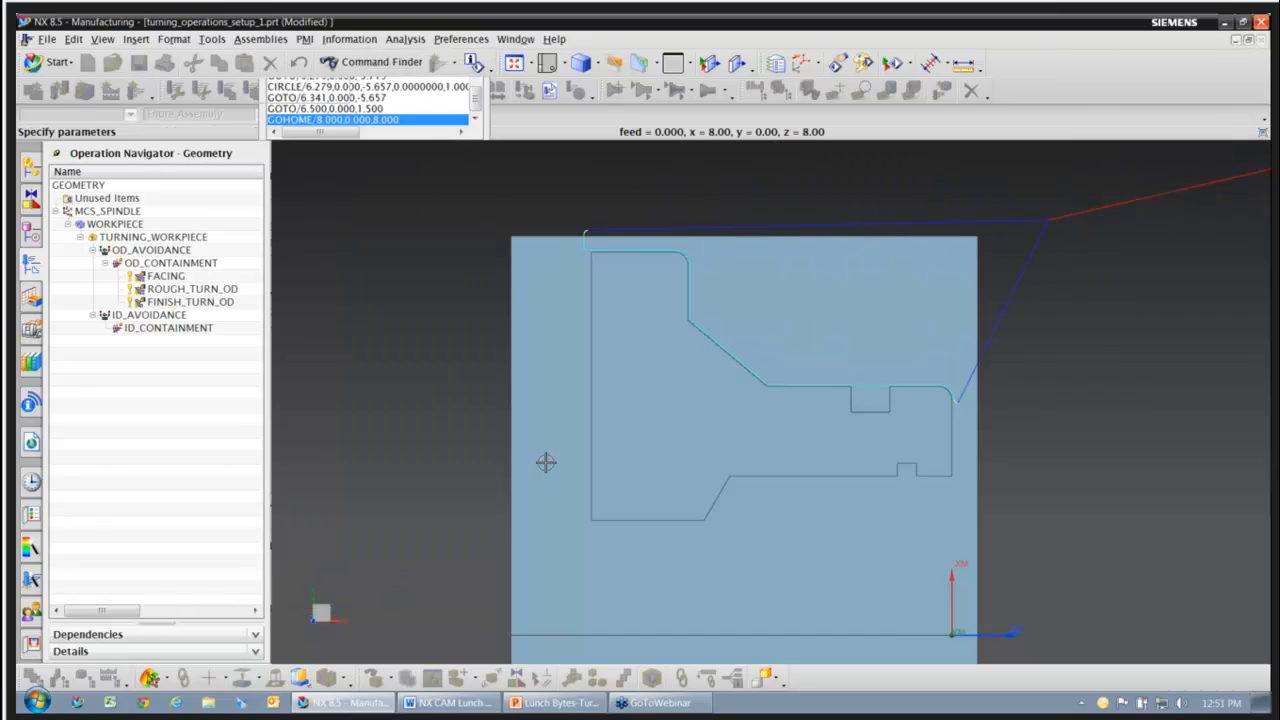
click(382, 612)
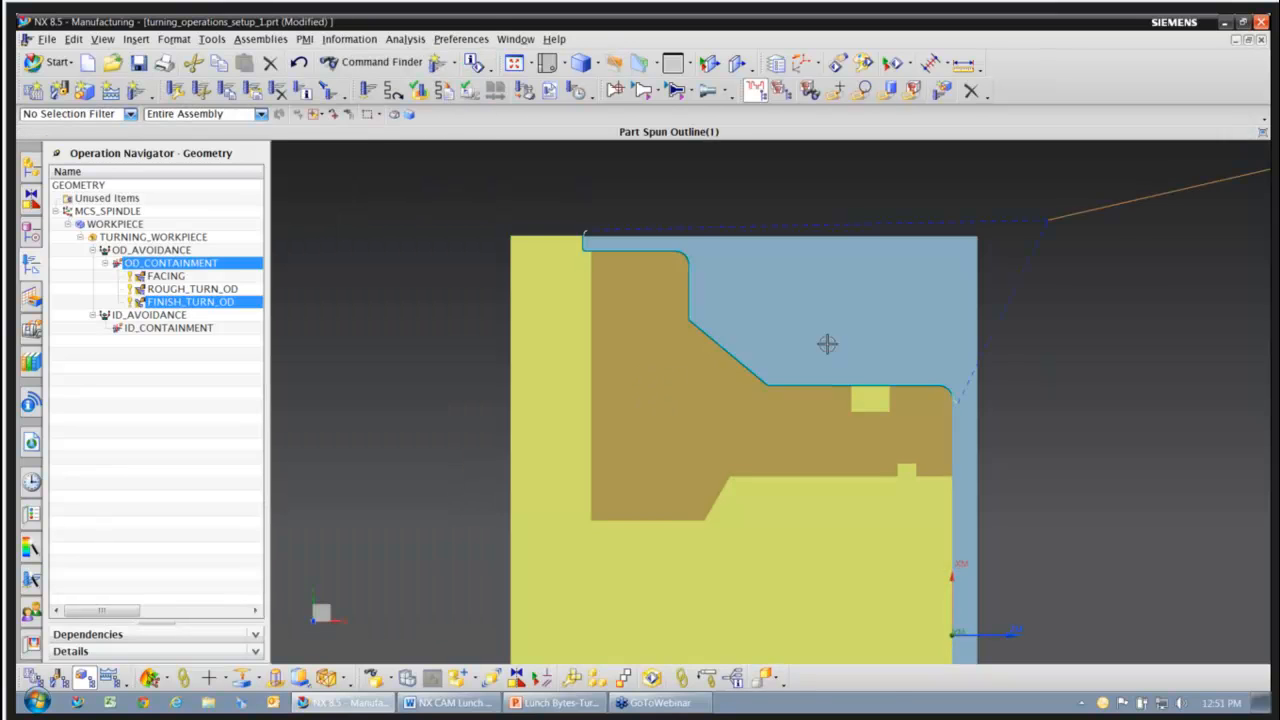
- Create a Groove OD operation using the OD_GROOVE_L tool, OD_CONTAINMENT geometry and the LATHE_FINISH method
scroll(827, 343, down, 1)
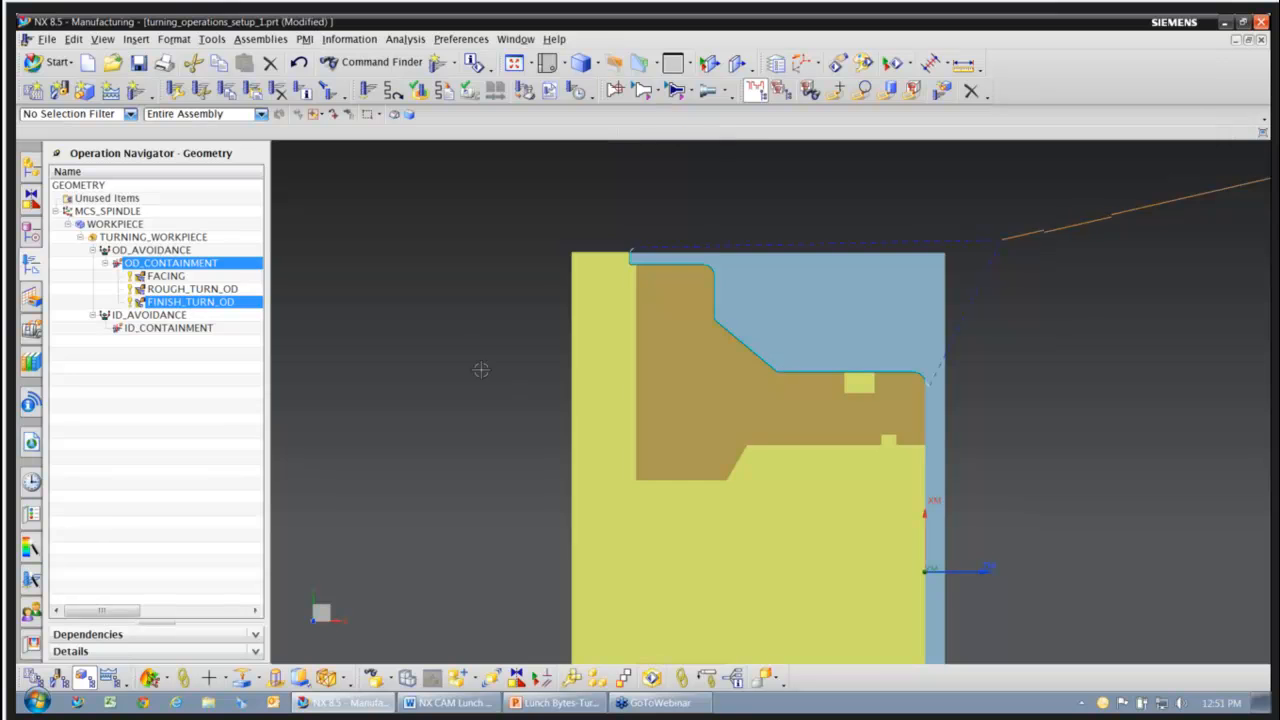
scroll(481, 362, down, 1)
click(136, 91)
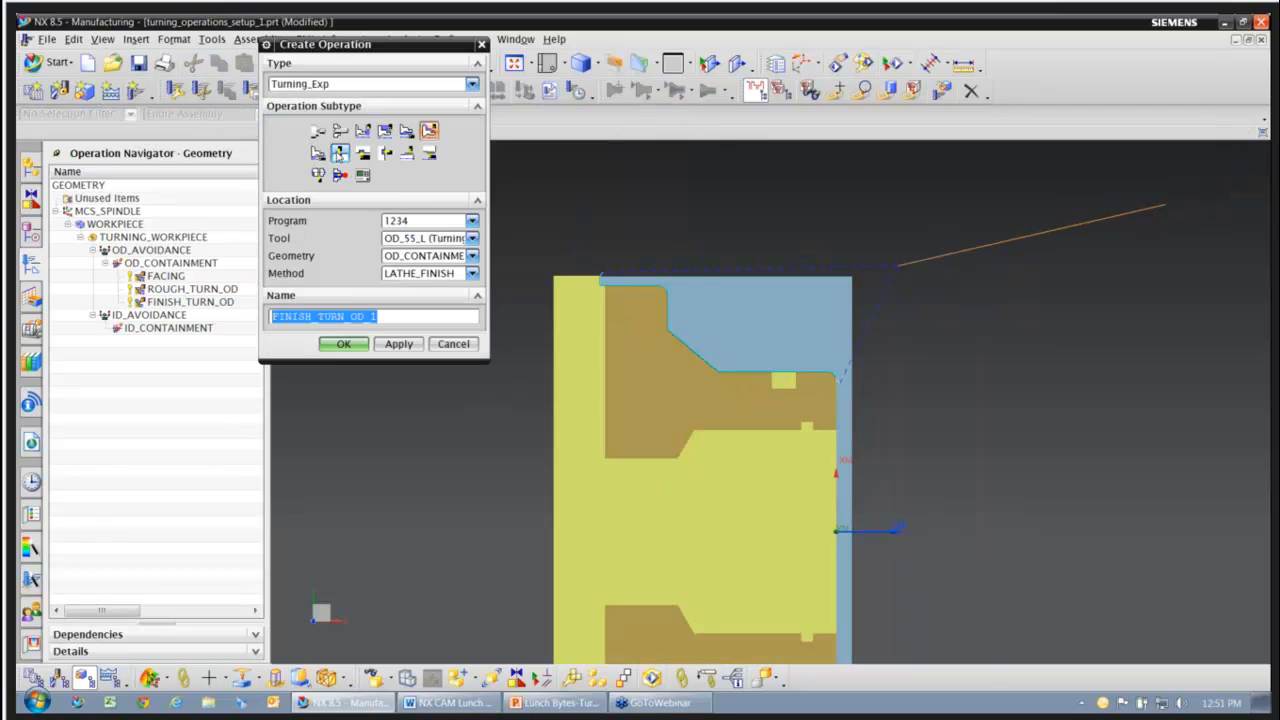
mouse_move(340, 152)
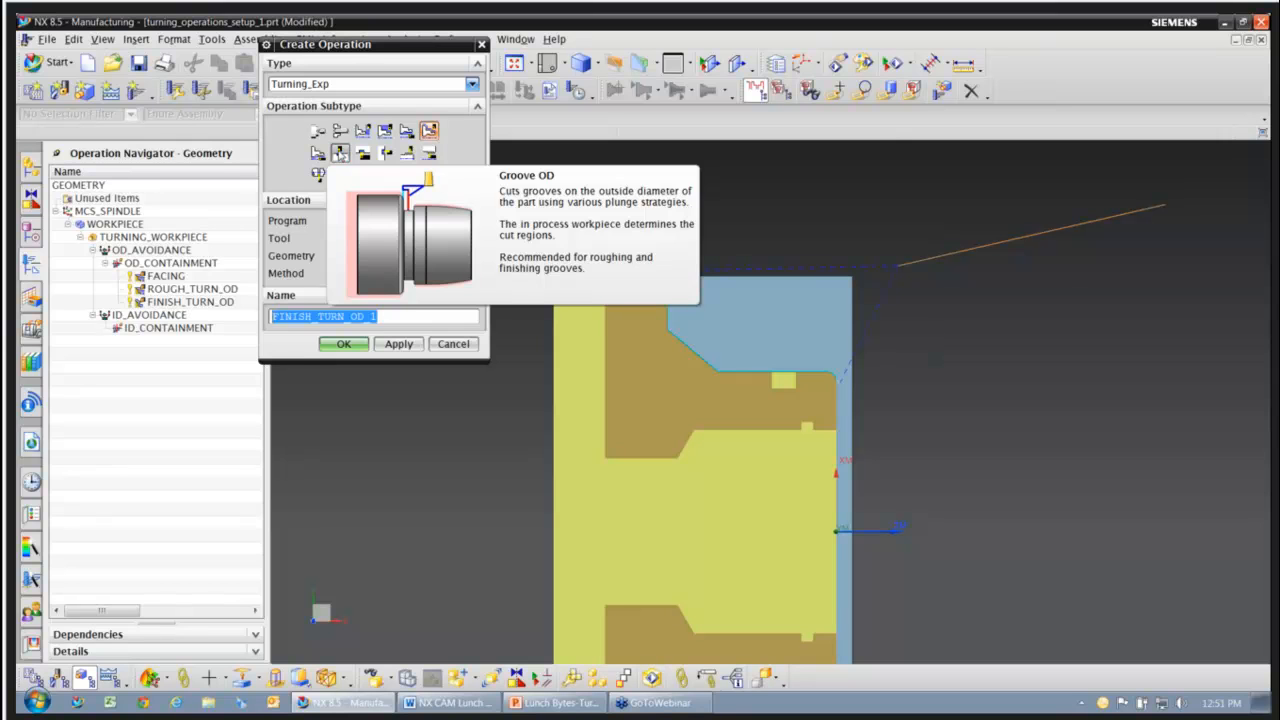
click(340, 152)
click(472, 238)
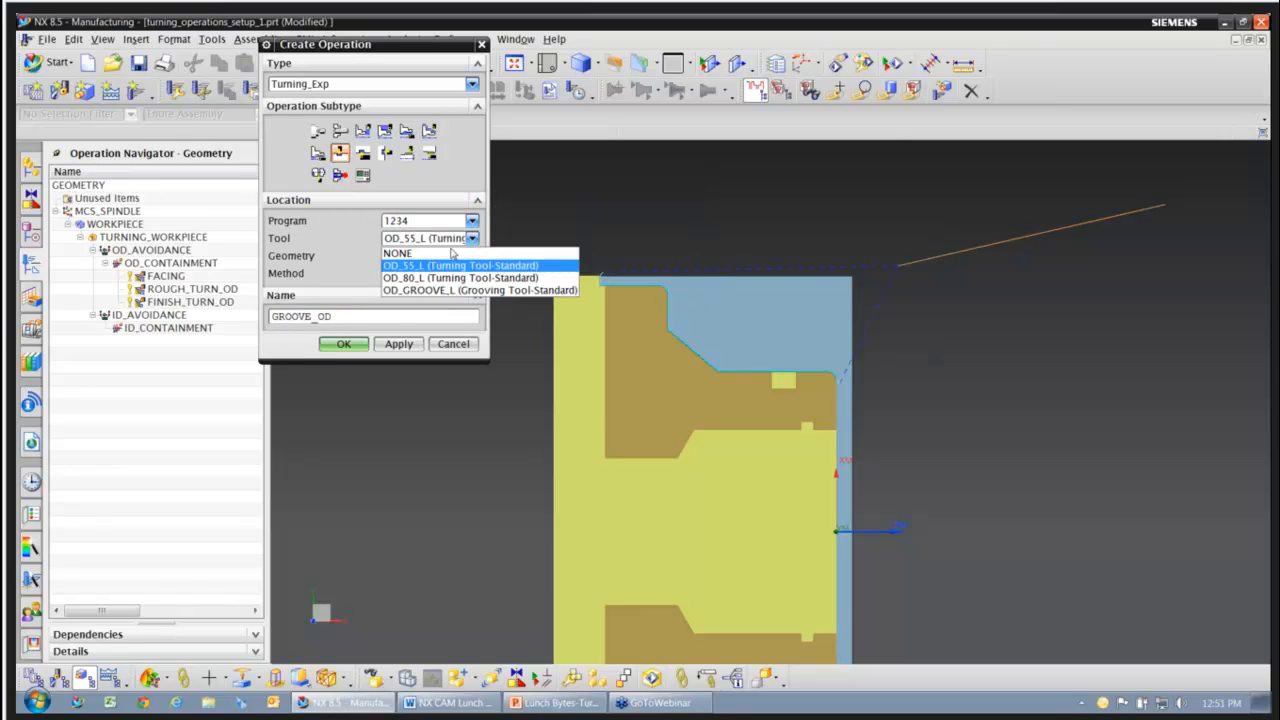
click(462, 290)
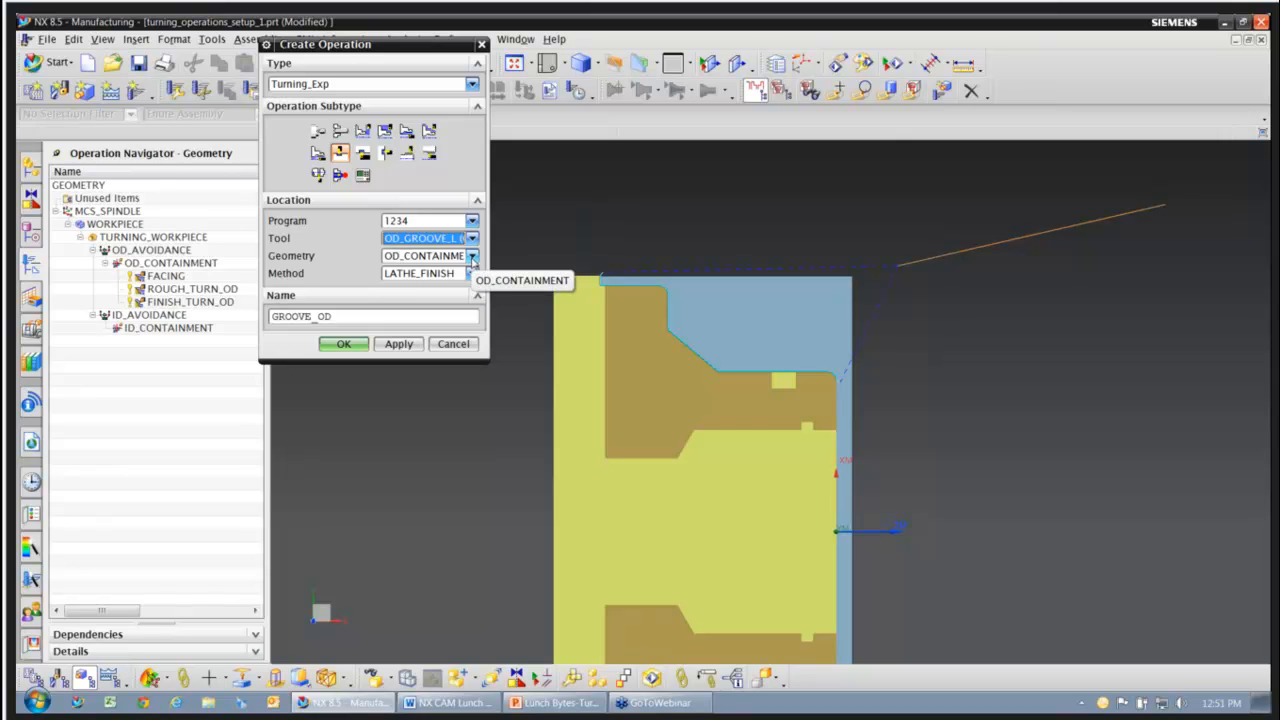
click(344, 344)
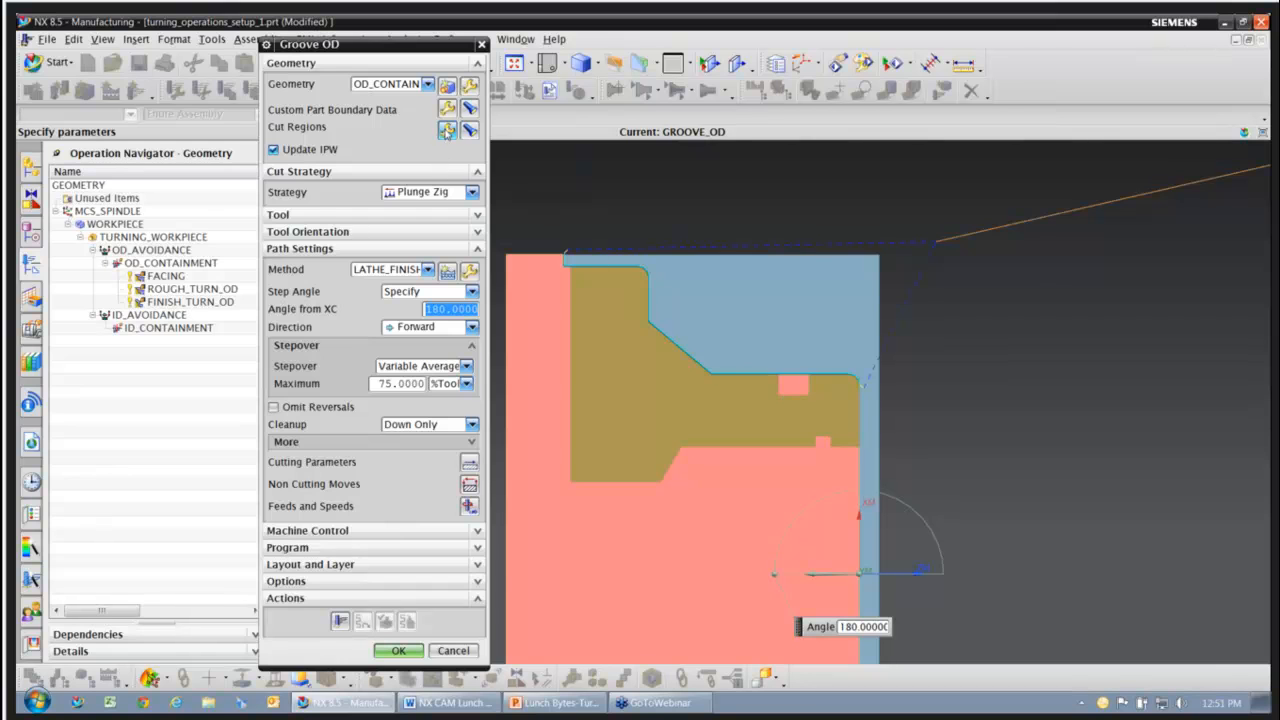
- Limit the grooving cut region with Axial Trim Planes 1 and 2 at the outer groove's two upper corners and generate the tool path
click(447, 129)
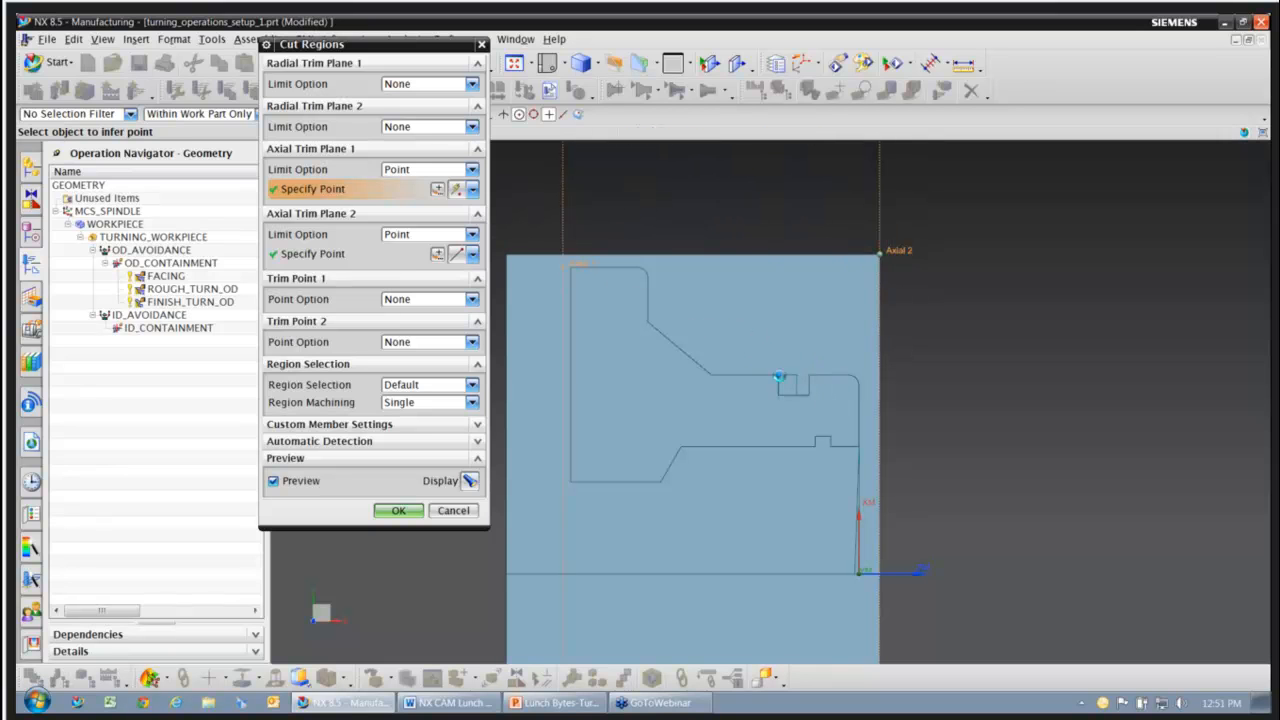
click(778, 375)
click(879, 254)
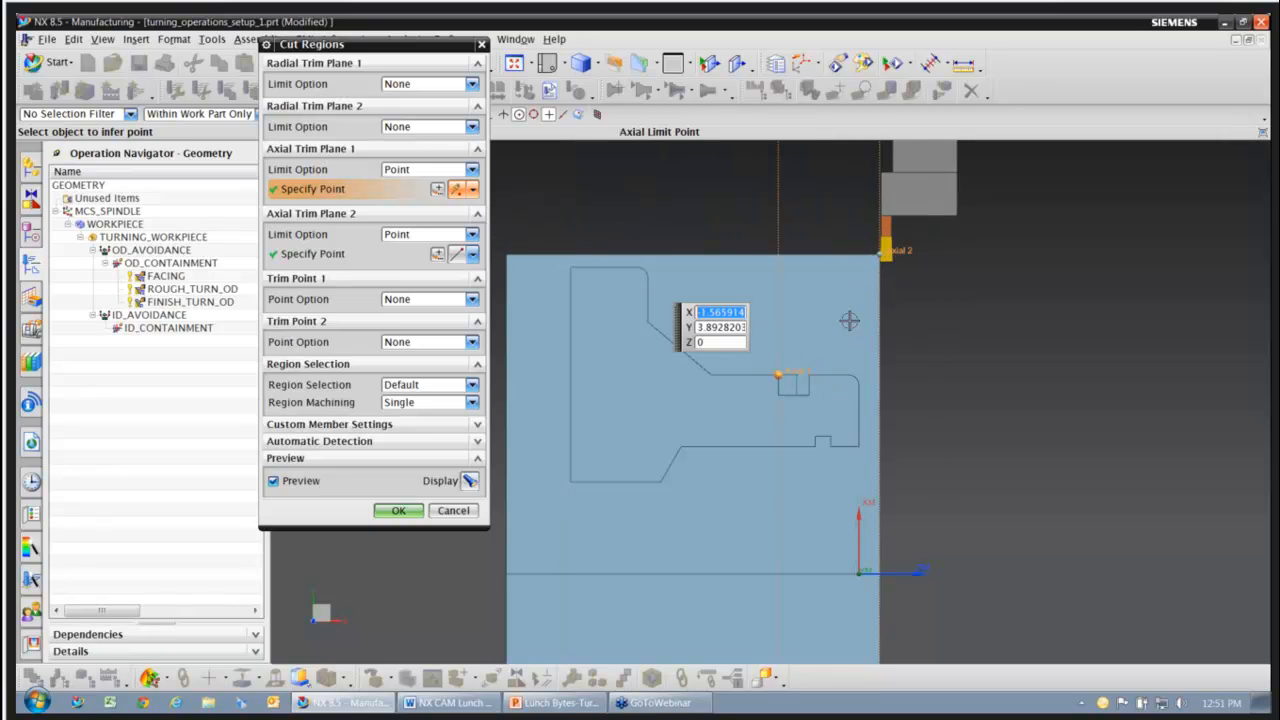
click(810, 381)
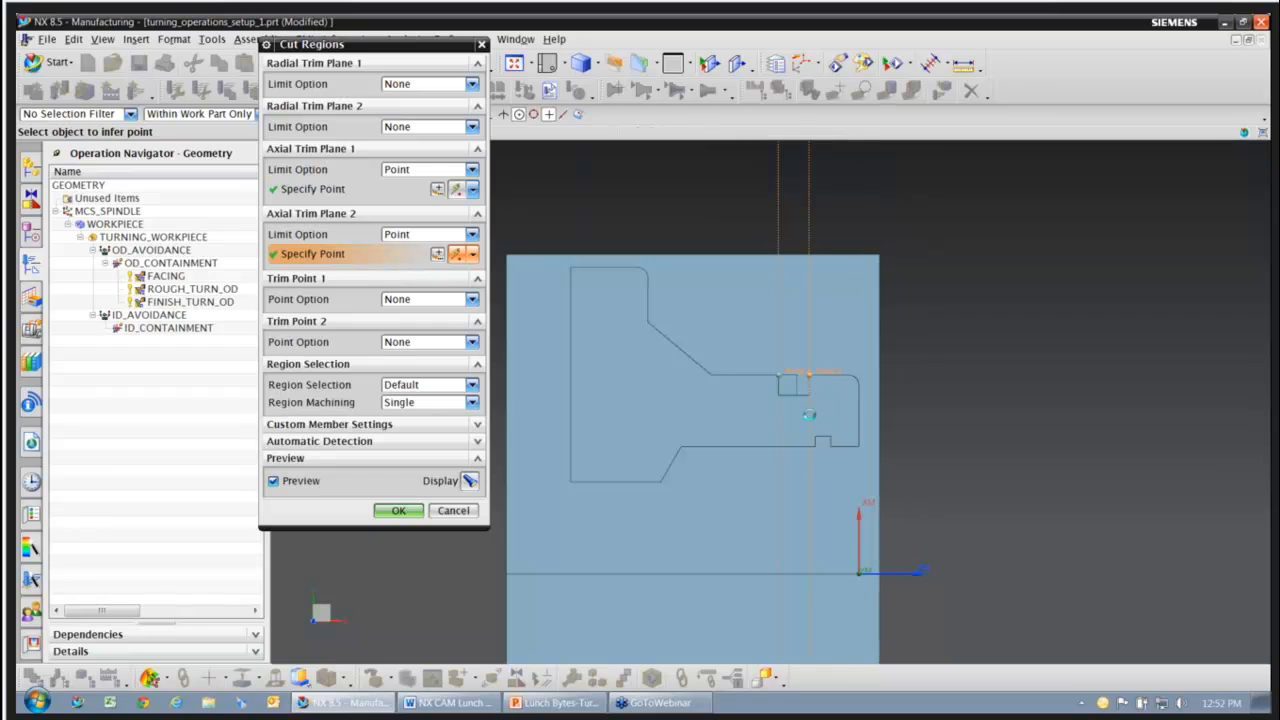
click(398, 511)
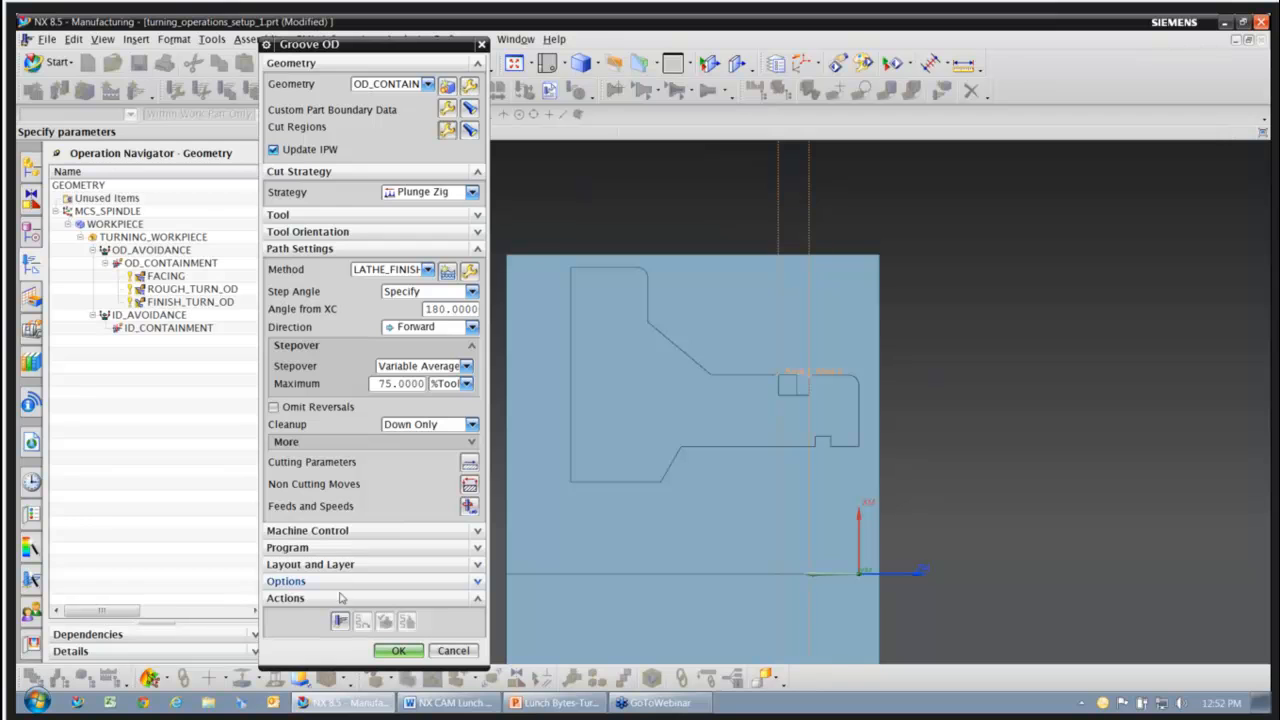
click(340, 622)
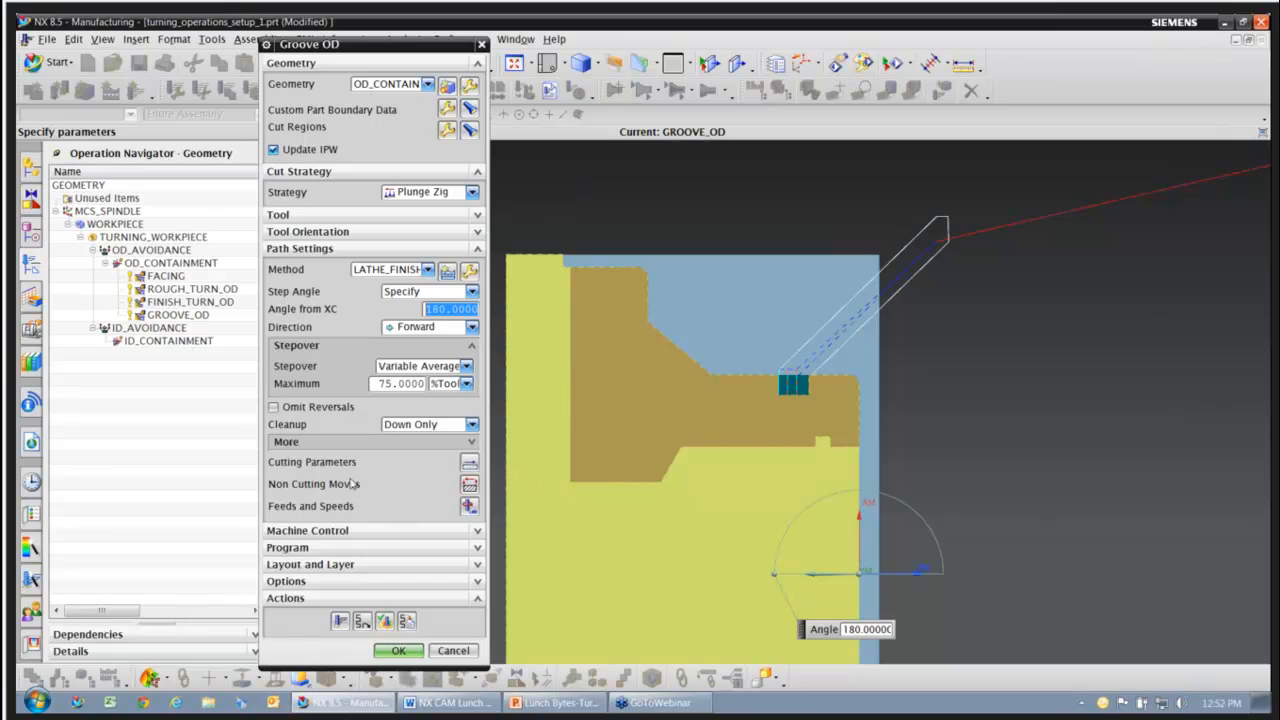
- Set the grooving operation's motion to start of engage to Axial -> Radial and its motion to the return point to Radial -> Axial
click(469, 485)
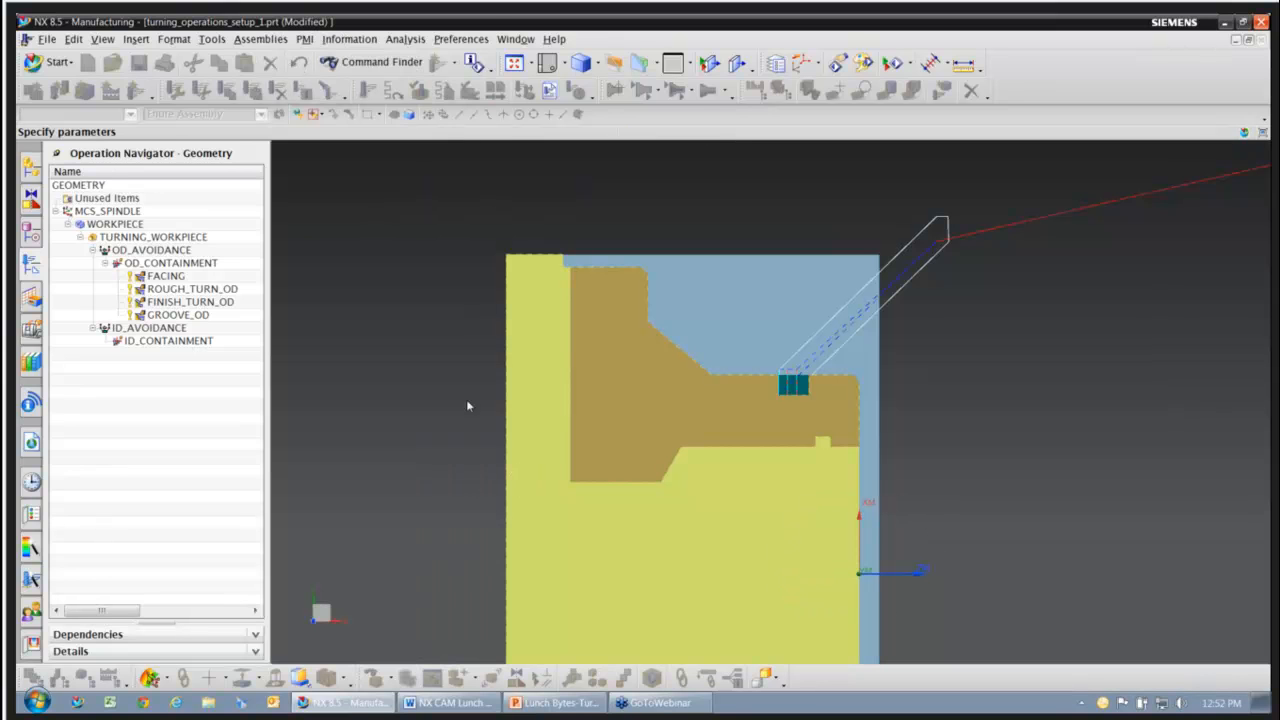
click(433, 67)
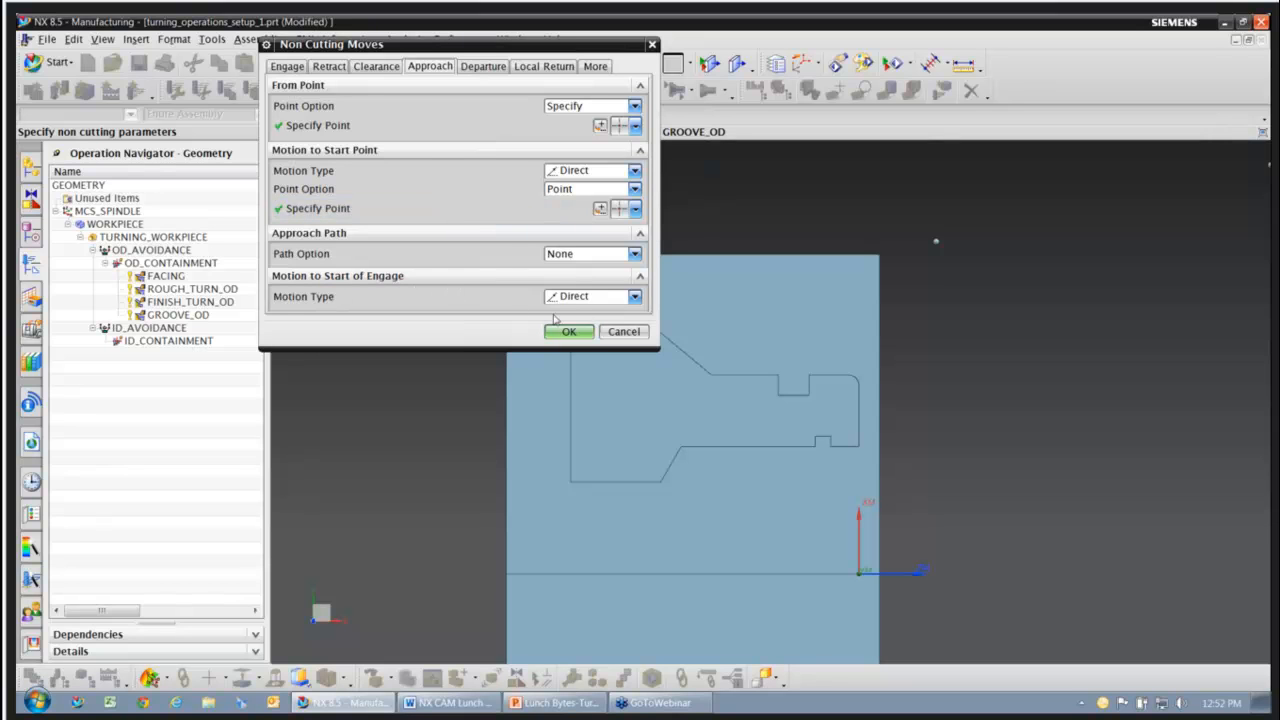
click(635, 297)
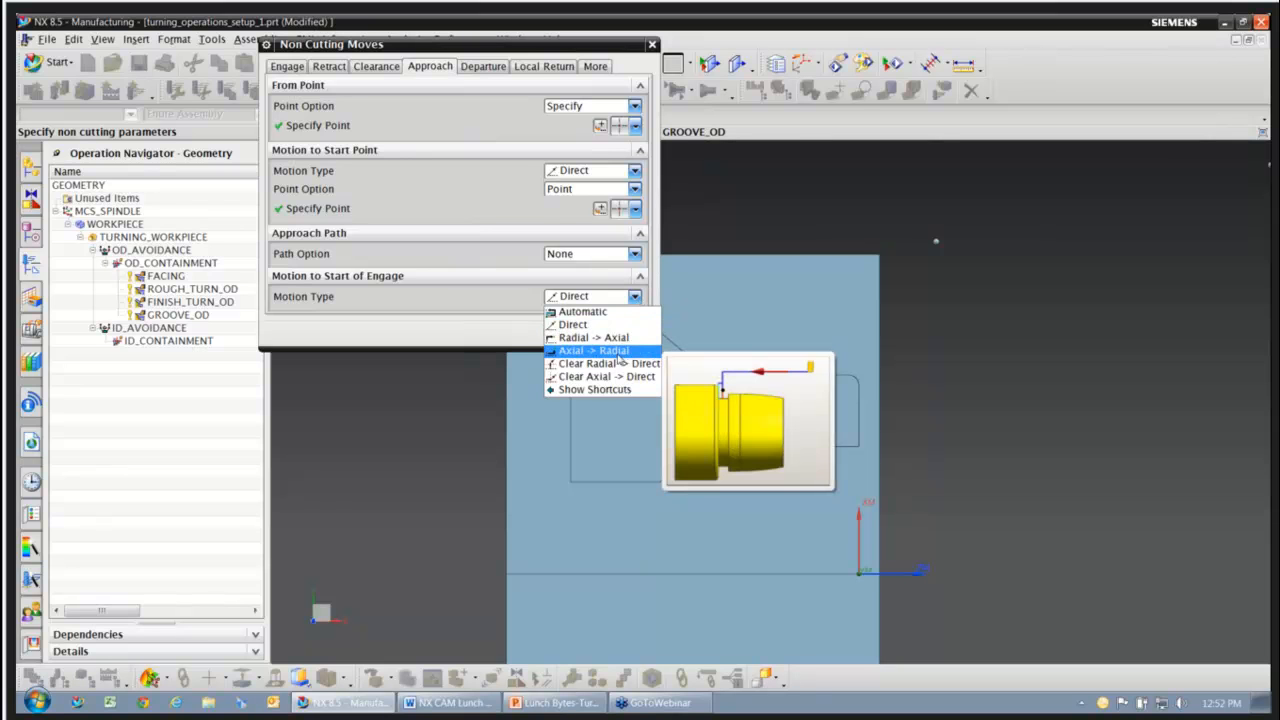
click(617, 351)
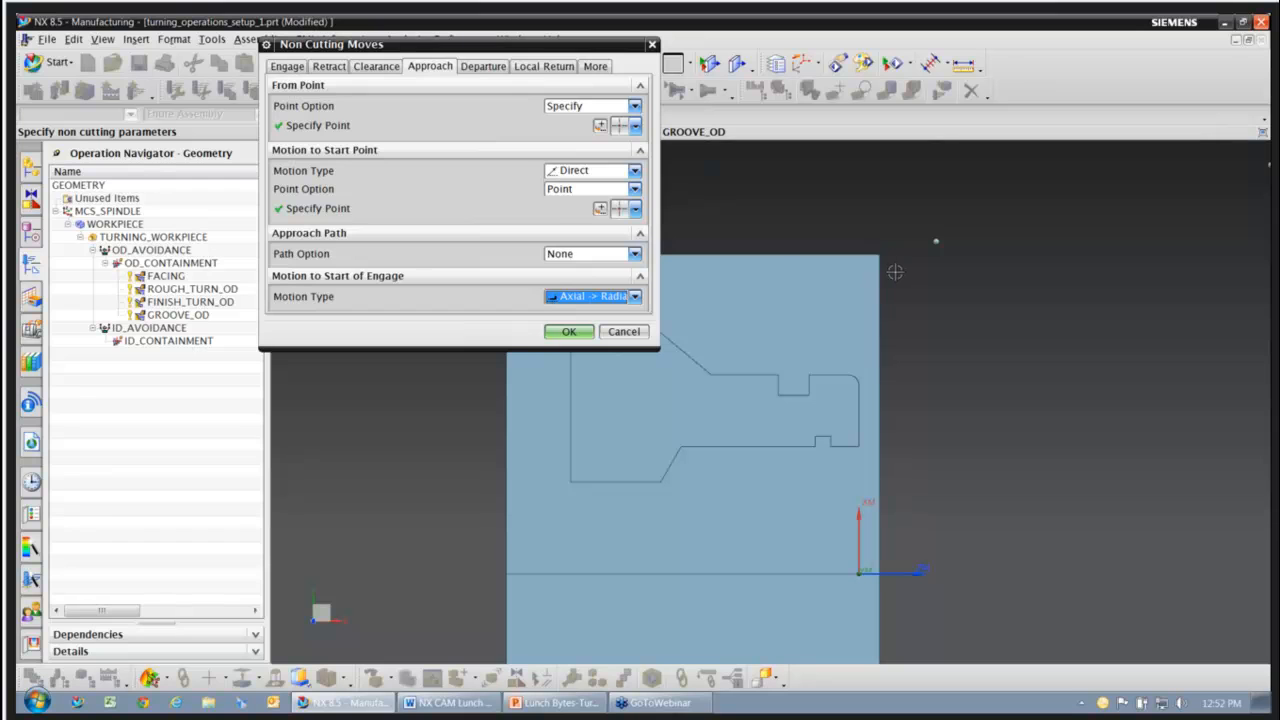
click(484, 67)
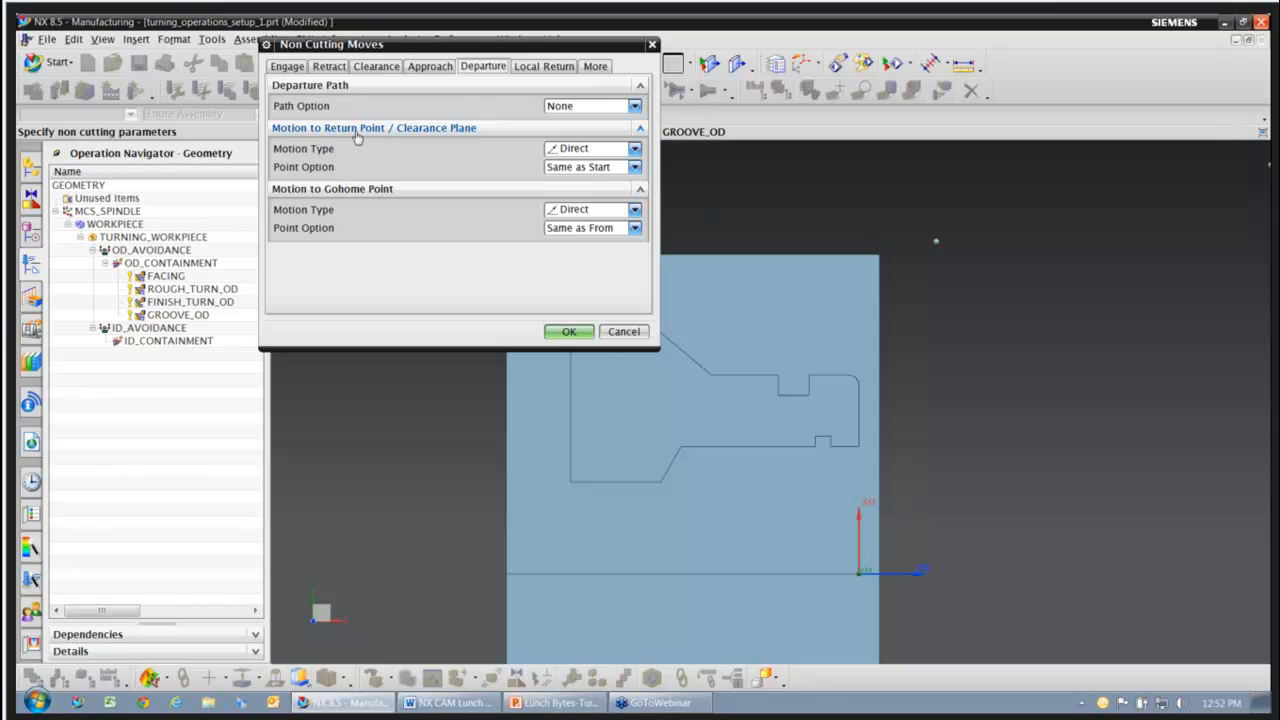
click(635, 149)
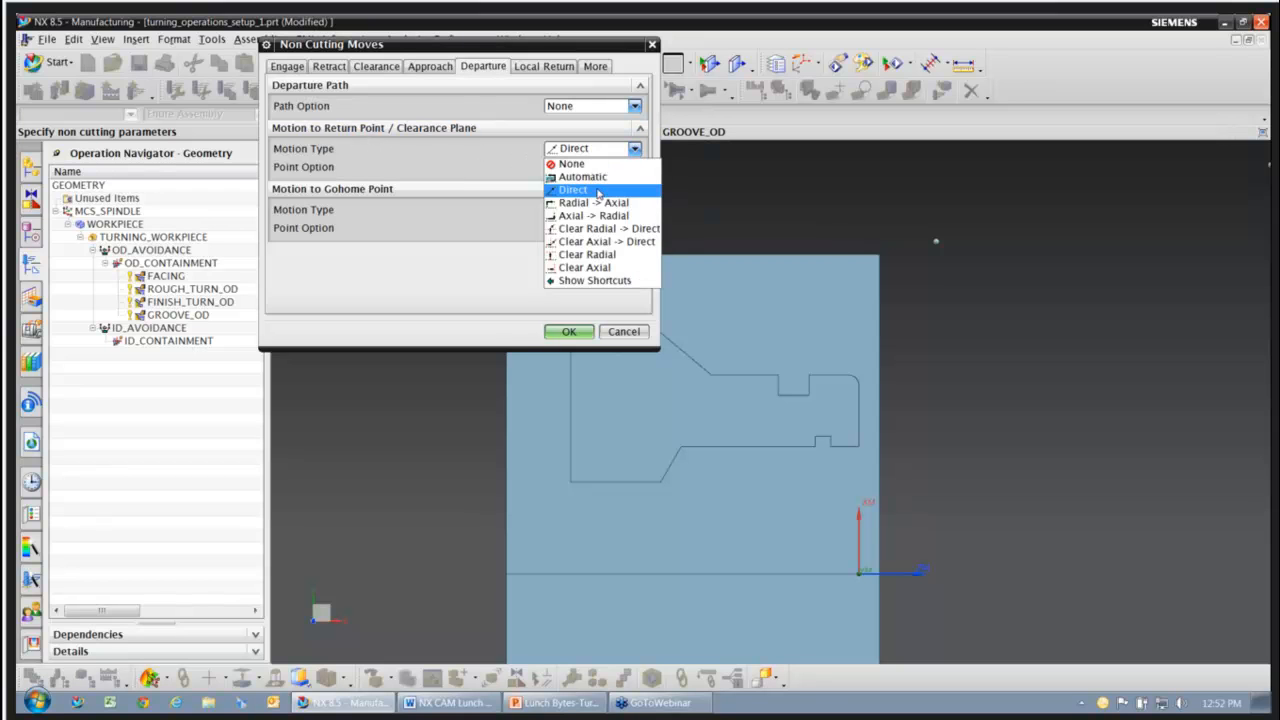
click(594, 204)
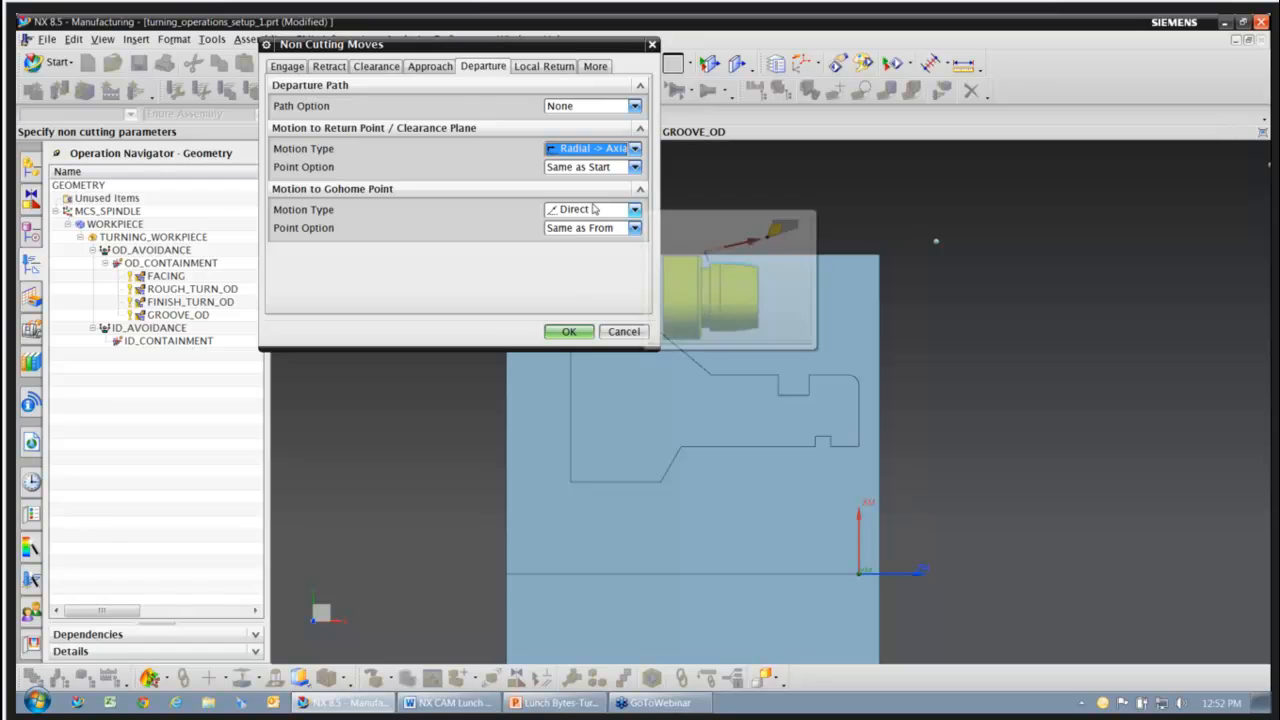
click(567, 331)
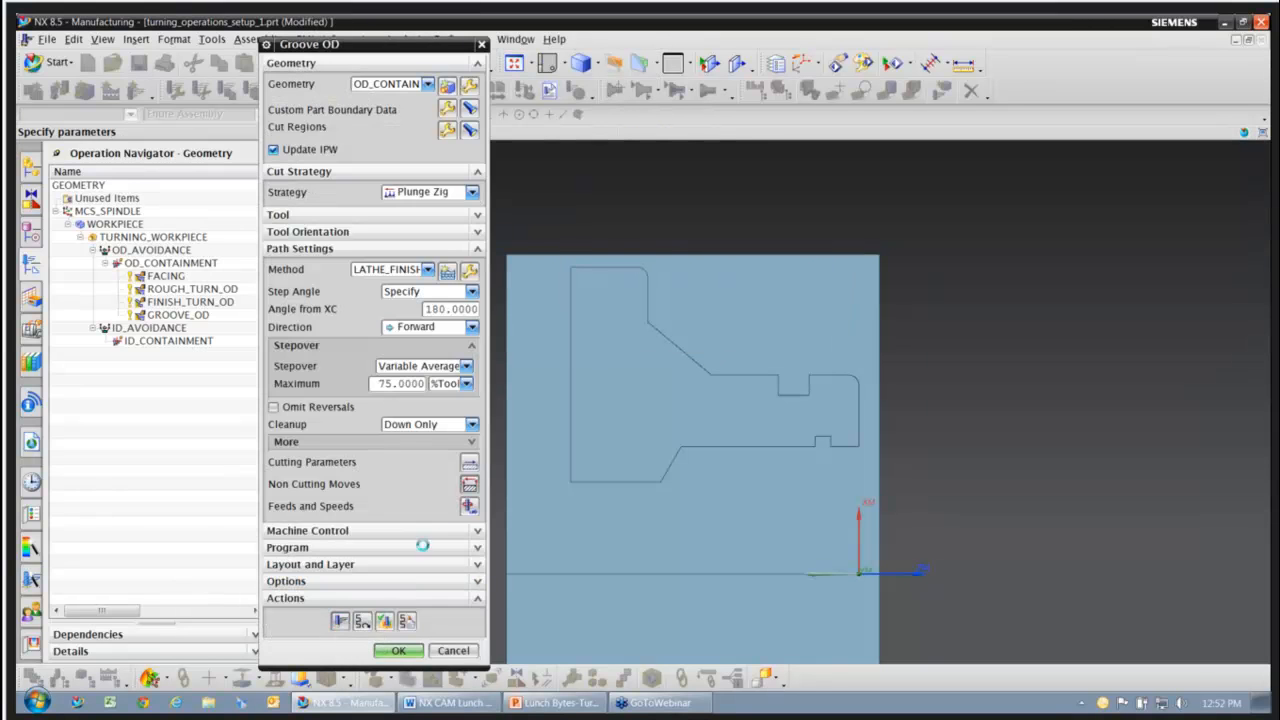
- Verify the regenerated grooving tool path by stepping through its motions one at a time, and accept the operation
click(387, 621)
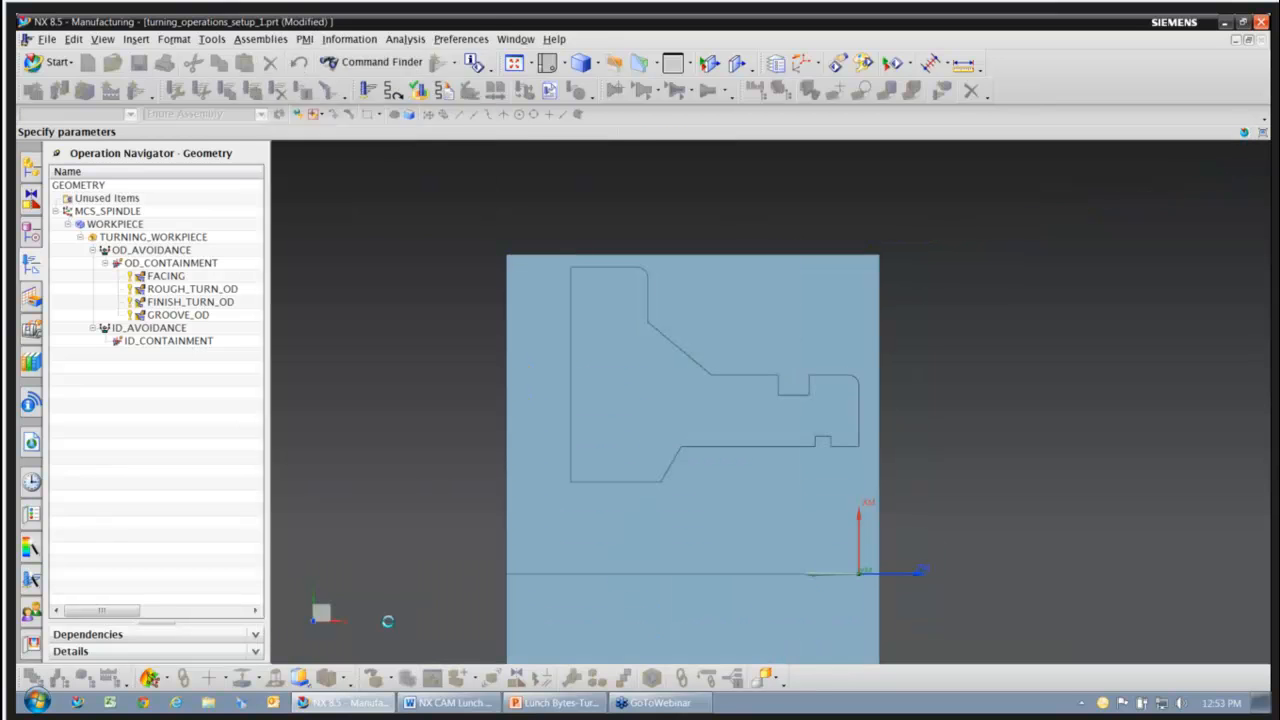
click(396, 563)
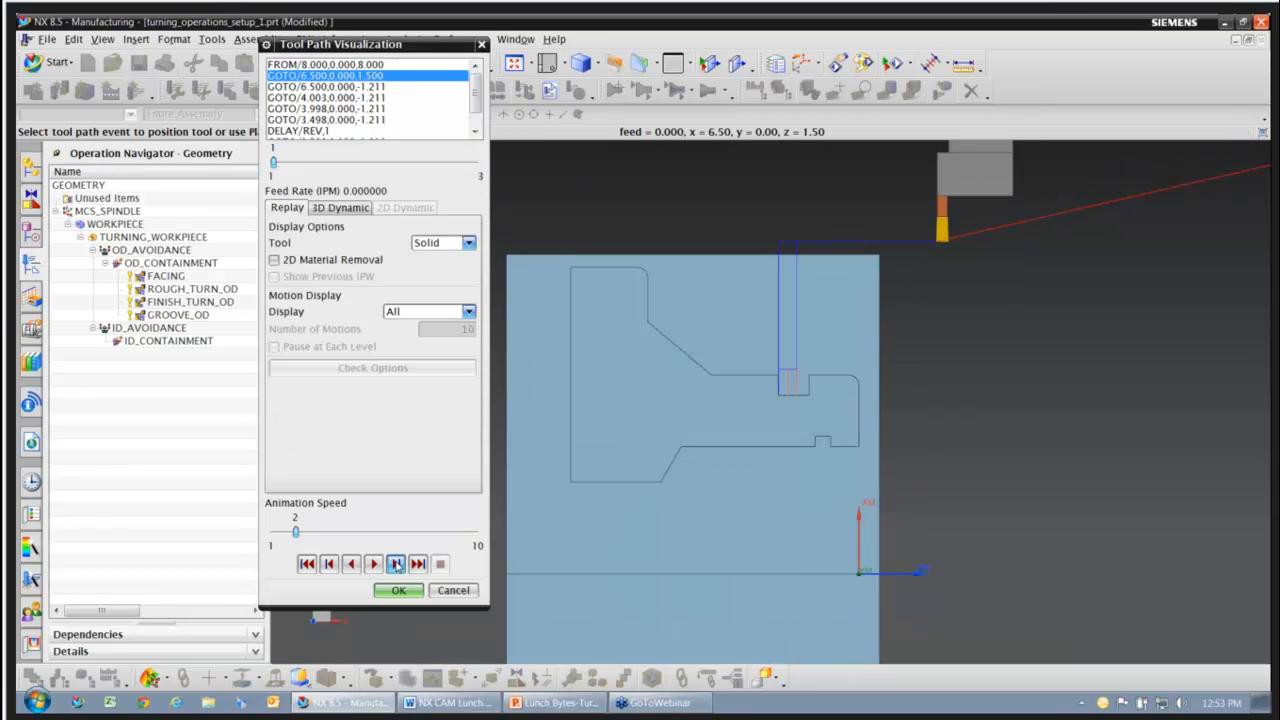
click(396, 563)
click(396, 563)
click(396, 563)
click(396, 563)
click(396, 563)
click(396, 563)
click(396, 563)
click(396, 563)
click(396, 563)
click(396, 563)
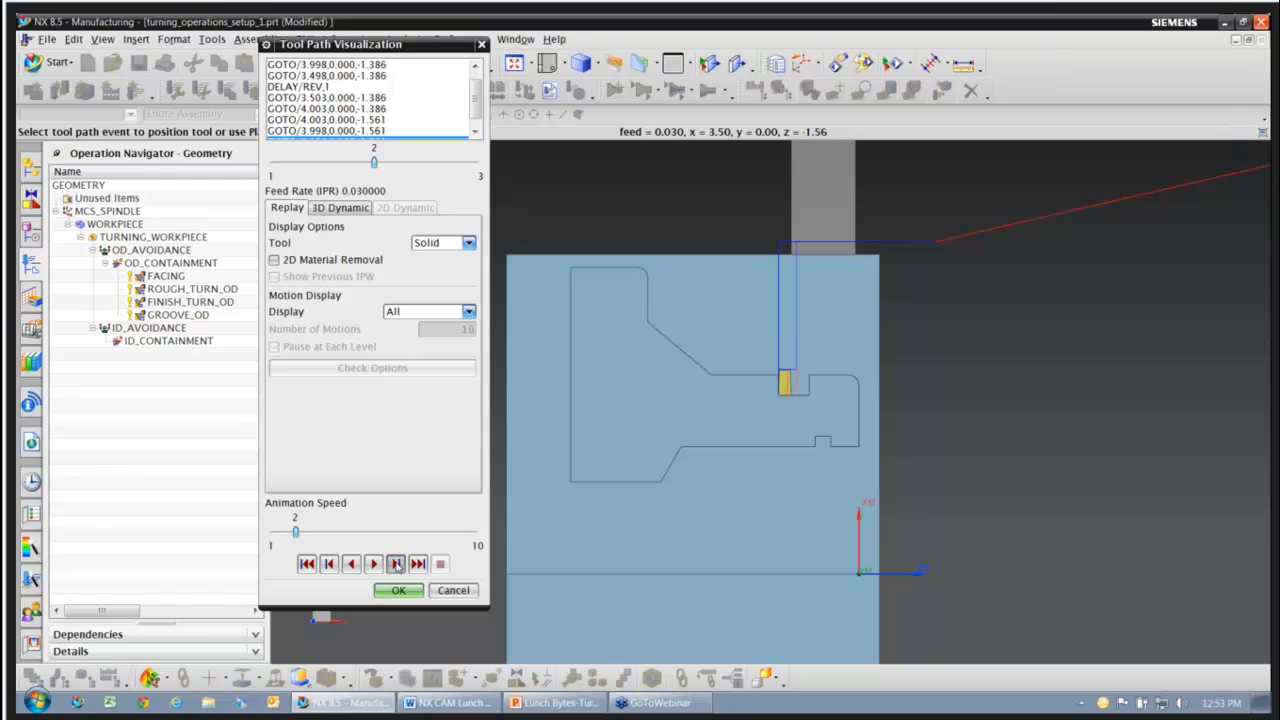
click(396, 563)
click(396, 563)
click(396, 563)
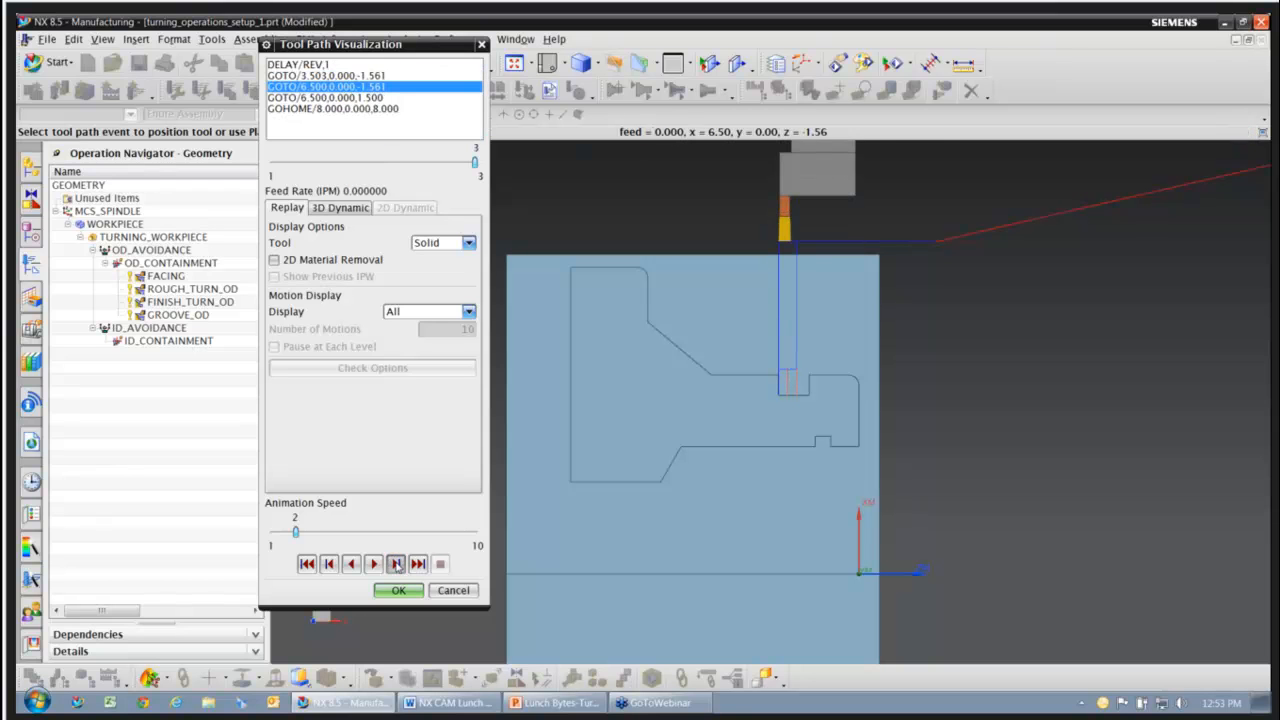
click(396, 563)
click(398, 590)
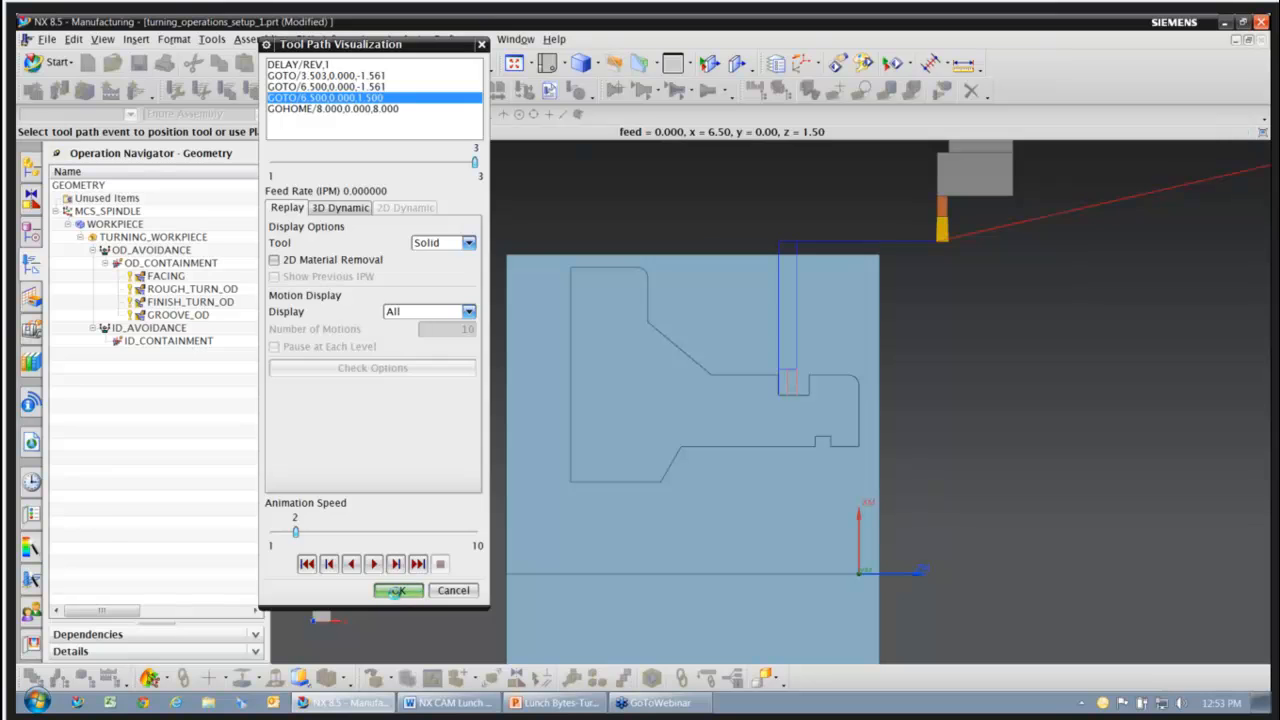
click(396, 653)
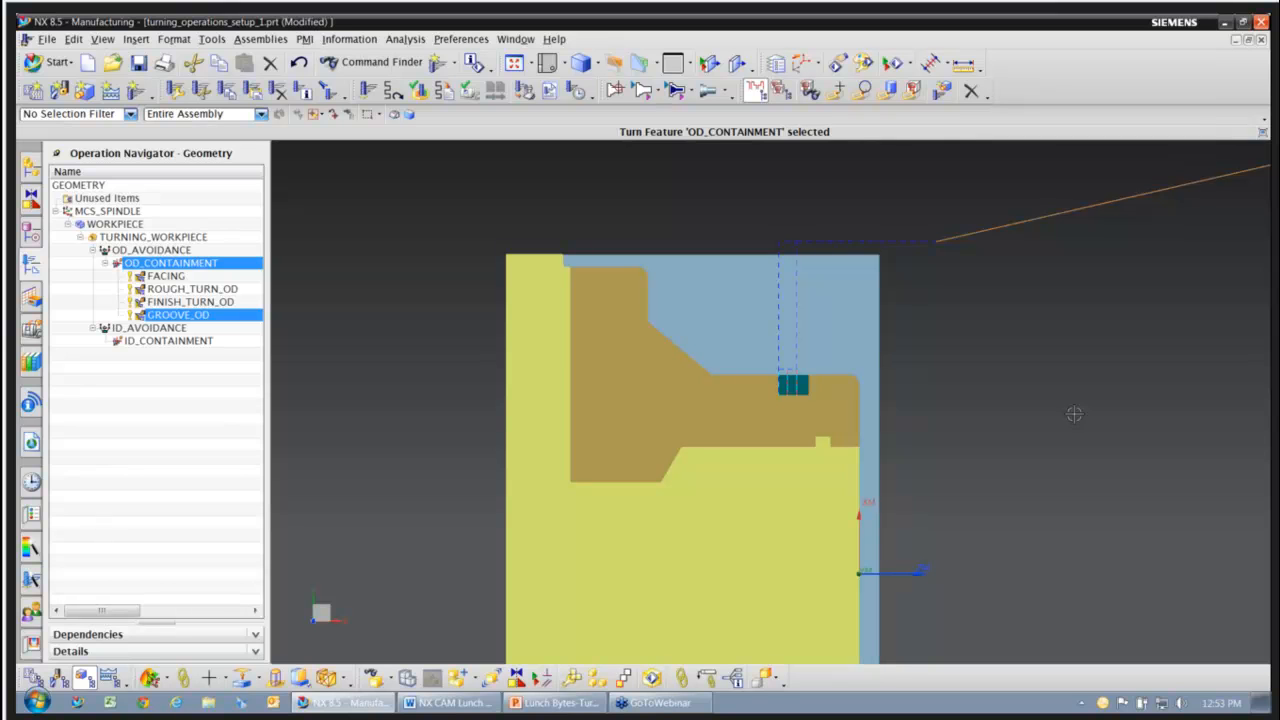
- Create a SPOTDRILL tool in turret STATION_04 with a diameter of 0.5
scroll(1000, 430, down, 4)
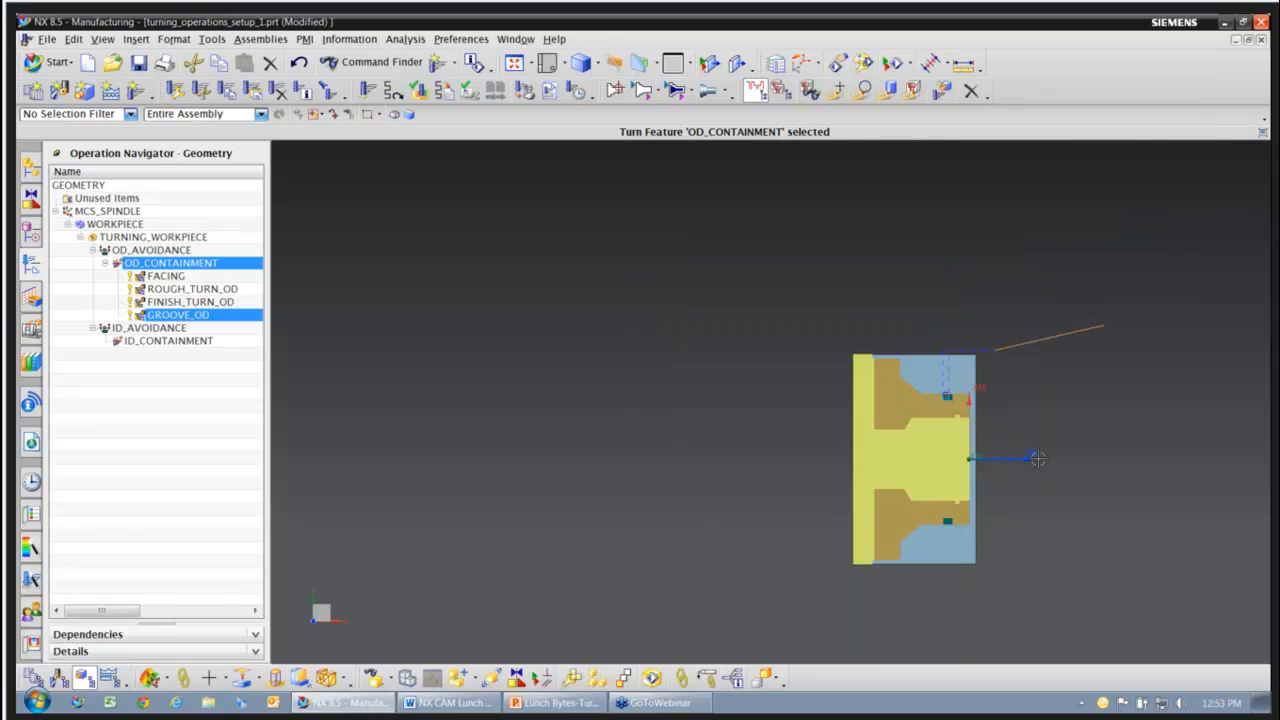
scroll(1035, 495, up, 1)
scroll(1017, 419, up, 1)
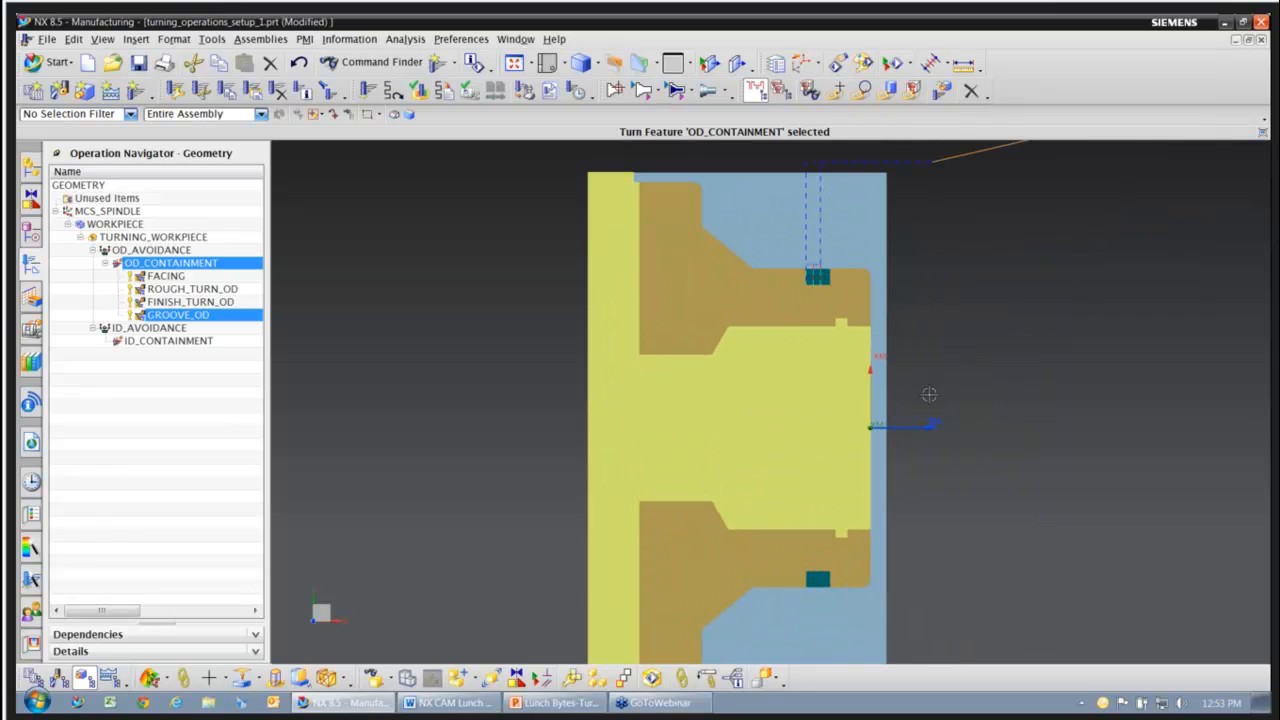
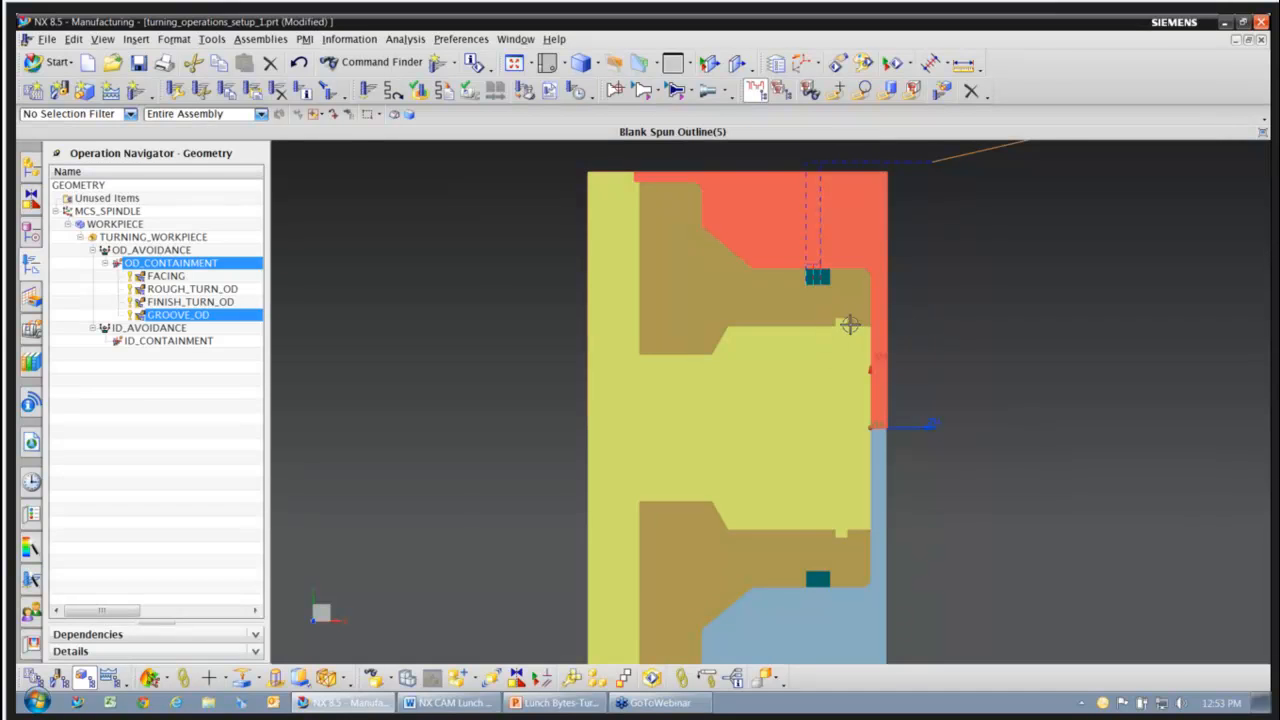
click(176, 418)
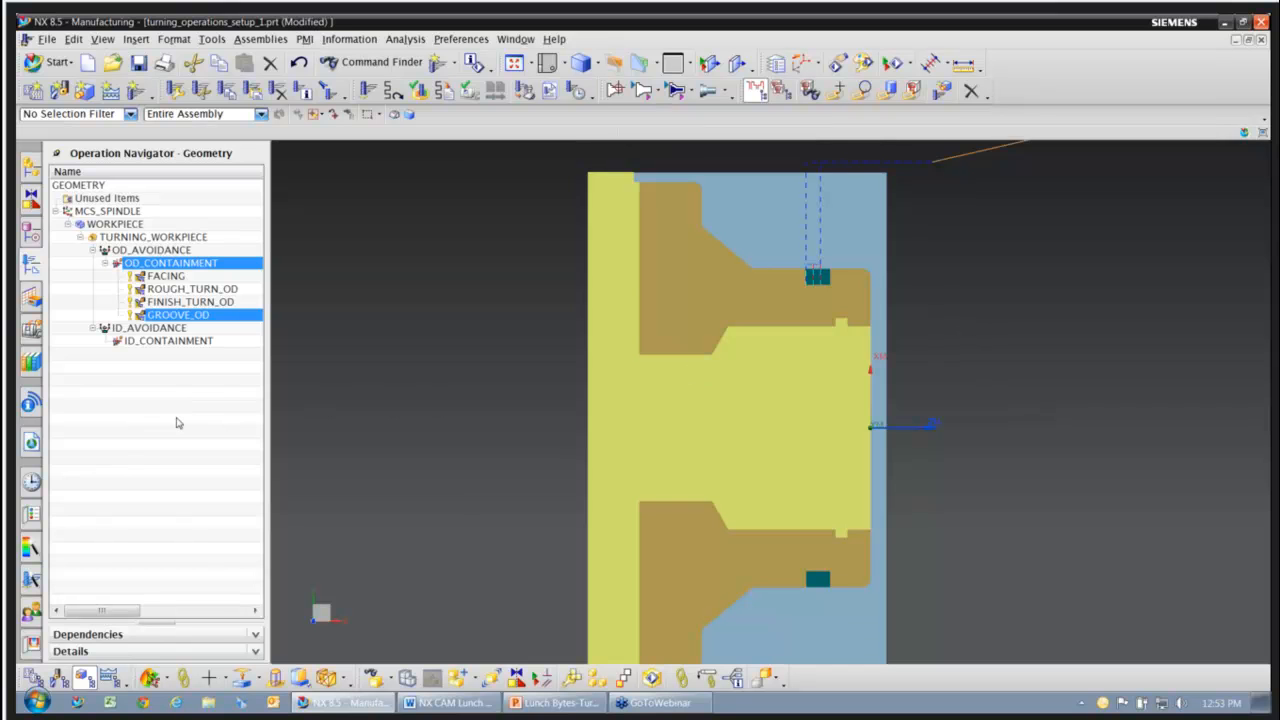
click(60, 678)
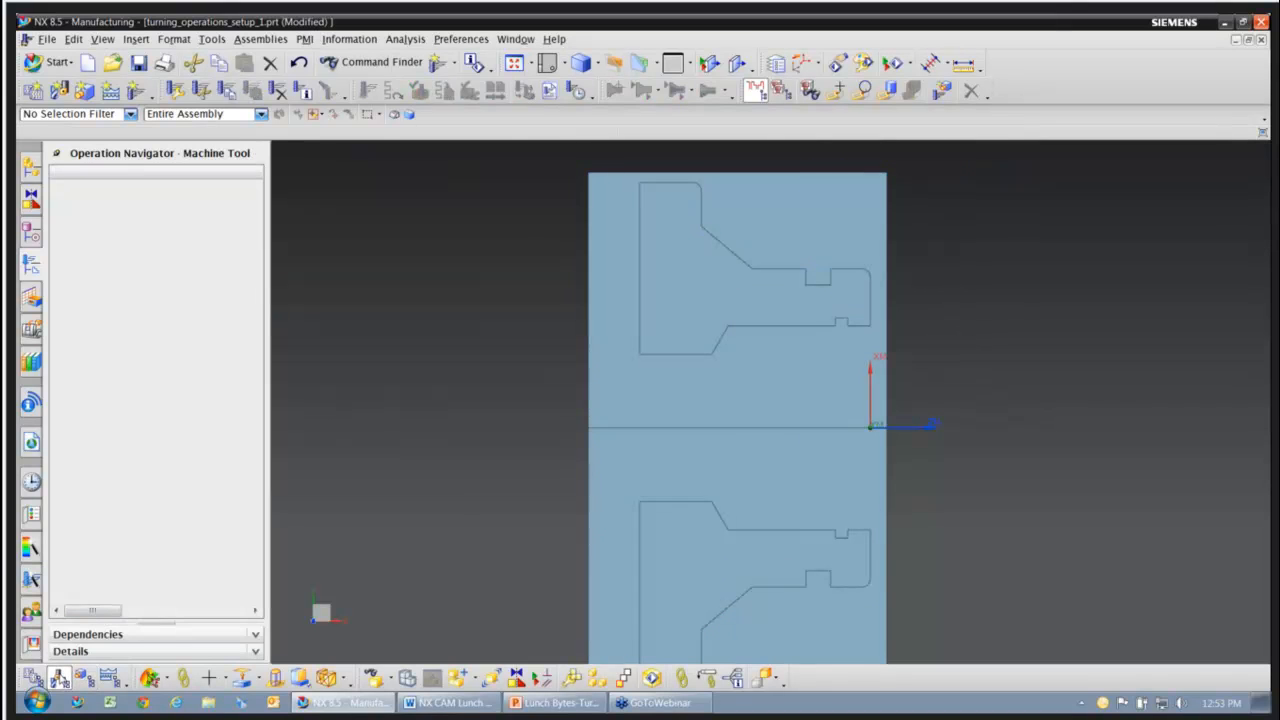
click(61, 92)
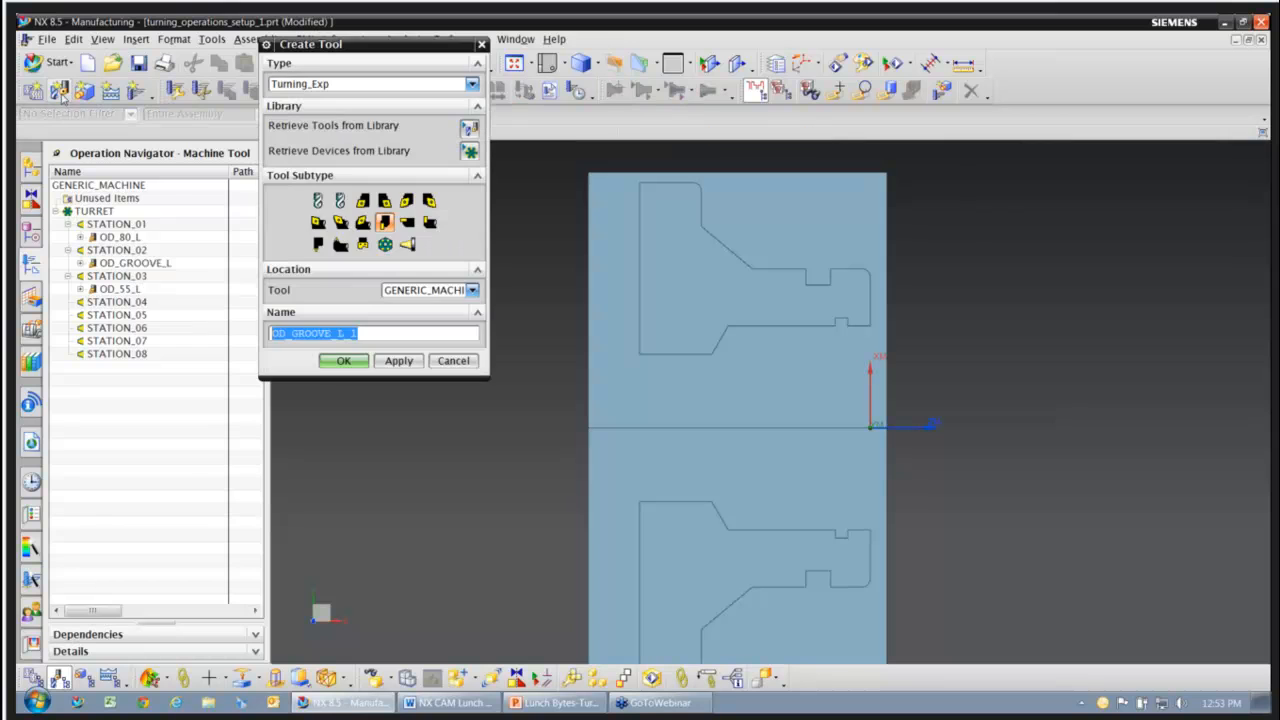
click(317, 201)
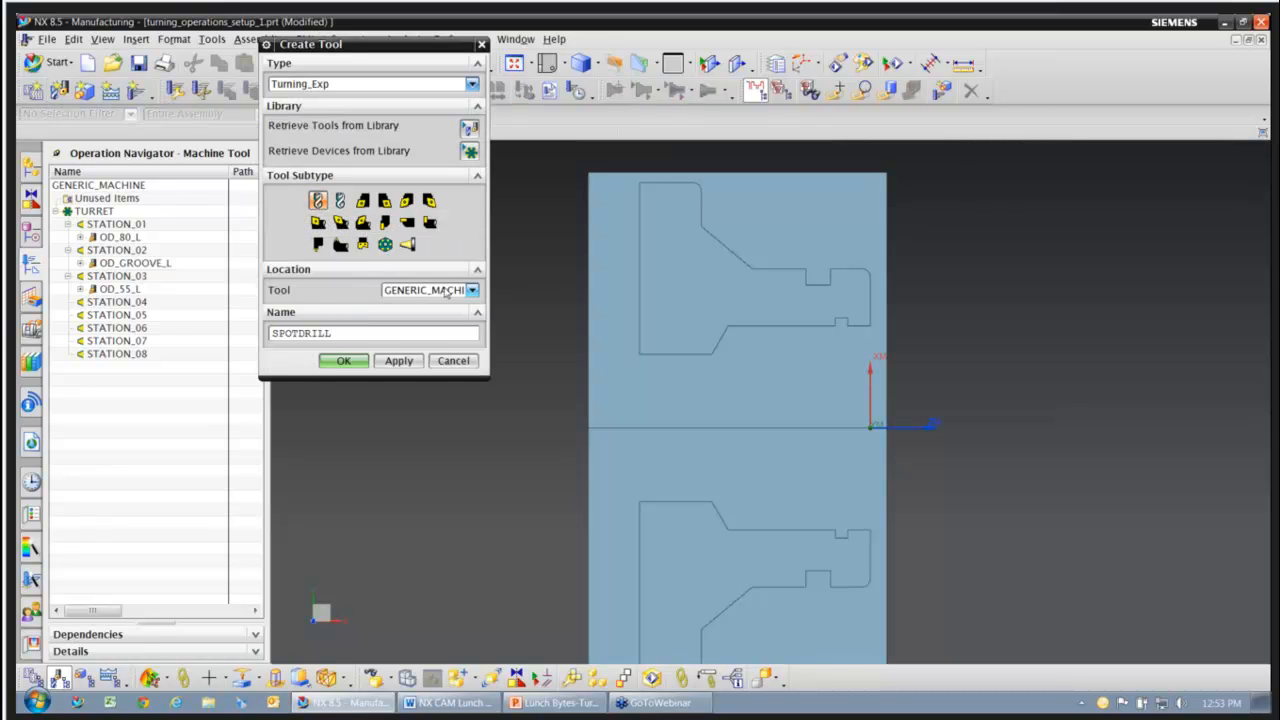
click(451, 292)
click(446, 333)
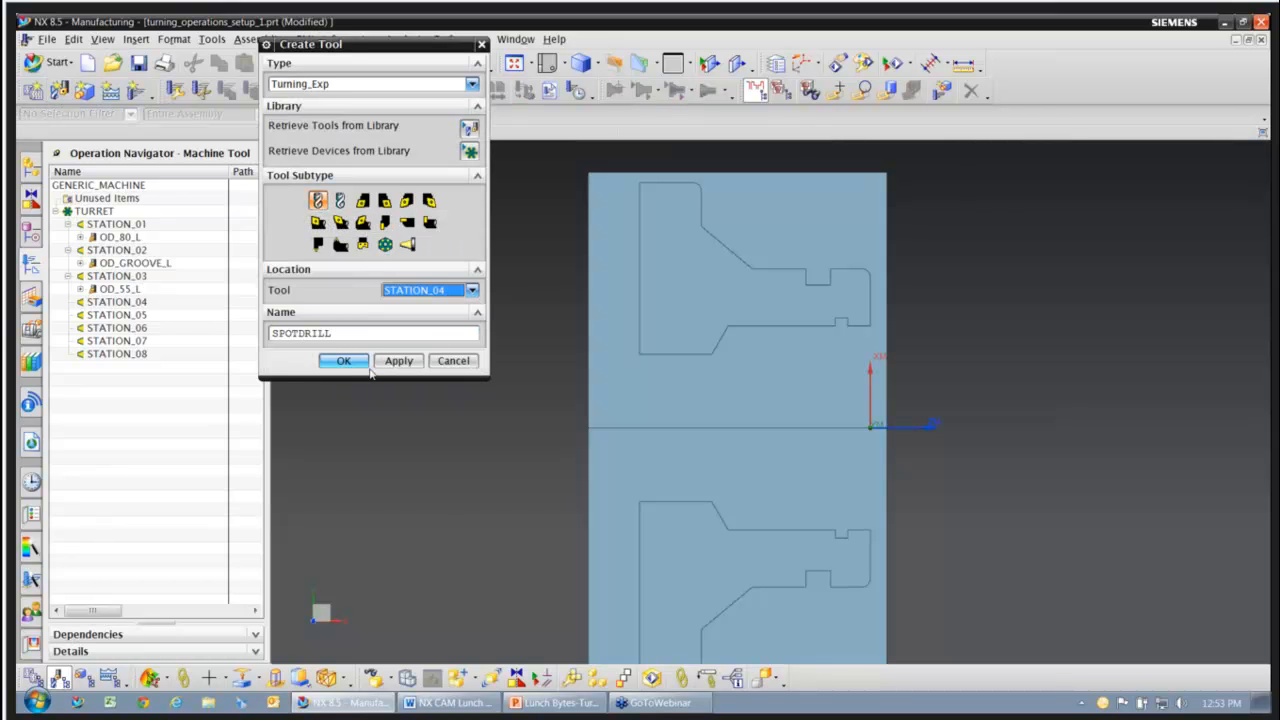
click(344, 363)
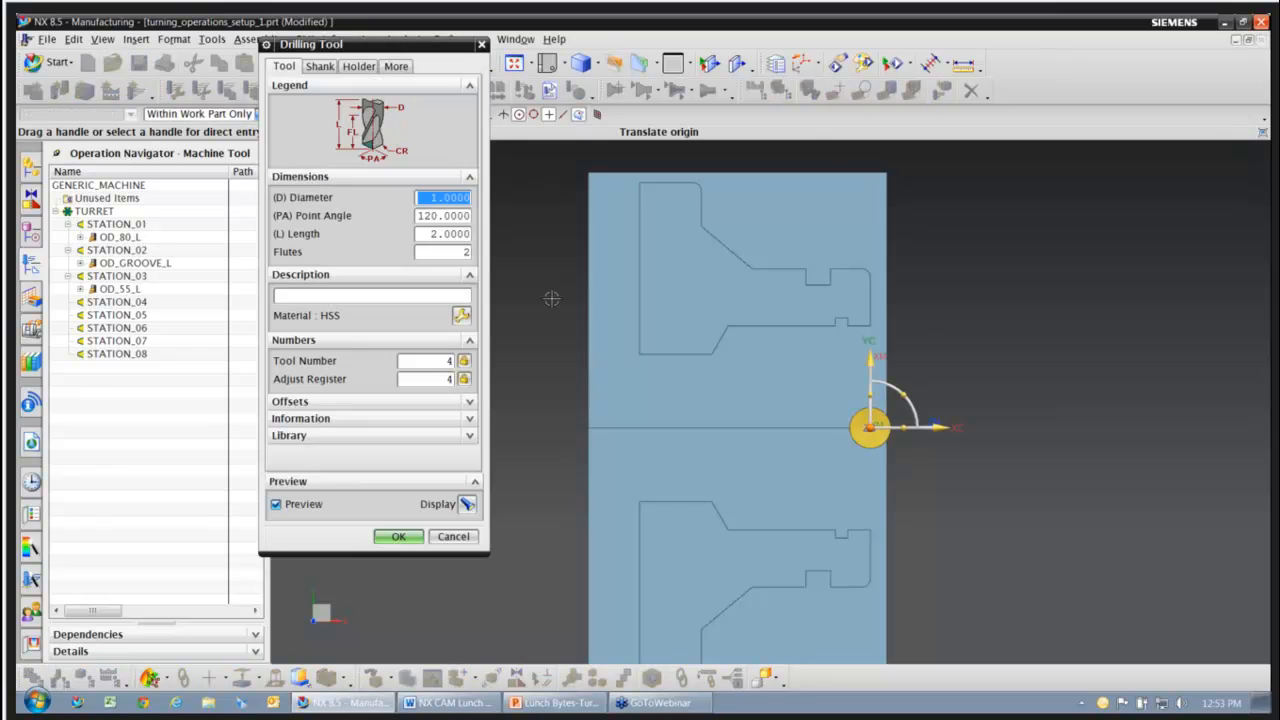
text(.5)
key(Tab)
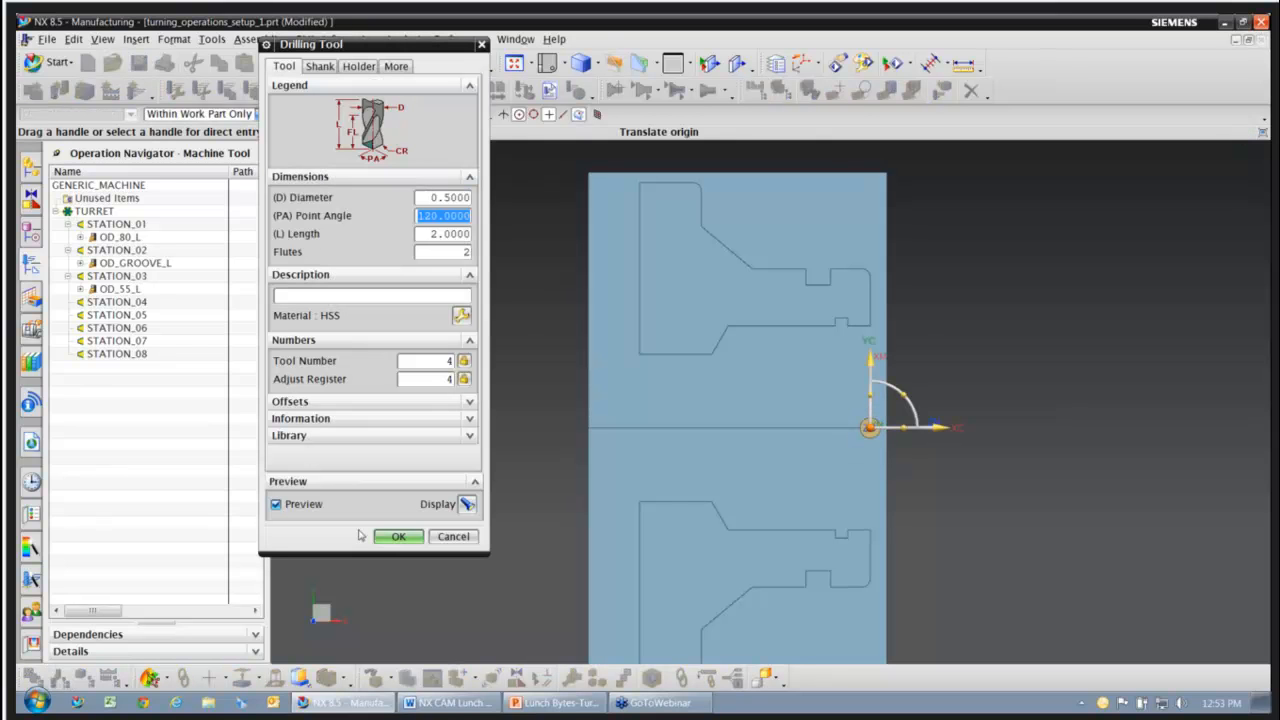
click(401, 540)
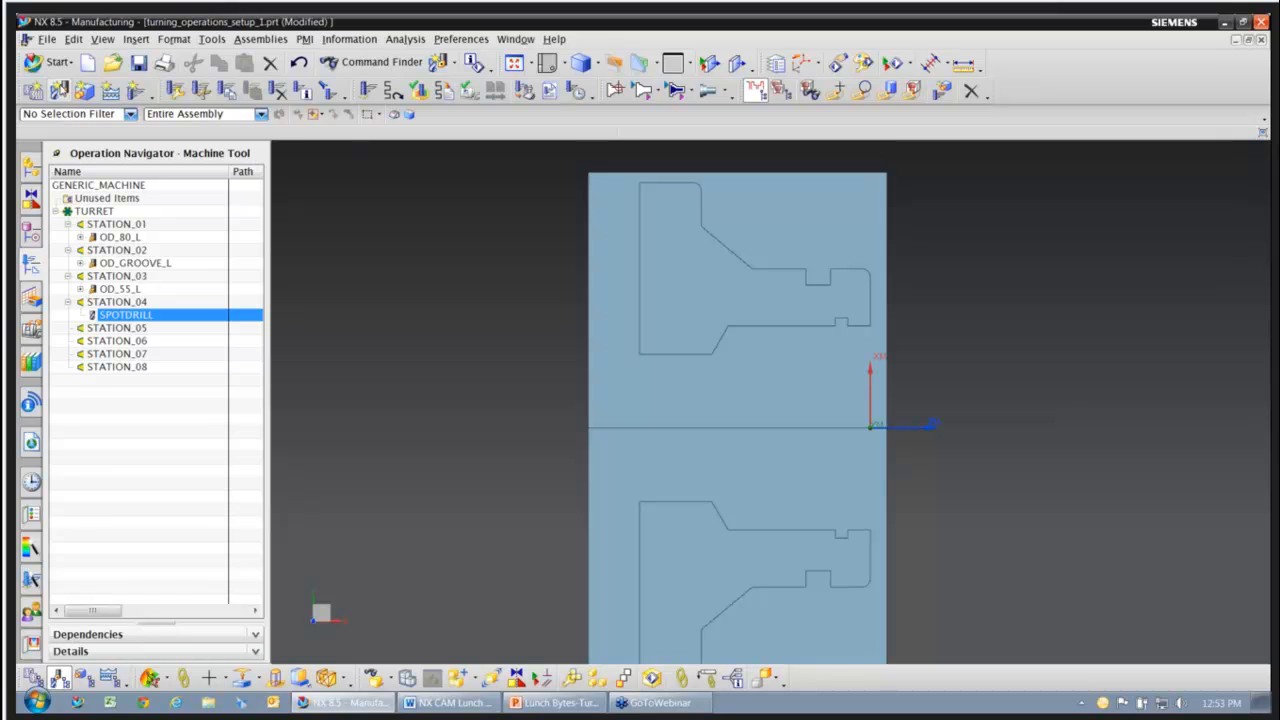
- Create a DRILL tool in turret STATION_05 with a diameter of 2
click(60, 90)
click(340, 200)
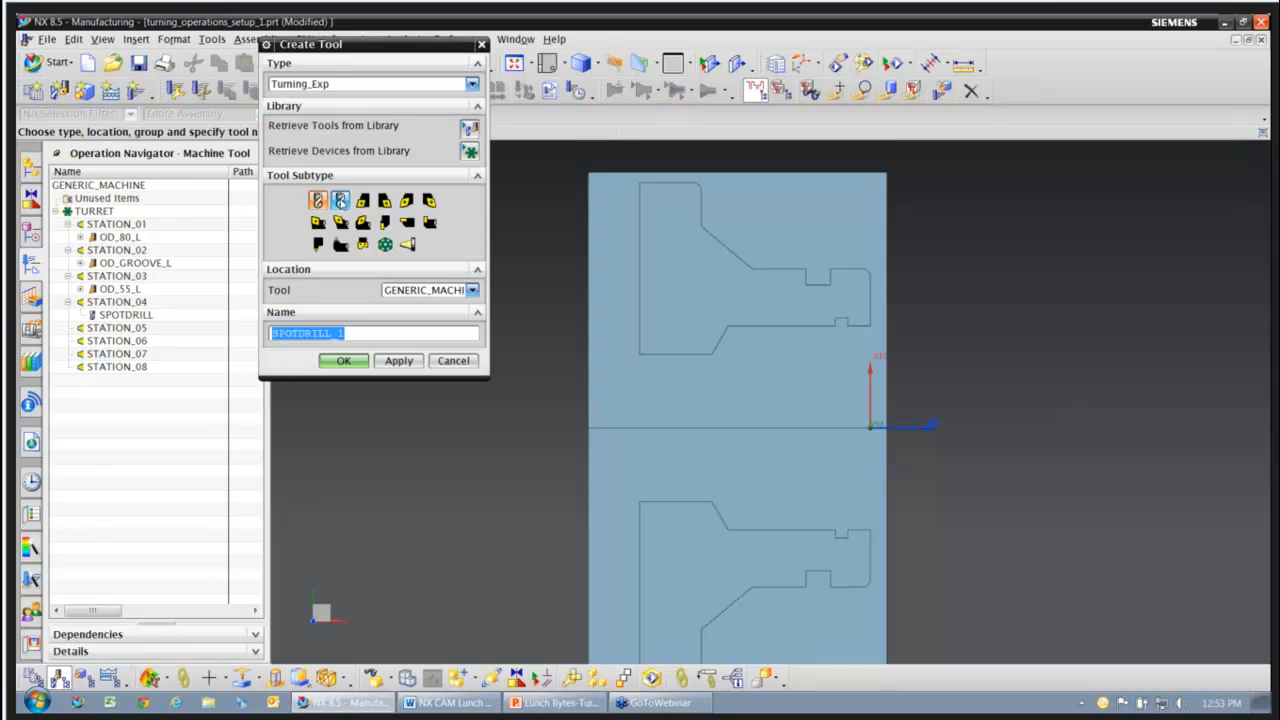
click(472, 290)
click(447, 331)
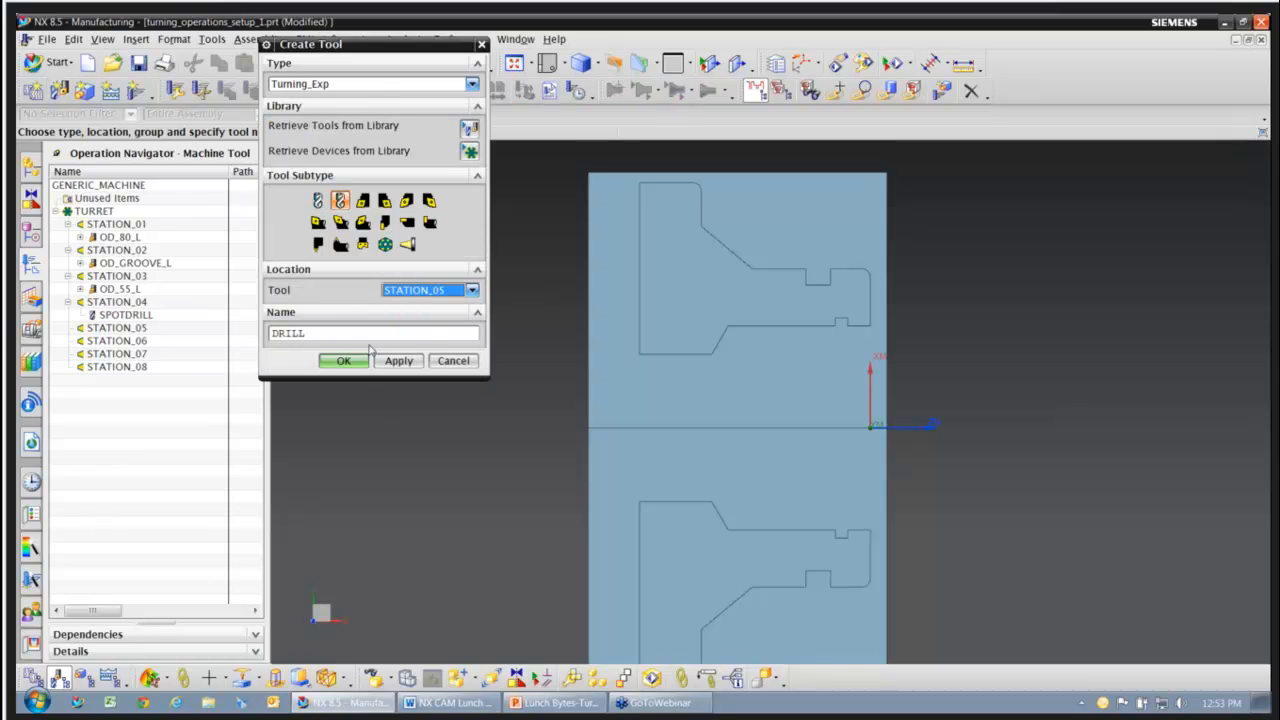
click(344, 361)
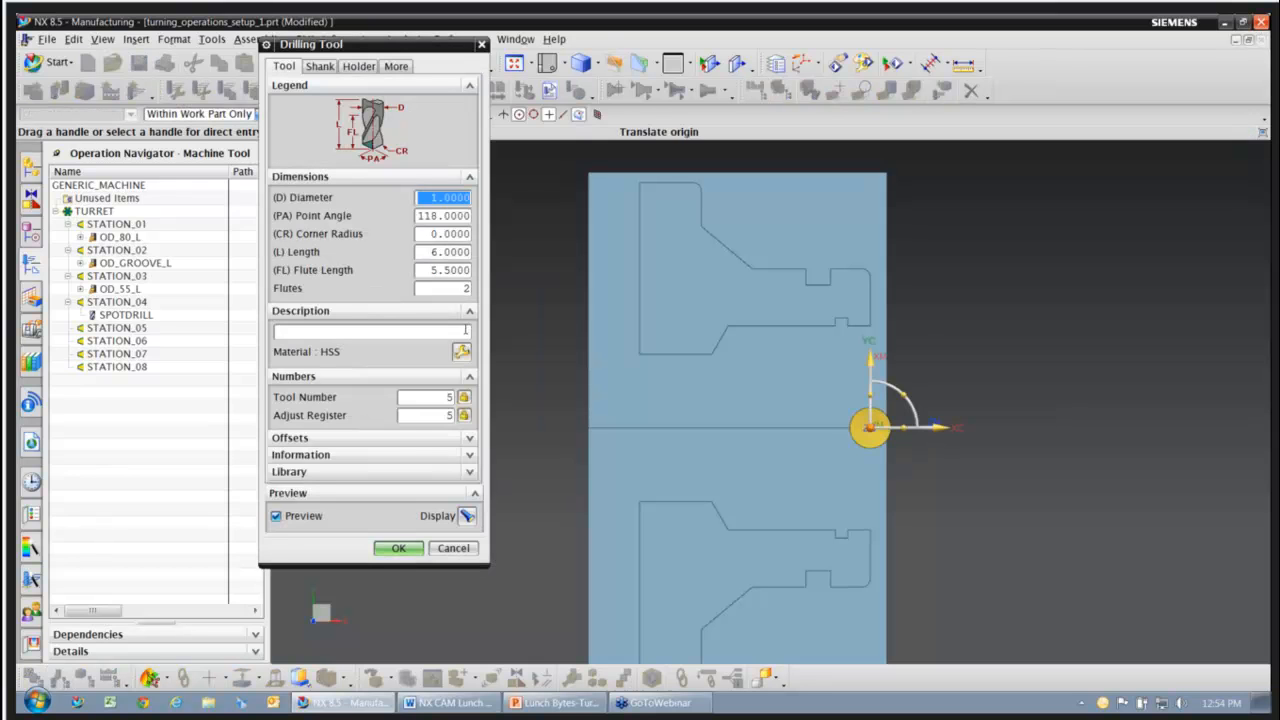
text(2)
key(Tab)
click(395, 547)
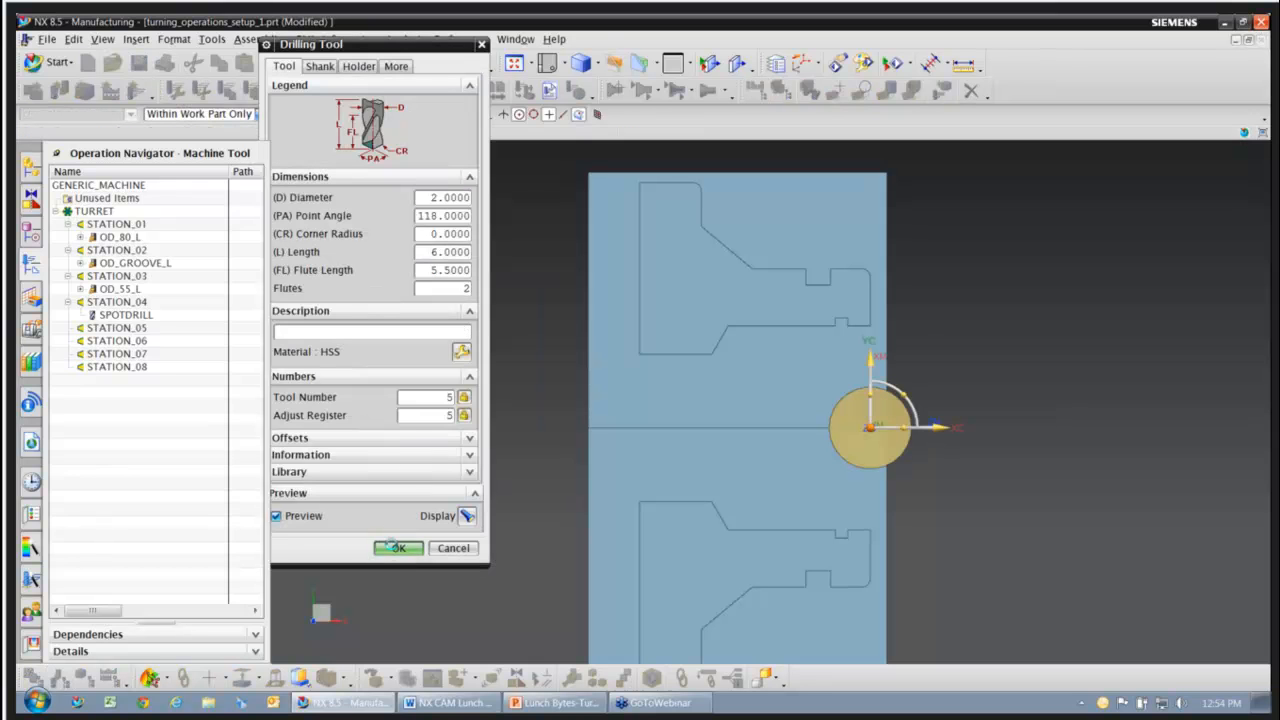
- Create an ID_80_L turning tool in turret STATION_06 with its default parameters
click(60, 91)
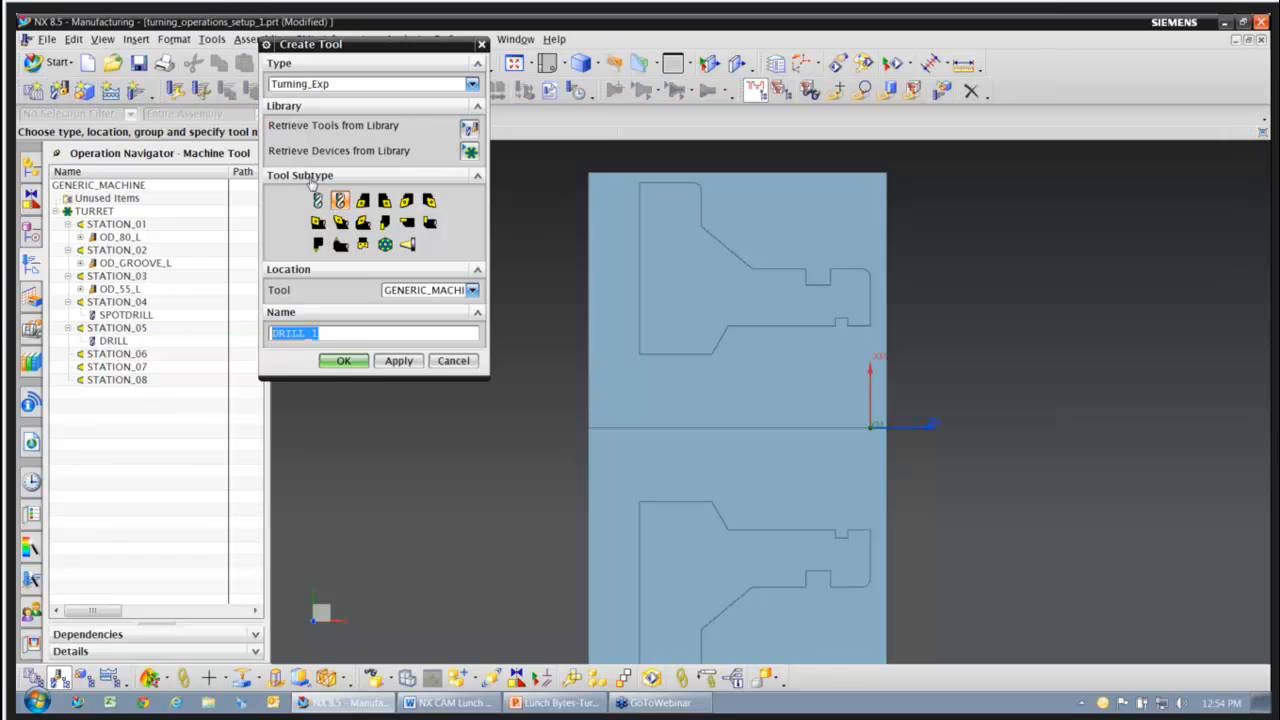
click(318, 222)
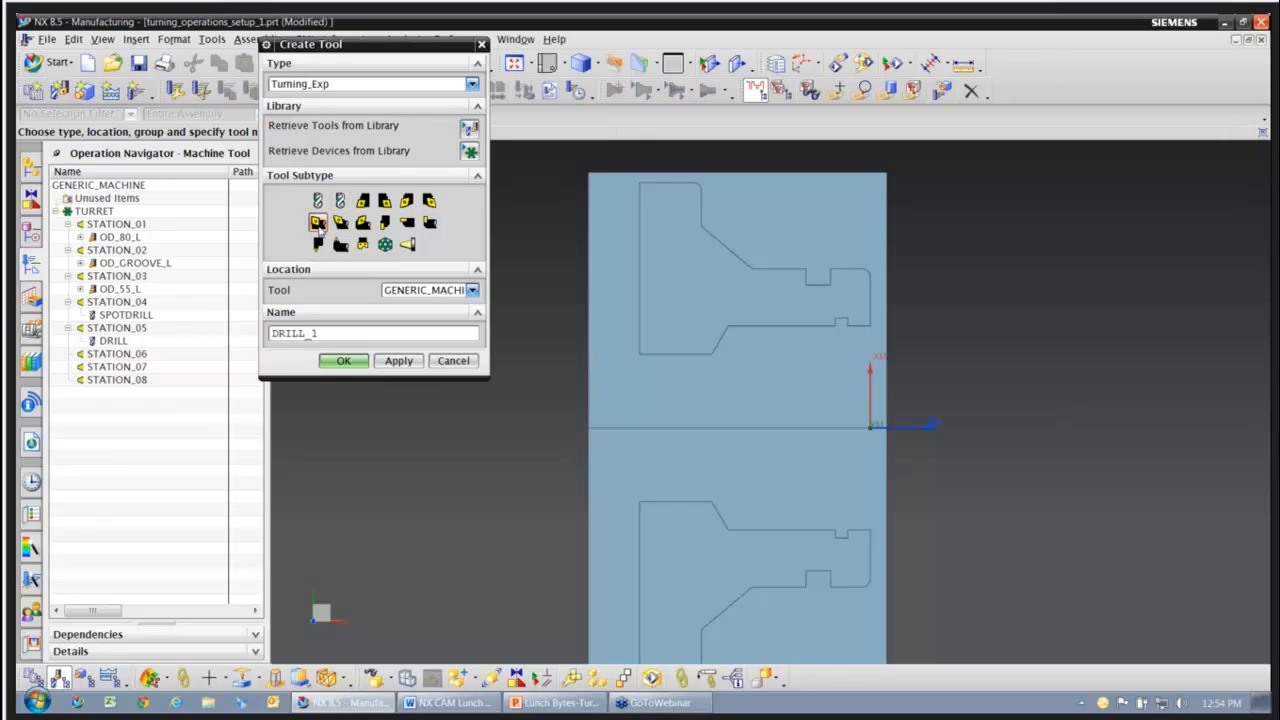
click(443, 295)
click(415, 329)
click(343, 360)
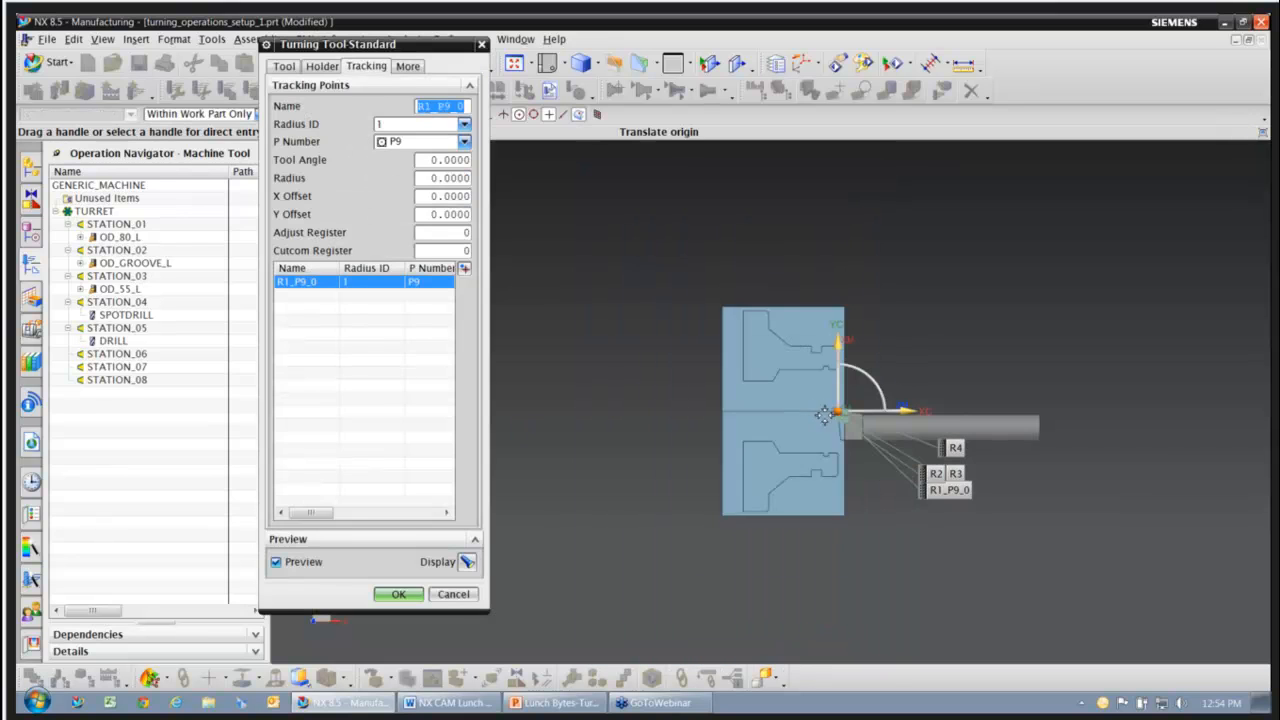
click(398, 594)
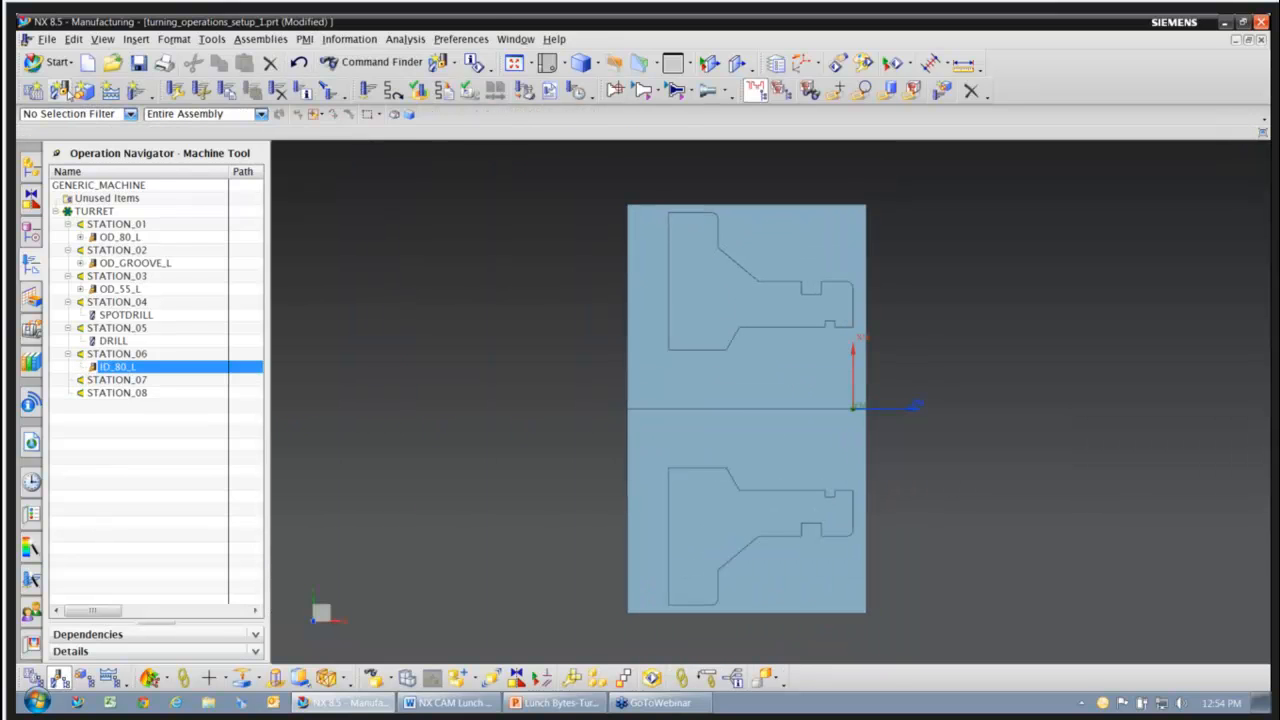
- Create an ID_55_L turning tool in turret STATION_07 with its default parameters
click(59, 90)
click(342, 226)
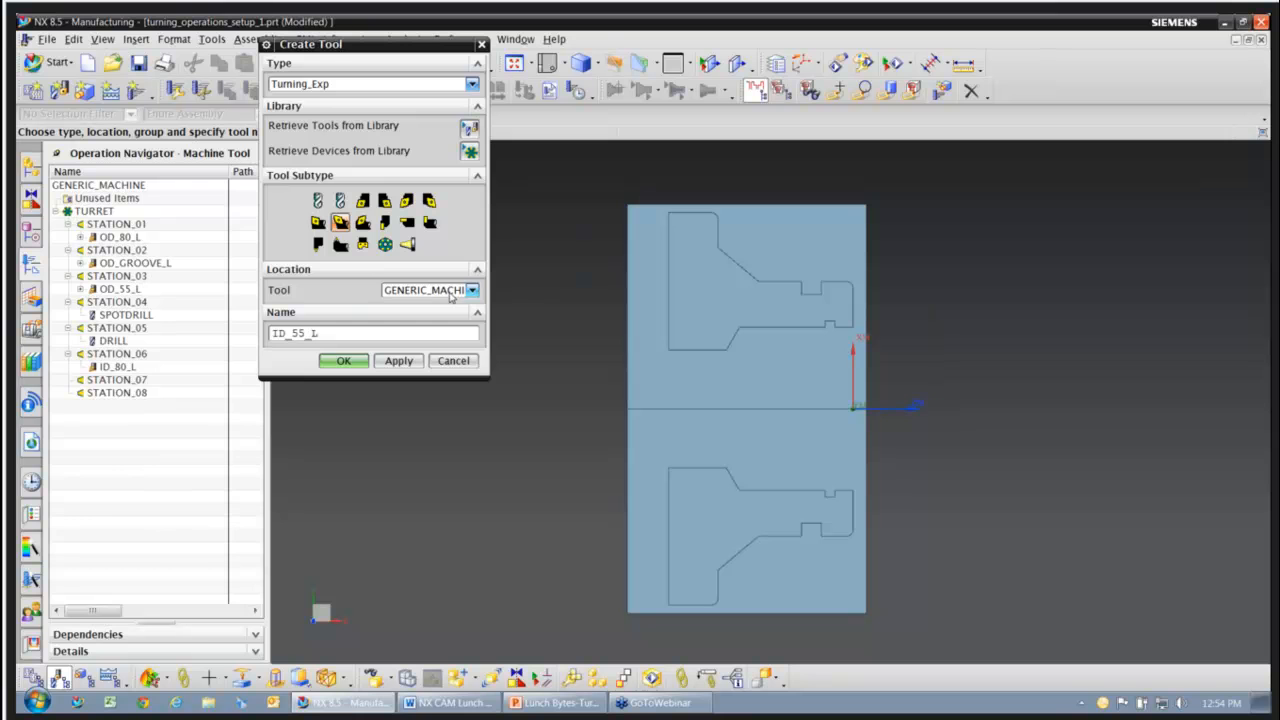
click(450, 294)
click(443, 330)
click(342, 362)
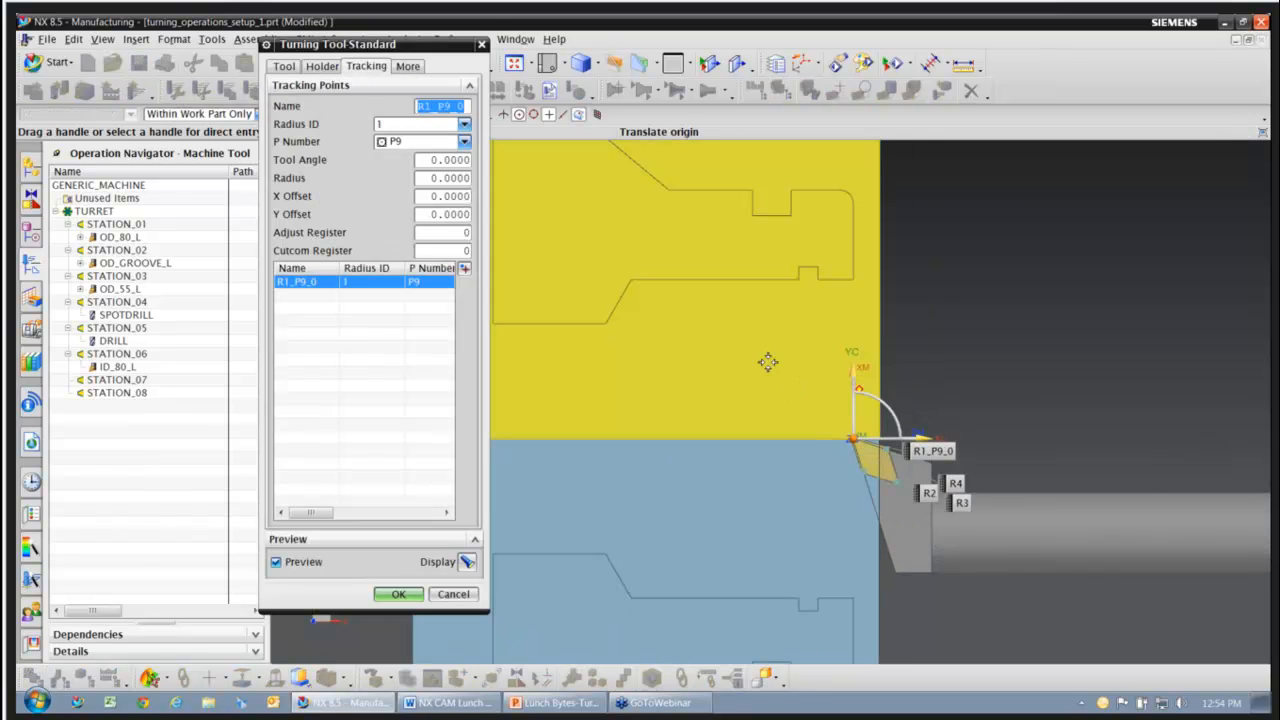
click(380, 598)
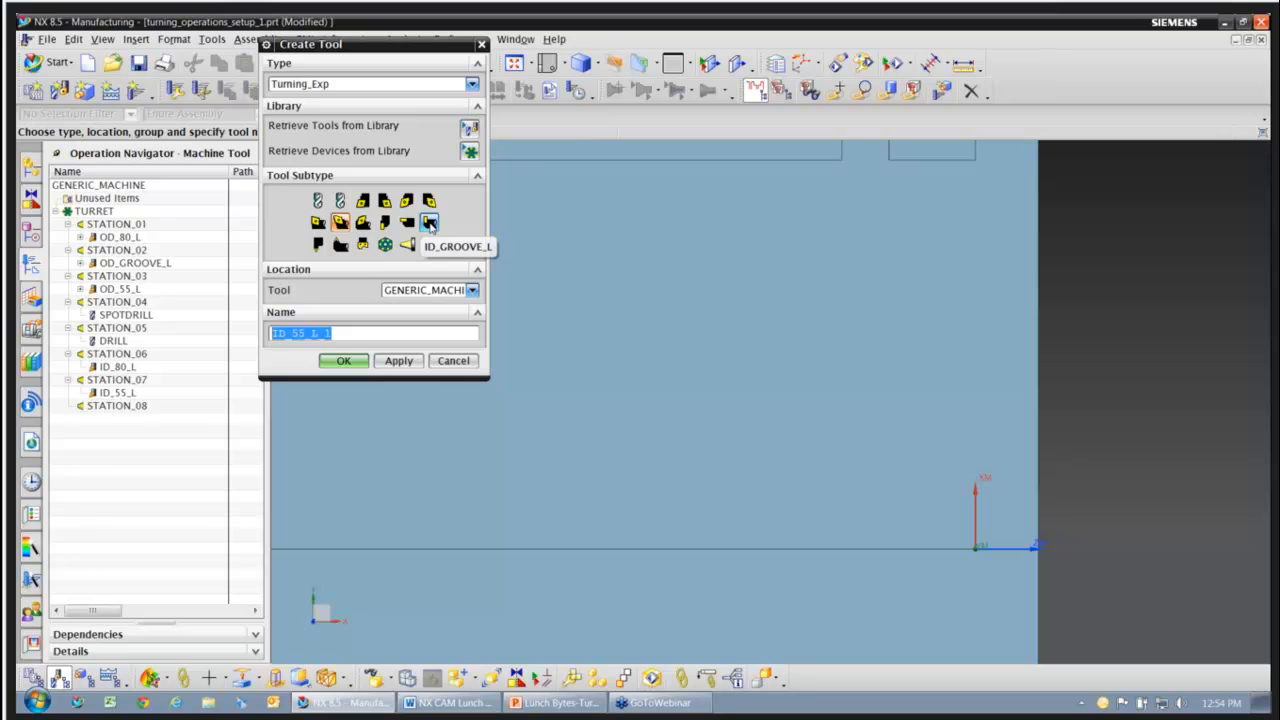
- Create an ID_GROOVE_L grooving tool in turret STATION_08
click(430, 224)
click(472, 290)
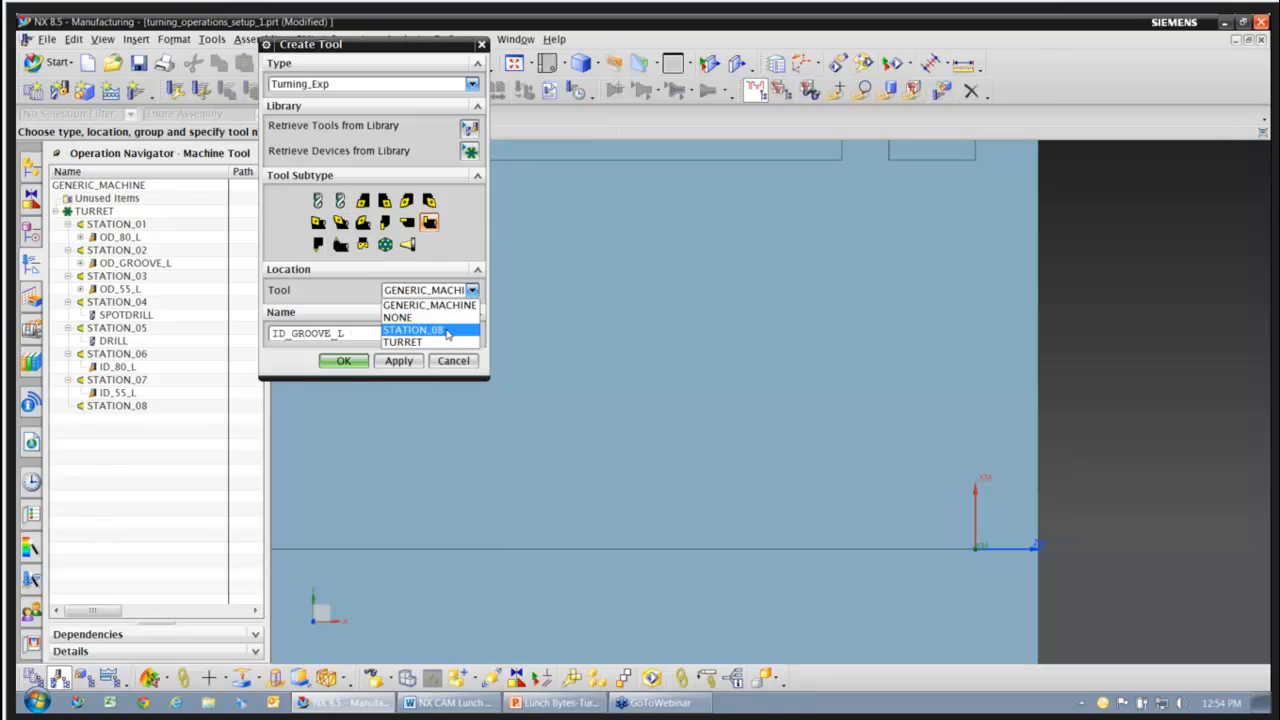
click(415, 326)
click(358, 361)
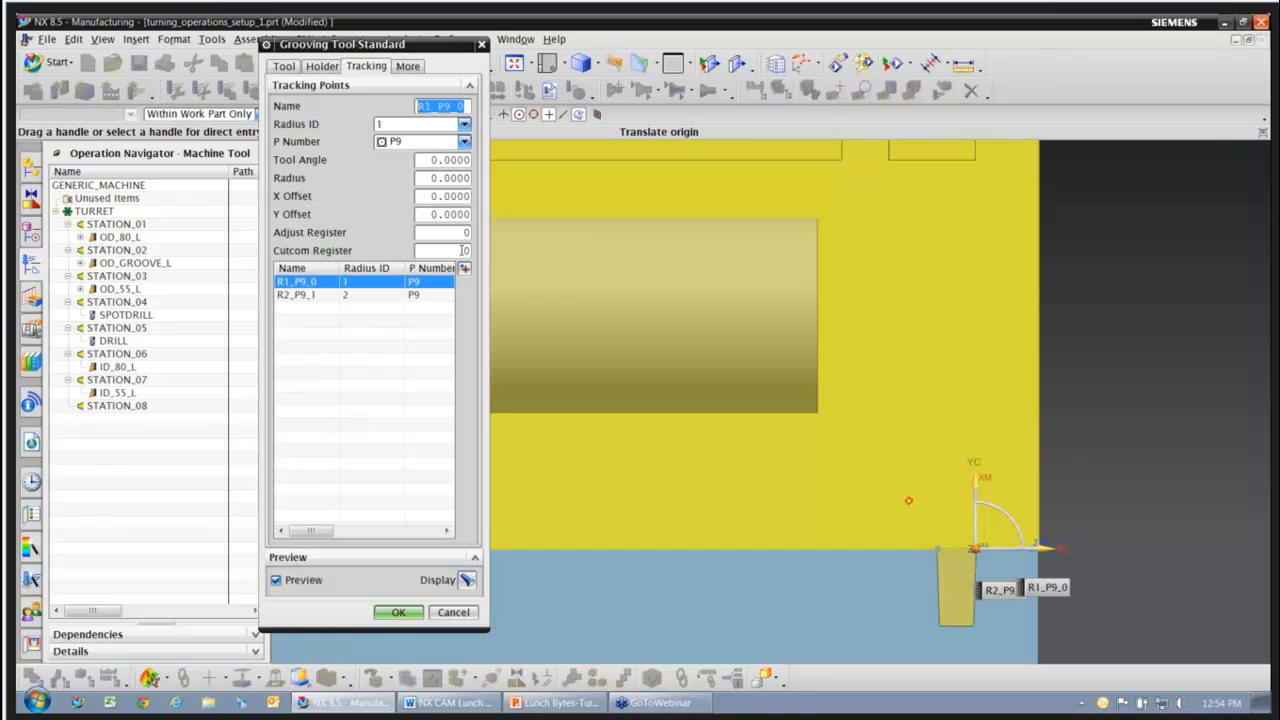
- Enable the turn holder for the ID grooving tool, inspect its preview beside the blank, and accept the tool
click(320, 66)
click(320, 108)
click(320, 108)
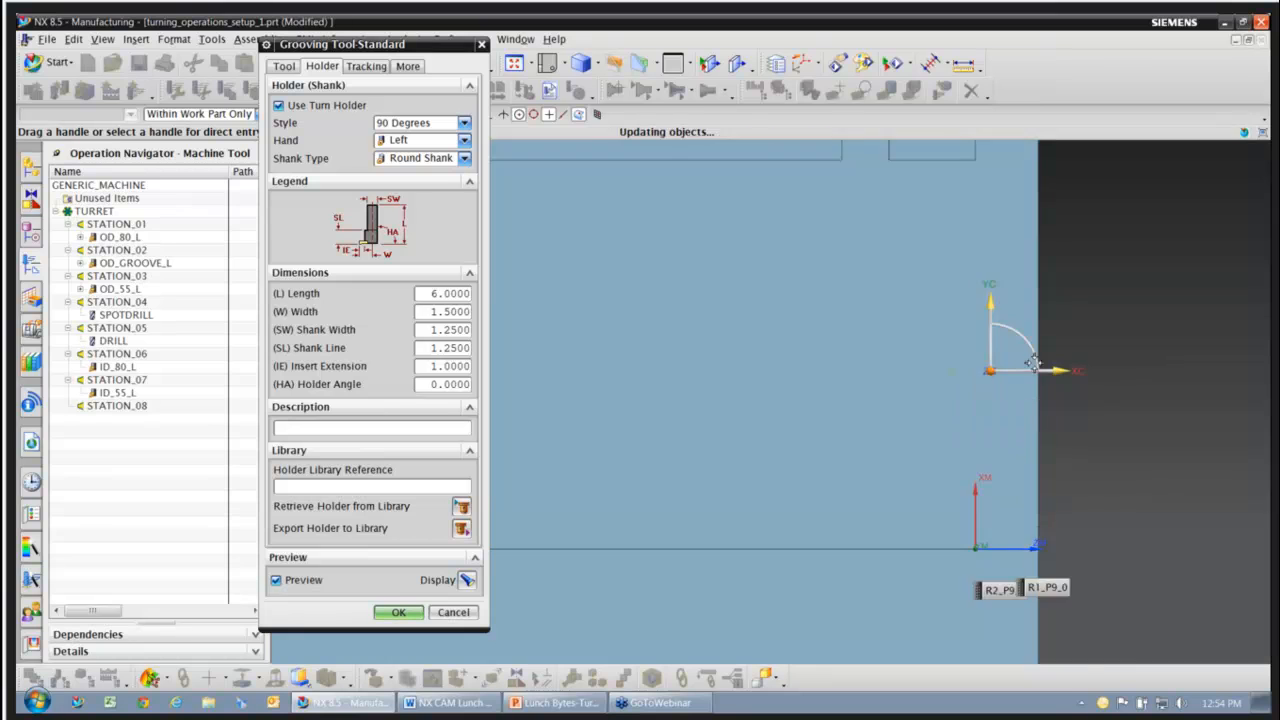
scroll(1036, 362, up, 2)
shift+middle_drag(1000, 368, 1055, 527)
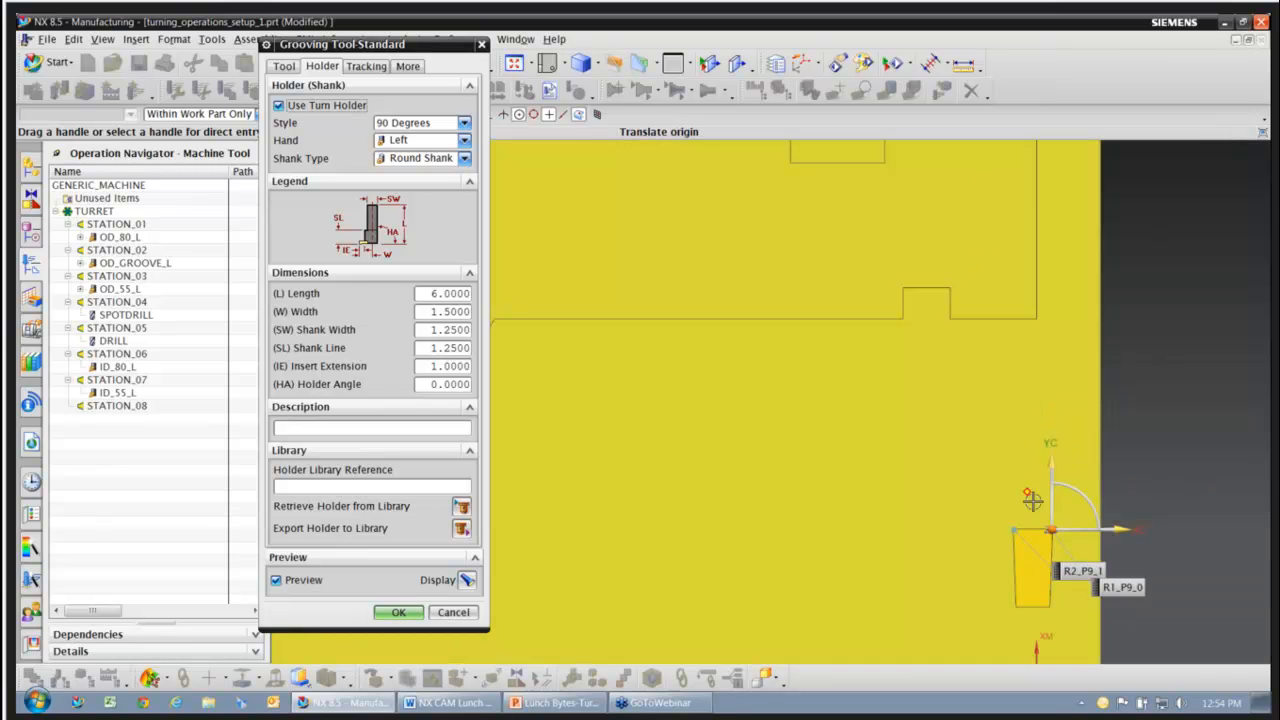
drag(1055, 527, 997, 430)
scroll(838, 399, down, 1)
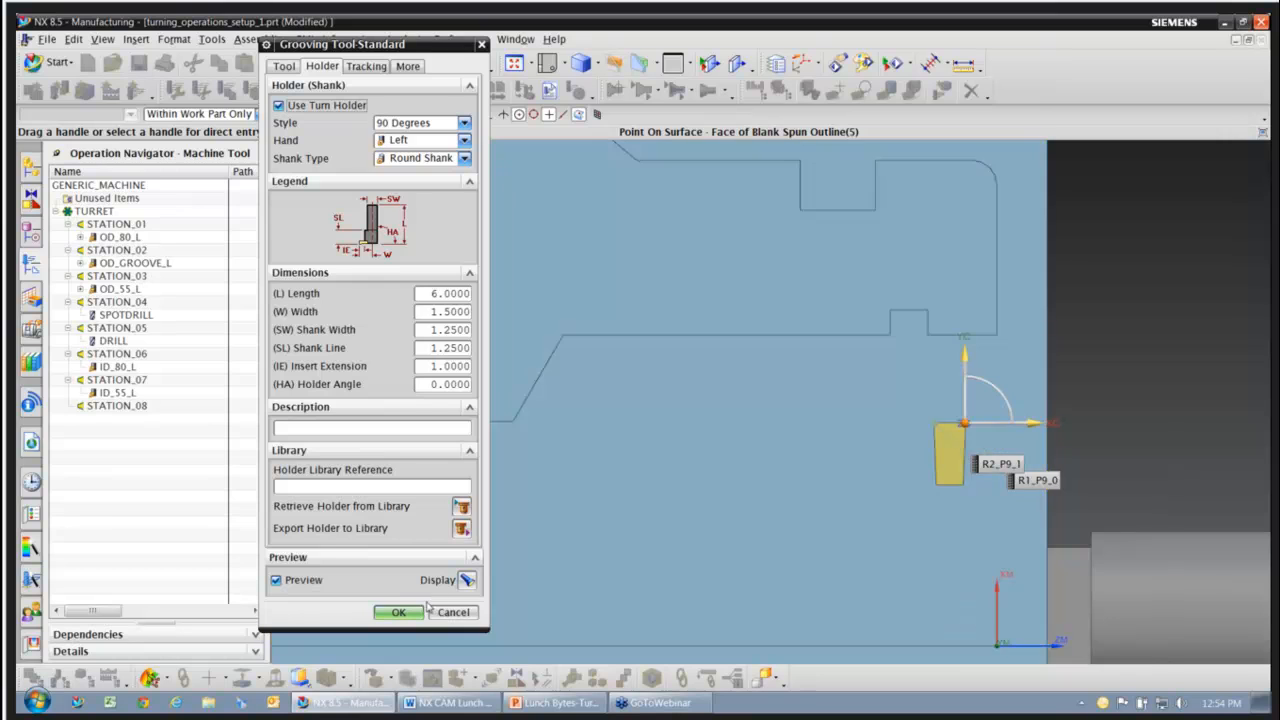
click(388, 613)
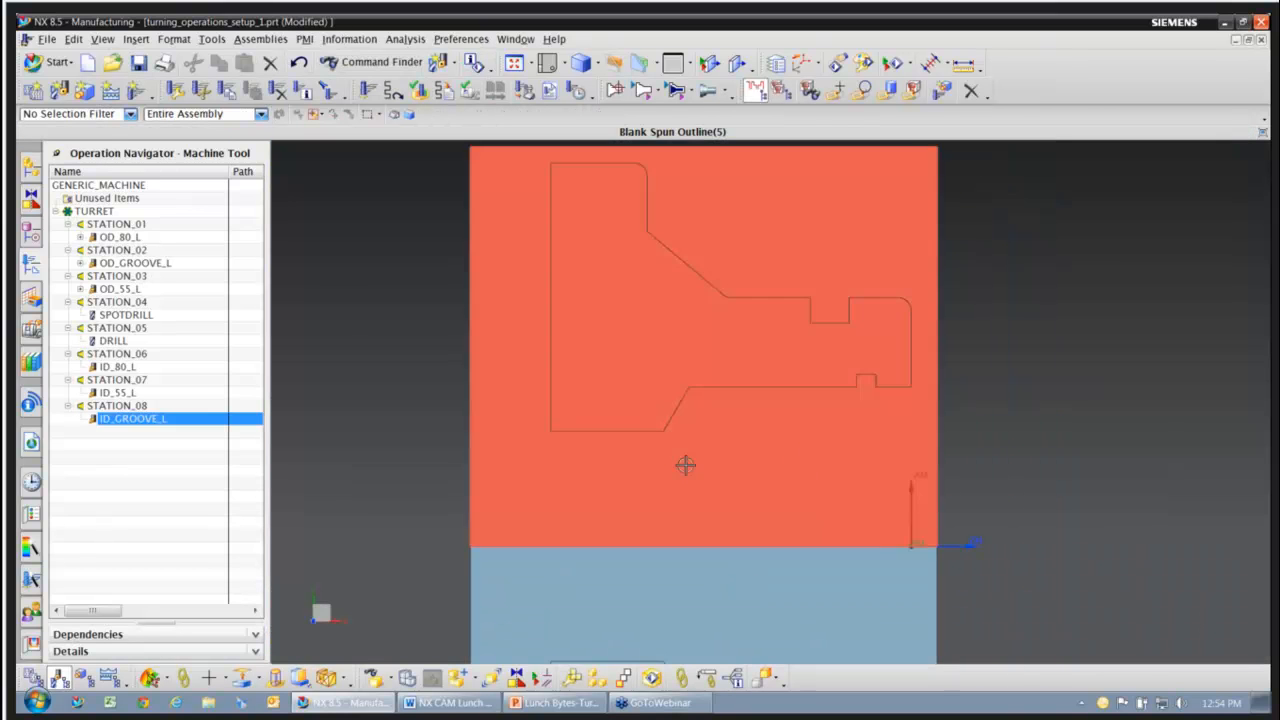
- Create a Centerline Spotdrill operation using the SPOTDRILL tool and the ID_CONTAINMENT geometry
scroll(1010, 405, down, 5)
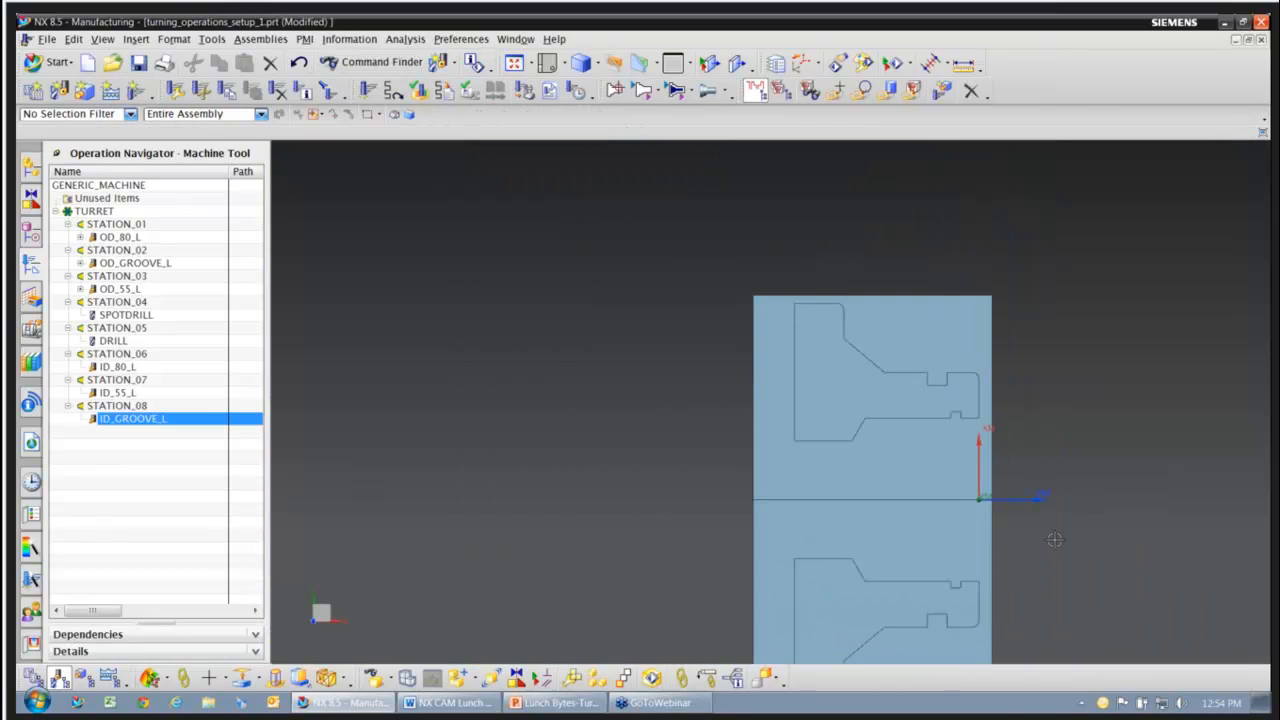
scroll(1080, 567, up, 3)
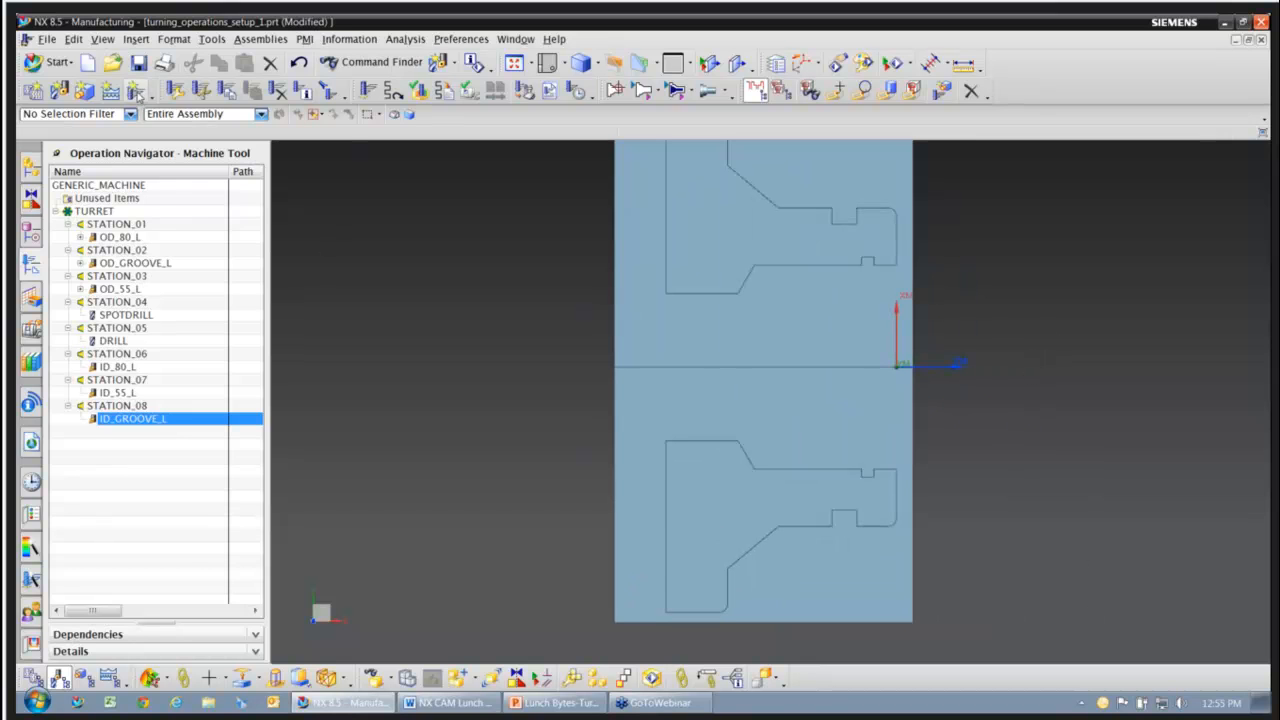
click(135, 90)
click(318, 131)
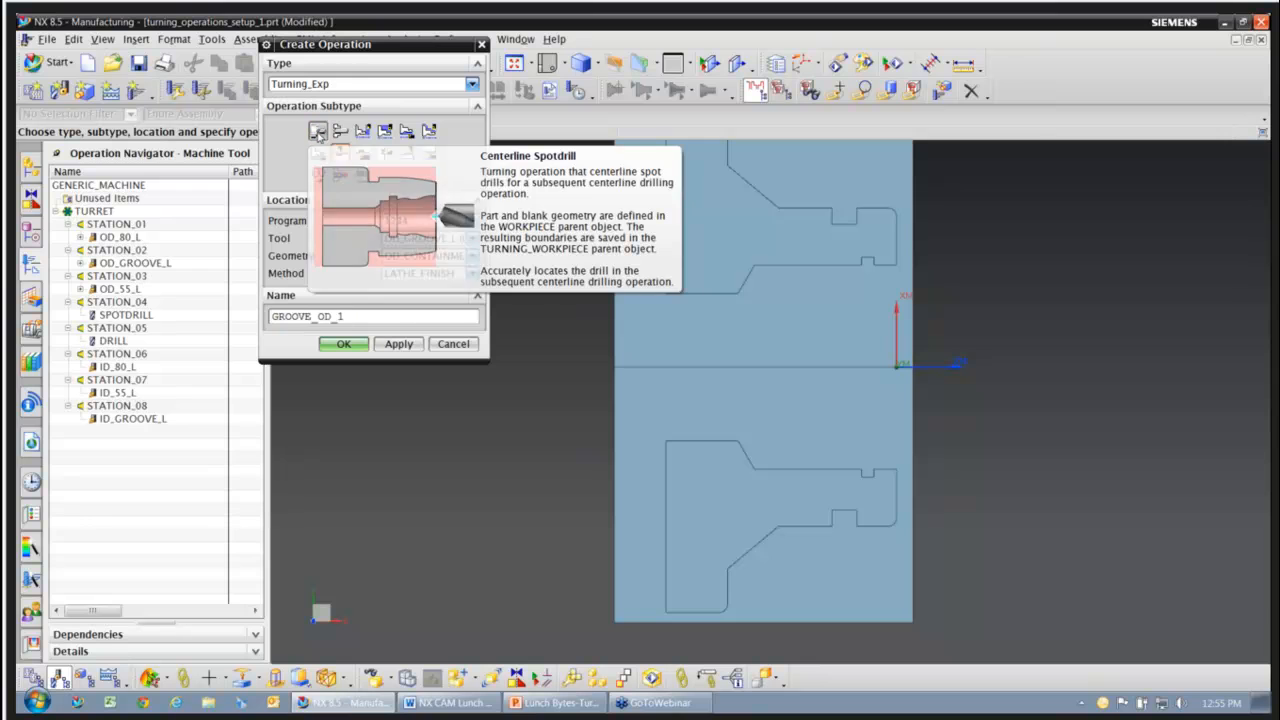
click(471, 238)
click(418, 278)
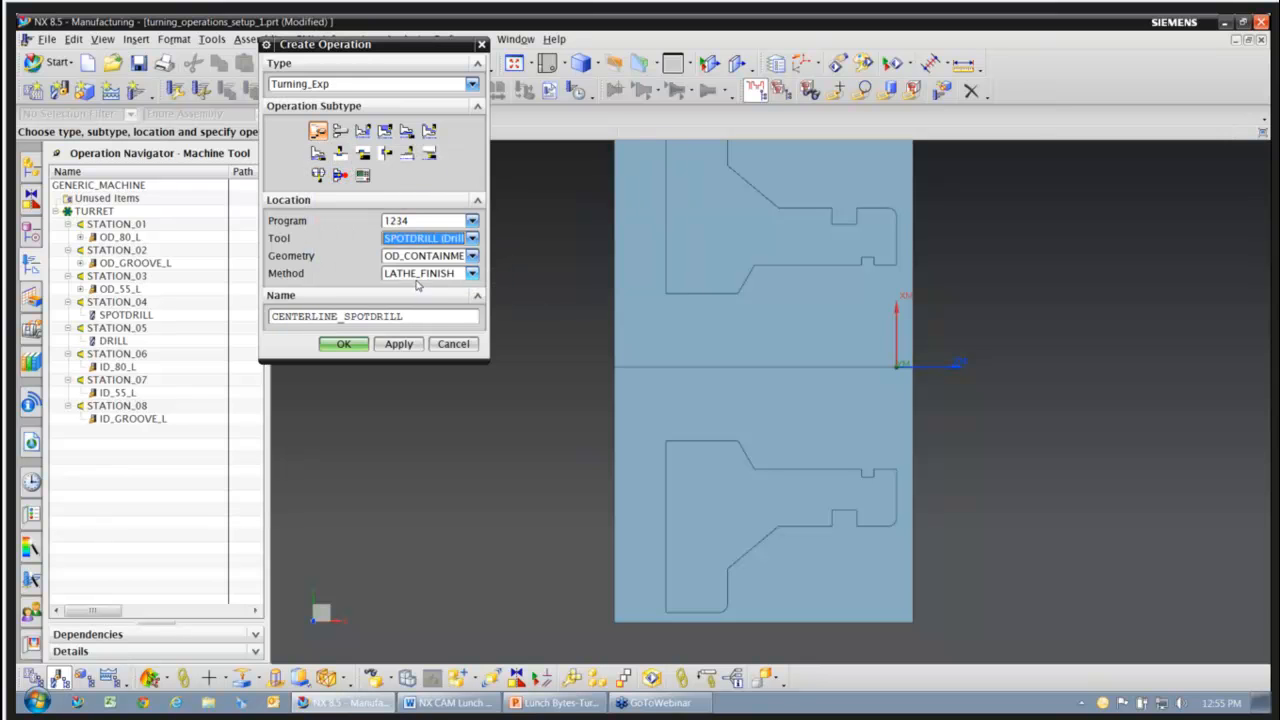
click(427, 258)
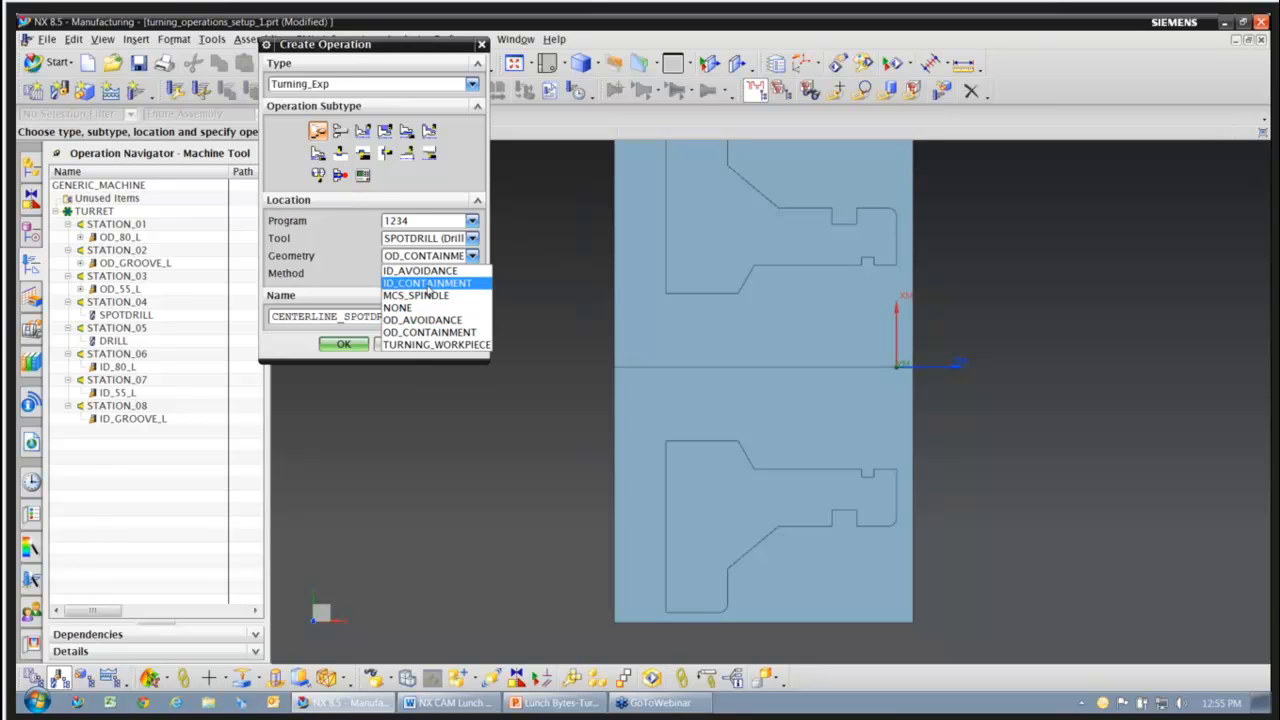
click(428, 287)
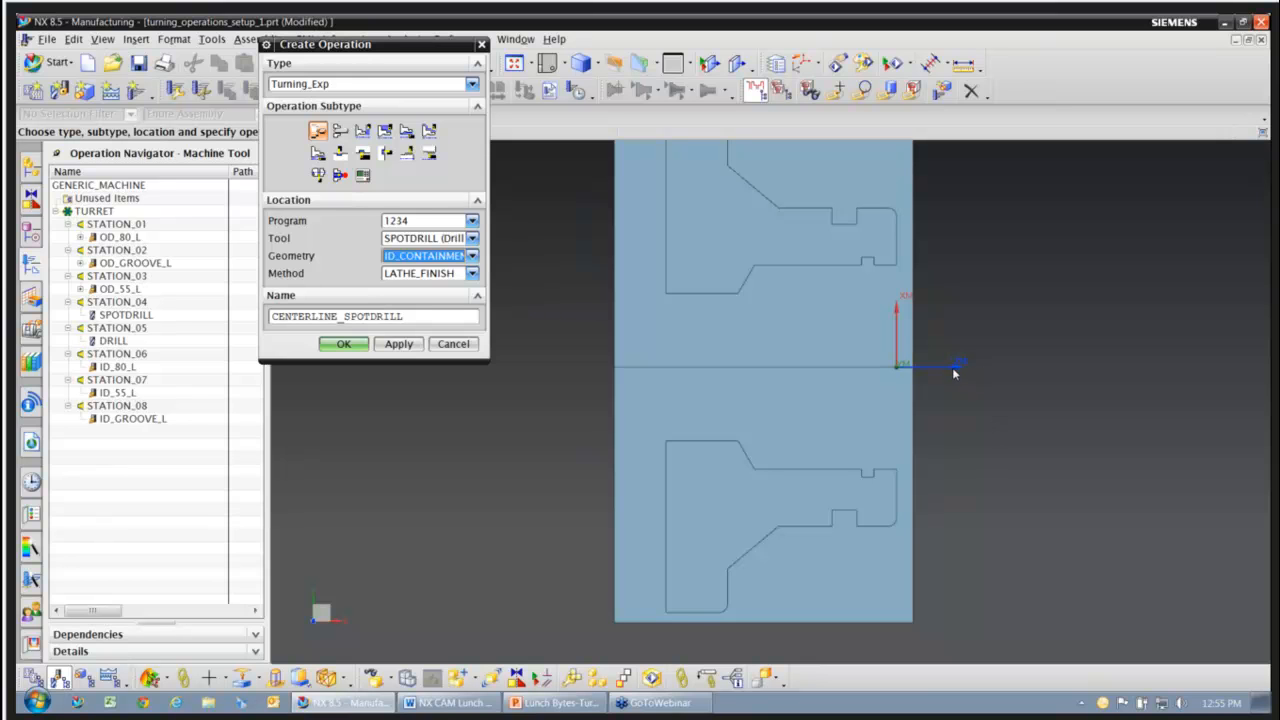
click(345, 343)
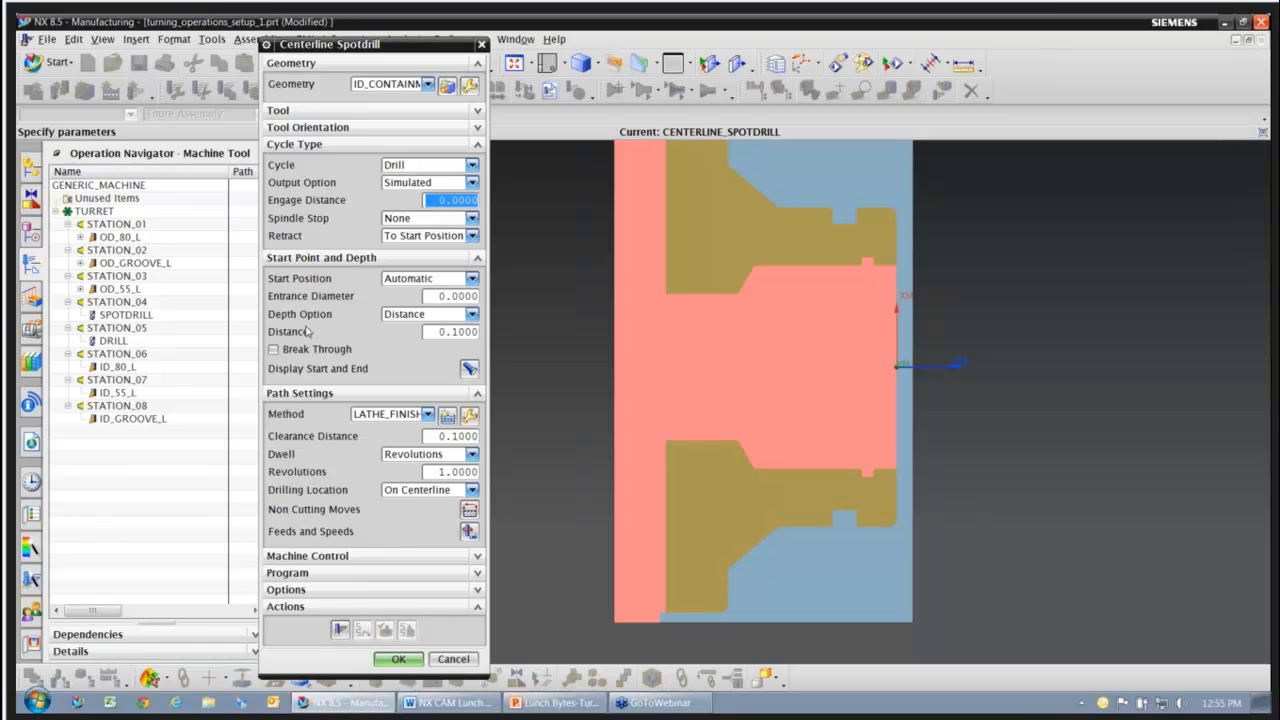
- Set the spot drilling depth distance to 0.125, generate and inspect the tool path, and accept the operation
click(460, 332)
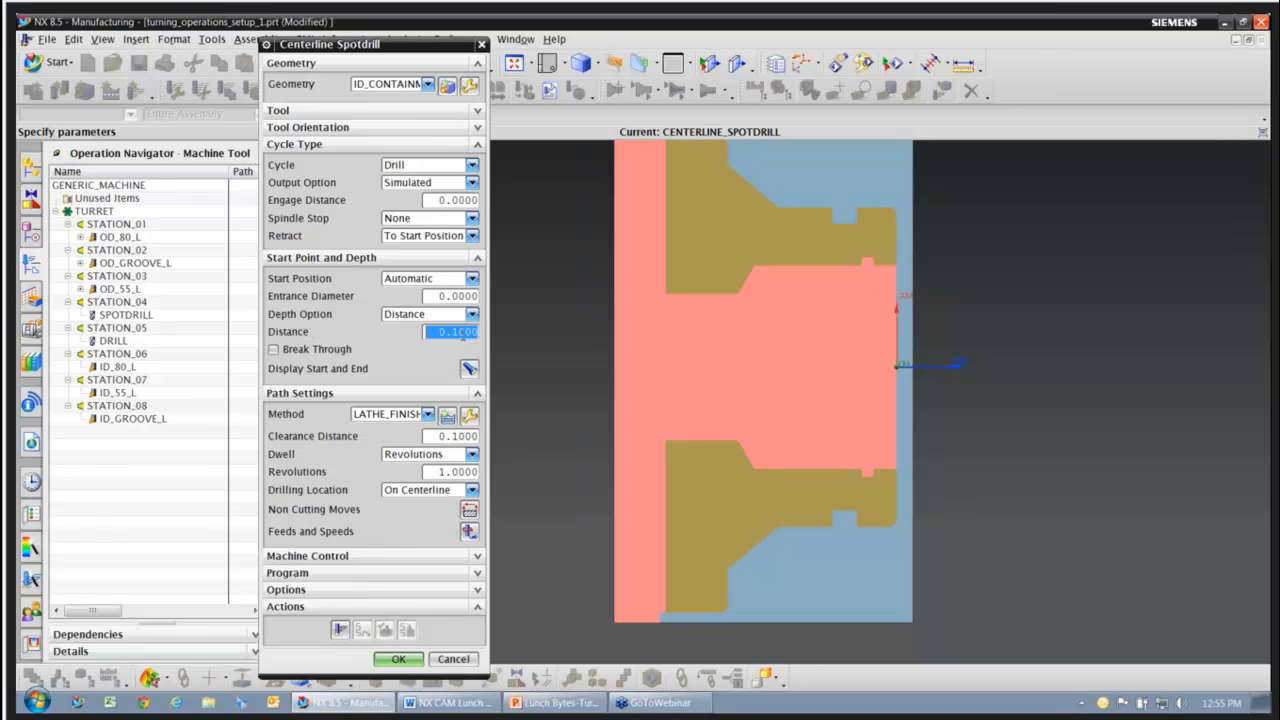
text(.125)
key(Tab)
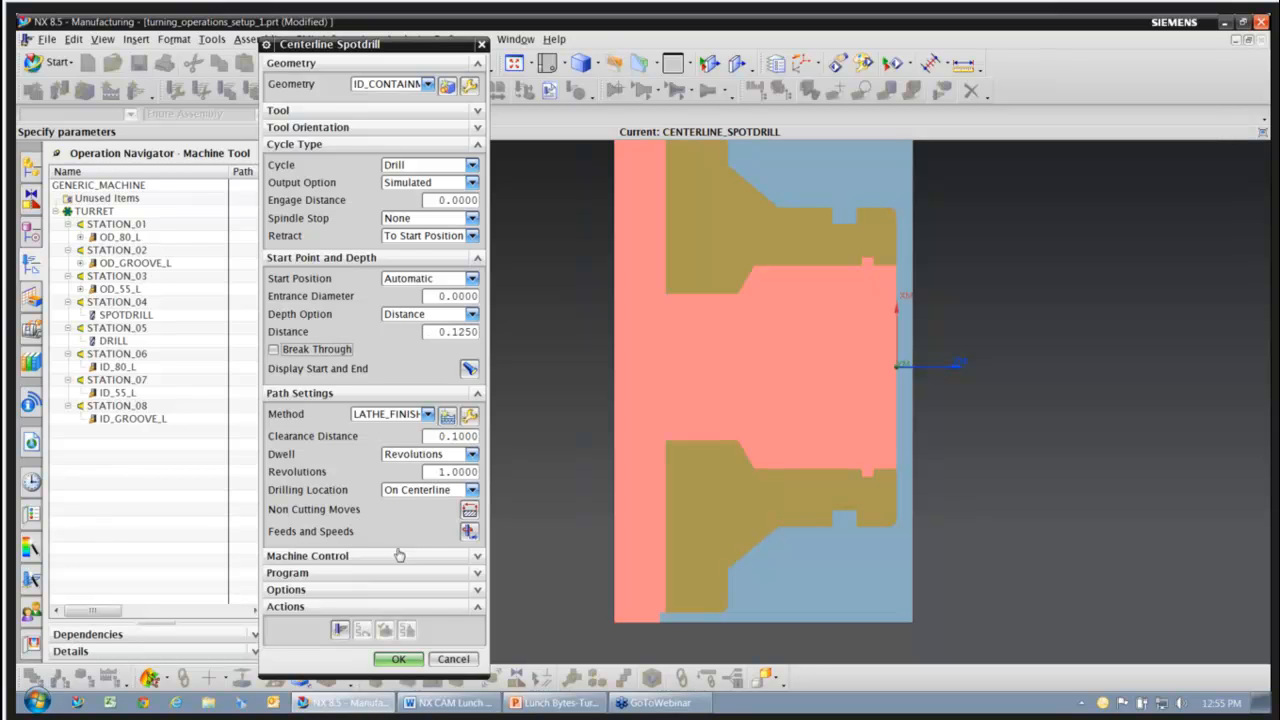
click(340, 629)
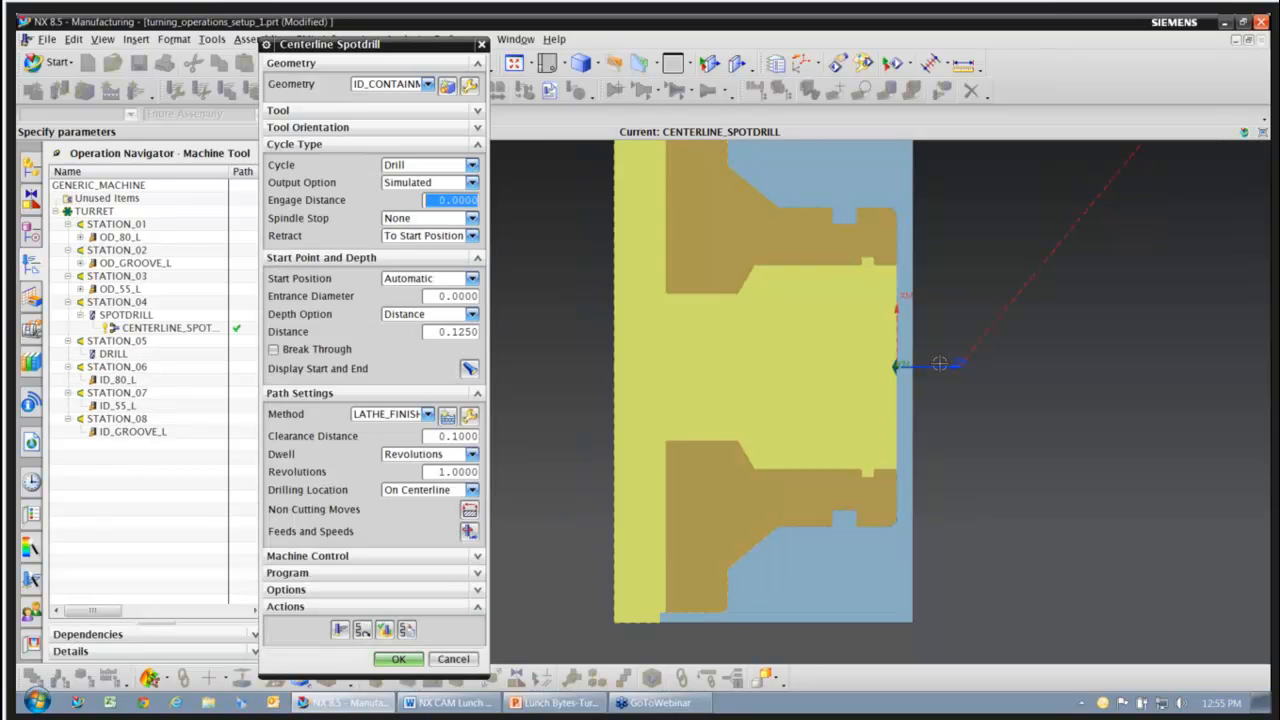
scroll(862, 357, up, 3)
scroll(862, 357, up, 1)
scroll(866, 417, down, 3)
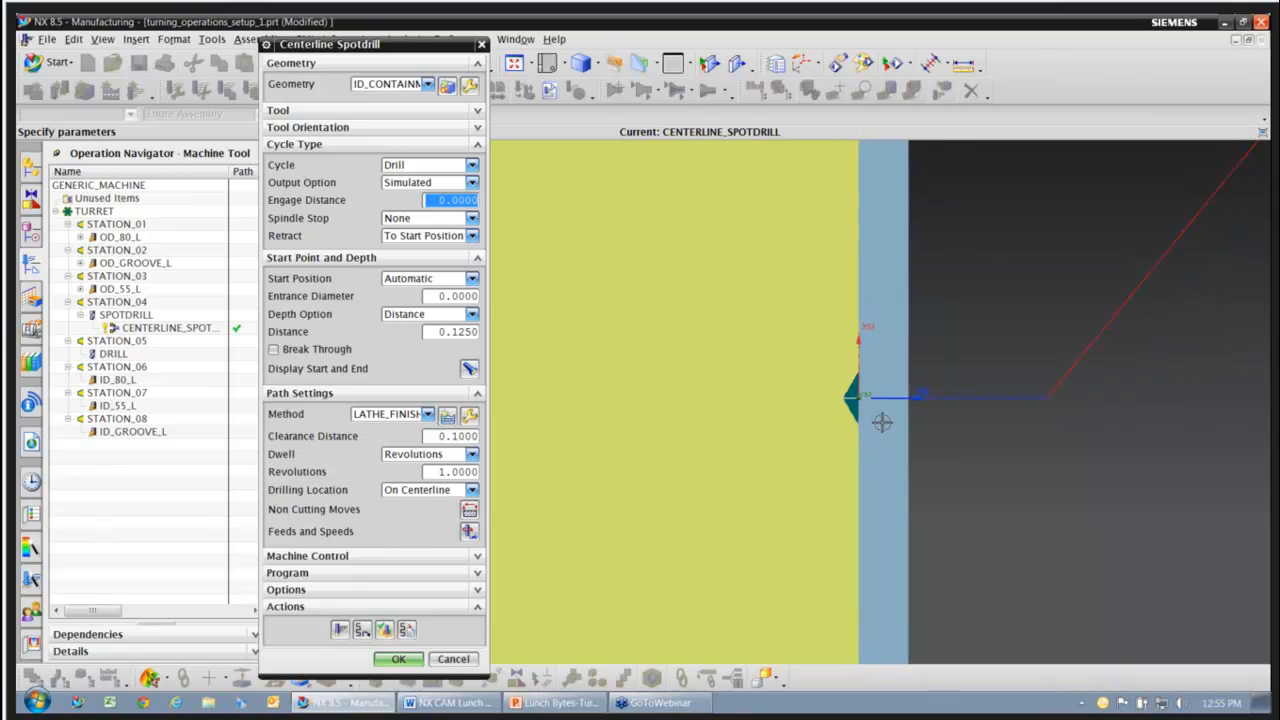
scroll(898, 418, down, 1)
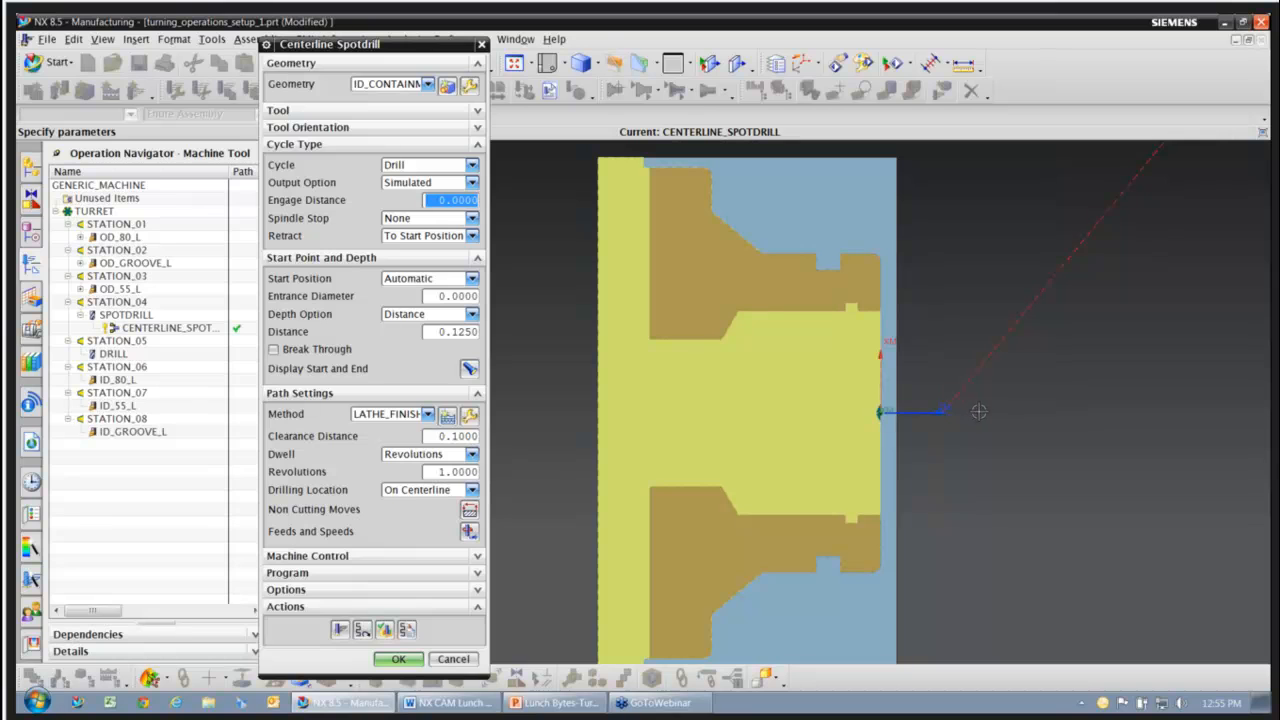
click(395, 660)
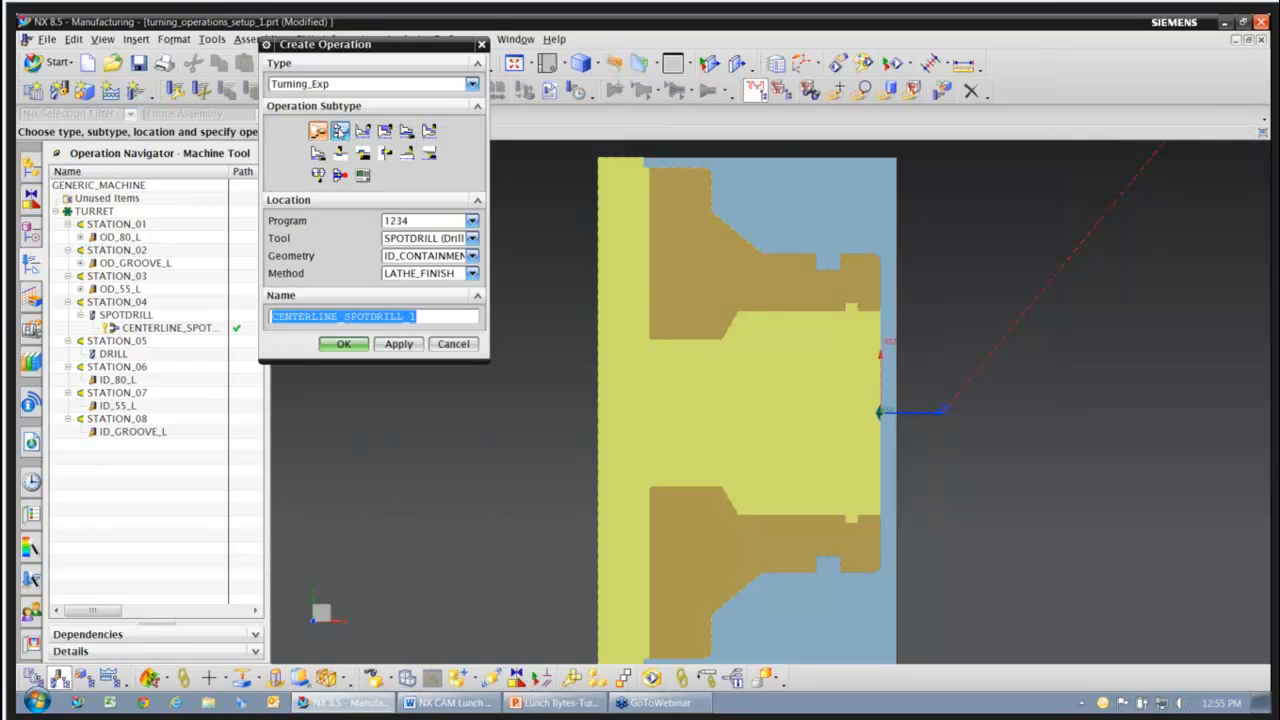
- Create a Centerline Drilling operation using the DRILL tool within the ID_CONTAINMENT geometry
click(340, 131)
click(472, 238)
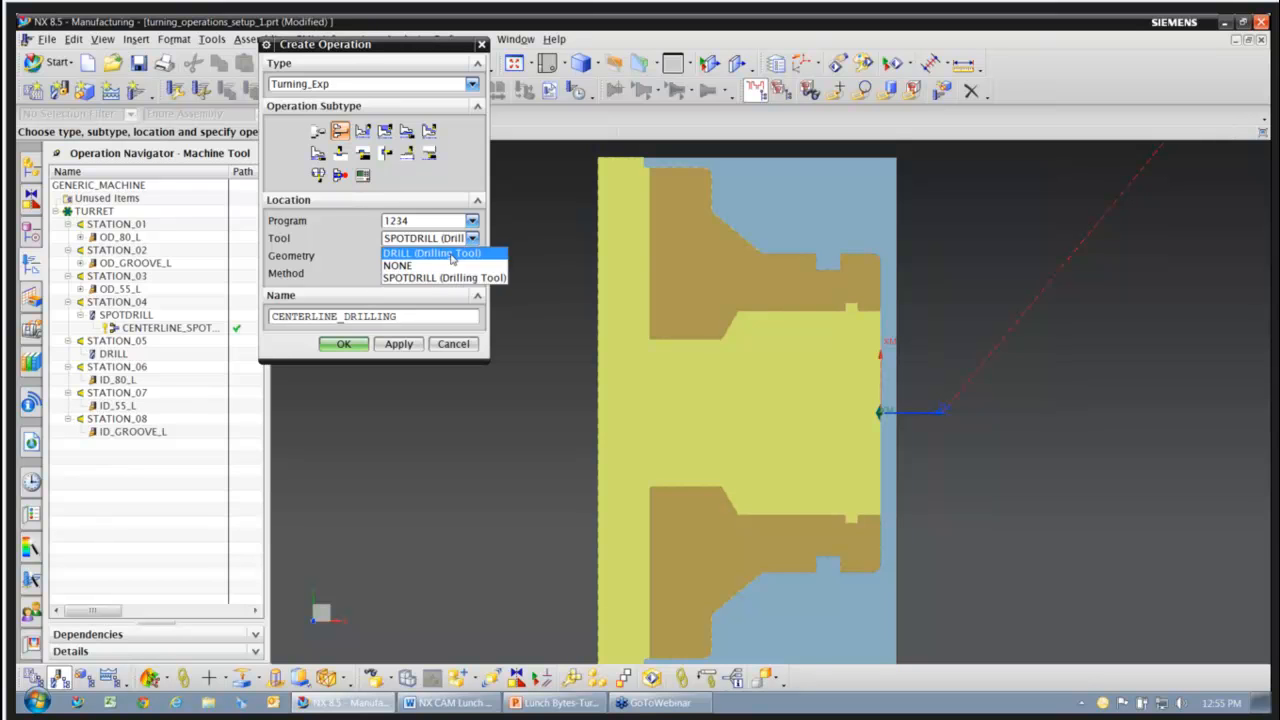
click(452, 254)
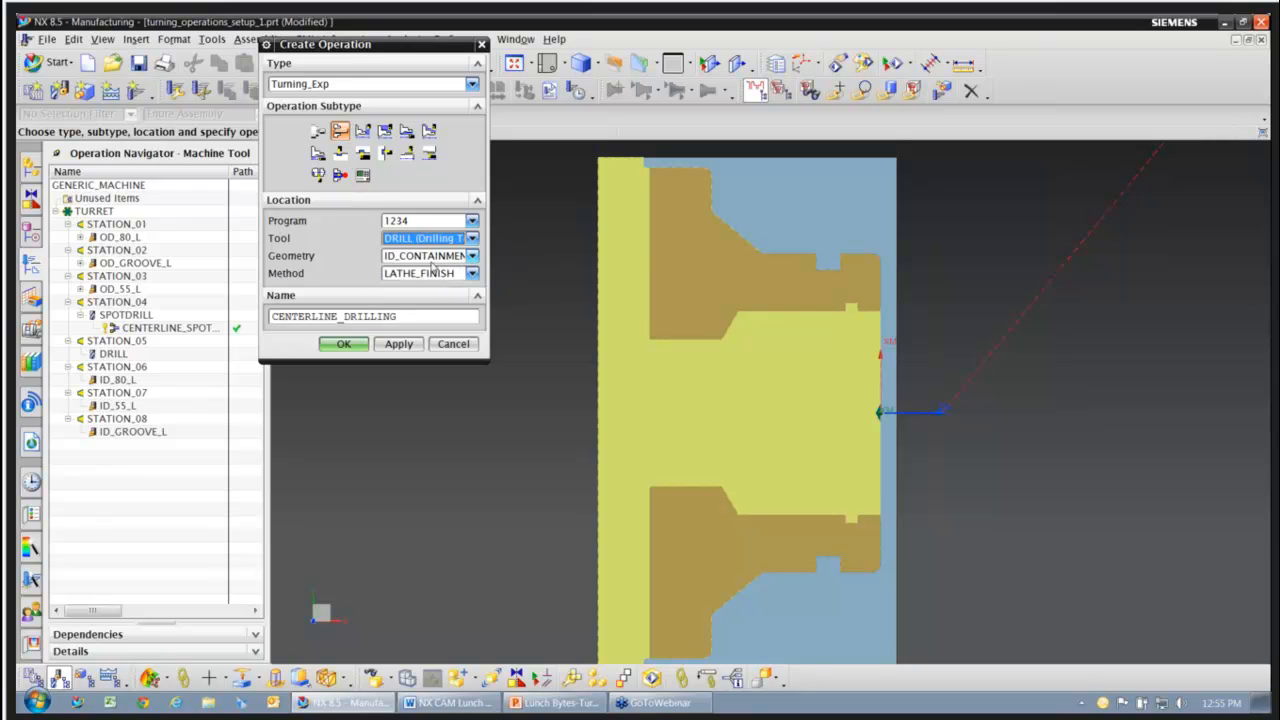
click(338, 344)
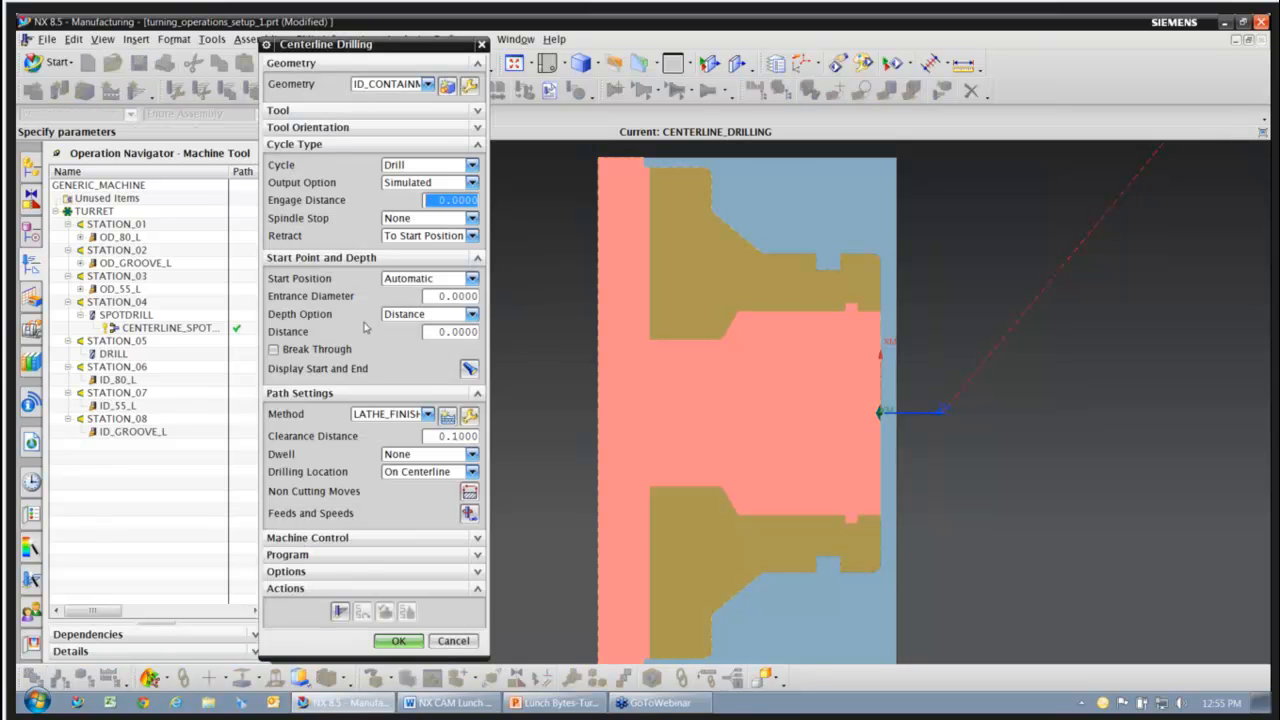
- Define the drilling depth by an end point at the bore's inner back corner, with a break-through distance of 0.125
click(436, 320)
click(425, 340)
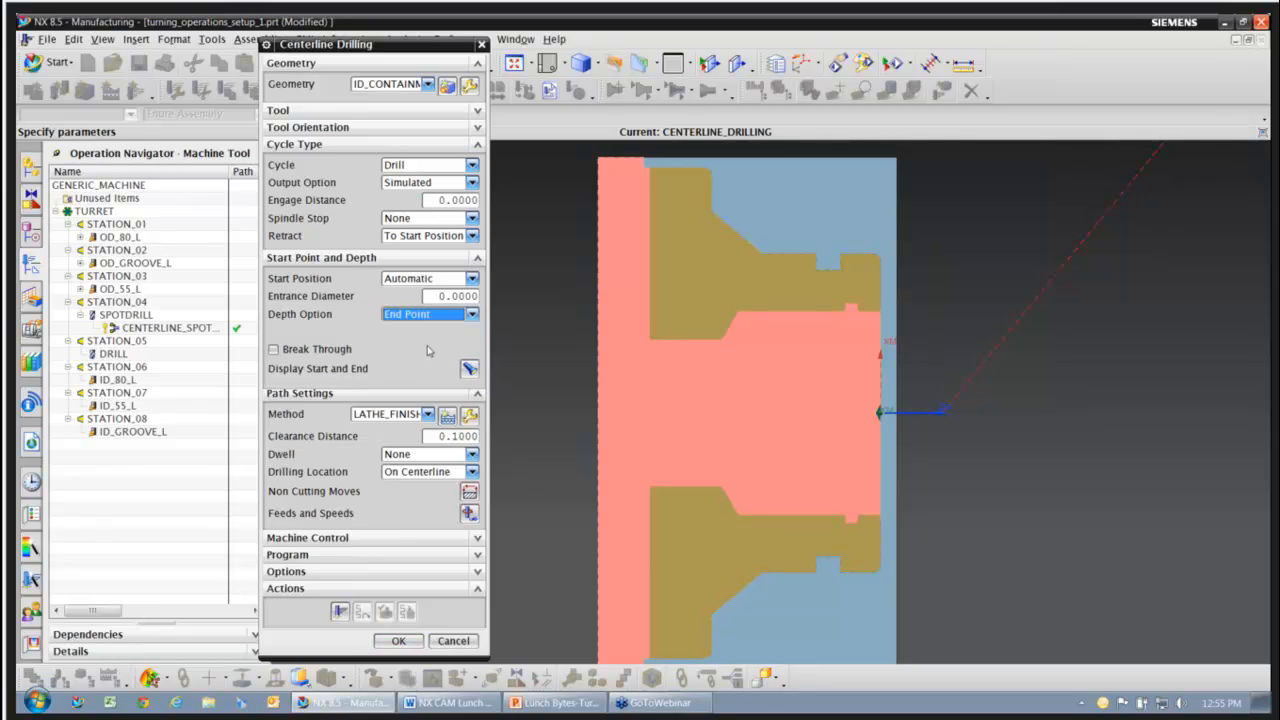
click(650, 338)
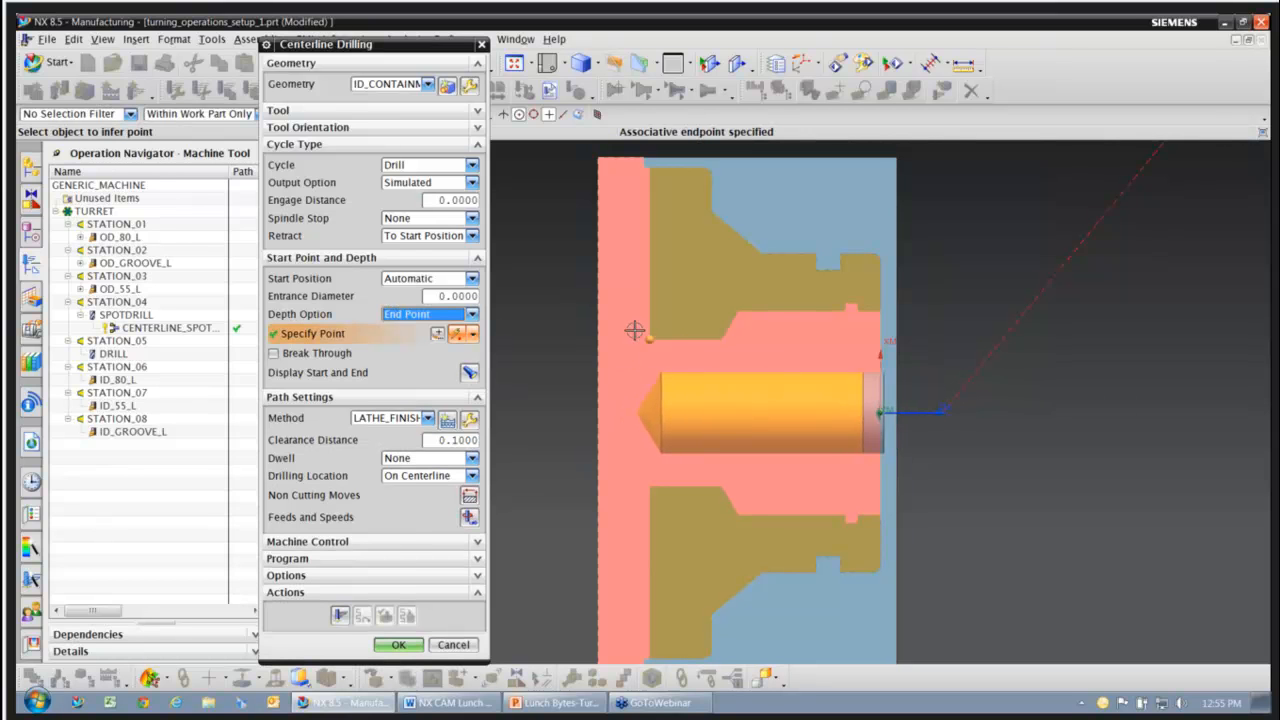
click(316, 355)
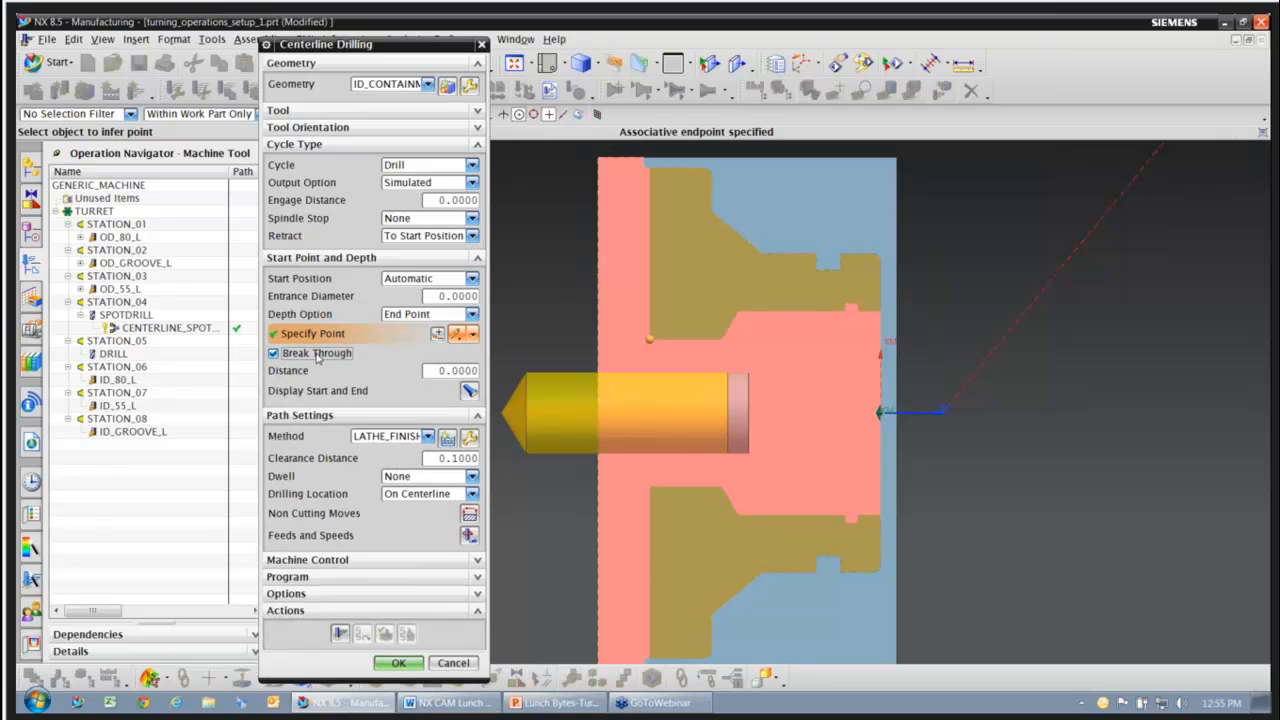
double_click(458, 370)
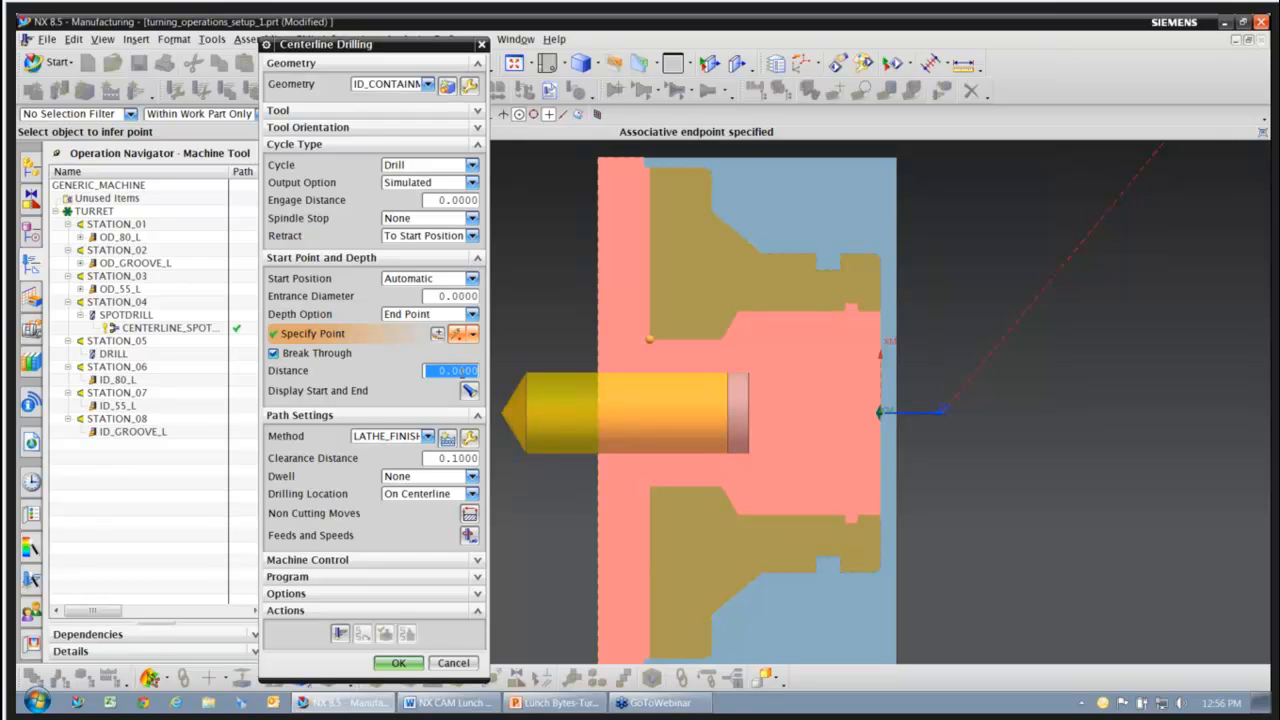
text(.125)
key(Return)
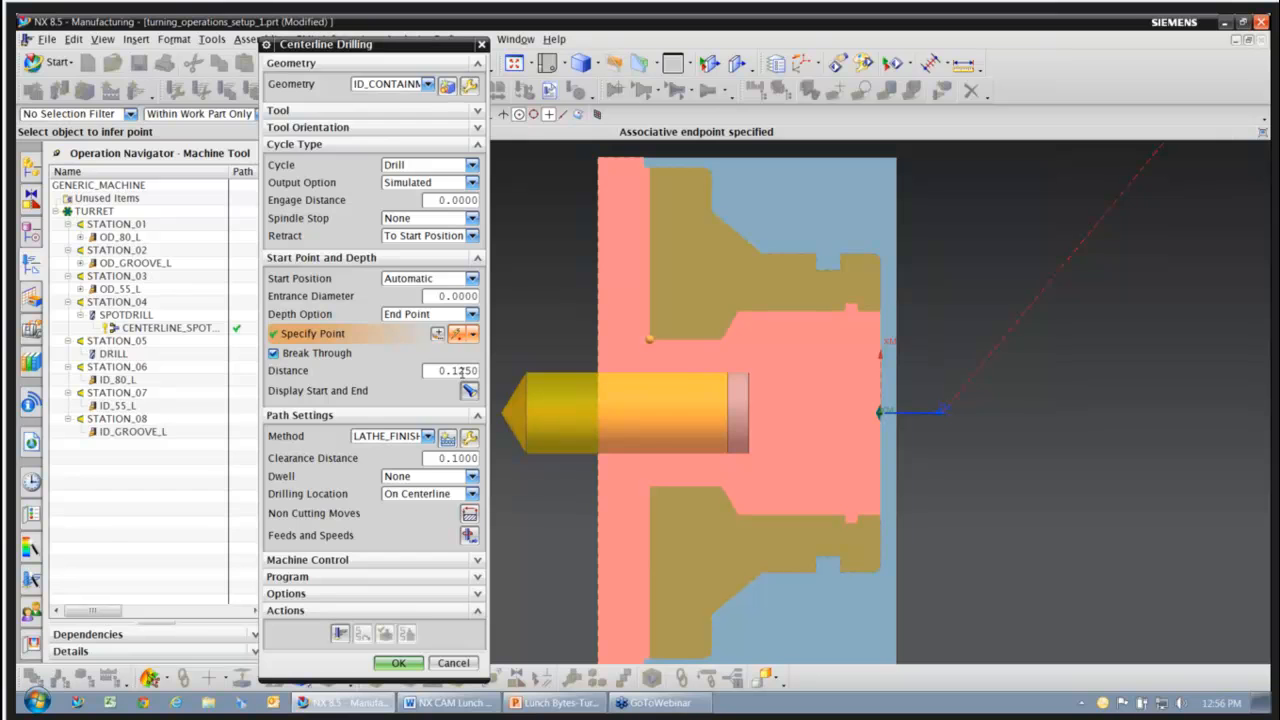
- Generate the centerline drilling tool path, inspect the drilled depth at the back of the part, and accept the operation
click(340, 633)
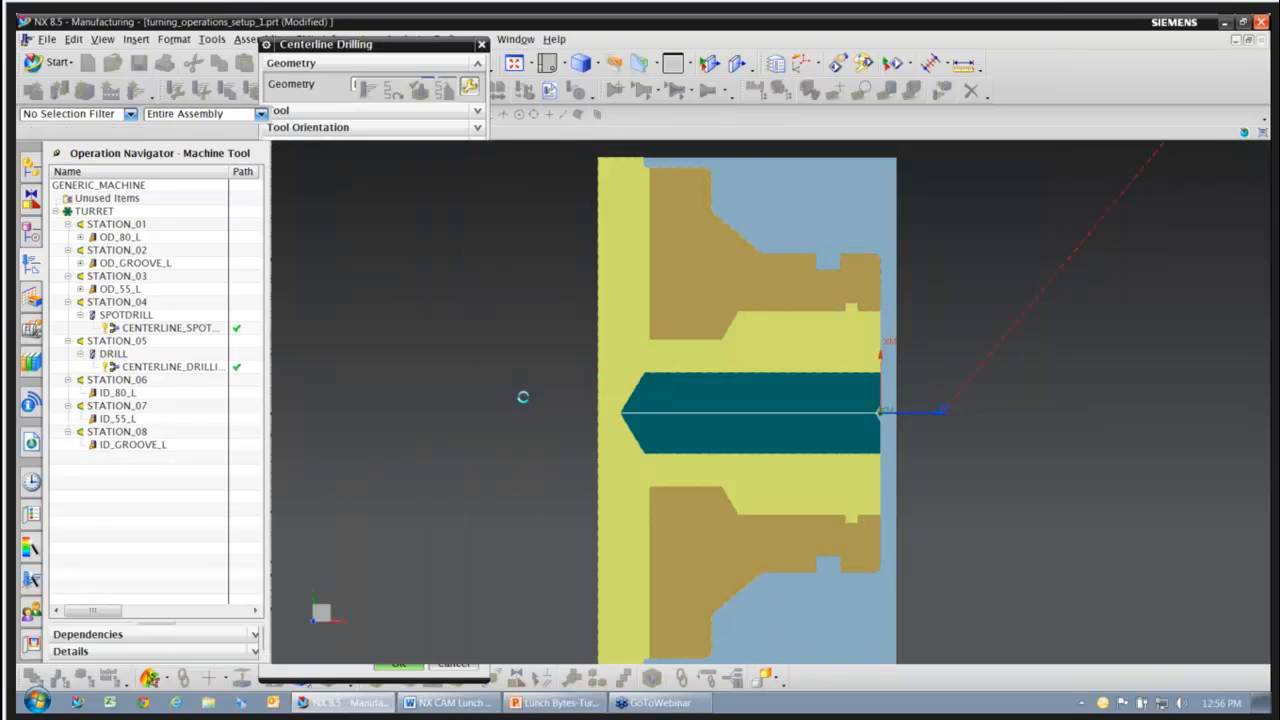
scroll(598, 375, up, 4)
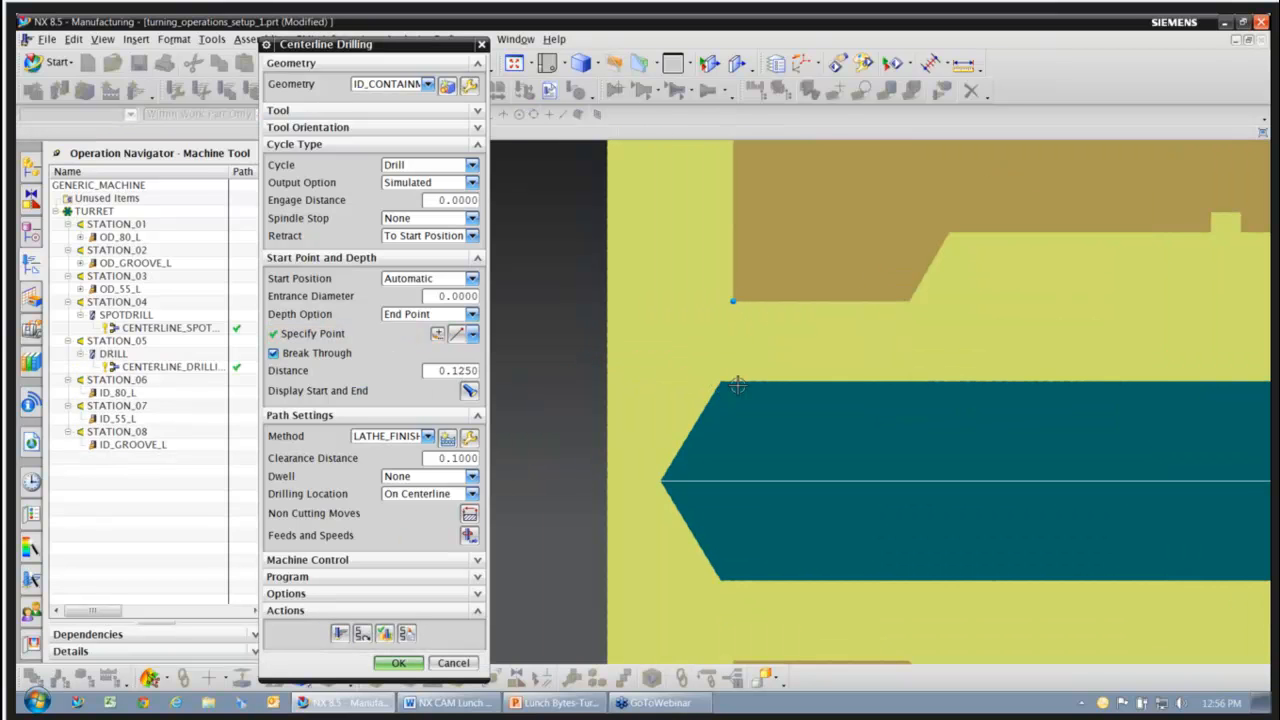
scroll(717, 385, down, 4)
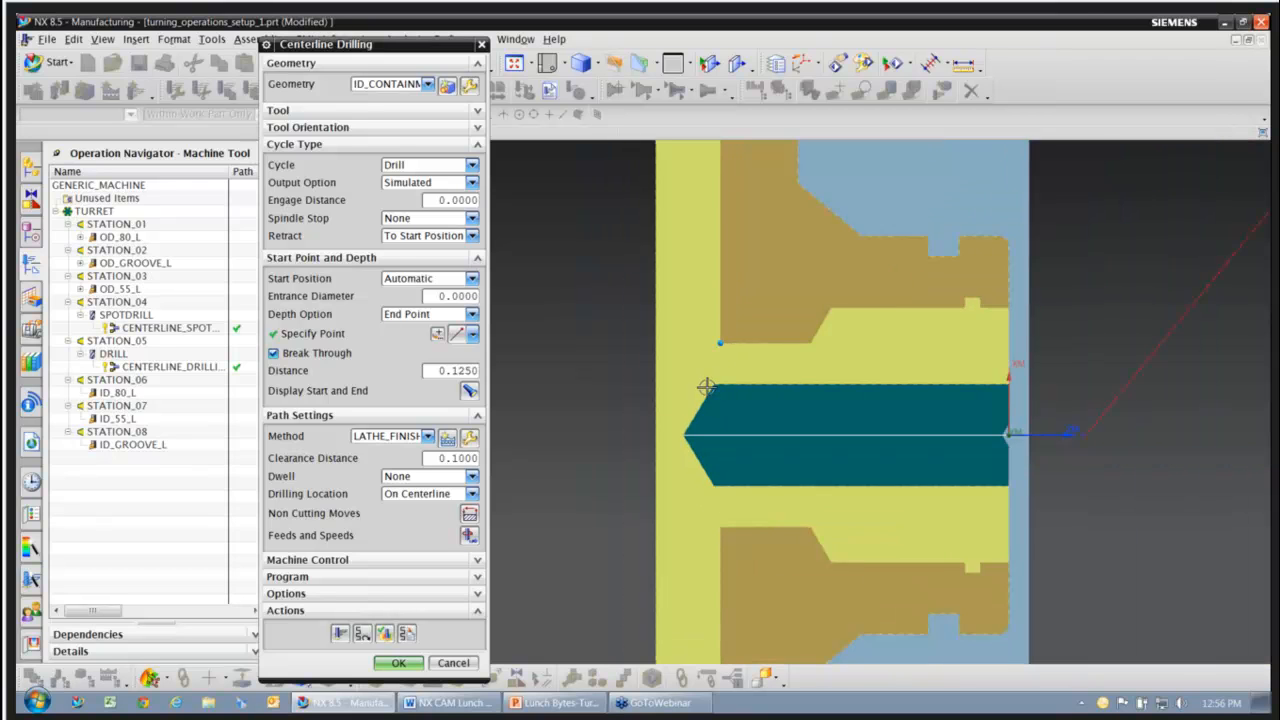
click(380, 666)
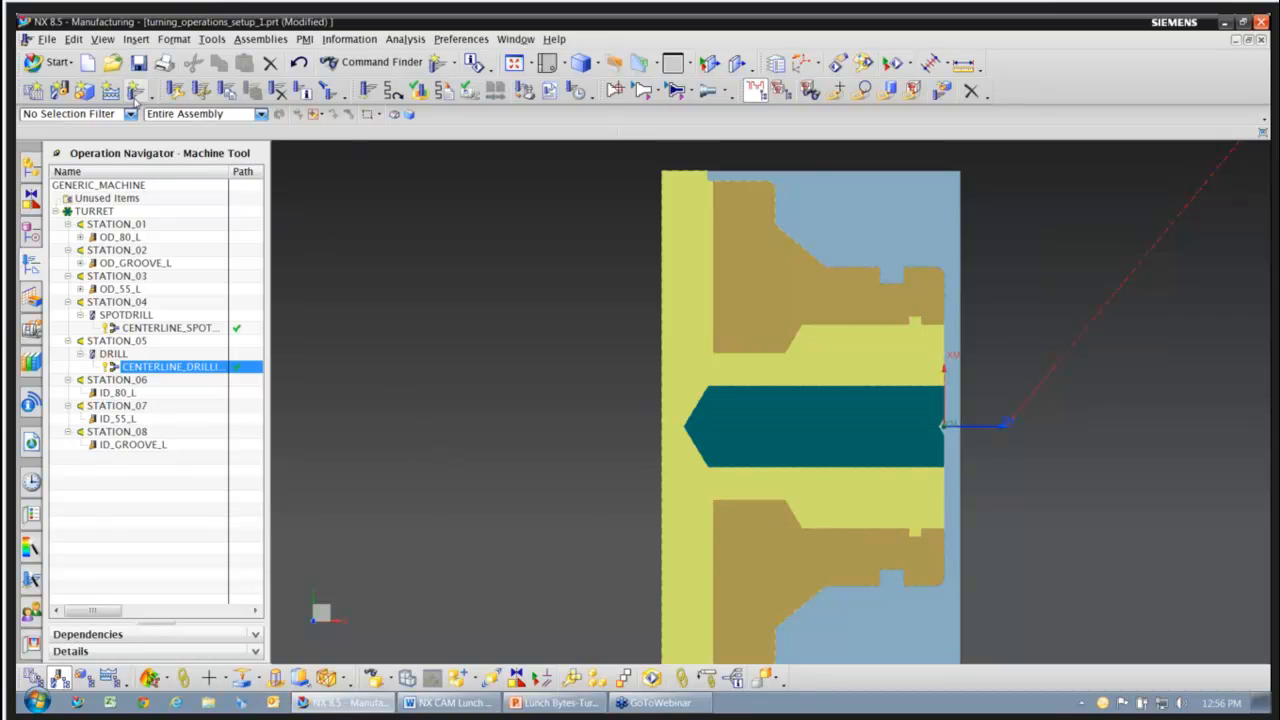
- Create a Rough Bore ID operation using the ID_80_L tool, the ID_CONTAINMENT geometry and the LATHE_ROUGH method
click(137, 92)
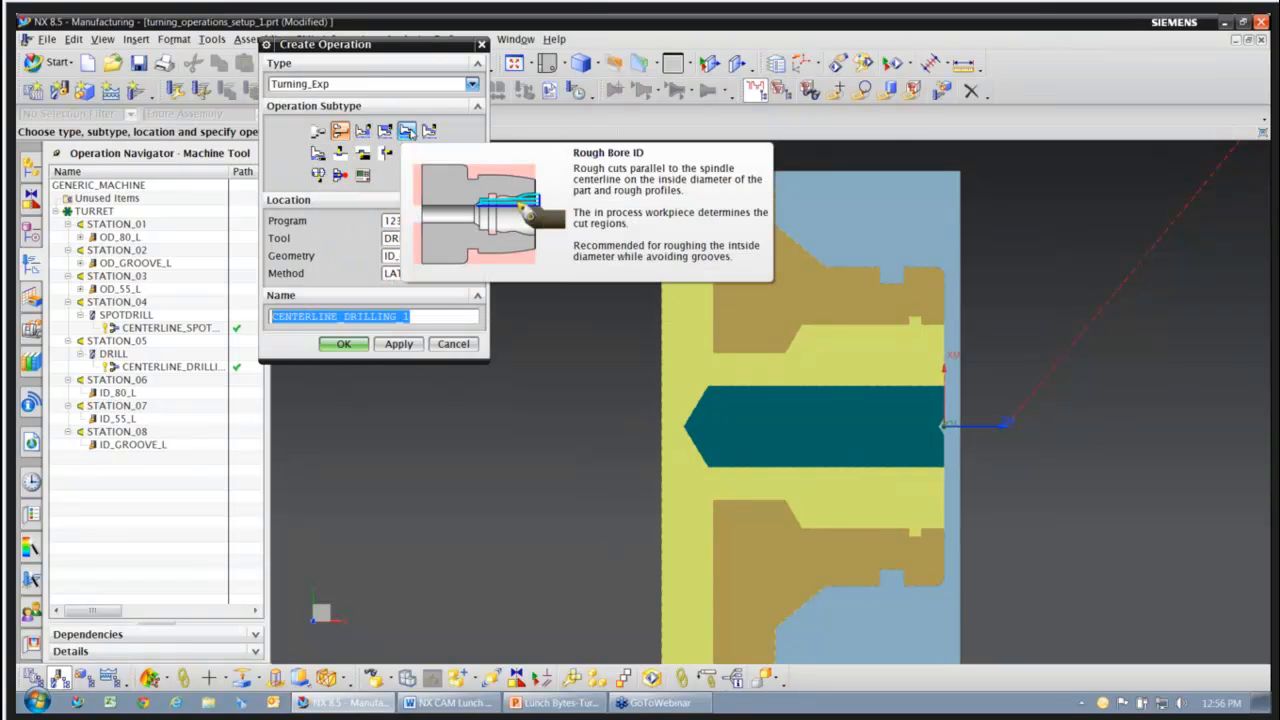
click(407, 131)
click(471, 244)
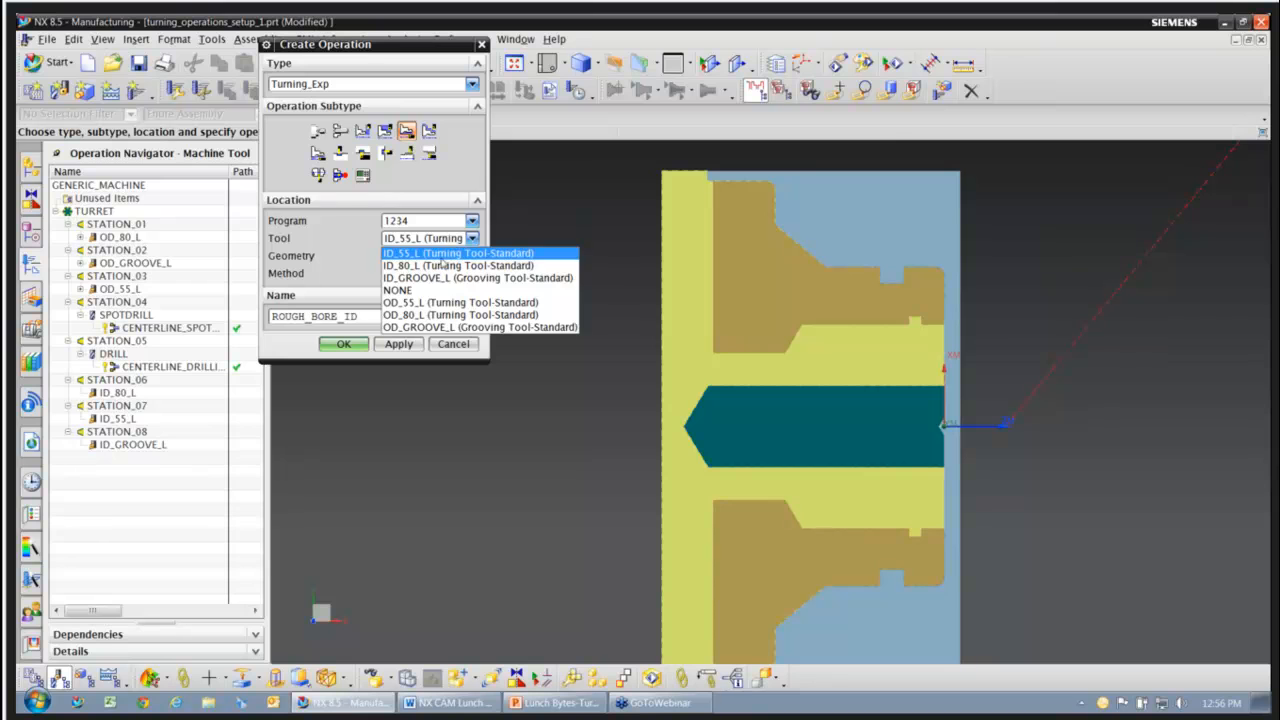
click(472, 261)
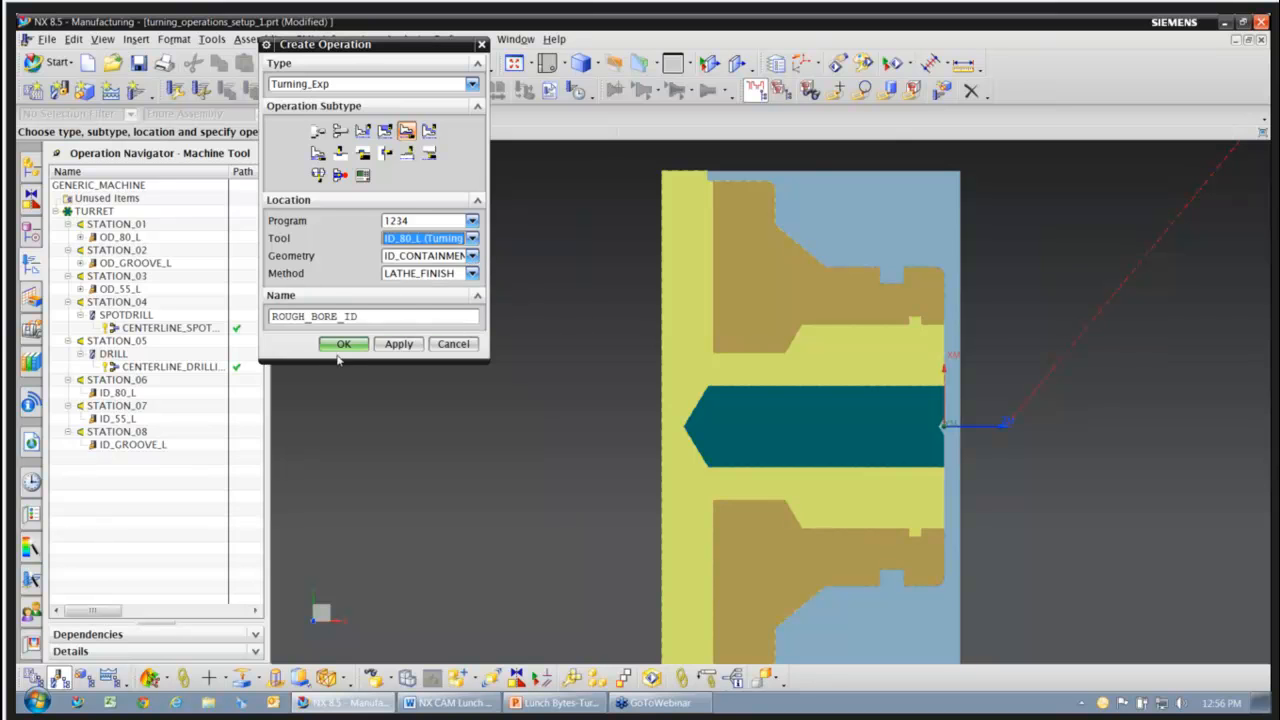
click(422, 274)
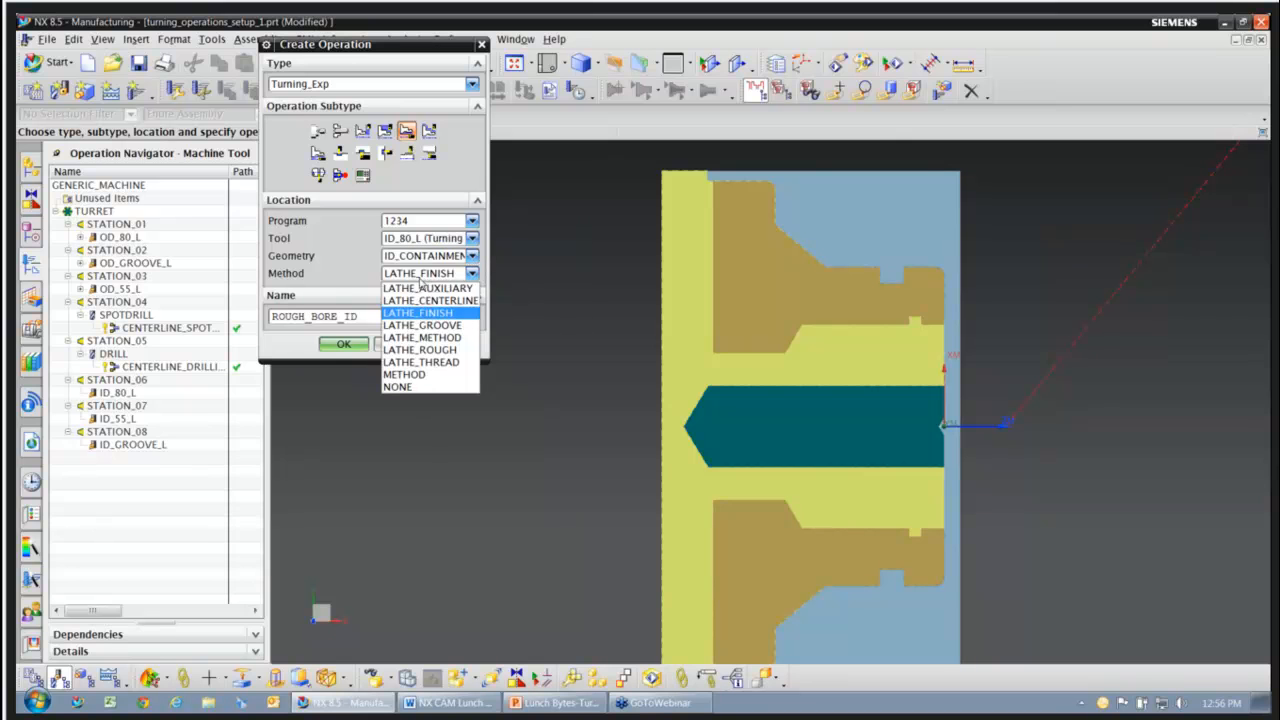
click(420, 349)
click(342, 344)
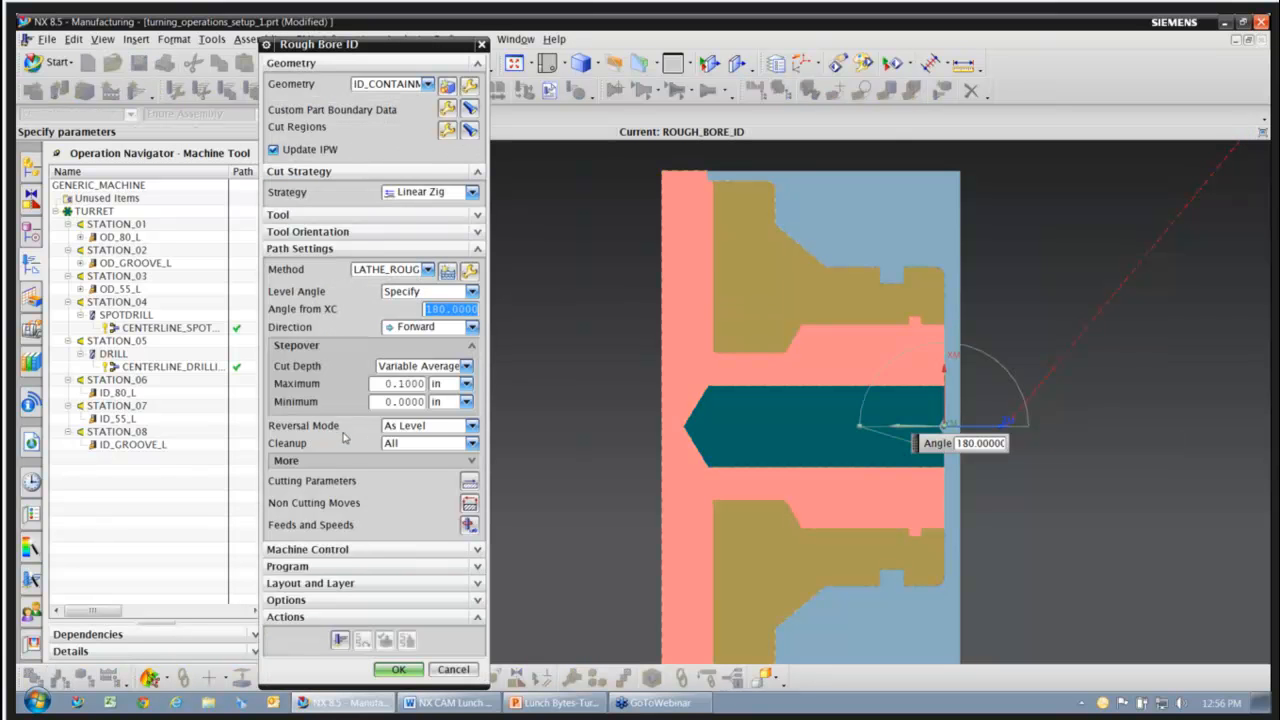
- Set the rough bore's reversal mode to Omit and its maximum cut depth to 0.25 in
click(437, 430)
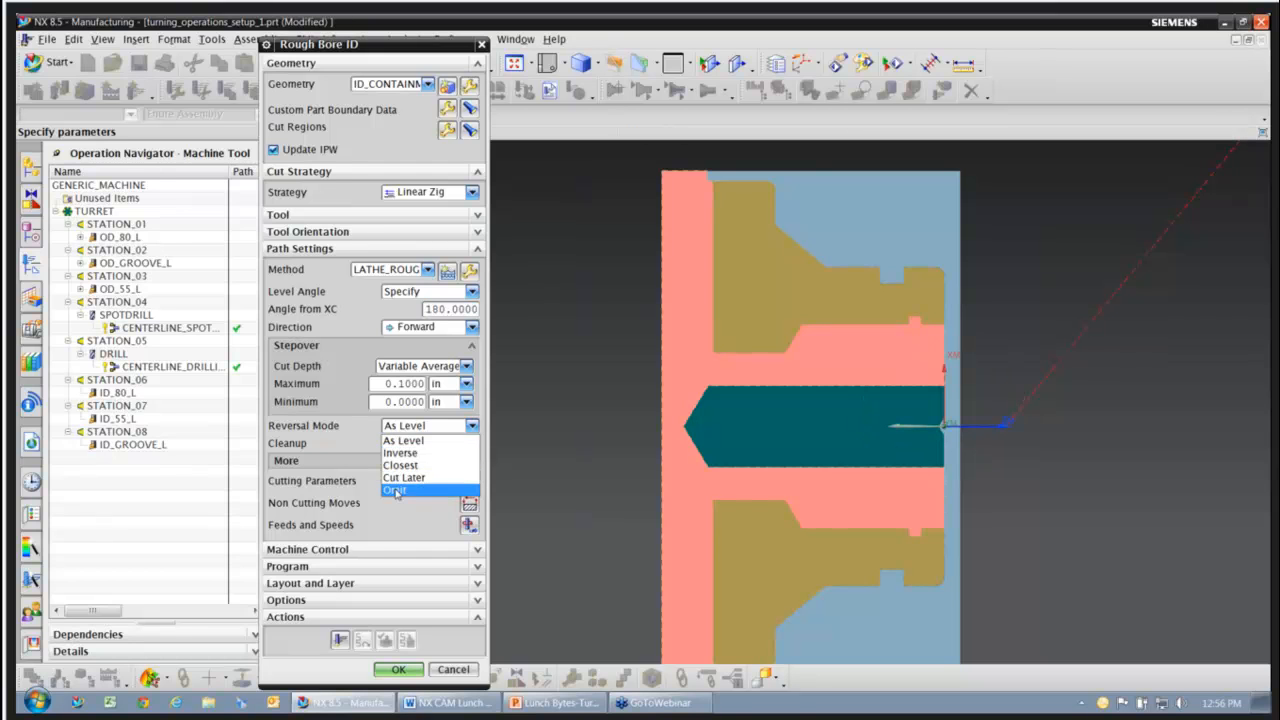
click(381, 457)
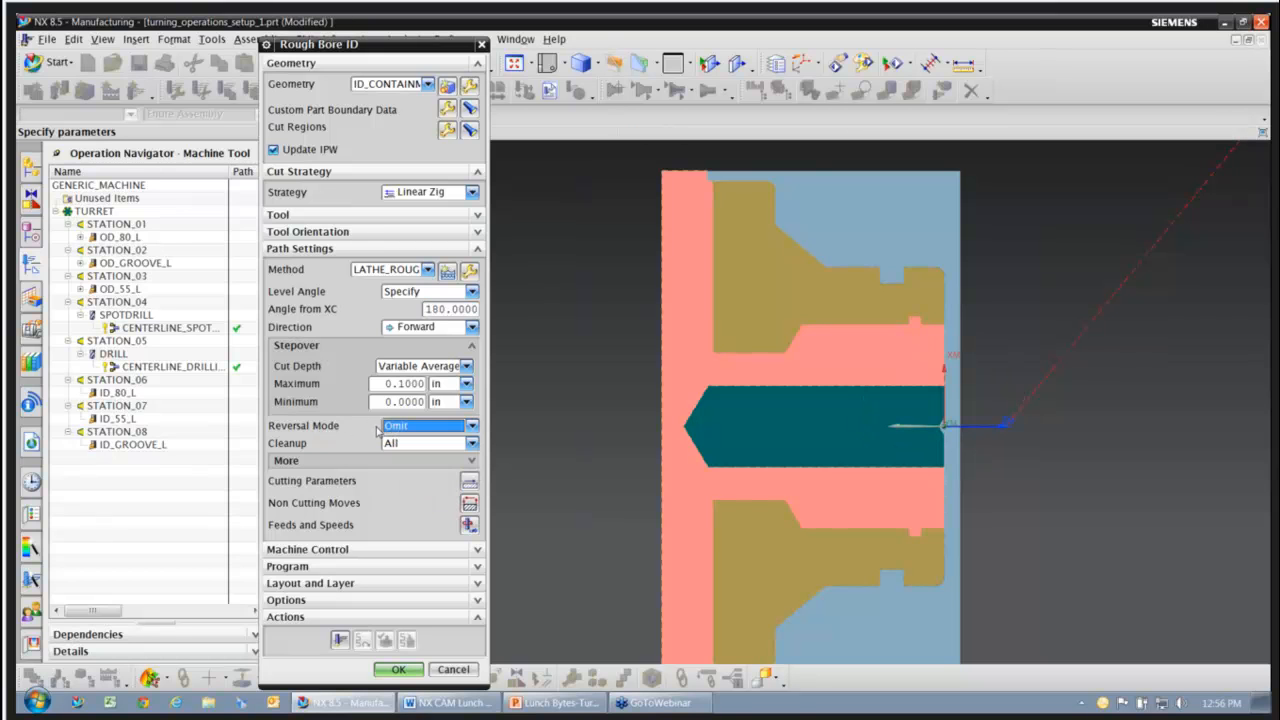
click(402, 384)
double_click(402, 384)
text(.25)
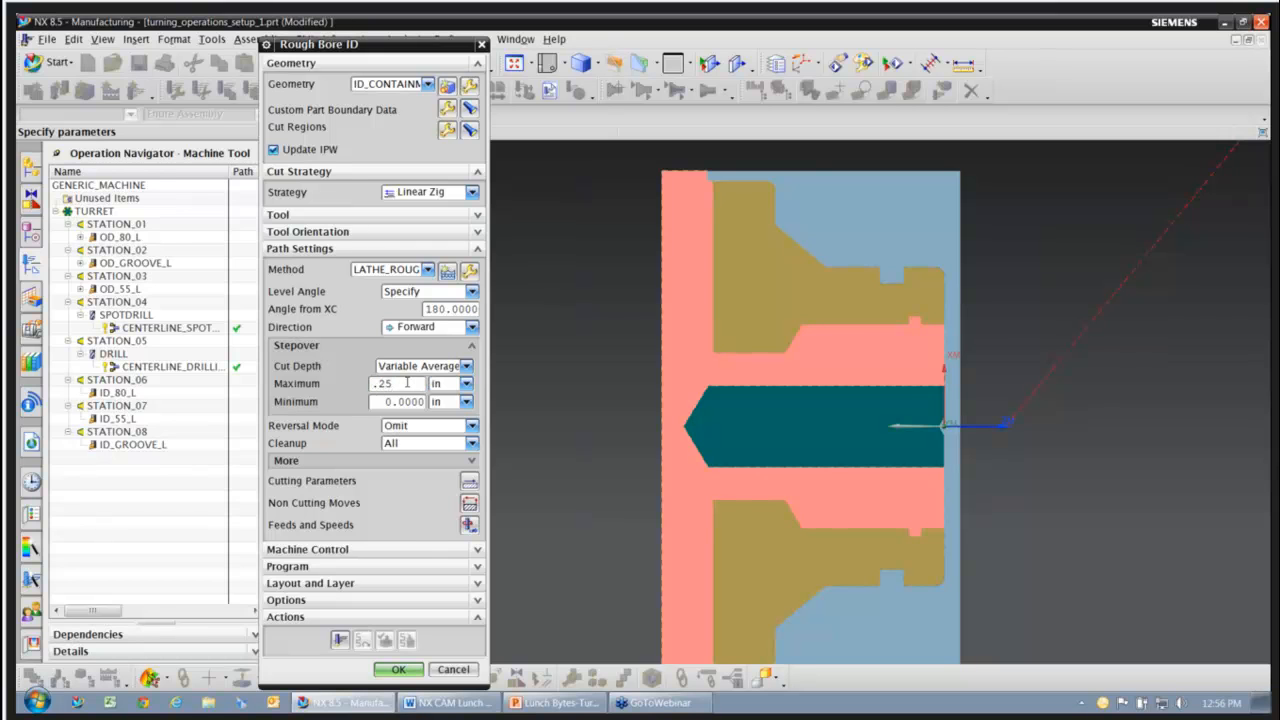
key(Tab)
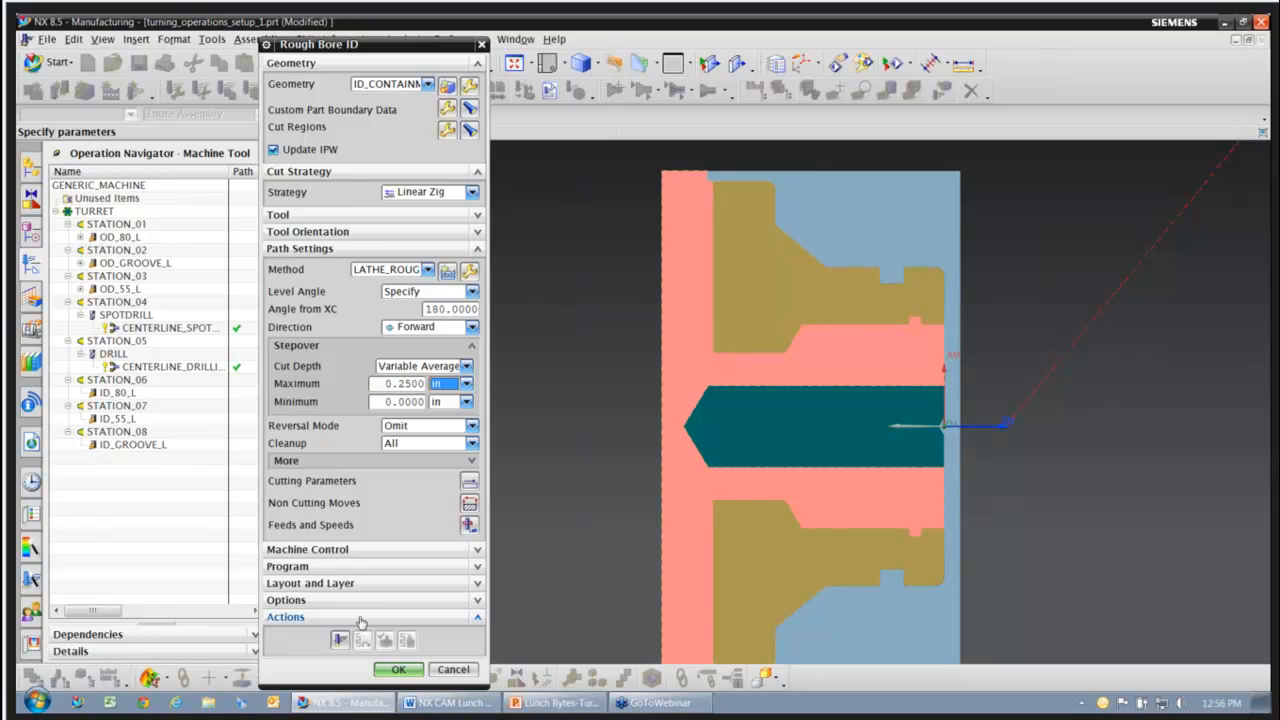
- Generate the rough boring tool path, inspect the passes inside the bore, and accept the operation
click(340, 640)
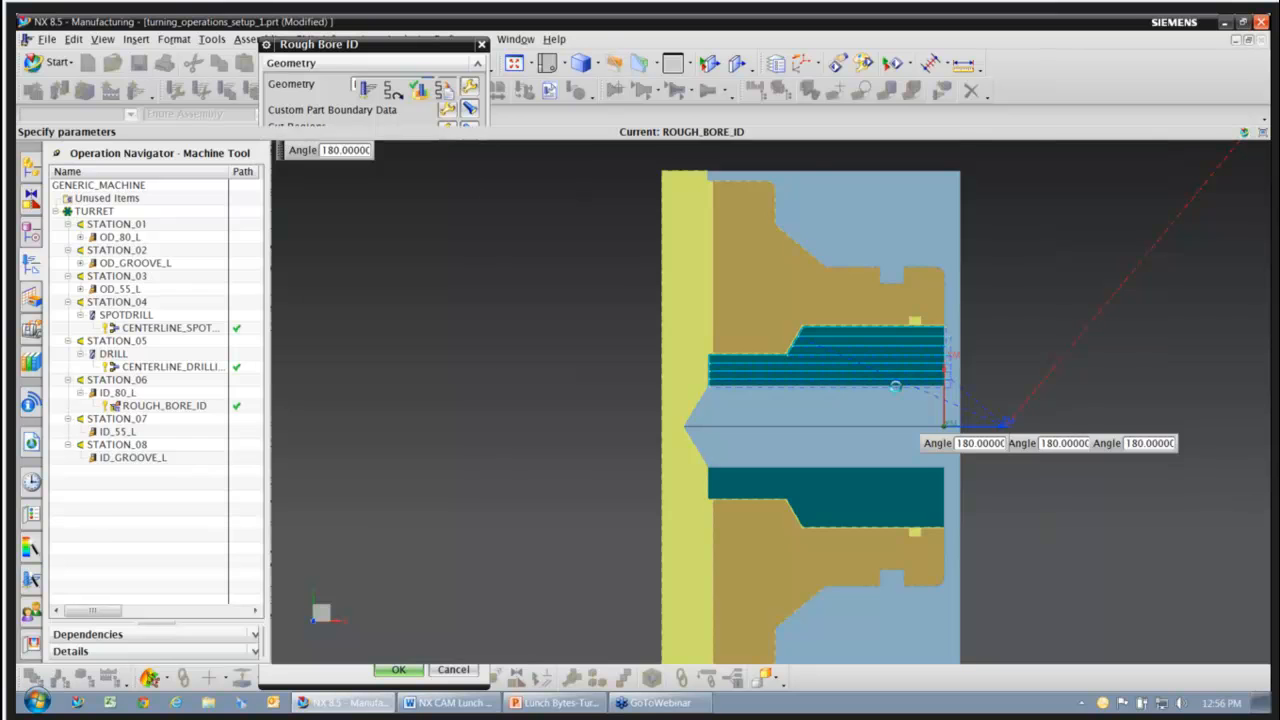
scroll(896, 387, up, 1)
scroll(1104, 398, up, 1)
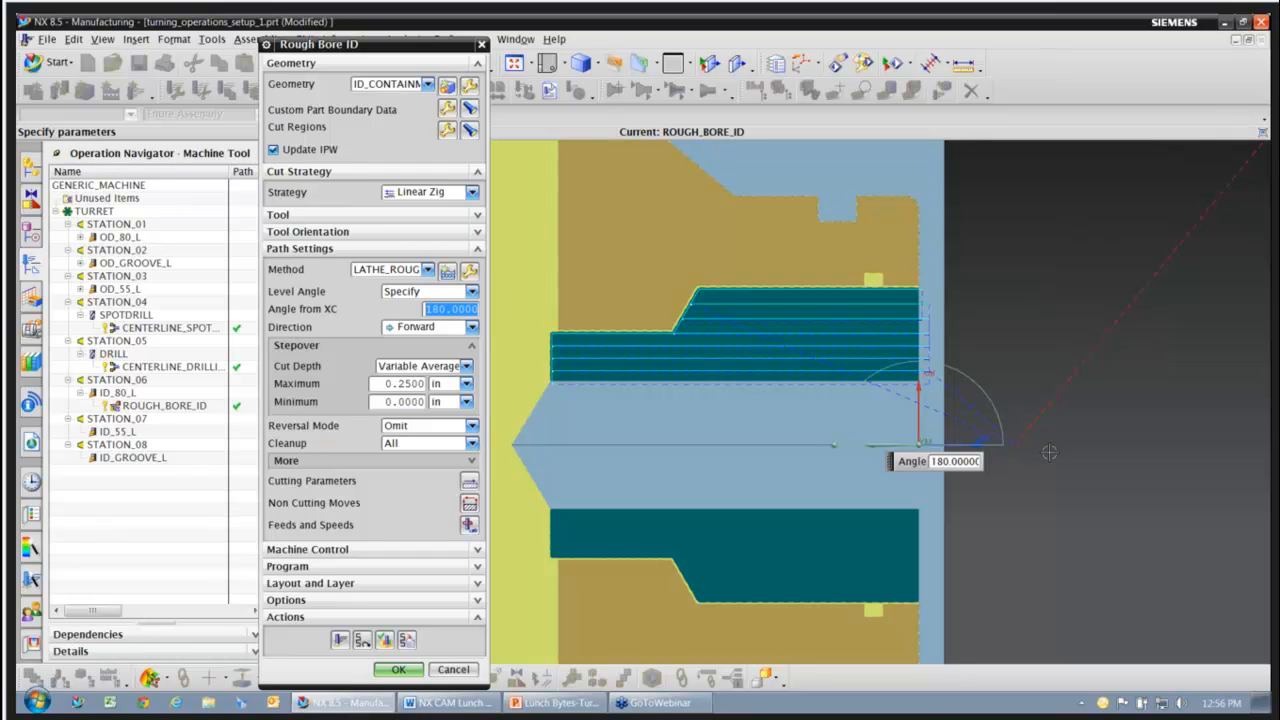
click(392, 669)
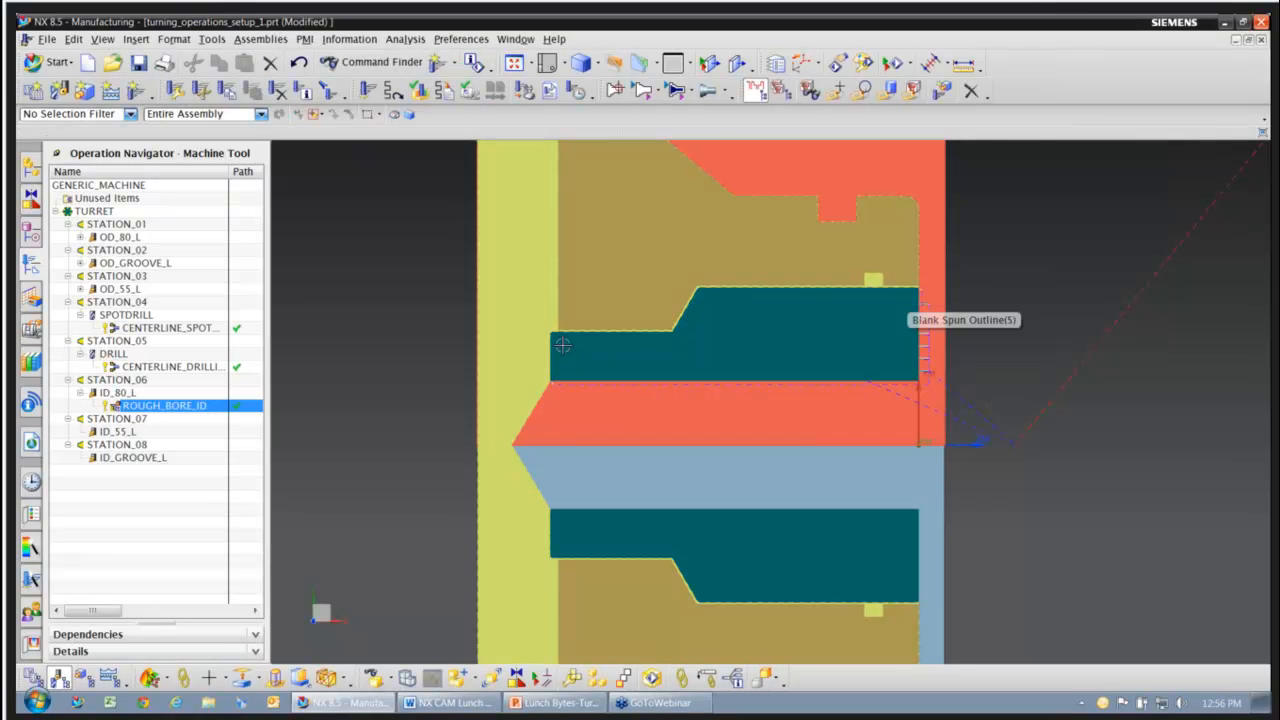
- Create a Finish Bore ID operation using the ID_55_L tool, the ID_CONTAINMENT geometry and the LATHE_FINISH method
click(136, 90)
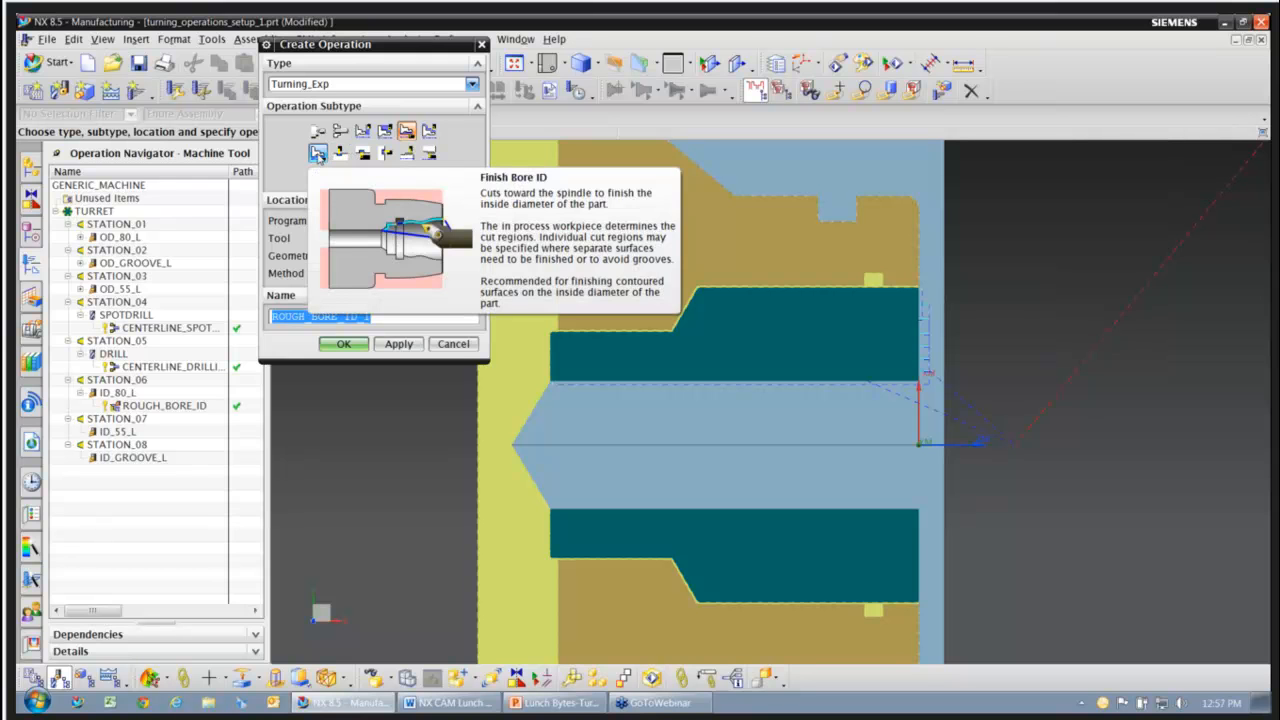
click(317, 153)
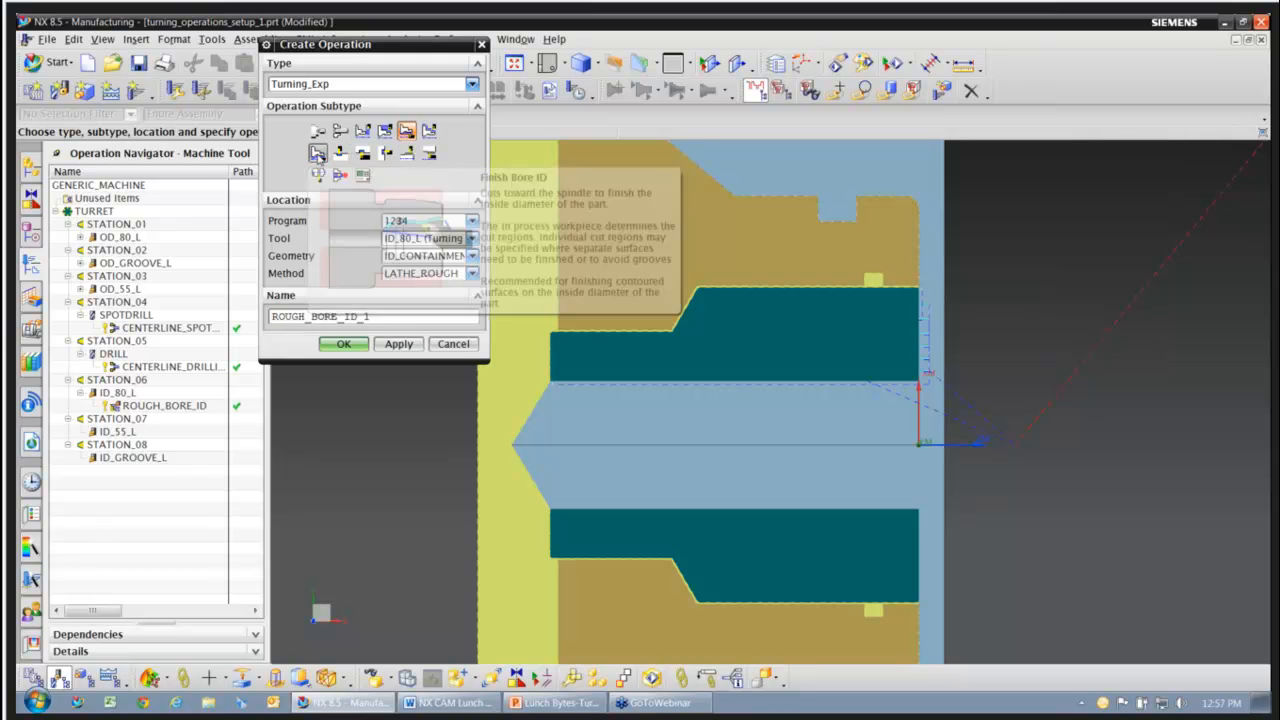
click(450, 254)
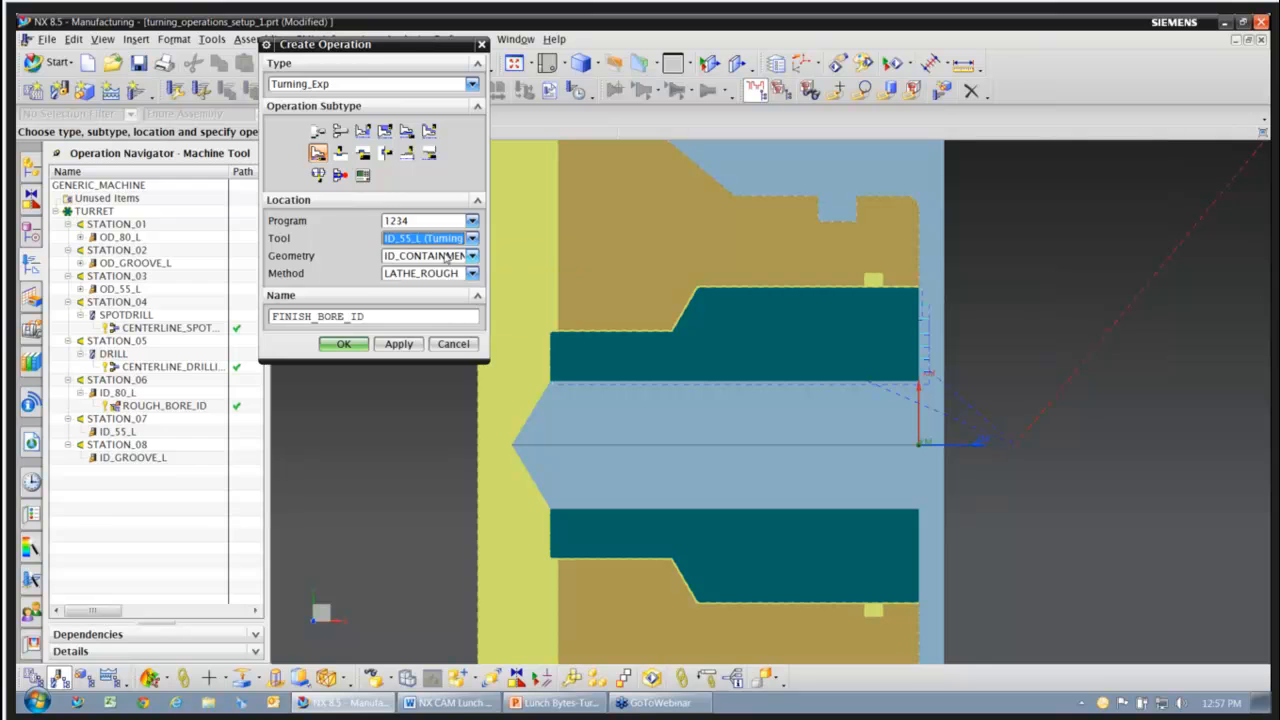
click(401, 280)
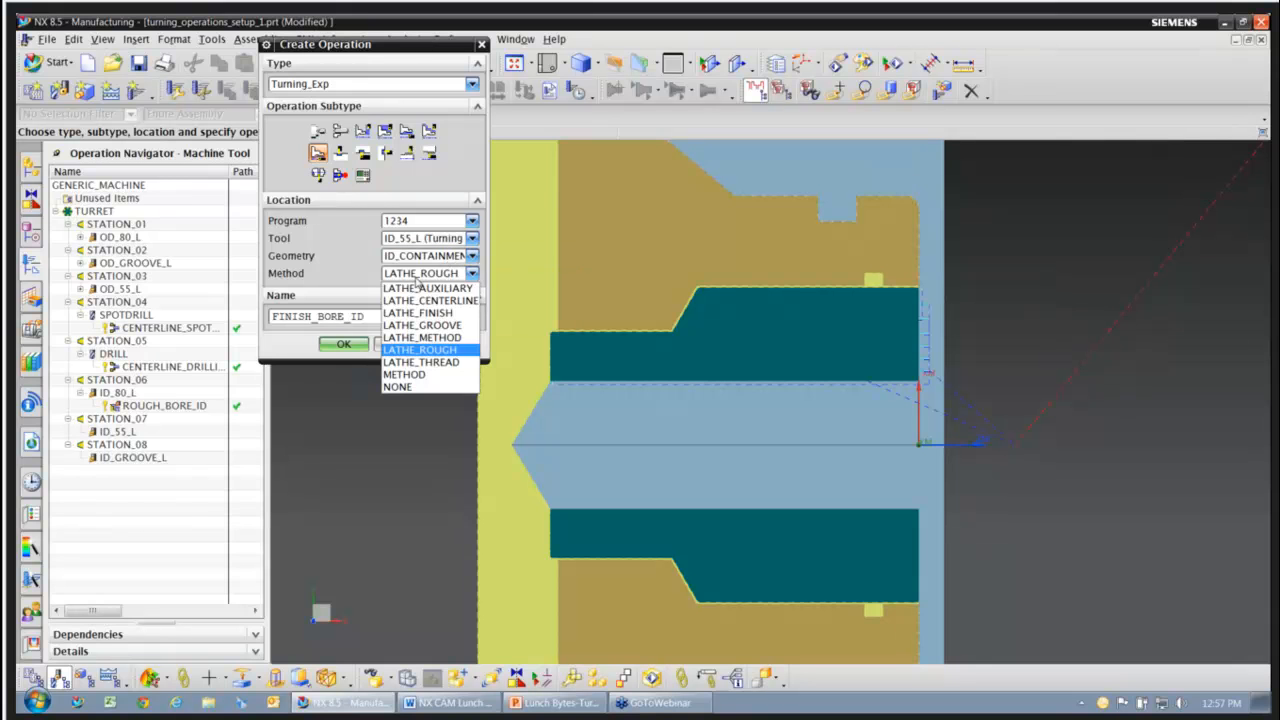
click(428, 314)
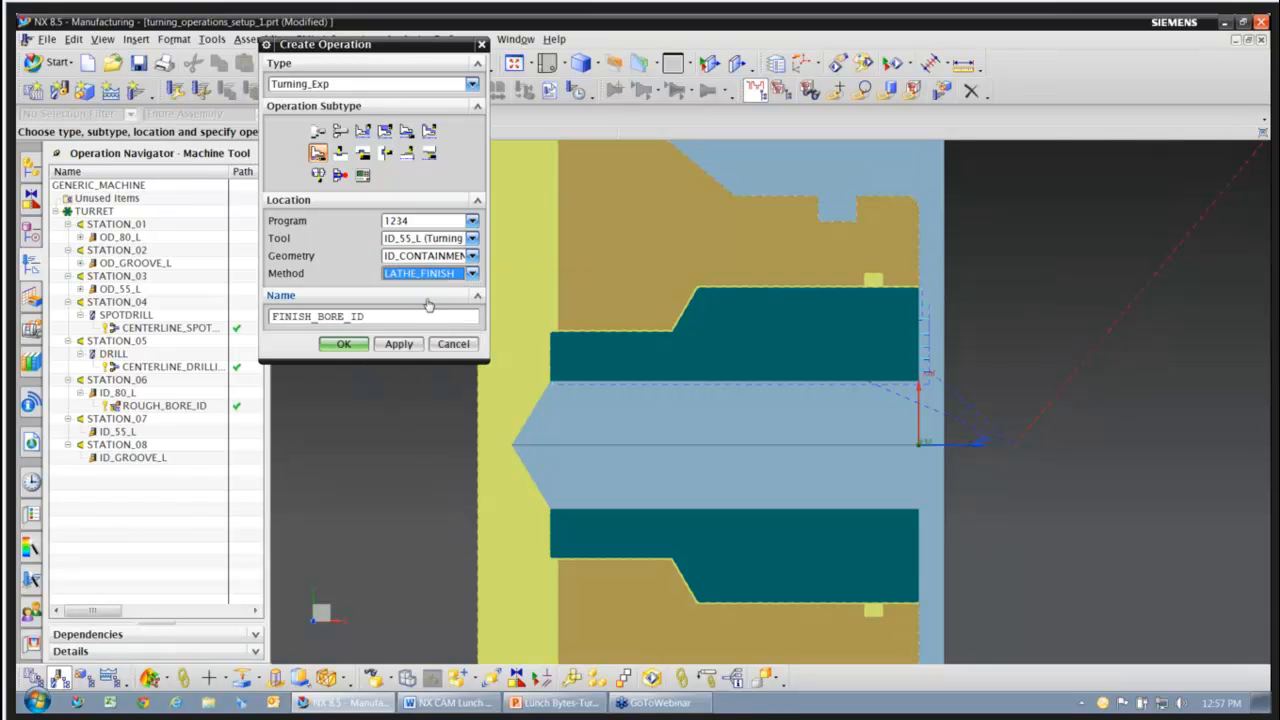
click(345, 344)
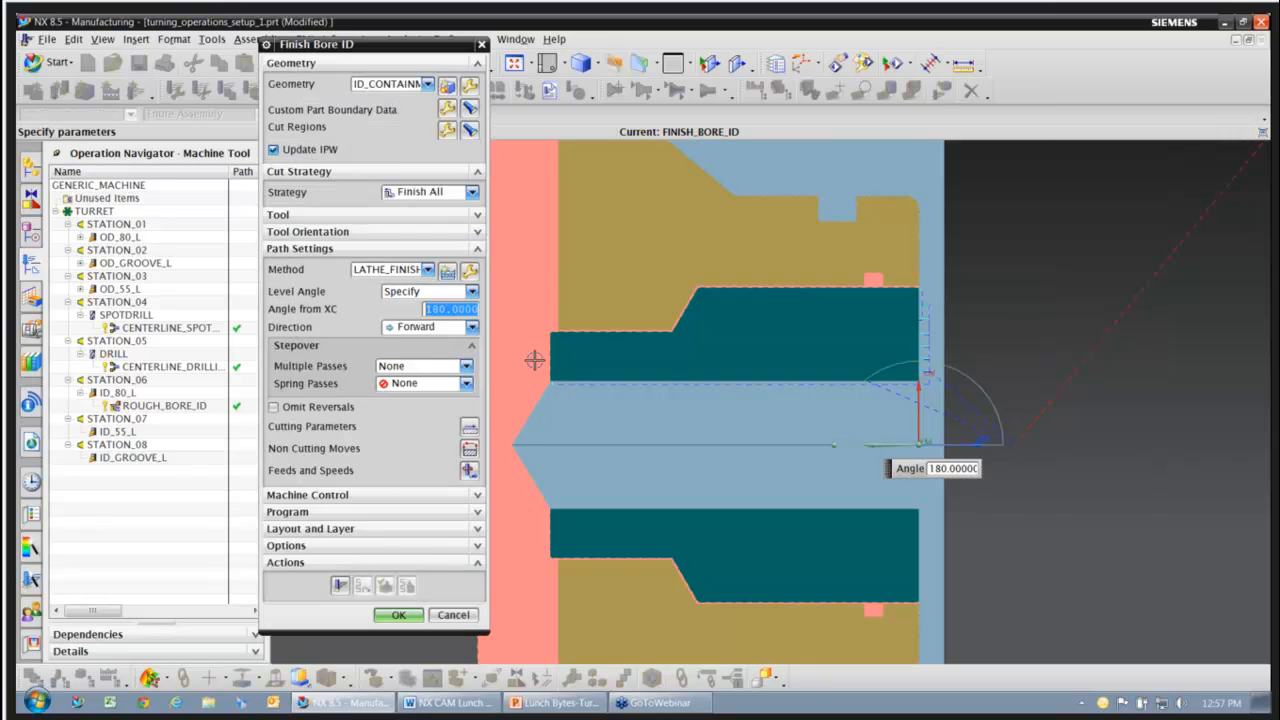
- Turn on Omit Reversals for the finish bore and generate its tool path
click(298, 408)
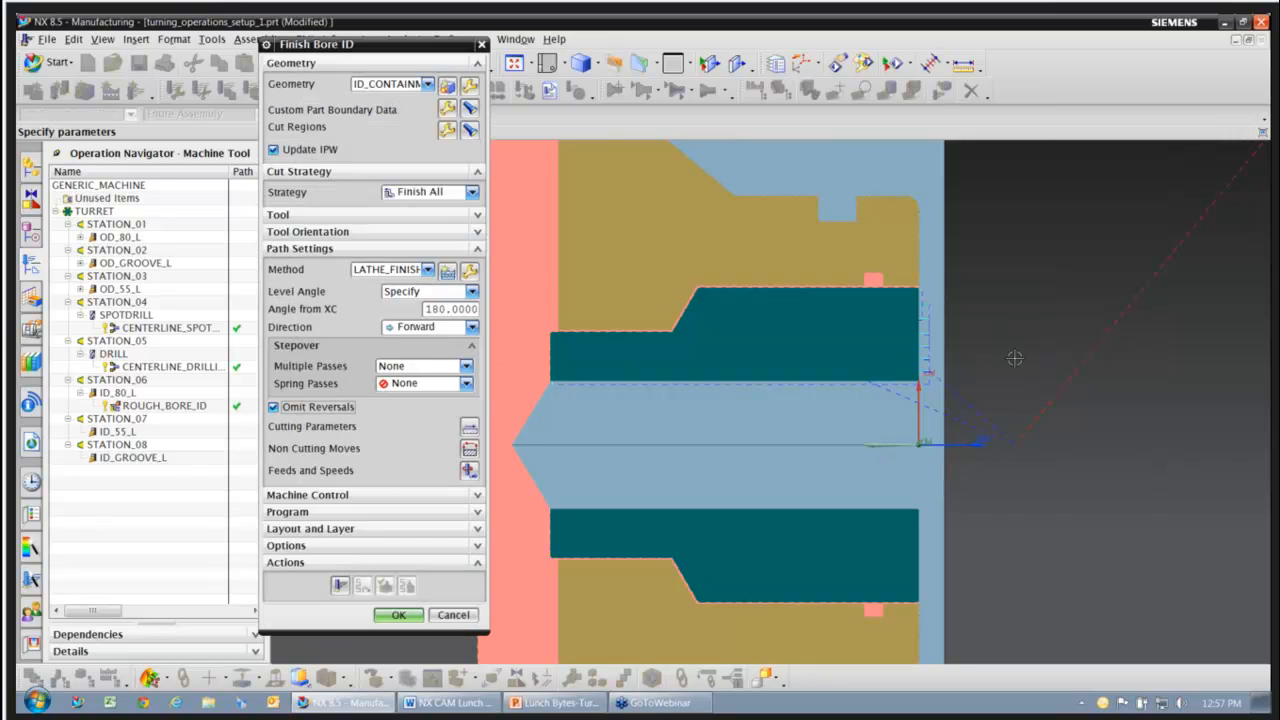
scroll(1014, 358, down, 1)
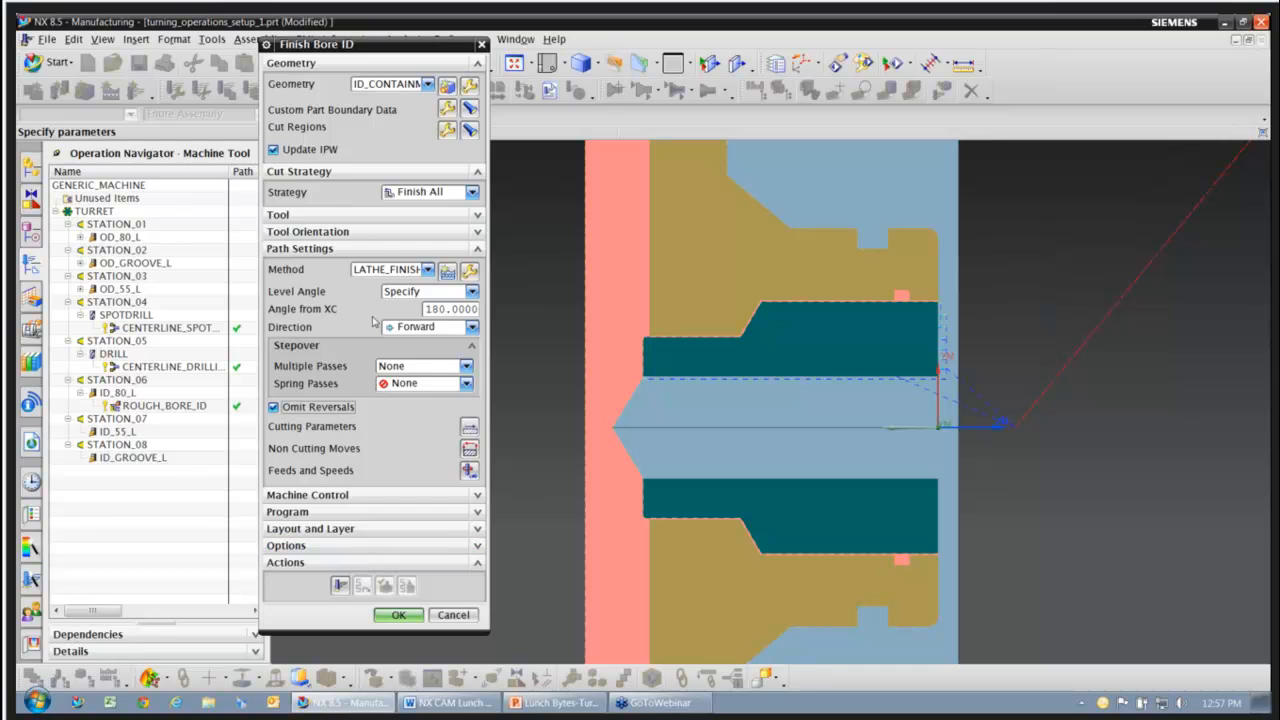
click(340, 585)
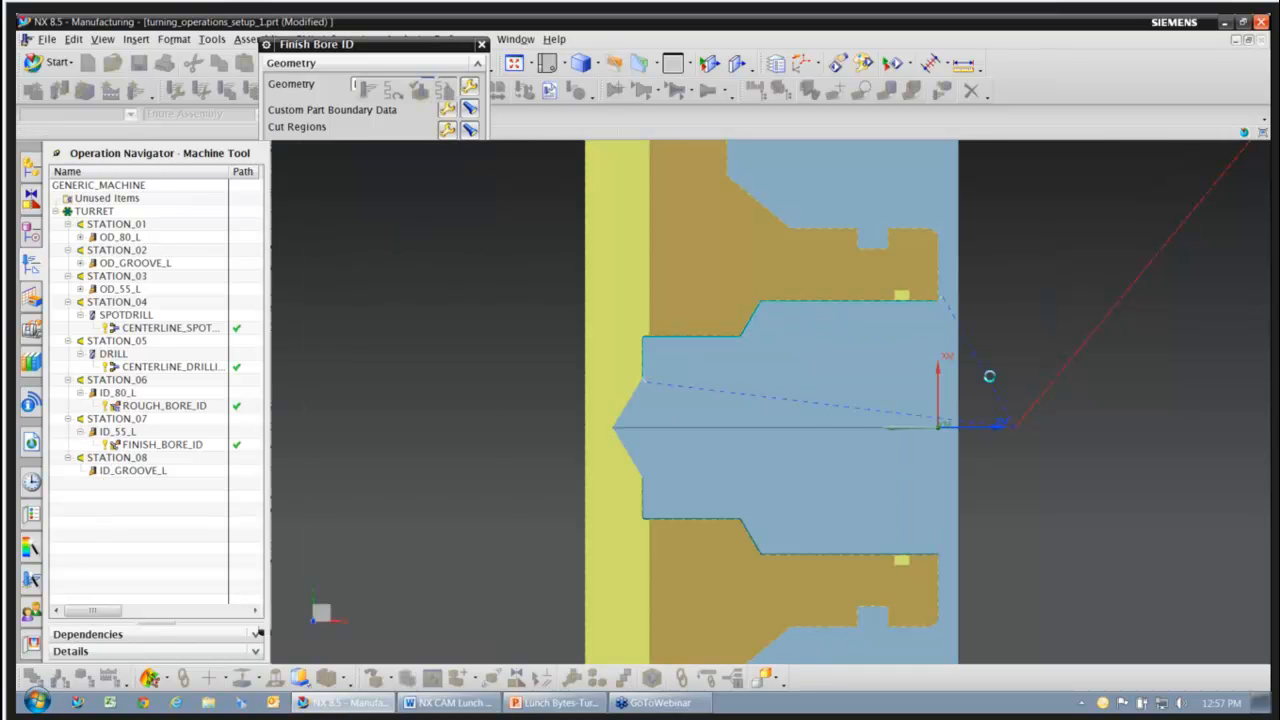
- Verify the finish boring path by stepping the tool through its motions along the bore profile, and accept the operation
click(384, 585)
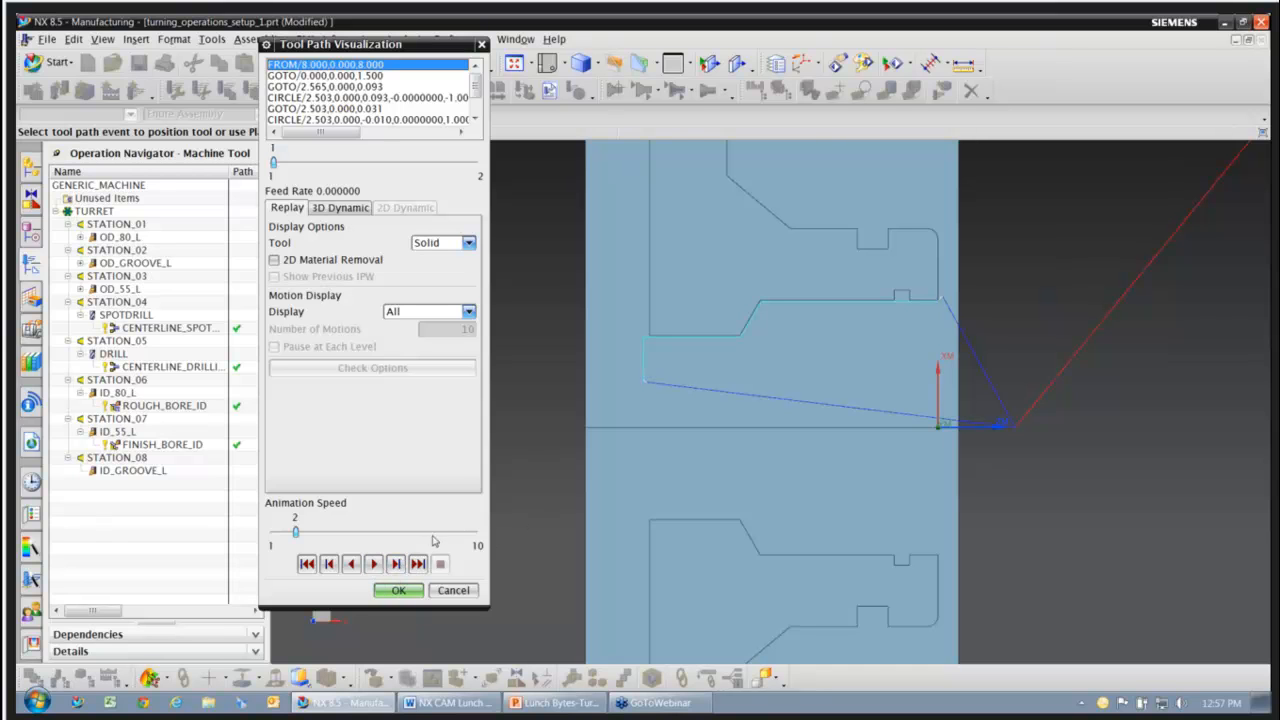
click(396, 563)
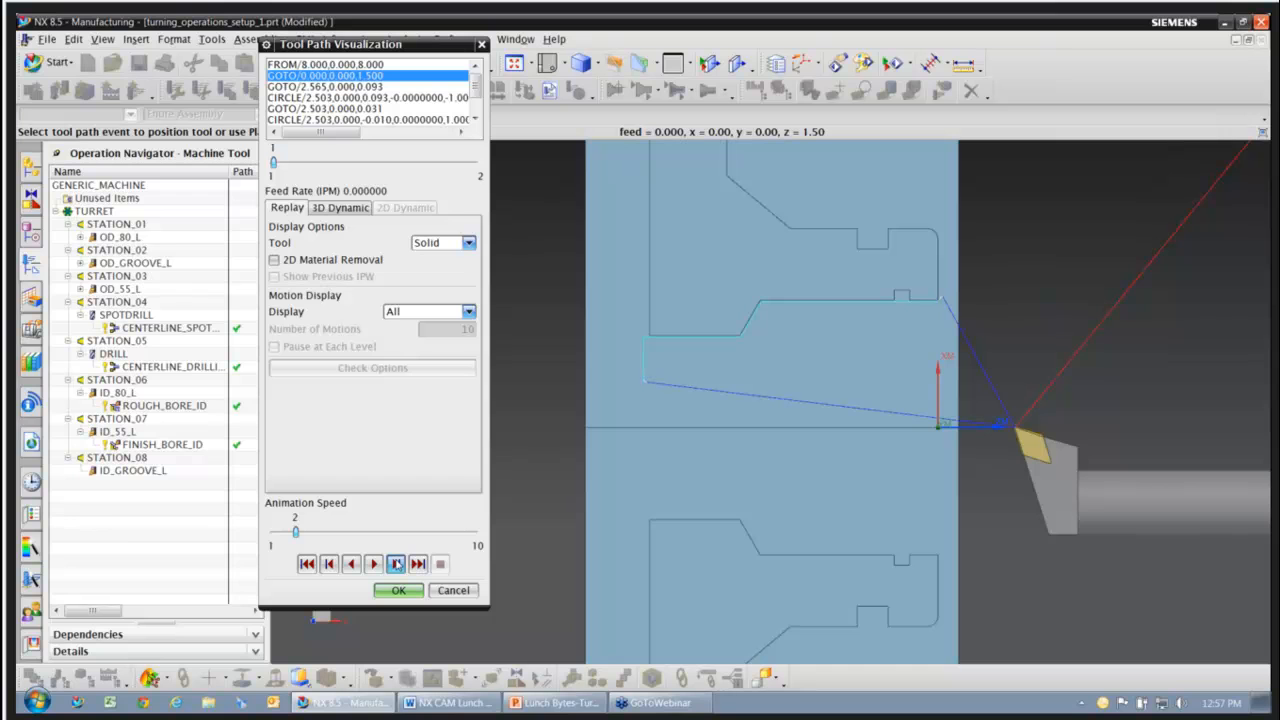
click(396, 563)
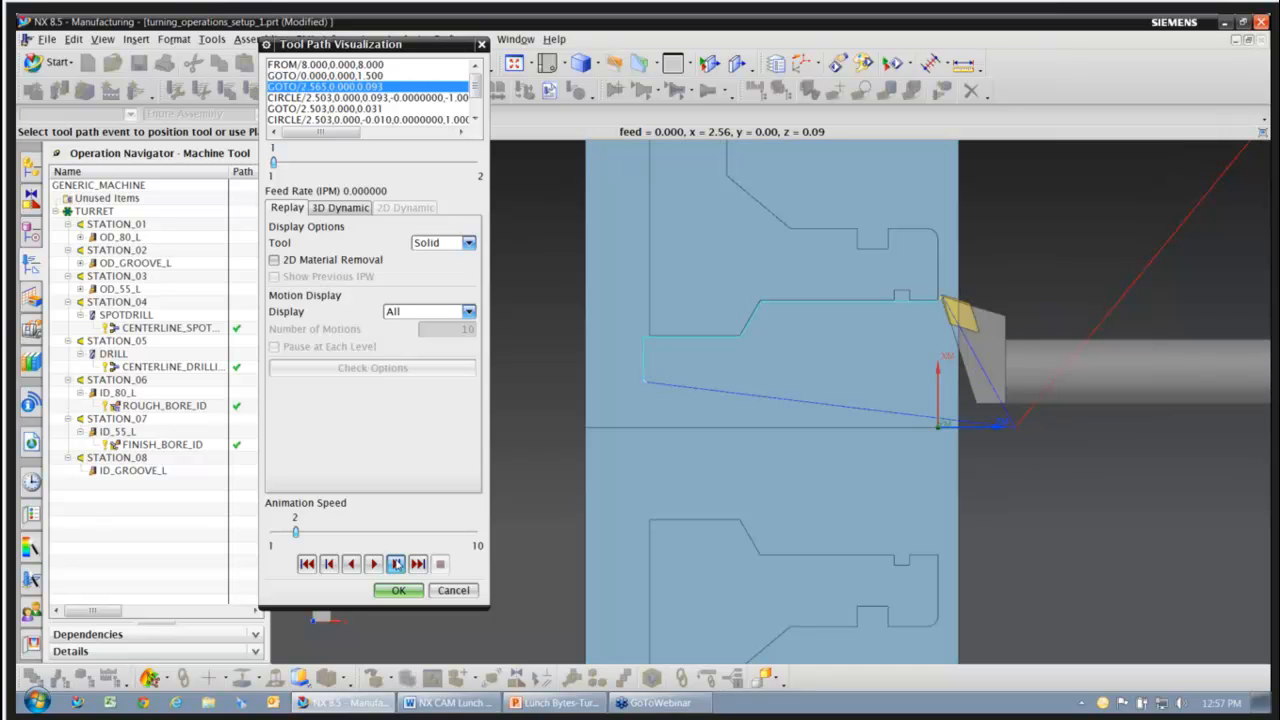
click(396, 563)
click(396, 563)
click(396, 563)
click(396, 563)
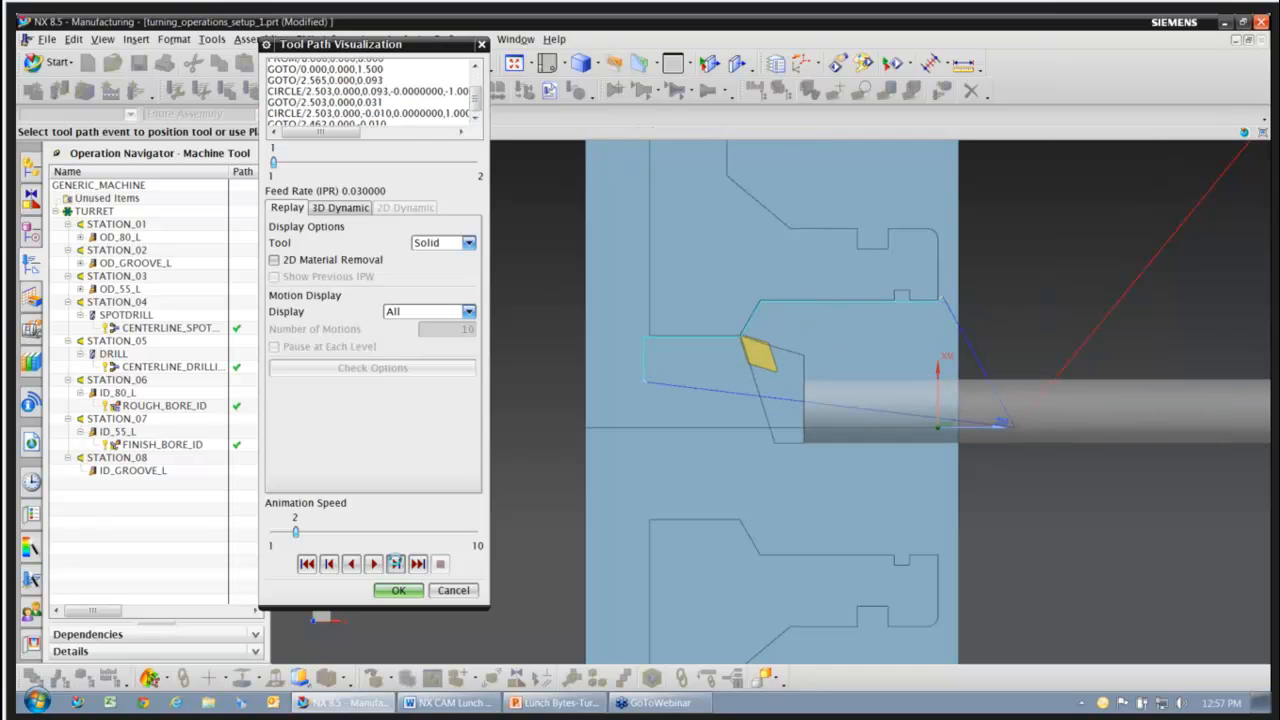
click(396, 563)
click(396, 563)
click(396, 563)
click(396, 563)
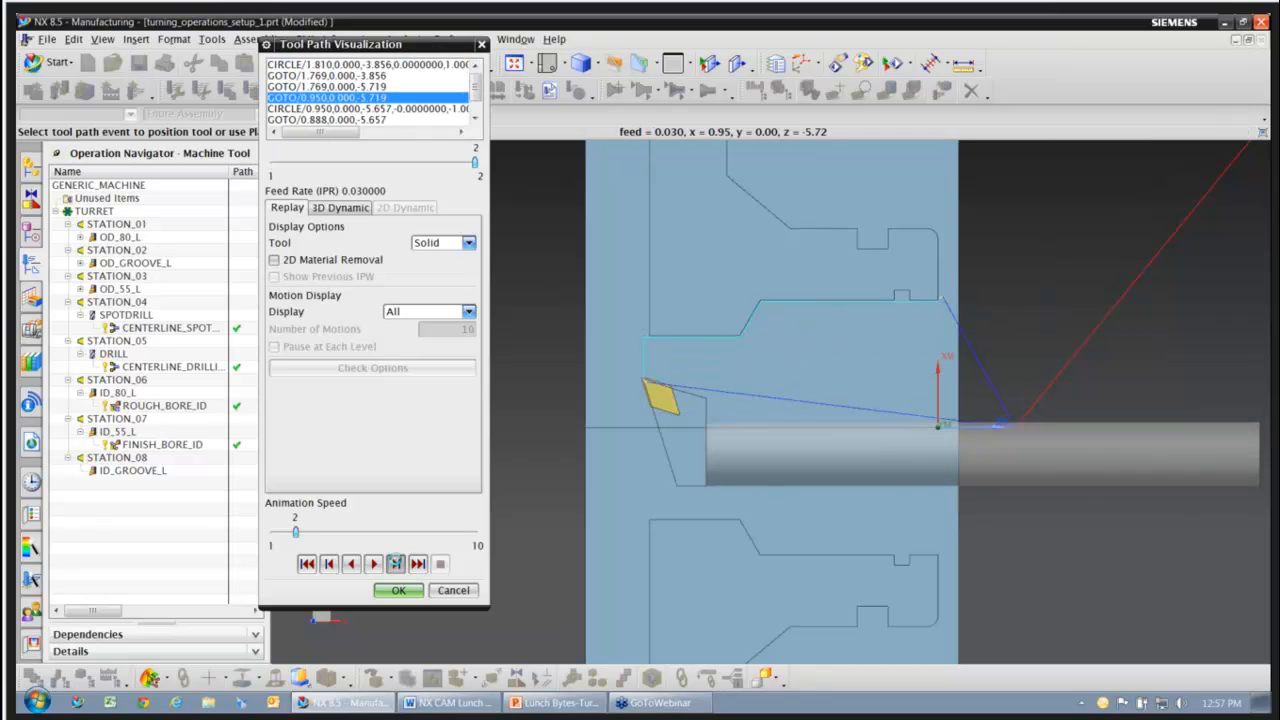
click(396, 563)
click(396, 563)
click(396, 563)
click(398, 589)
click(398, 614)
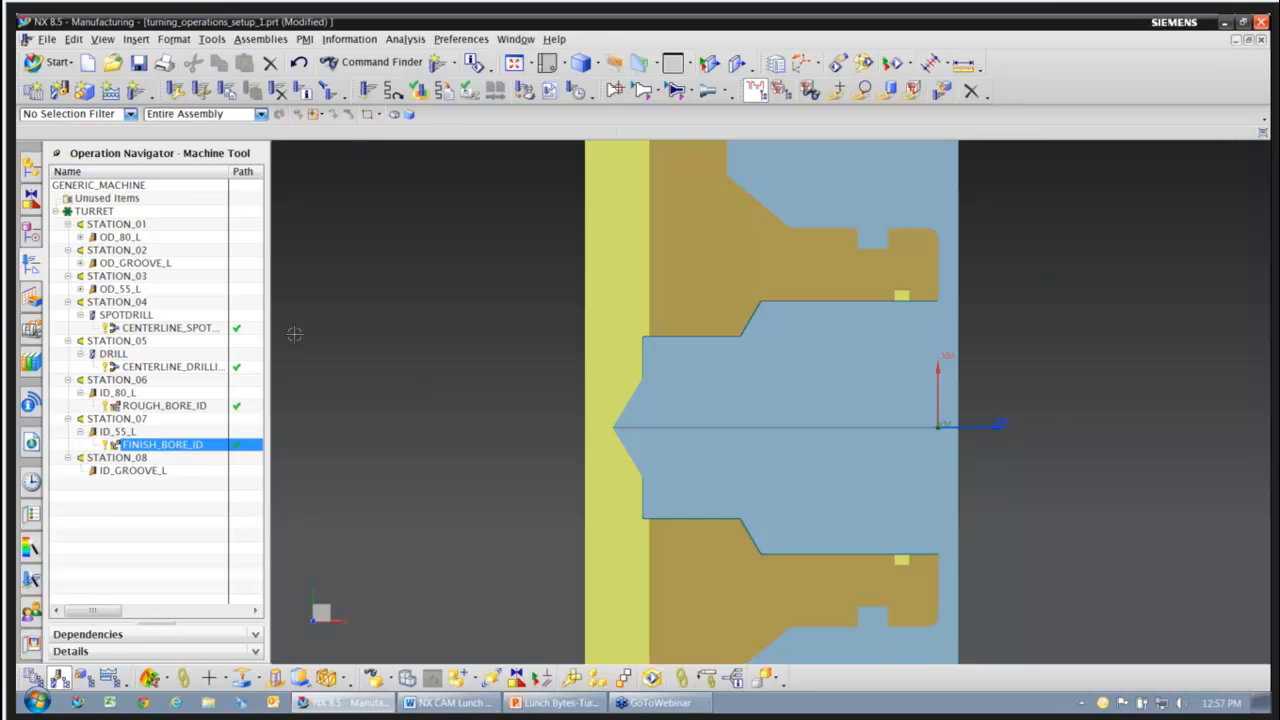
- Create a Groove ID operation using the ID_GROOVE_L tool, the ID_CONTAINMENT geometry and the LATHE_FINISH method
click(137, 90)
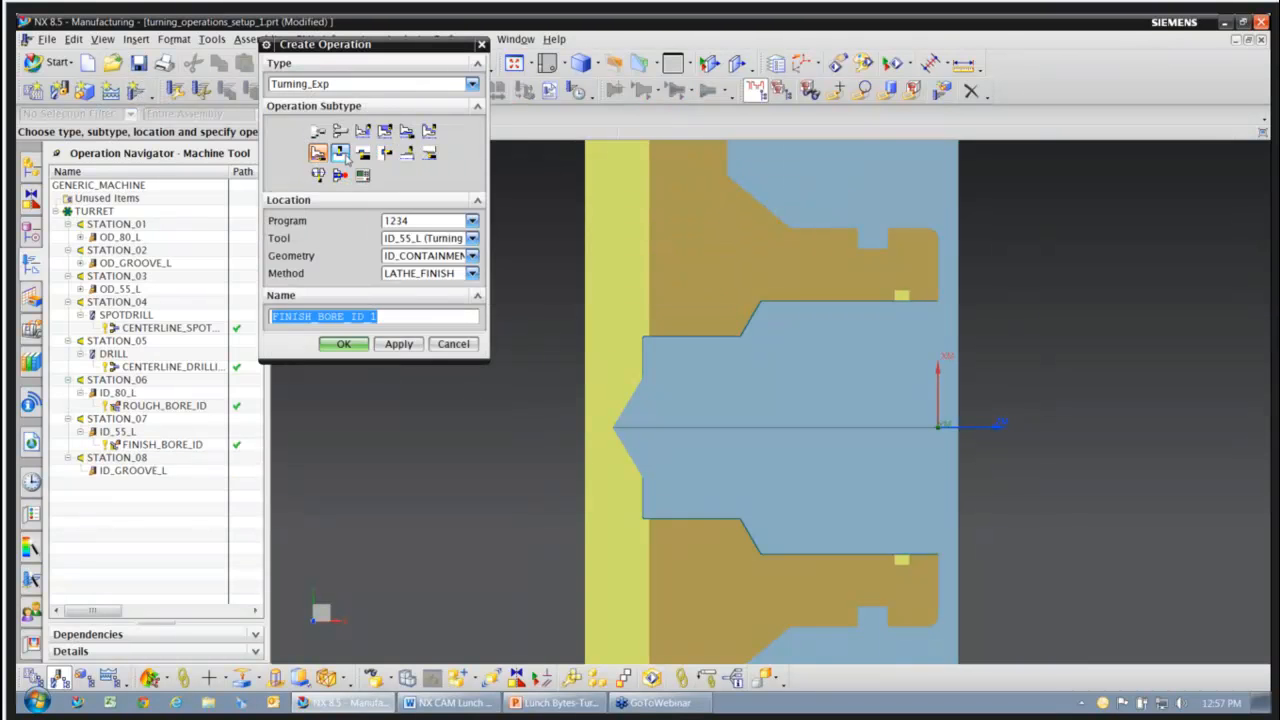
click(366, 156)
click(450, 238)
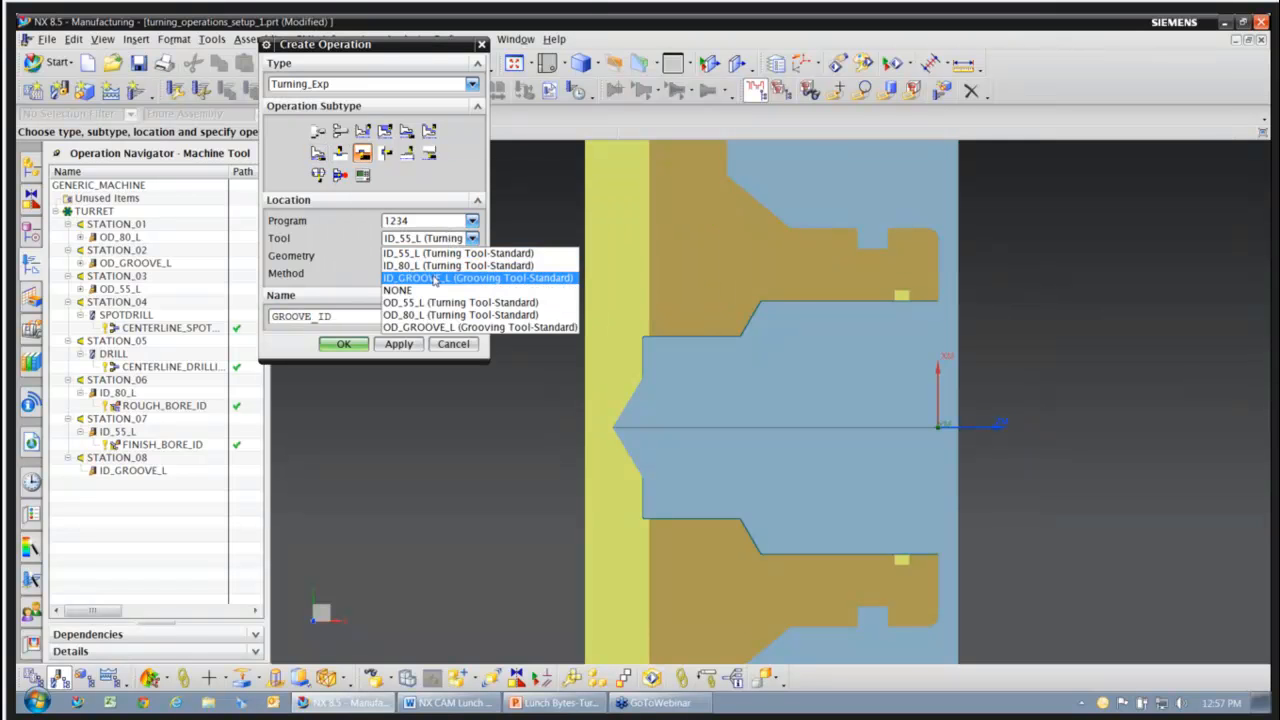
click(435, 278)
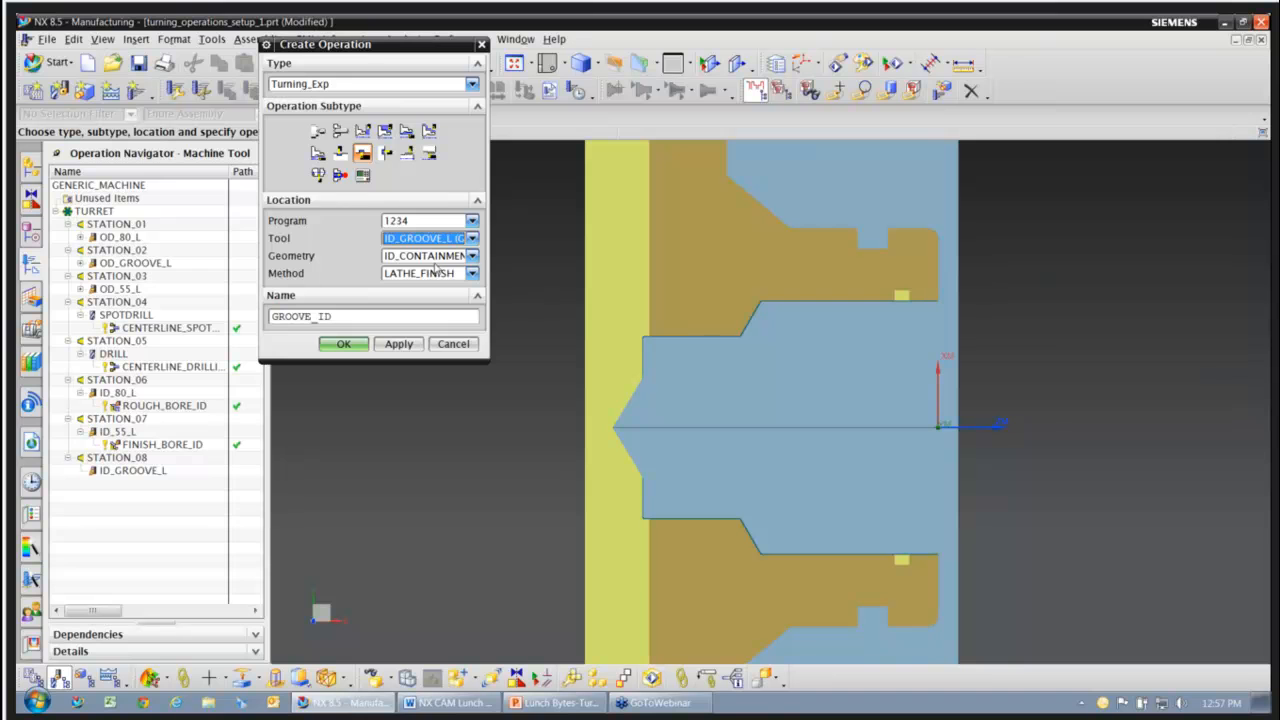
click(344, 343)
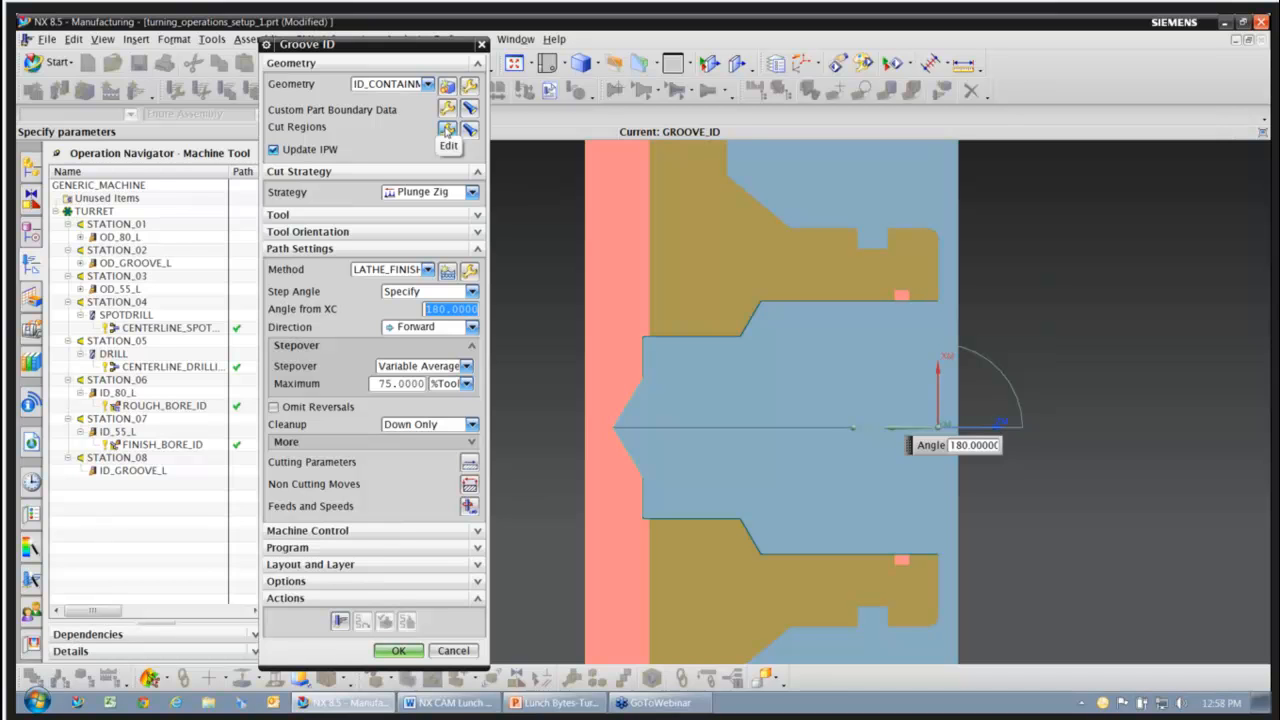
- Limit the ID groove's cut region with axial trim planes through points at the groove's two side walls
click(446, 129)
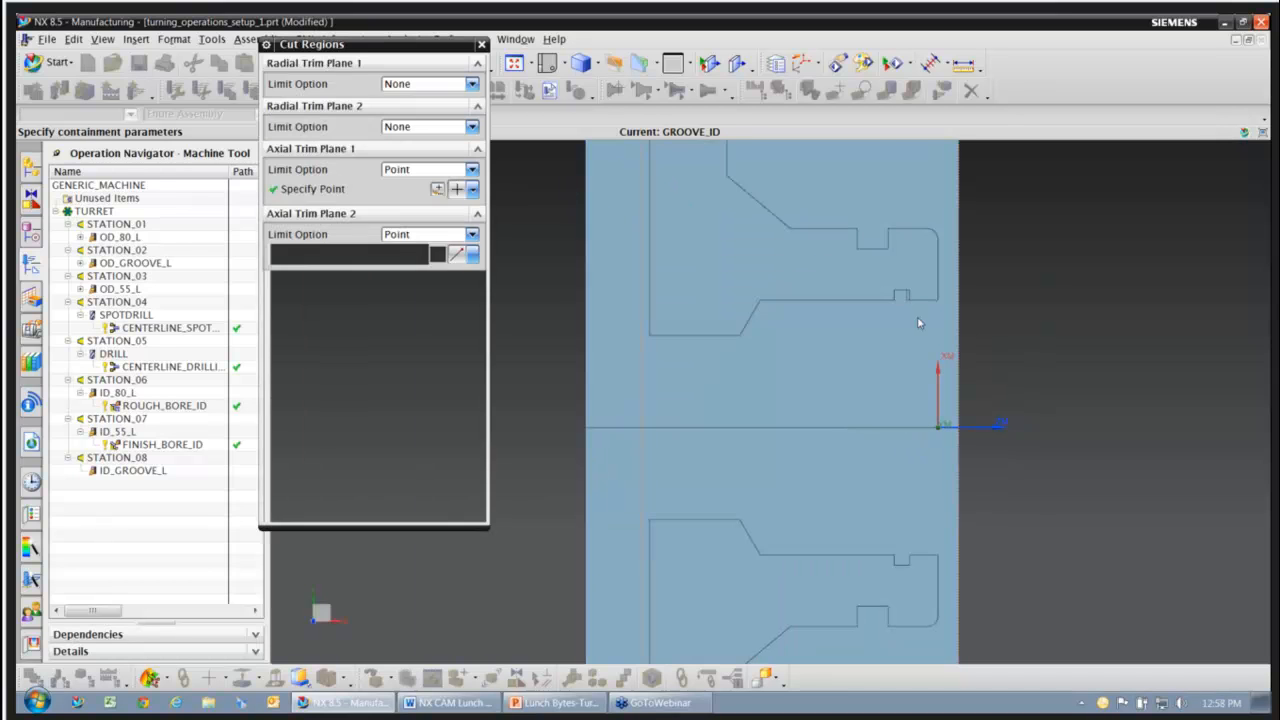
scroll(693, 288, down, 2)
click(662, 180)
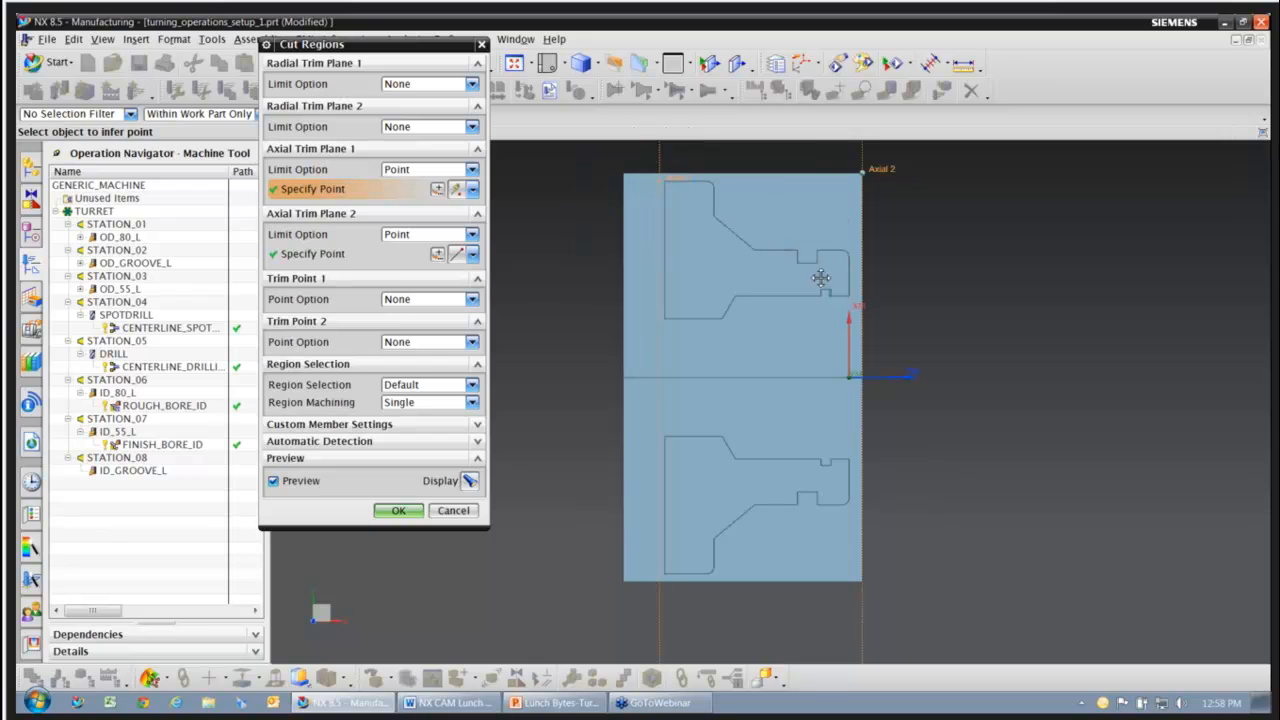
scroll(826, 289, up, 3)
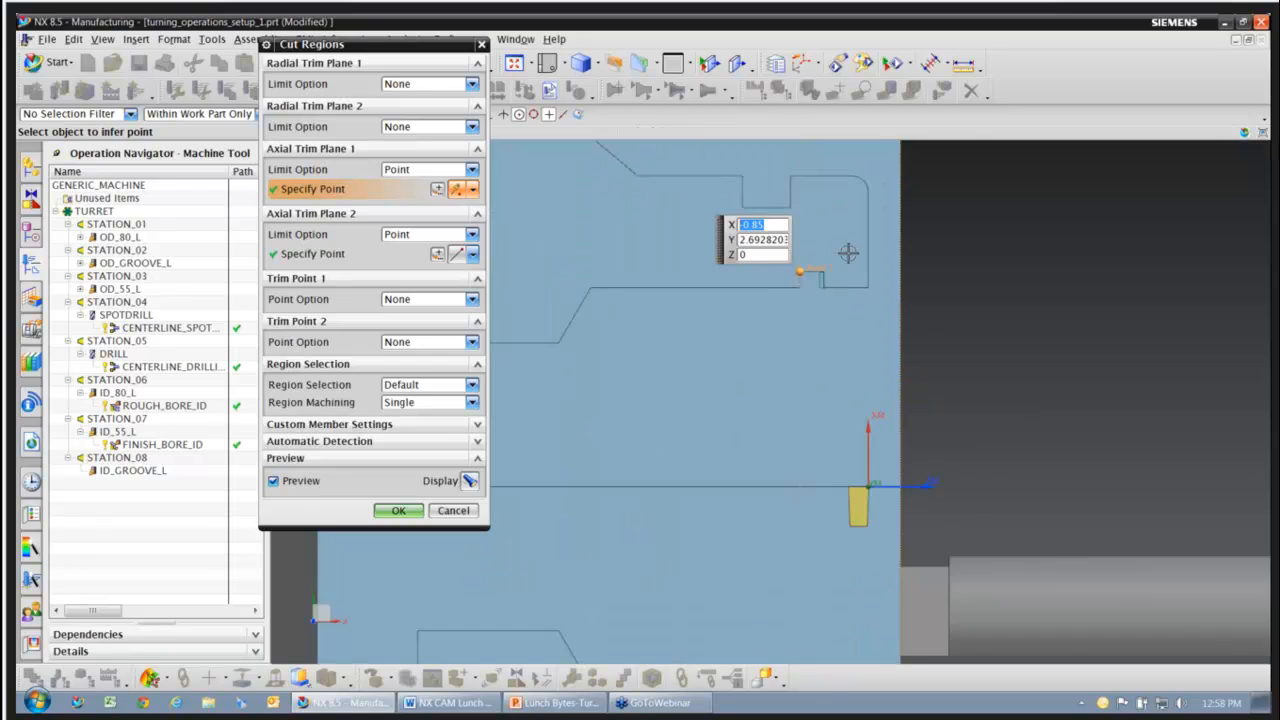
scroll(785, 272, up, 3)
scroll(689, 393, down, 7)
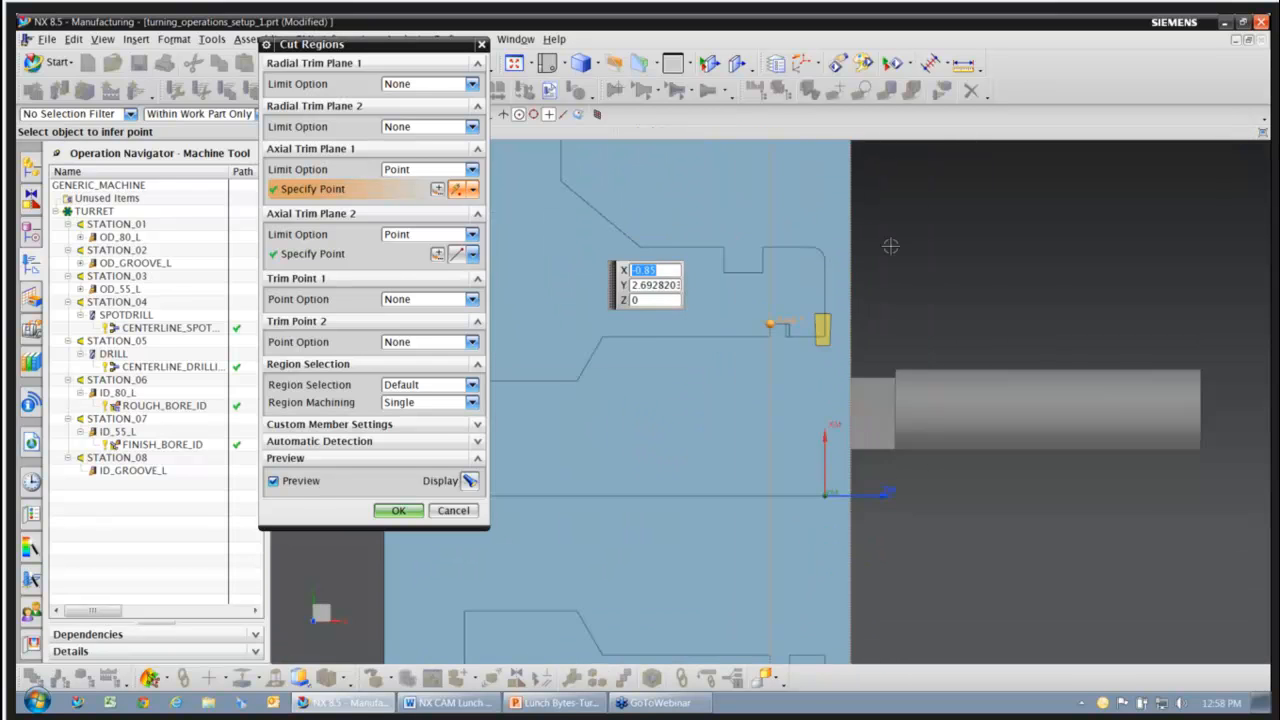
click(834, 292)
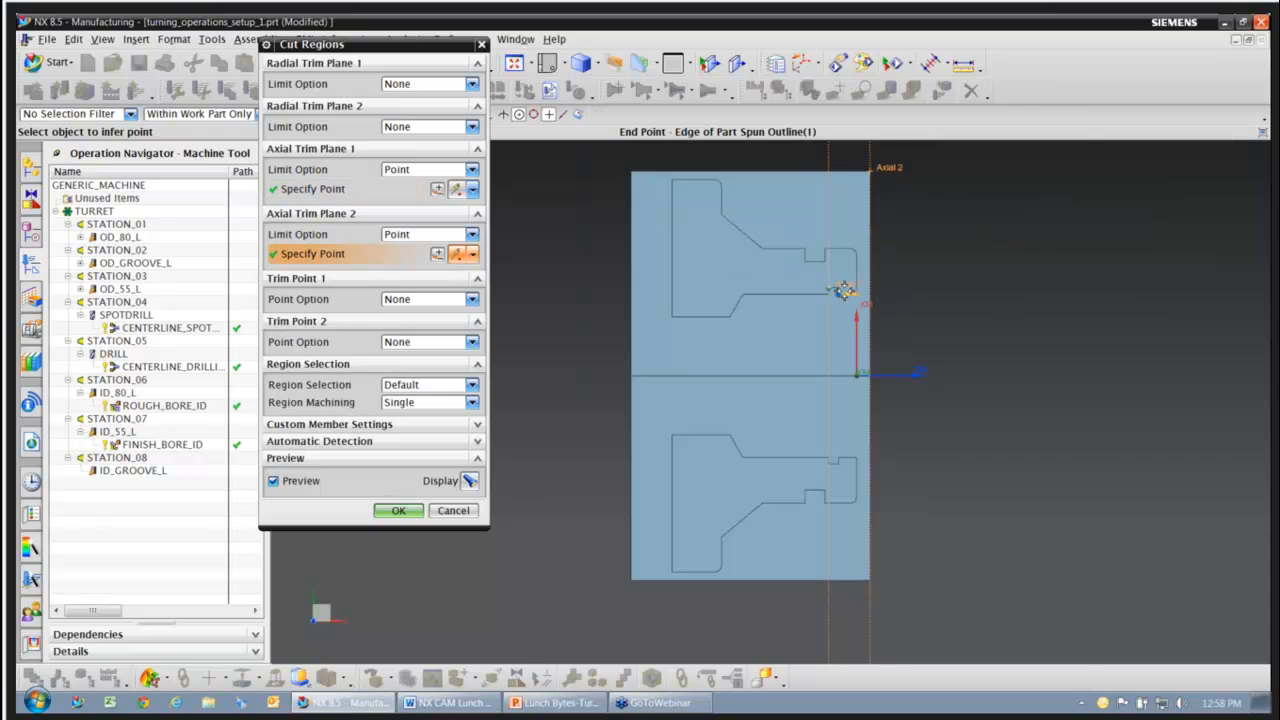
scroll(840, 290, up, 4)
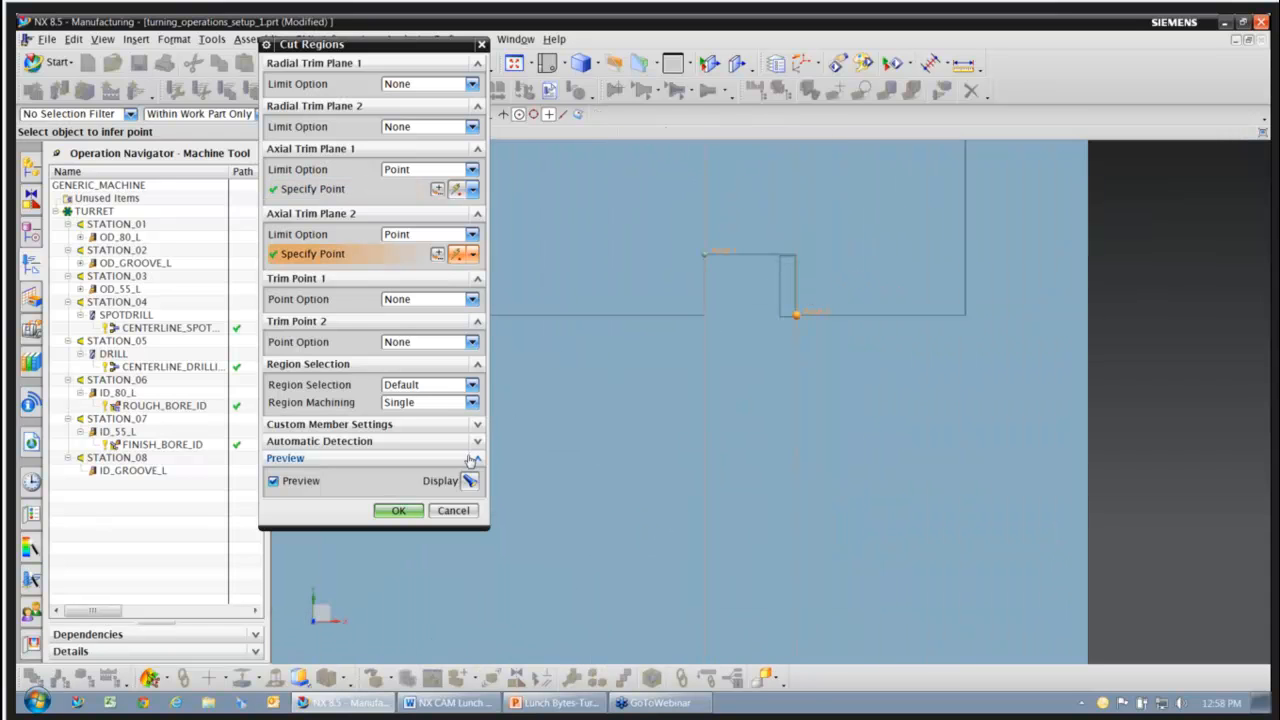
click(398, 510)
- Generate the Groove ID tool path and examine its approach and departure moves around the groove
scroll(883, 306, down, 3)
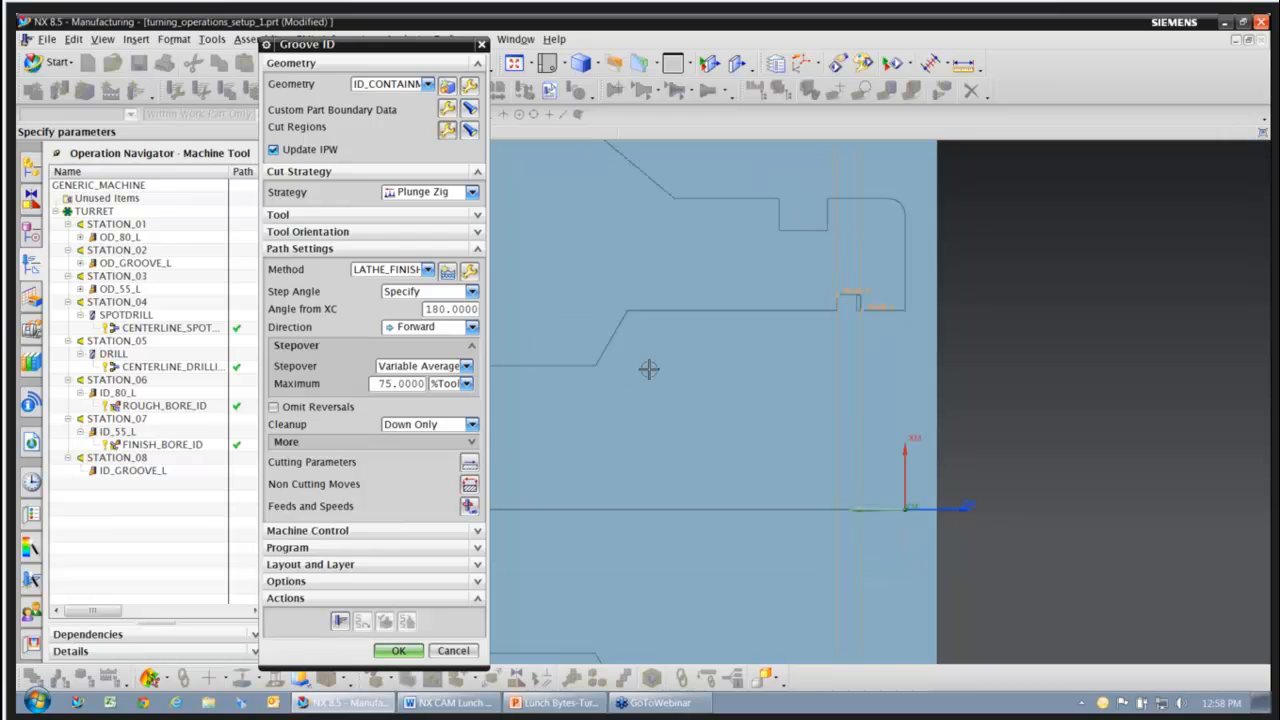
scroll(840, 292, down, 3)
click(340, 621)
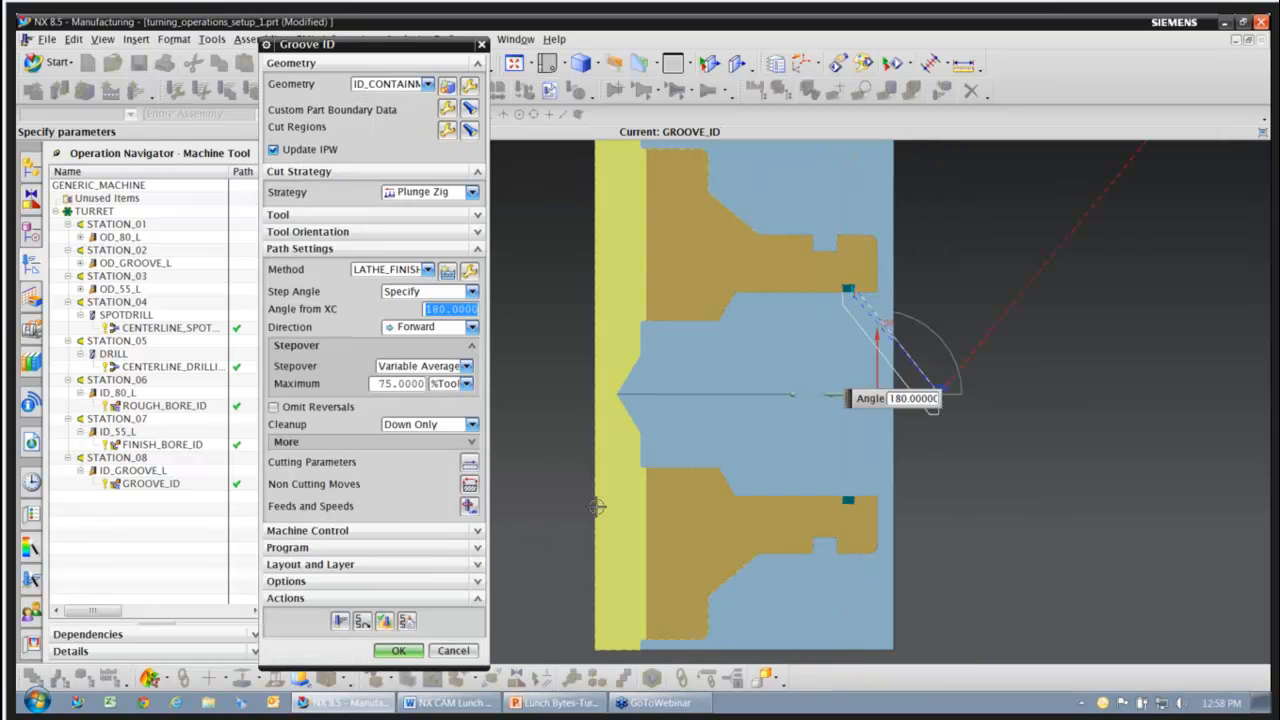
scroll(862, 288, up, 3)
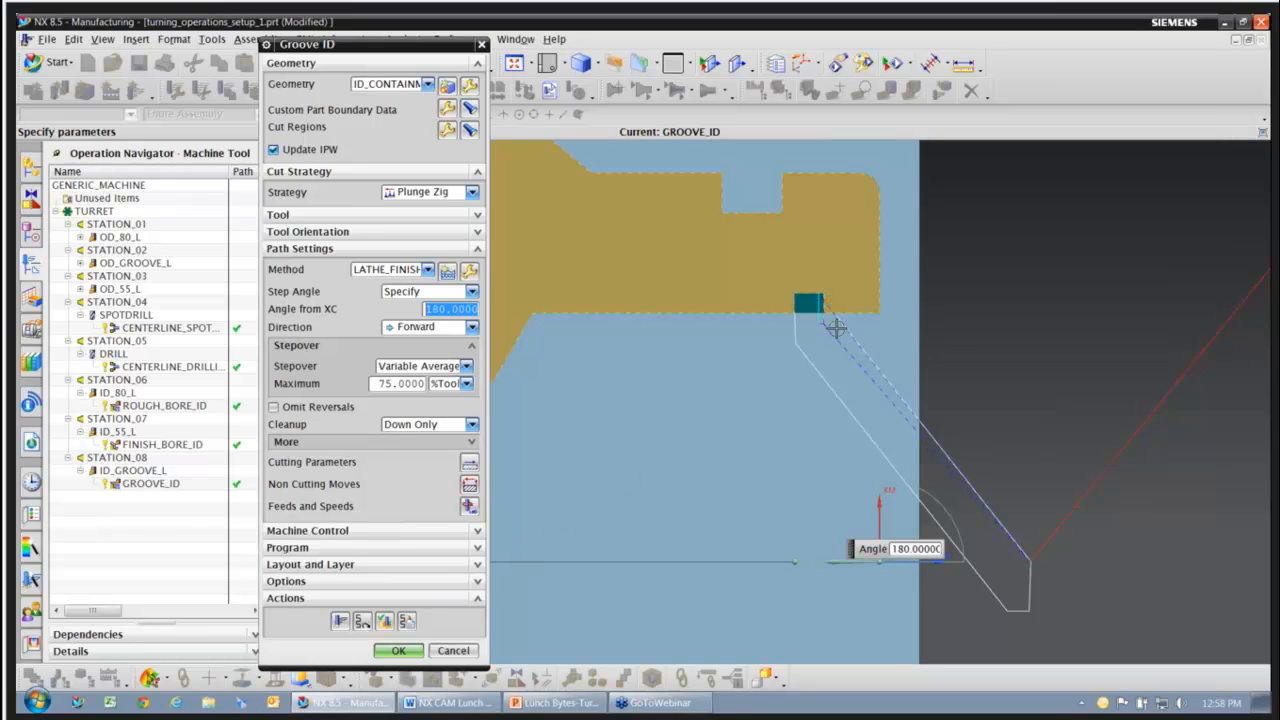
scroll(750, 416, up, 3)
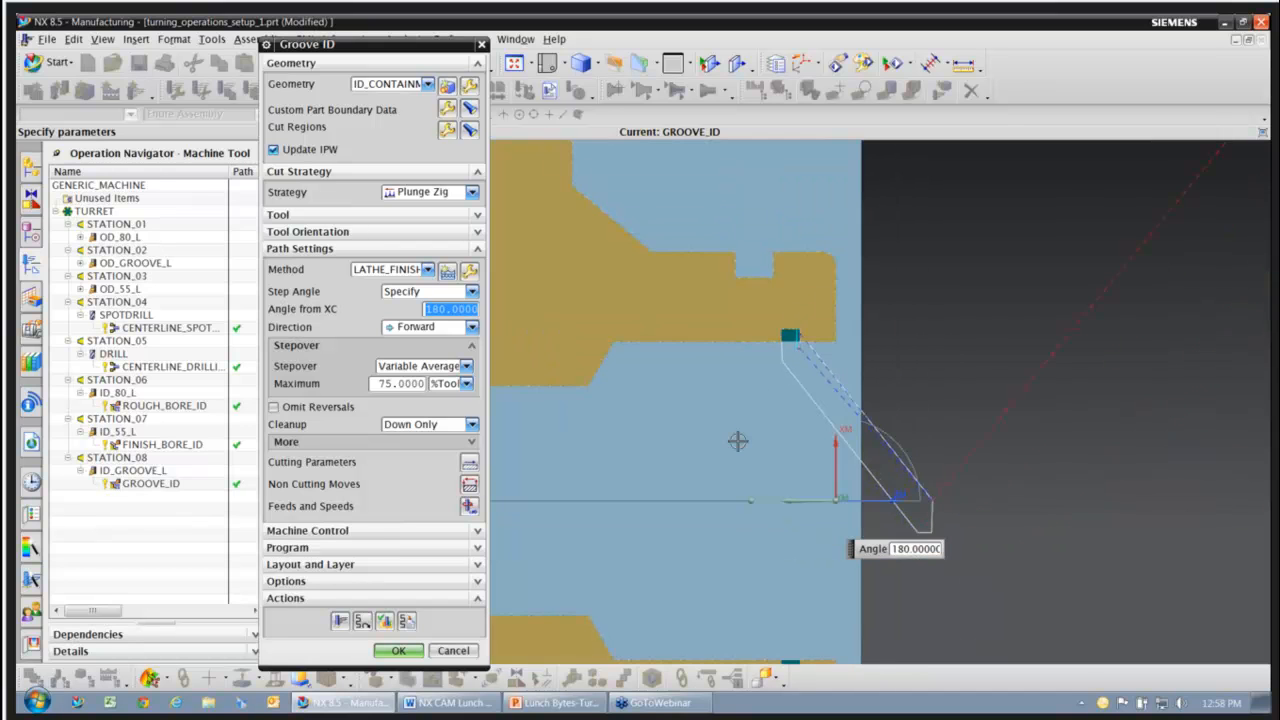
- Set the groove's approach motion to start of engage to Axial -> Radial in the non cutting moves
click(471, 486)
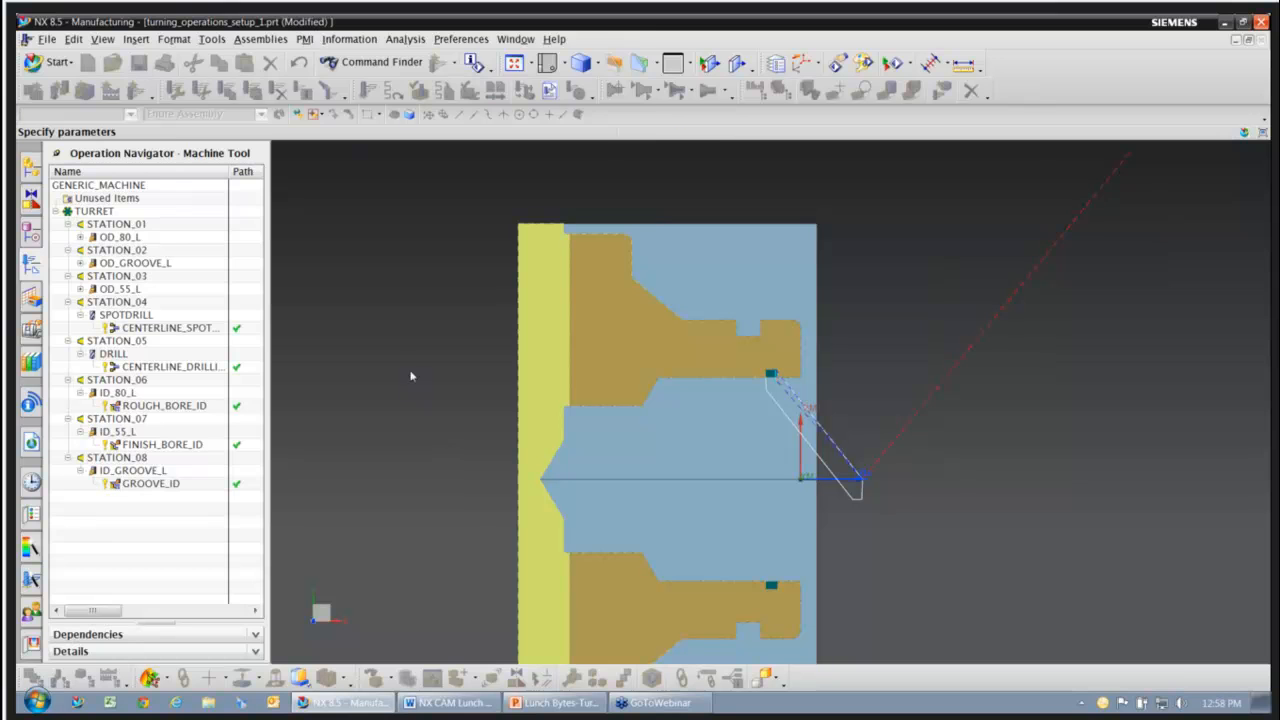
click(432, 68)
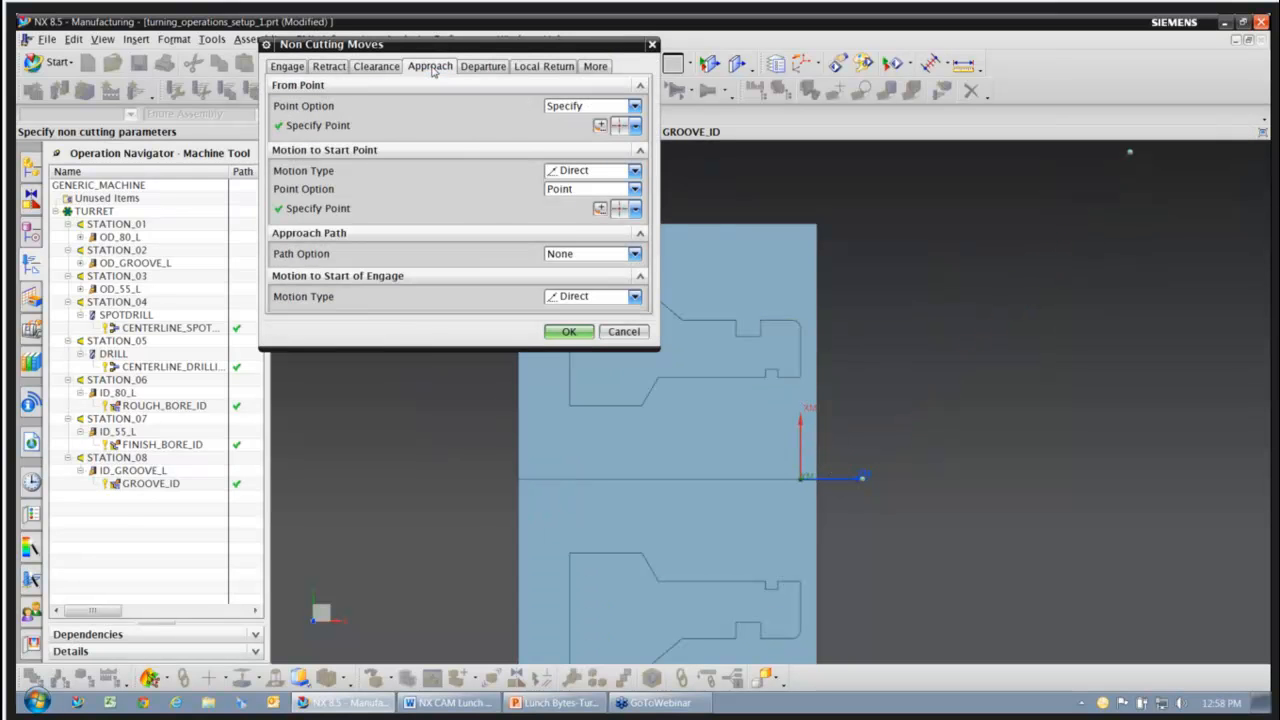
click(635, 299)
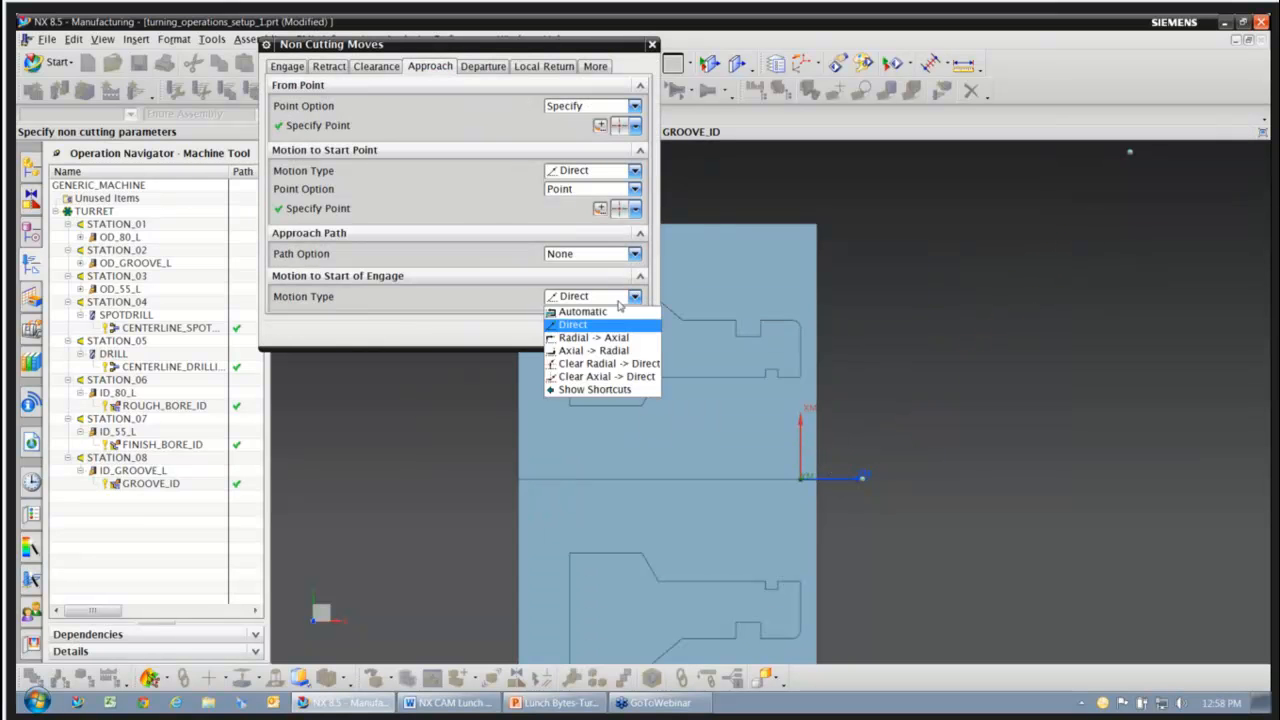
click(594, 352)
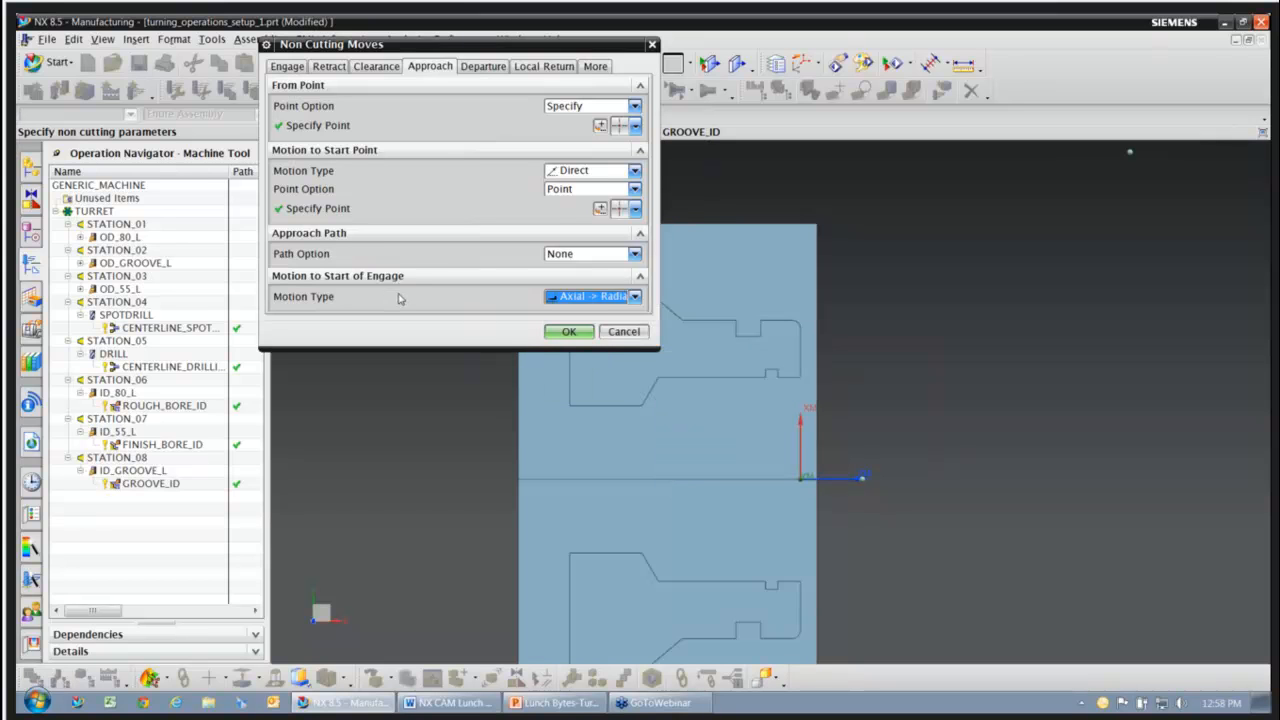
- Set the departure motion to return point to Radial -> Axial and regenerate the Groove ID tool path
click(483, 67)
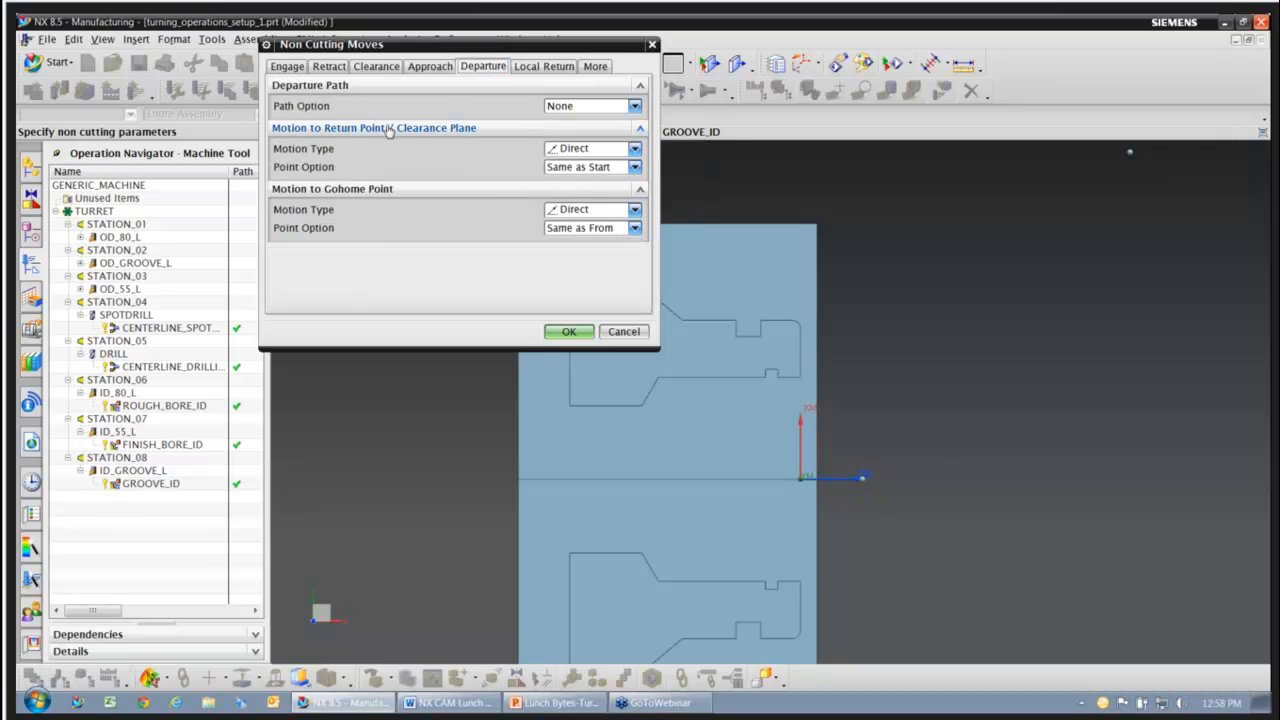
click(626, 156)
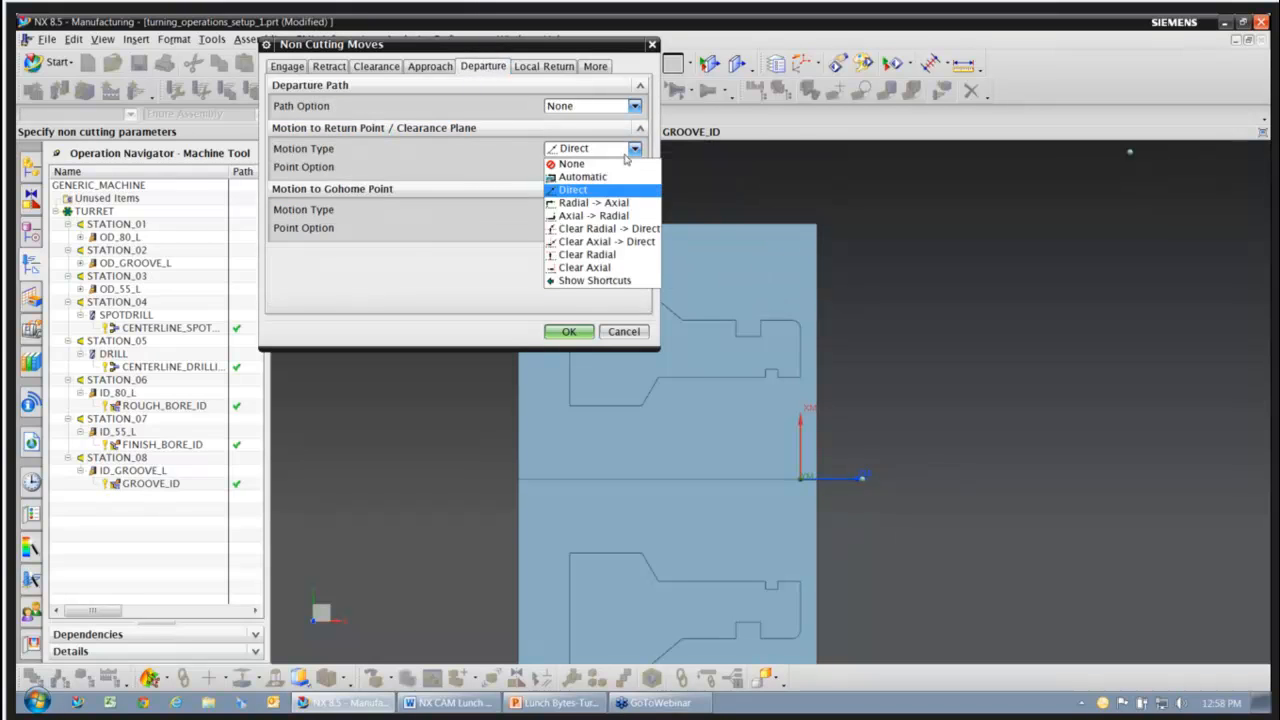
click(594, 203)
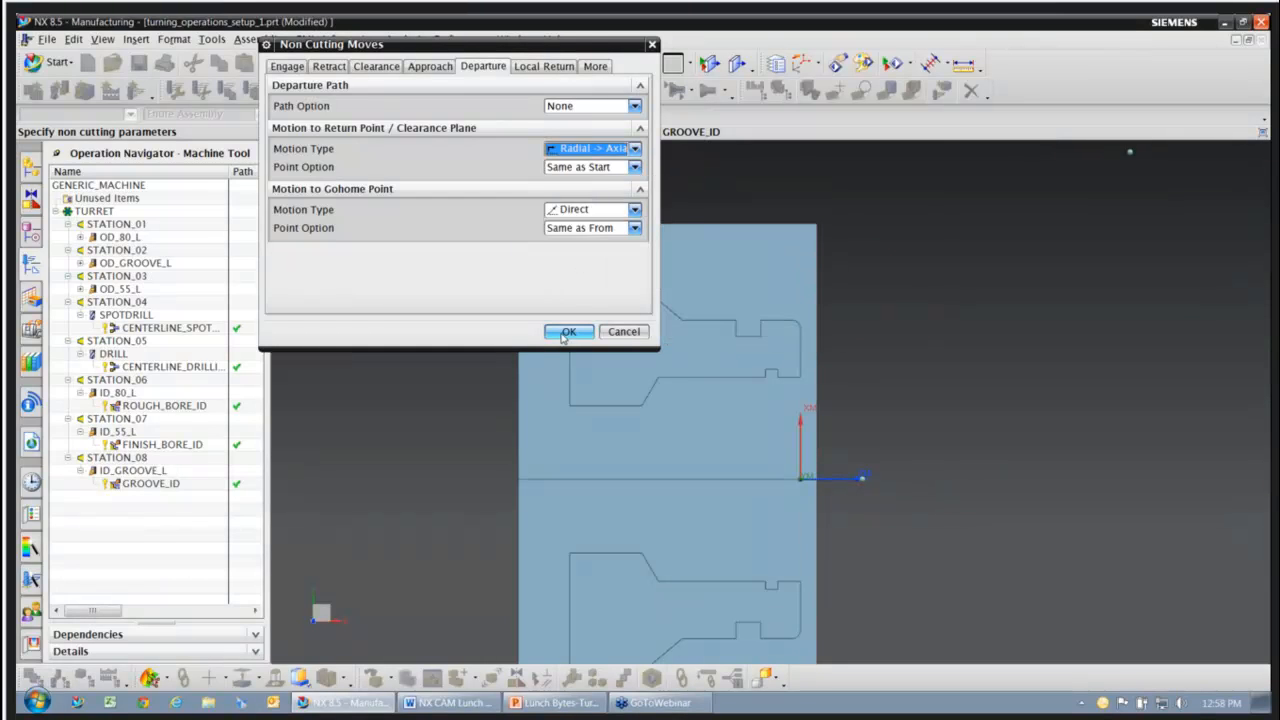
click(567, 332)
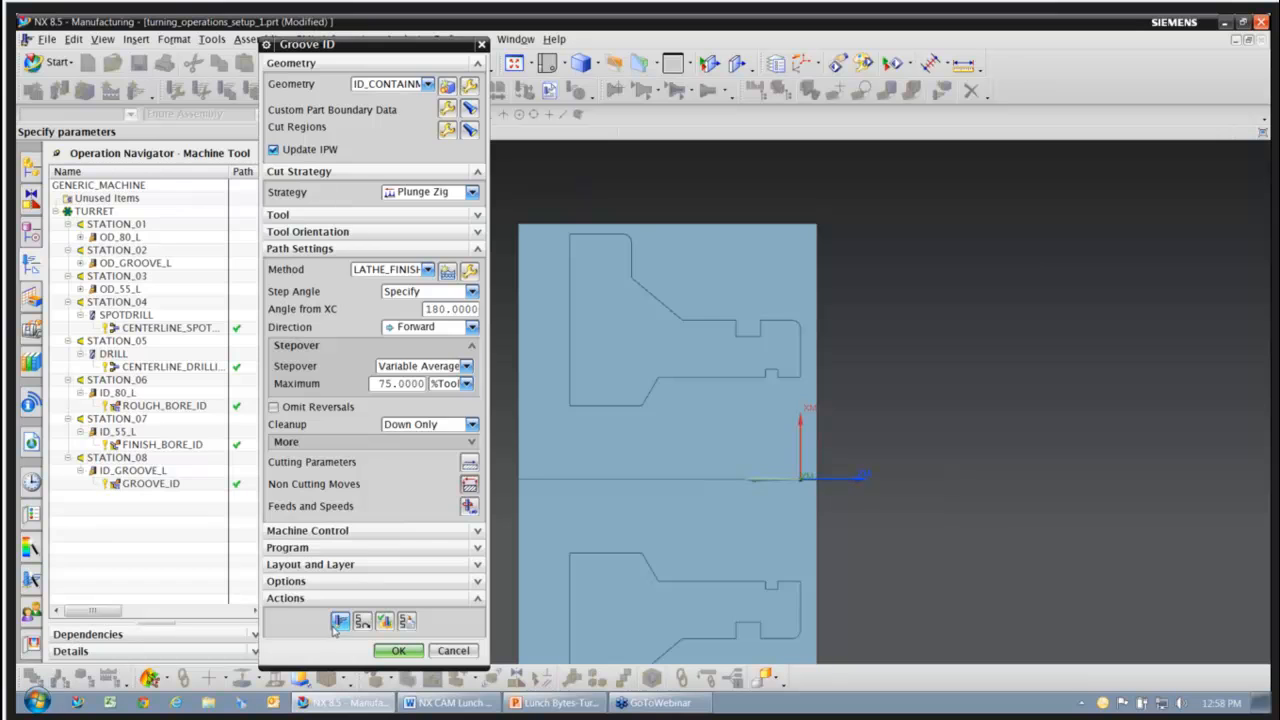
click(338, 621)
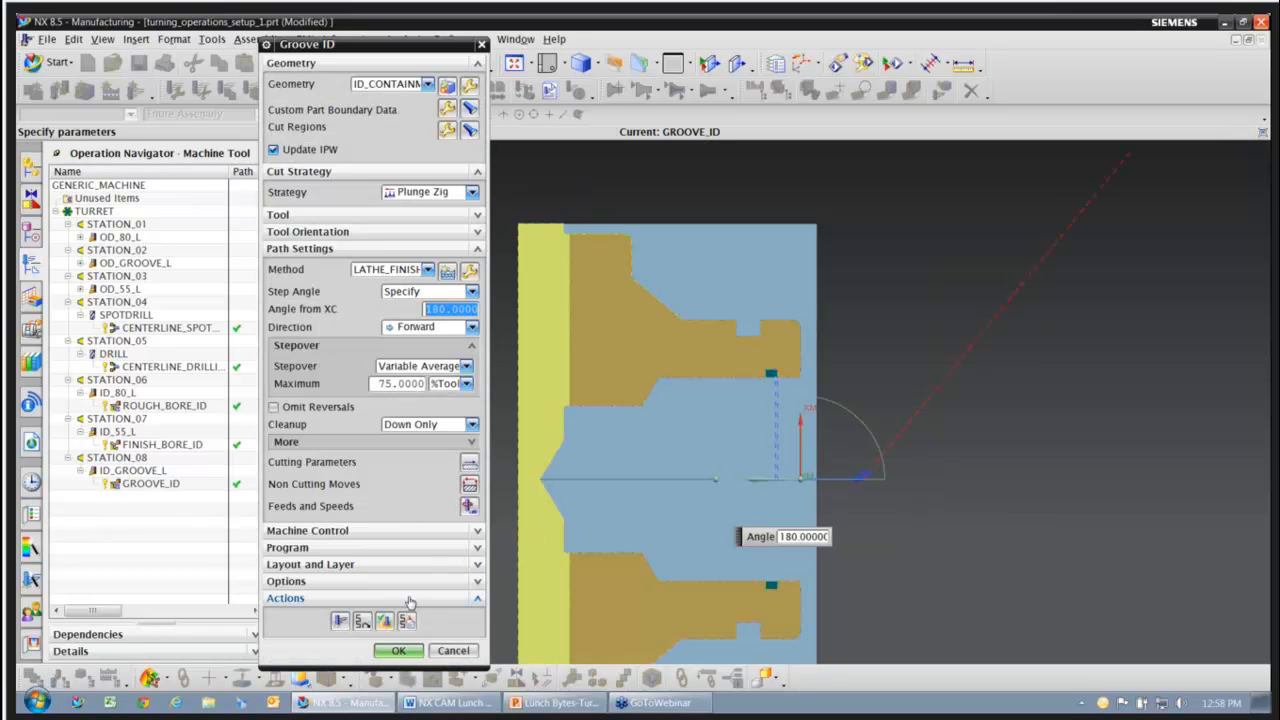
- Verify the ID groove path by stepping the tool through its approach, plunges and departure, and accept the operation
click(383, 622)
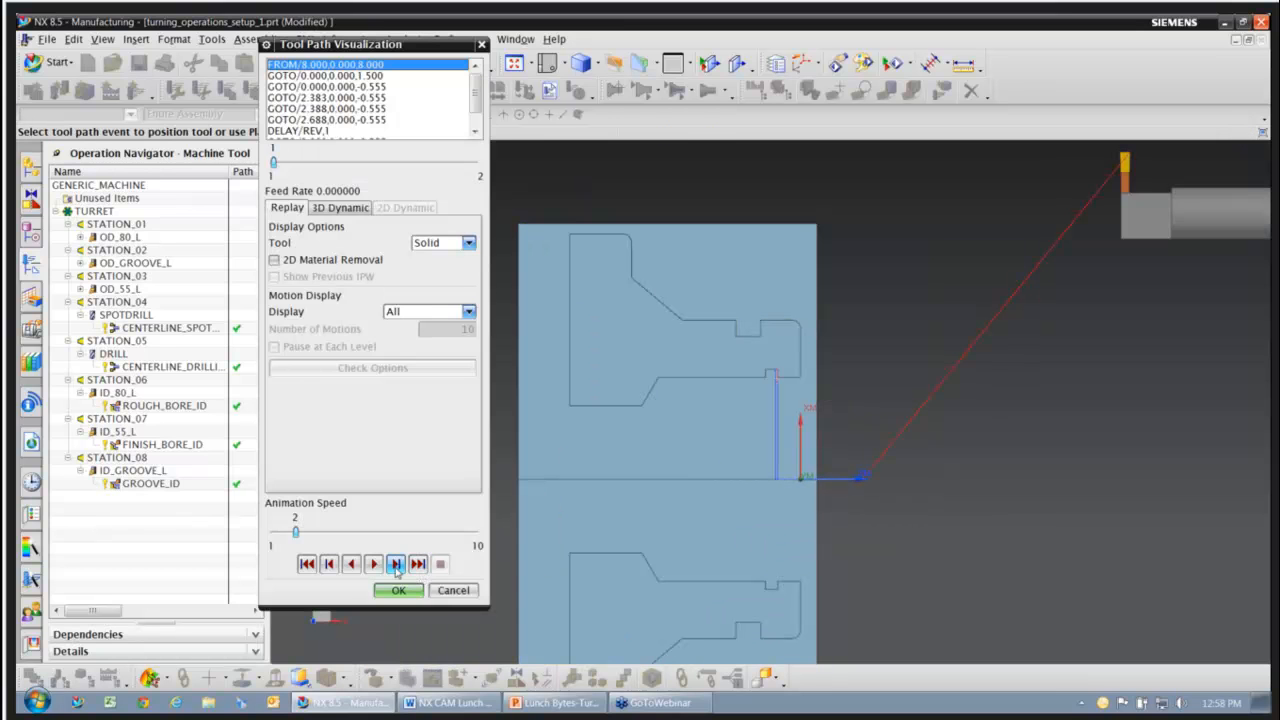
click(395, 564)
click(396, 565)
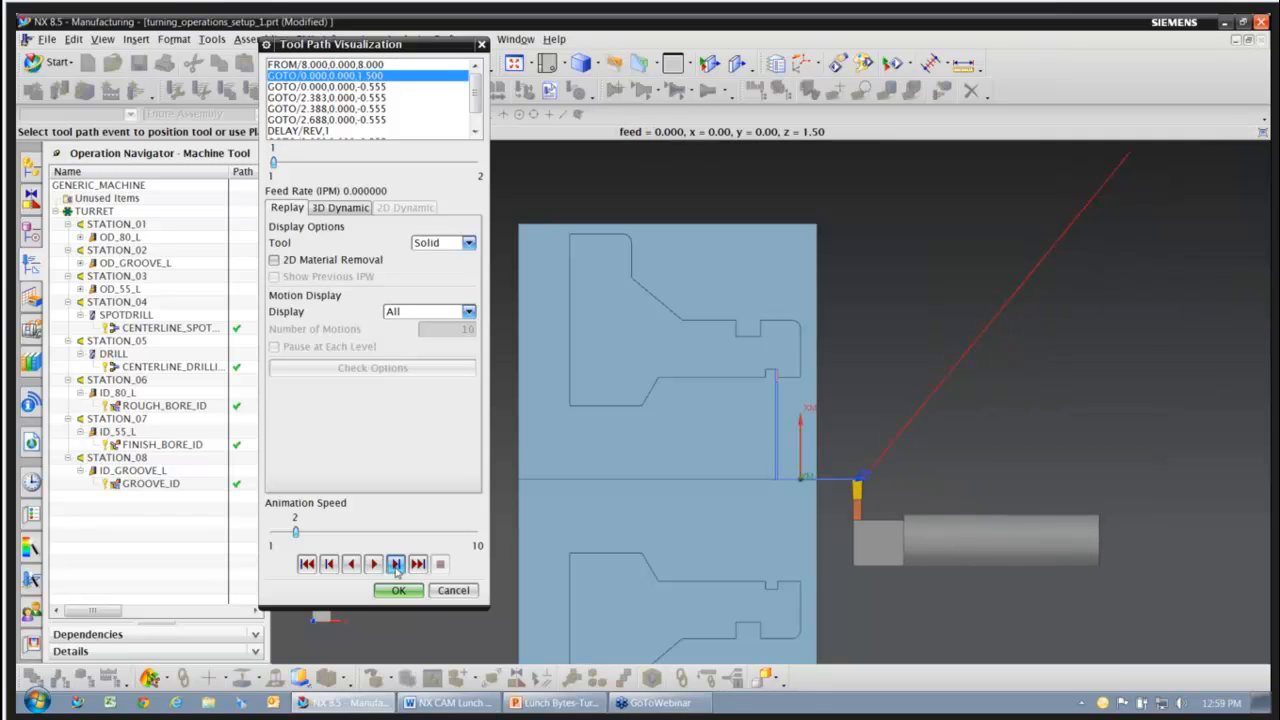
click(396, 565)
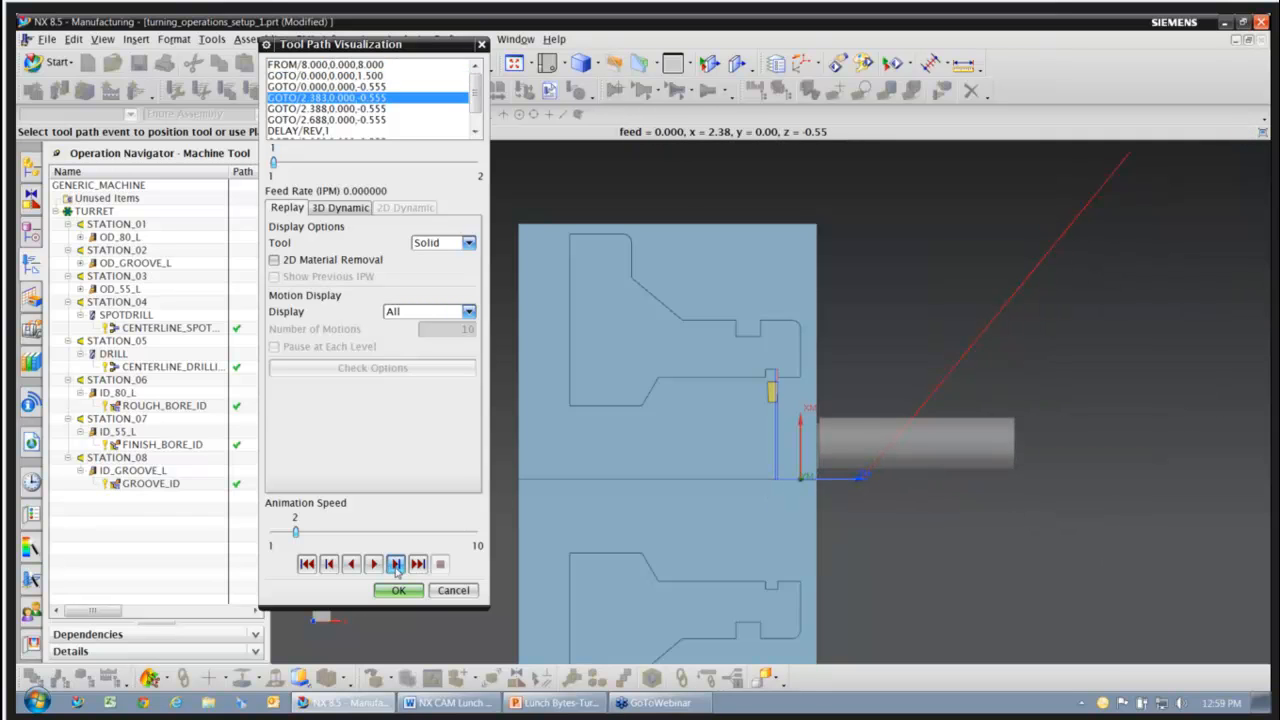
click(396, 565)
click(396, 565)
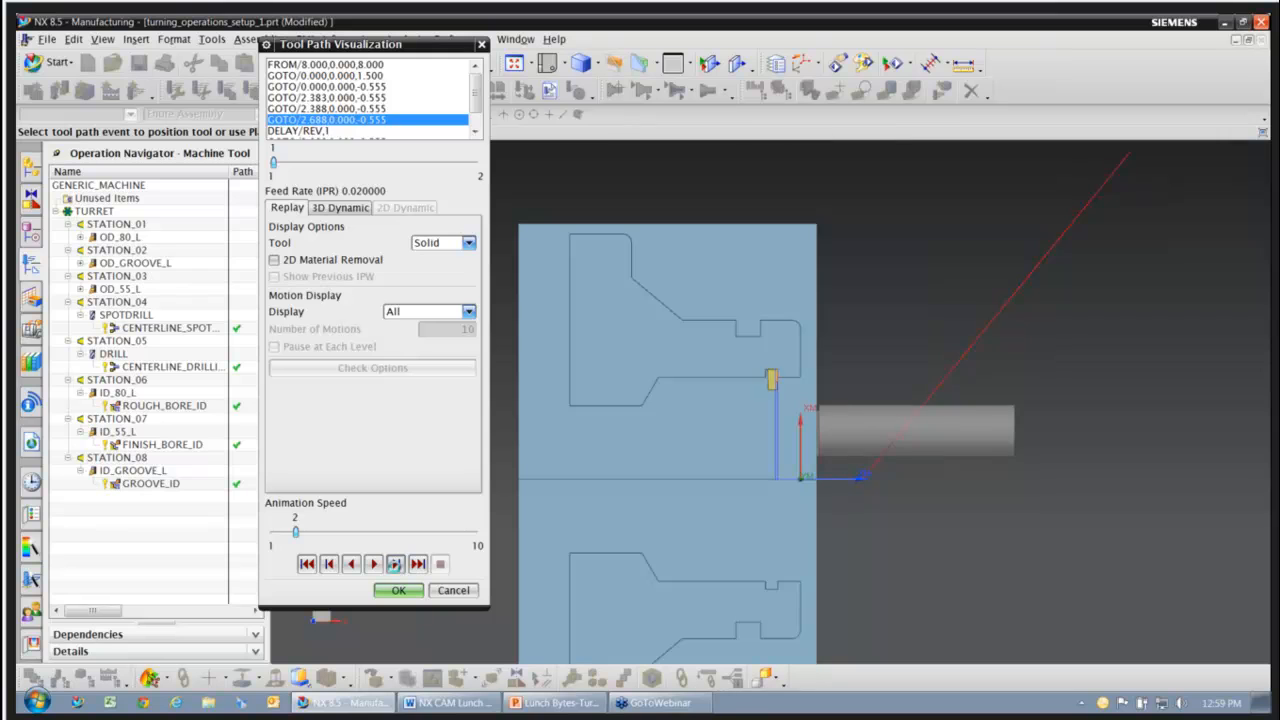
click(396, 565)
click(396, 565)
click(396, 565)
click(396, 565)
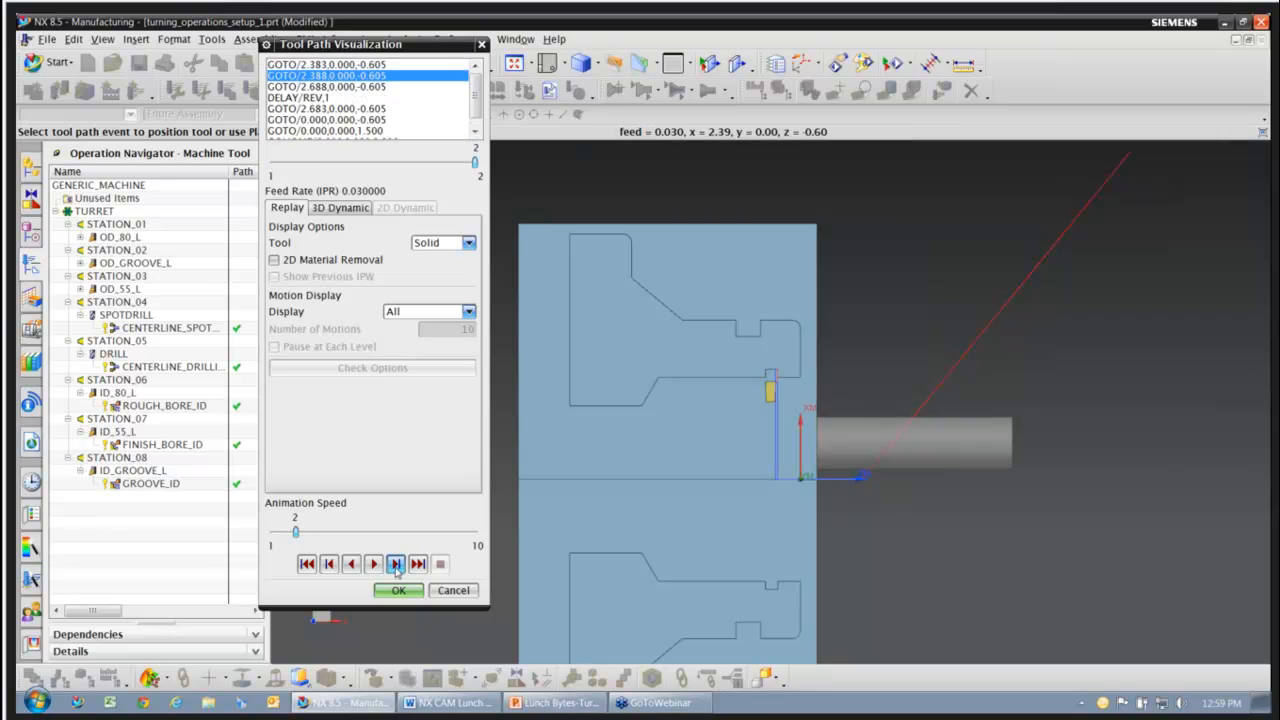
click(396, 565)
click(396, 565)
click(396, 565)
click(396, 565)
click(396, 565)
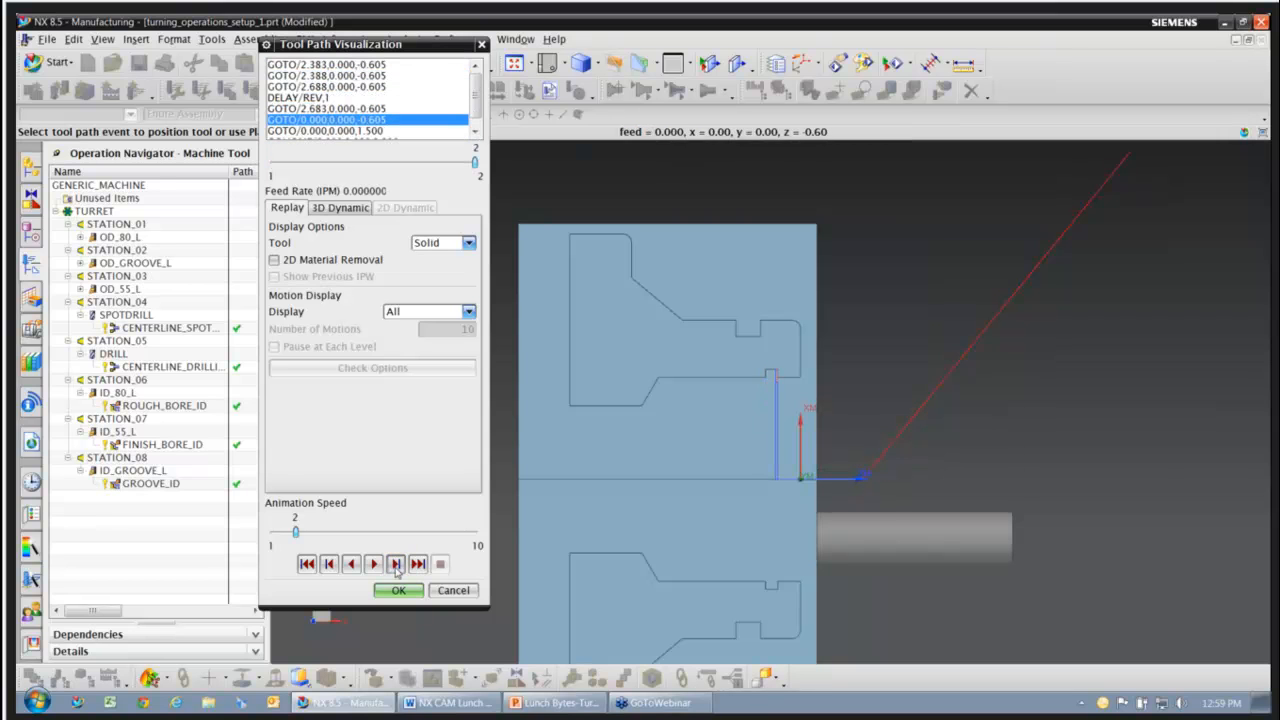
click(396, 565)
click(396, 565)
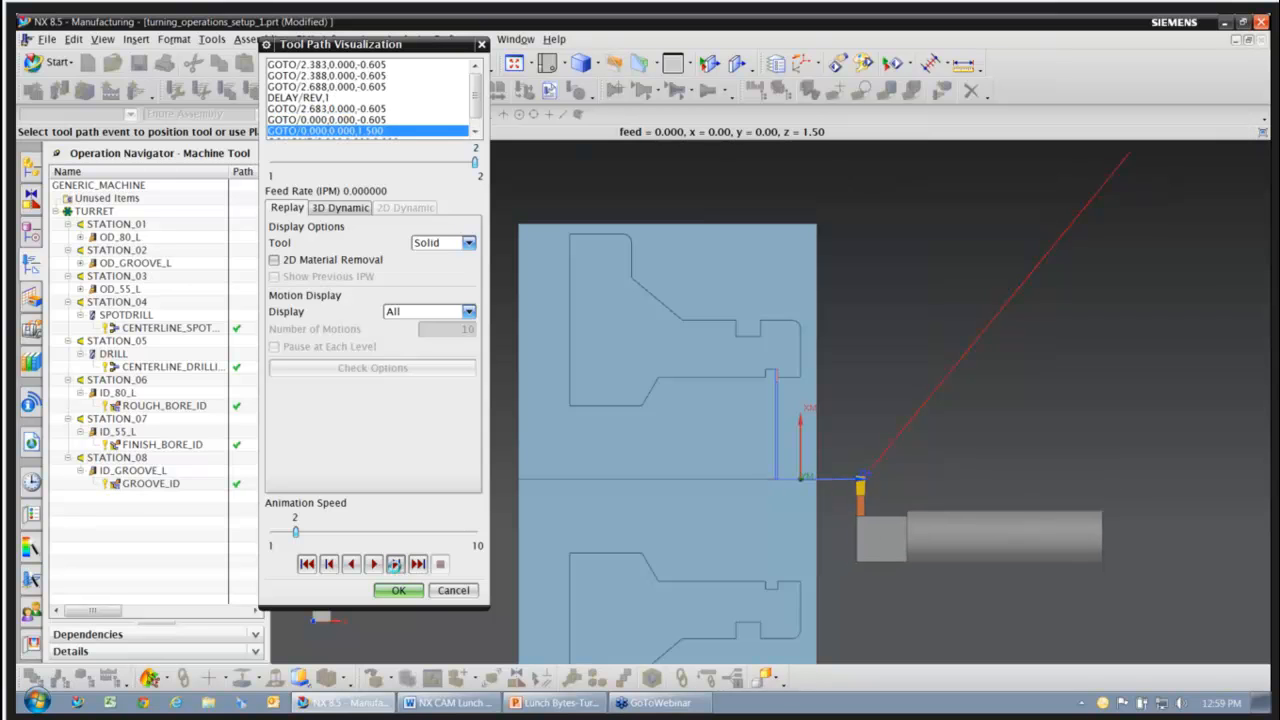
click(398, 589)
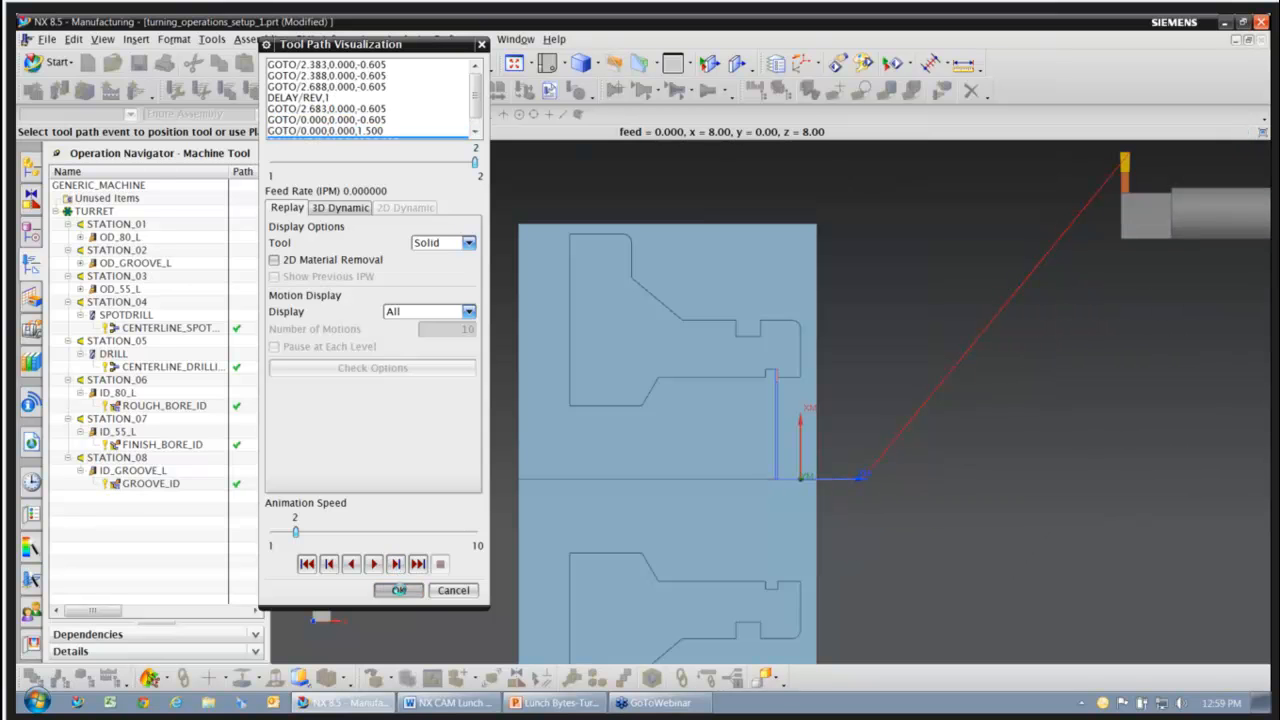
click(398, 651)
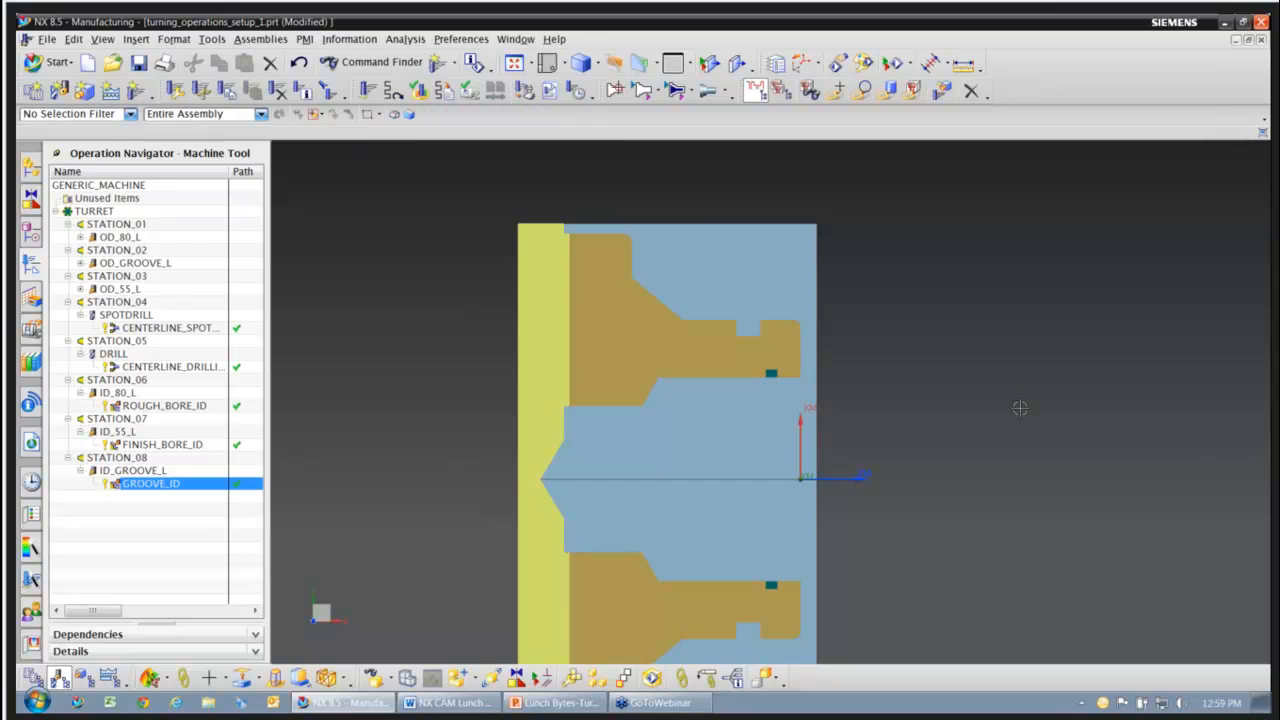
- Refresh the display, orient the view to trimetric, and list the operations of program 1234 in program order
right_click(1000, 329)
click(1050, 344)
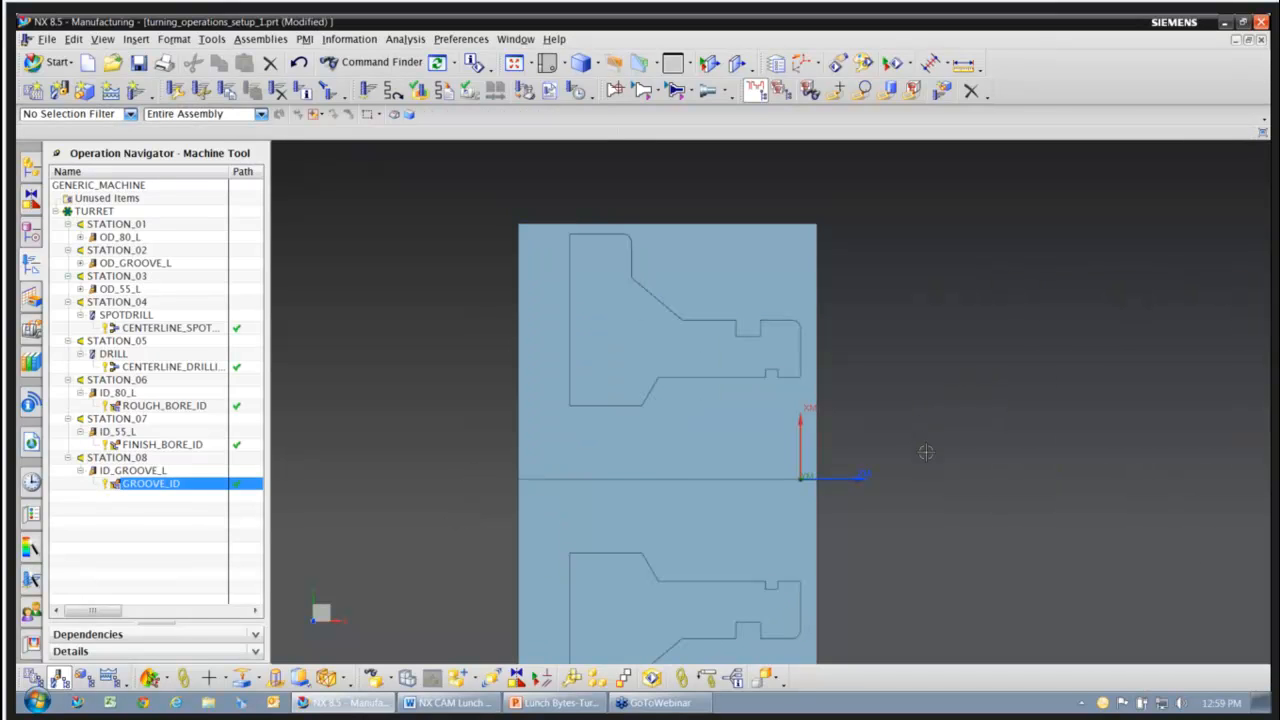
key(Home)
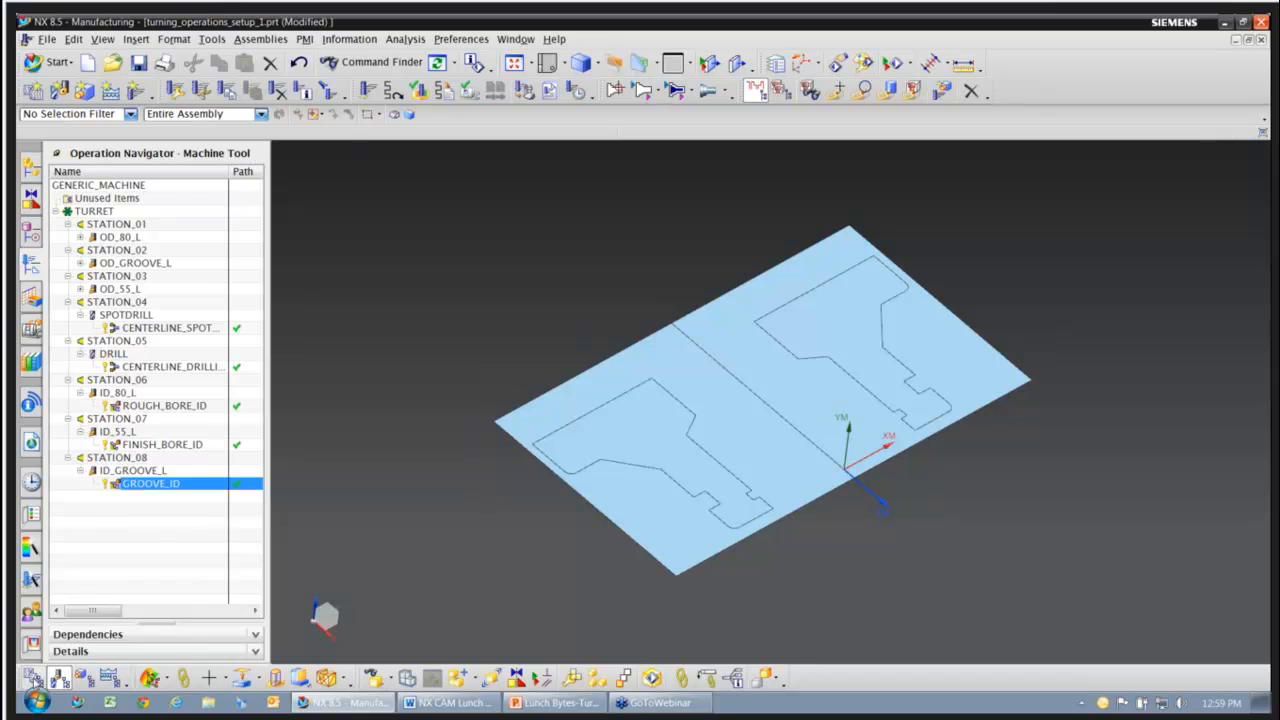
click(33, 678)
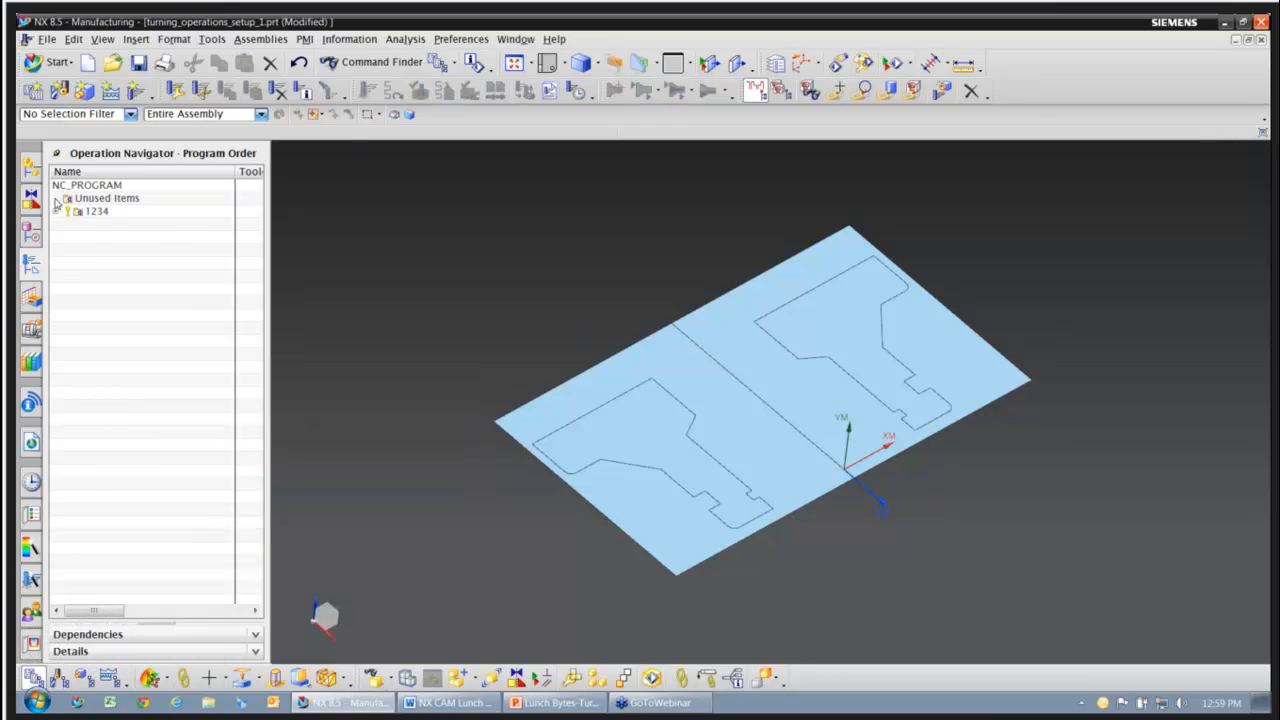
click(56, 213)
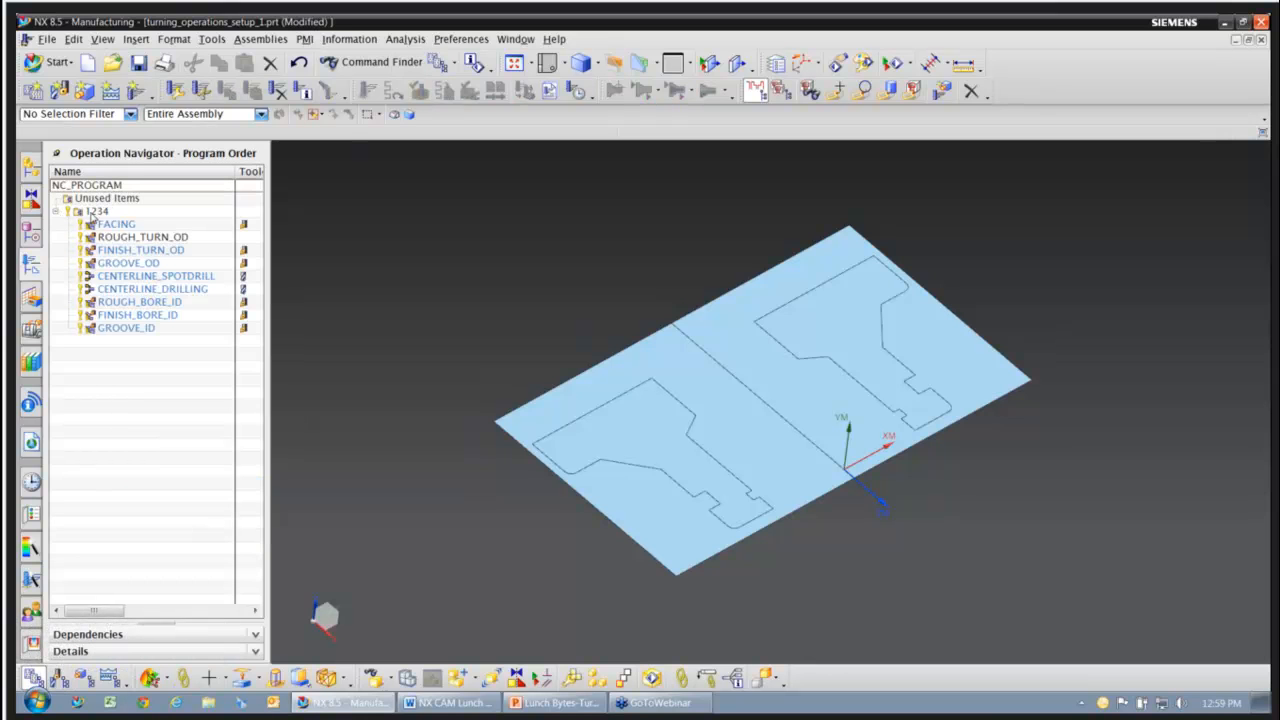
- Hide the spun outlines of the part and the blank from the graphics view
right_click(769, 283)
click(825, 311)
right_click(826, 314)
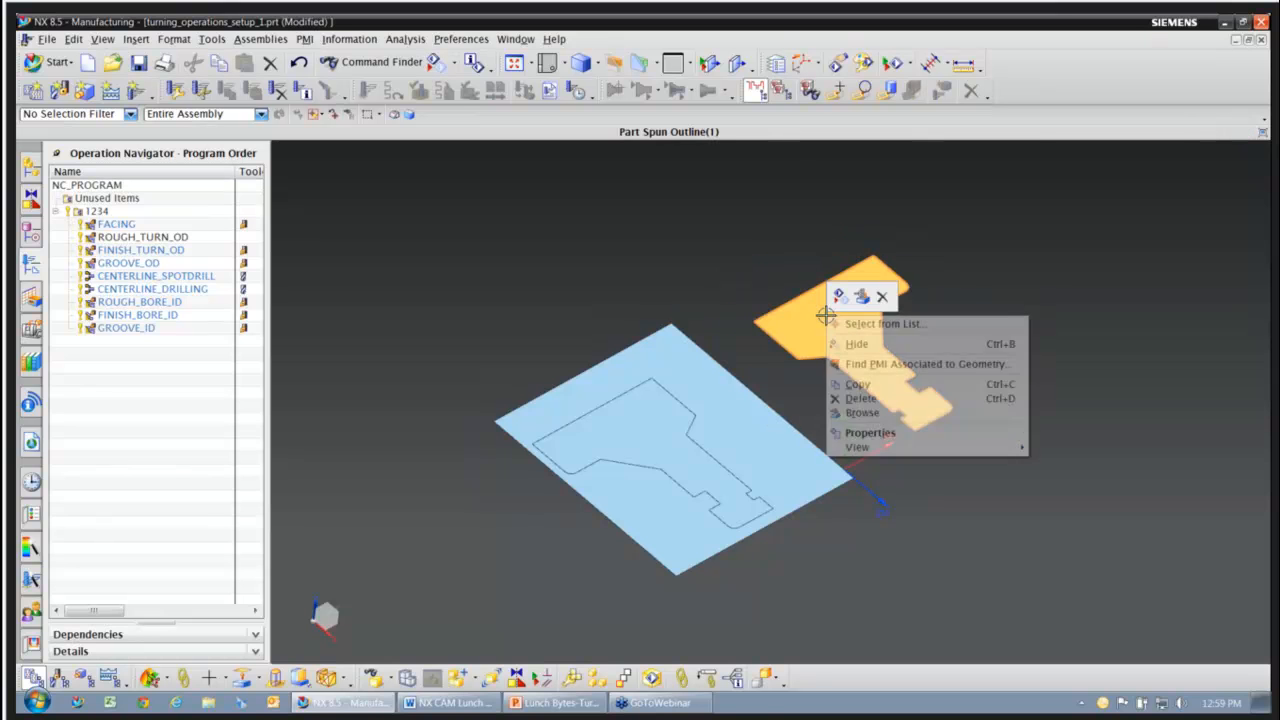
click(856, 343)
right_click(672, 360)
click(706, 388)
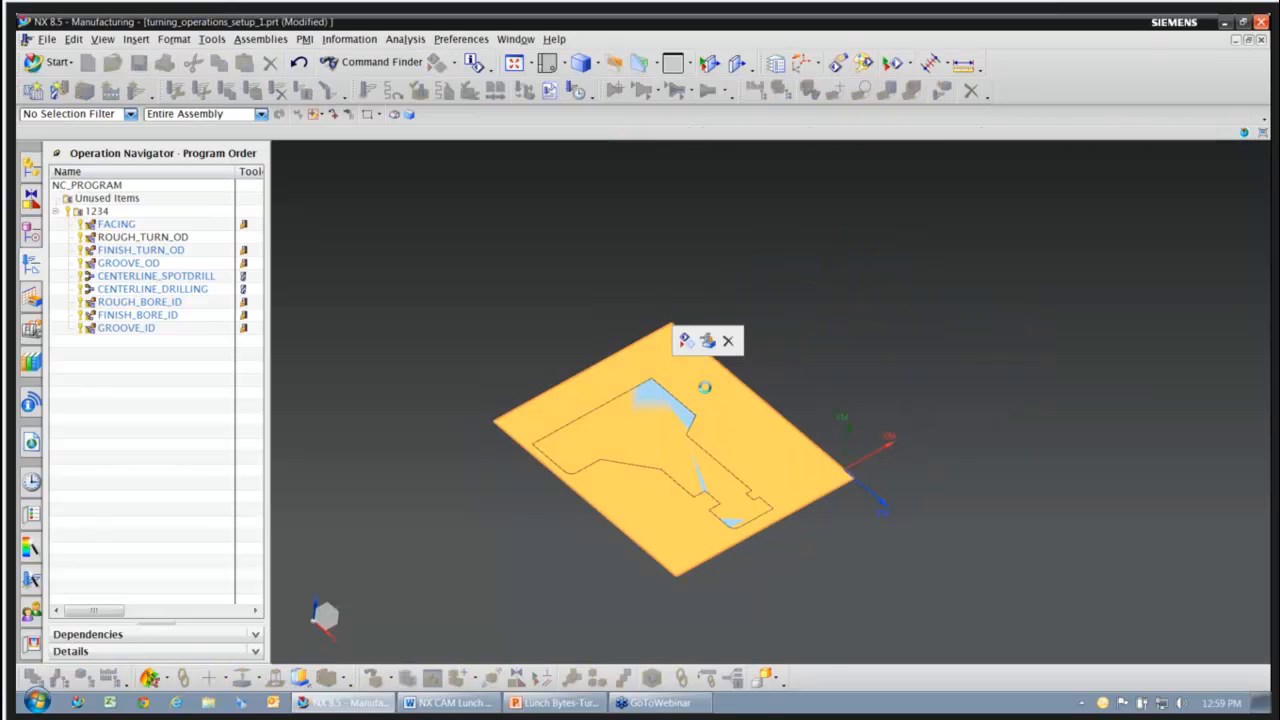
right_click(672, 401)
click(706, 428)
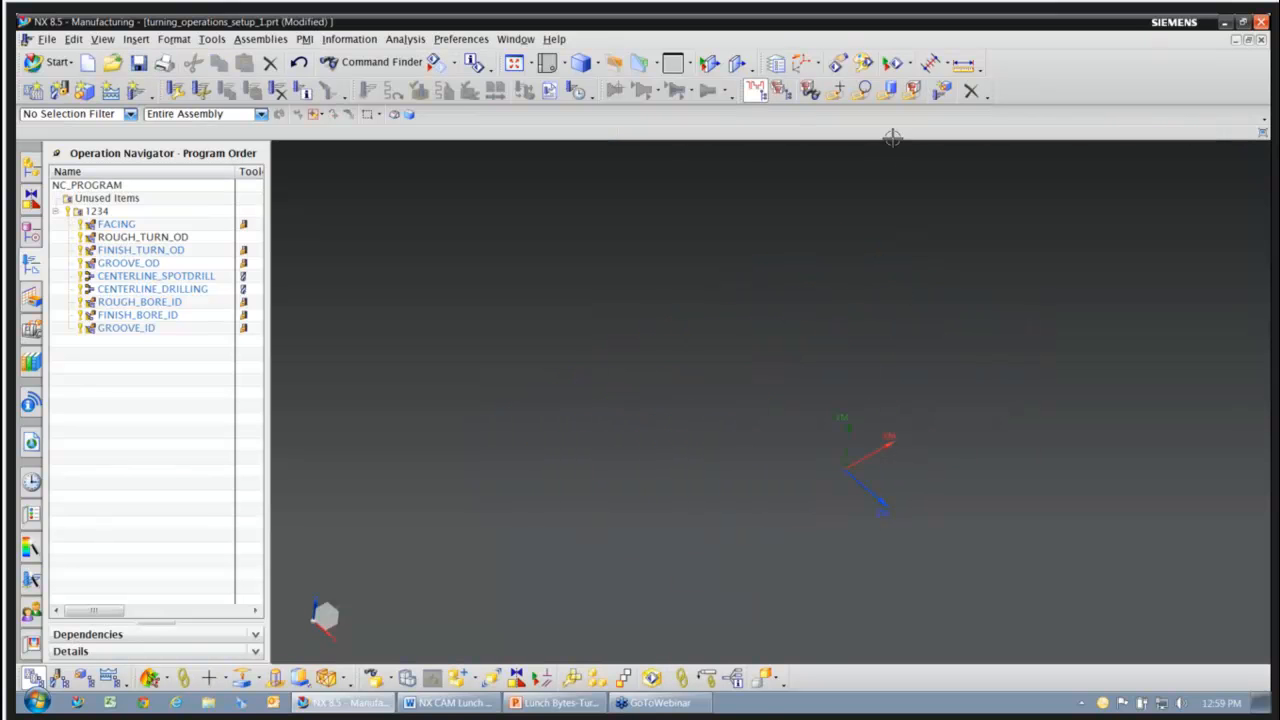
- Show the solid bodies so the finished part appears in the graphics view
click(892, 64)
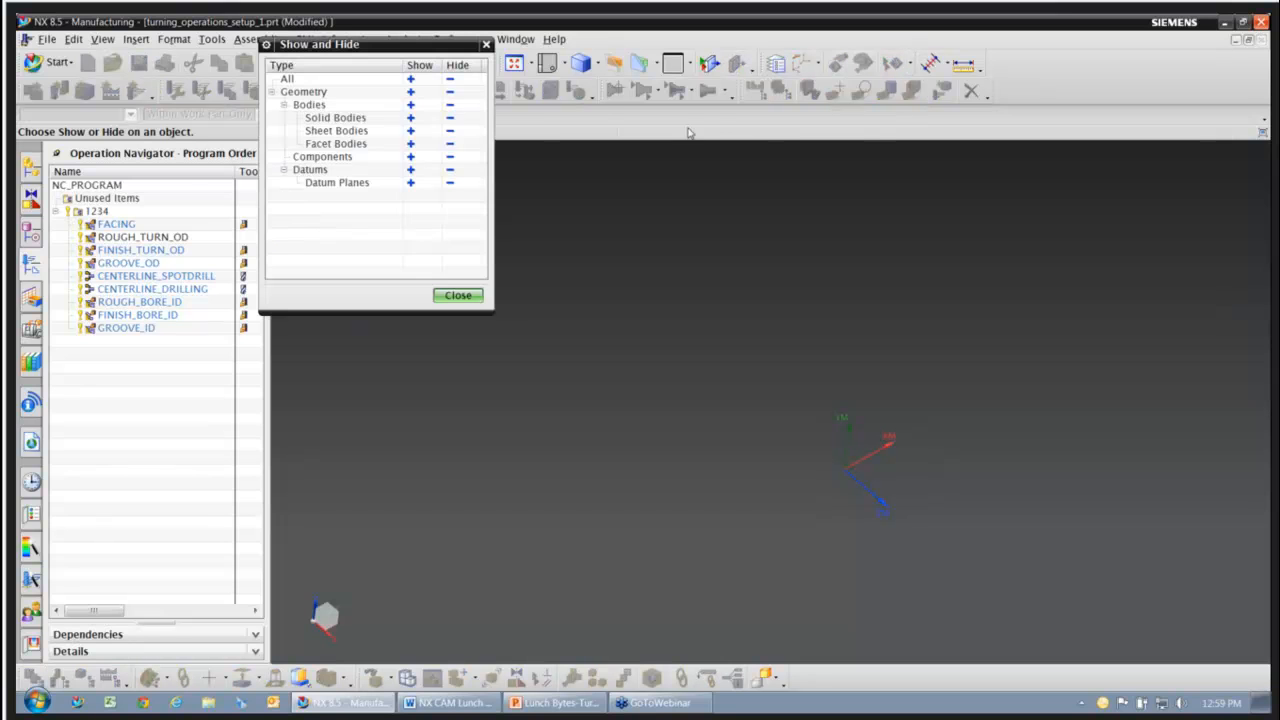
click(410, 118)
click(457, 296)
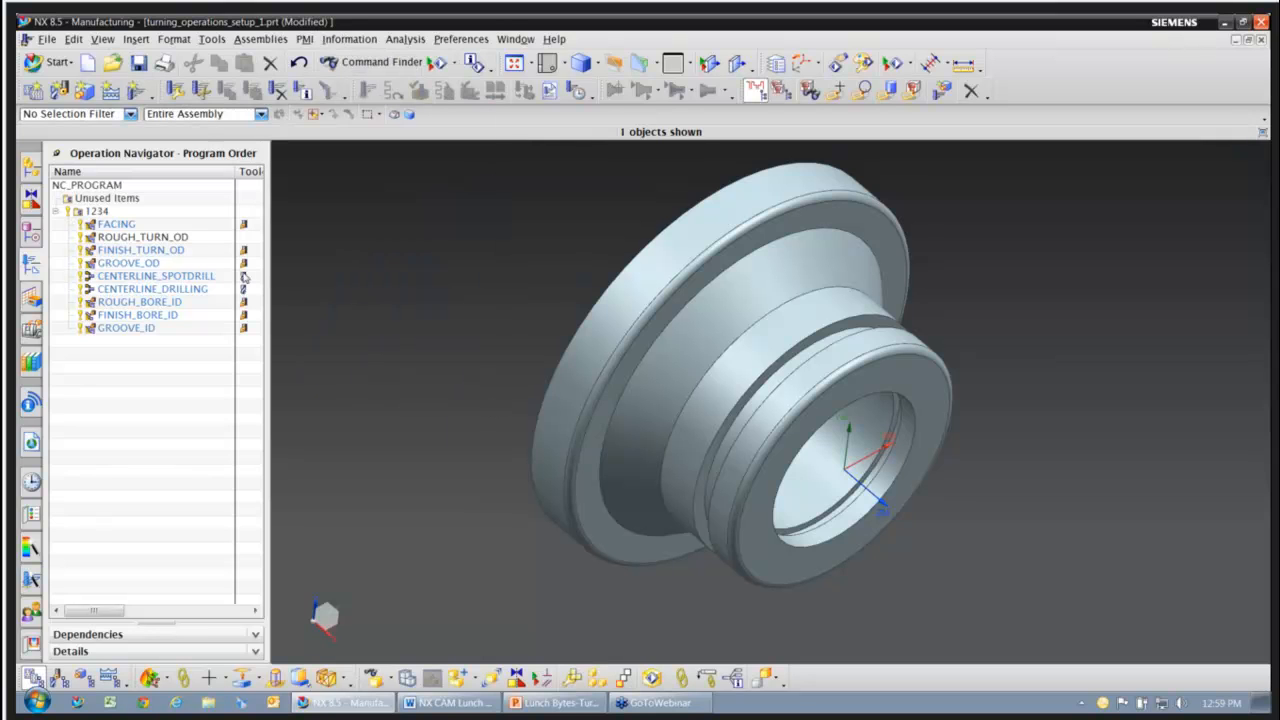
- Verify the complete program 1234 by playing its 3D Dynamic material removal with the solid tool display, and accept the visualization
click(100, 211)
shift+middle_drag(545, 370, 397, 368)
click(419, 93)
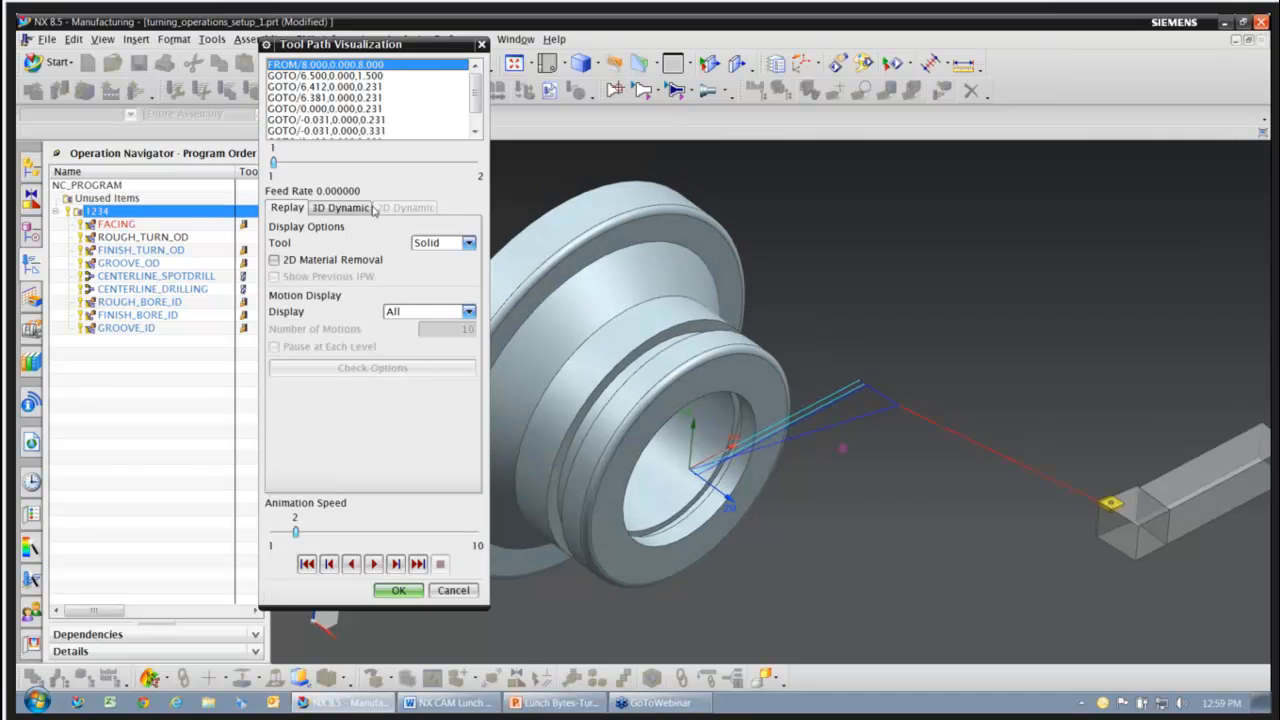
click(340, 207)
click(425, 283)
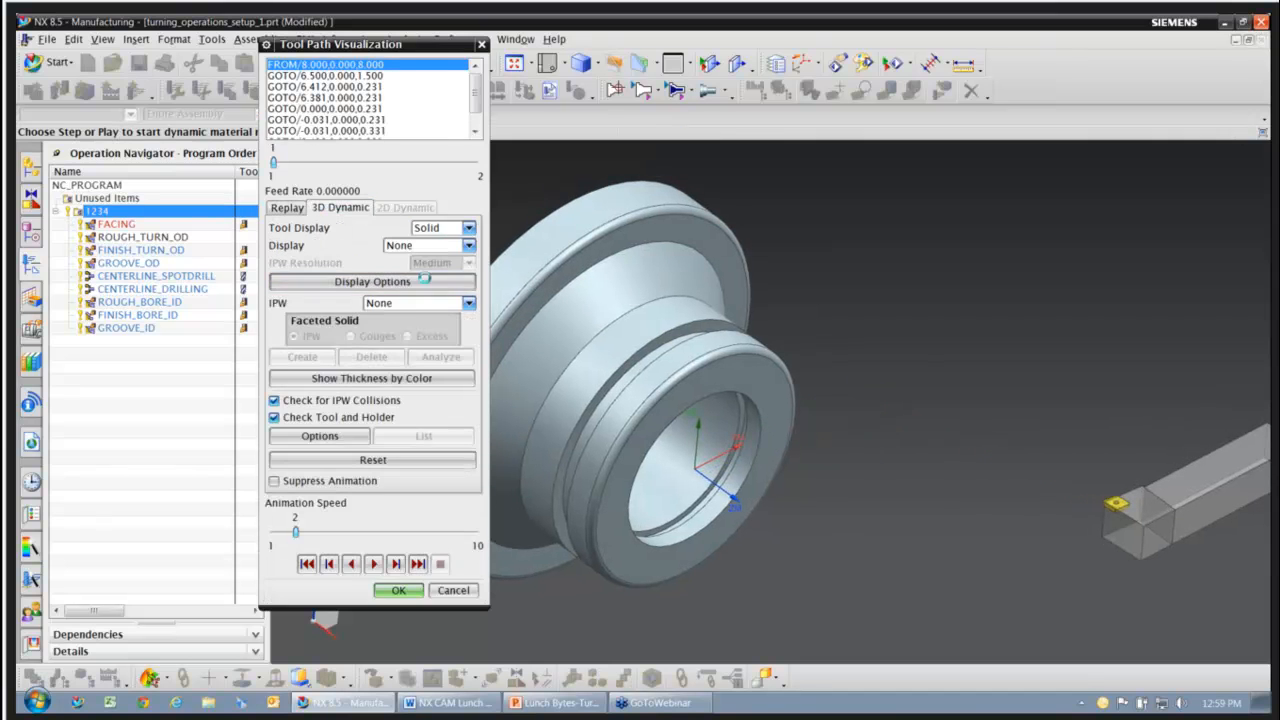
click(477, 104)
click(471, 130)
click(343, 199)
click(373, 563)
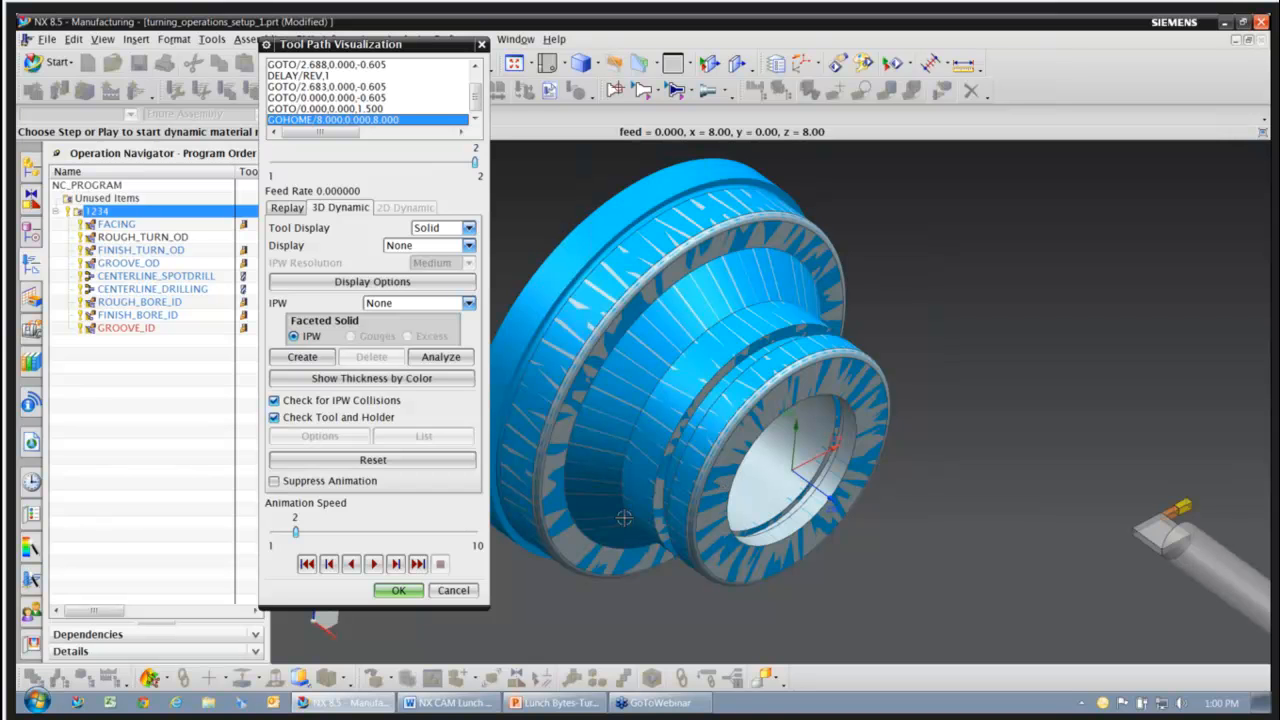
click(400, 591)
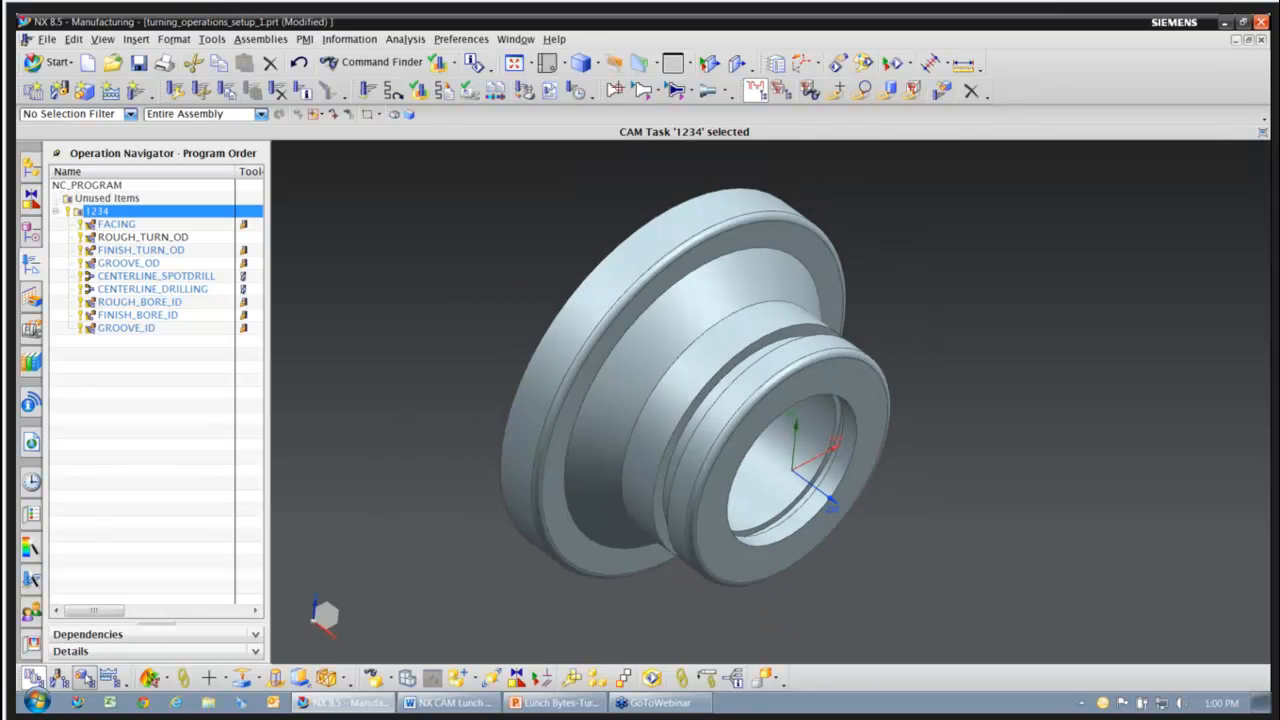
- Review the operations grouped by geometry under the avoidance and containment objects, and return to the program order listing
click(83, 678)
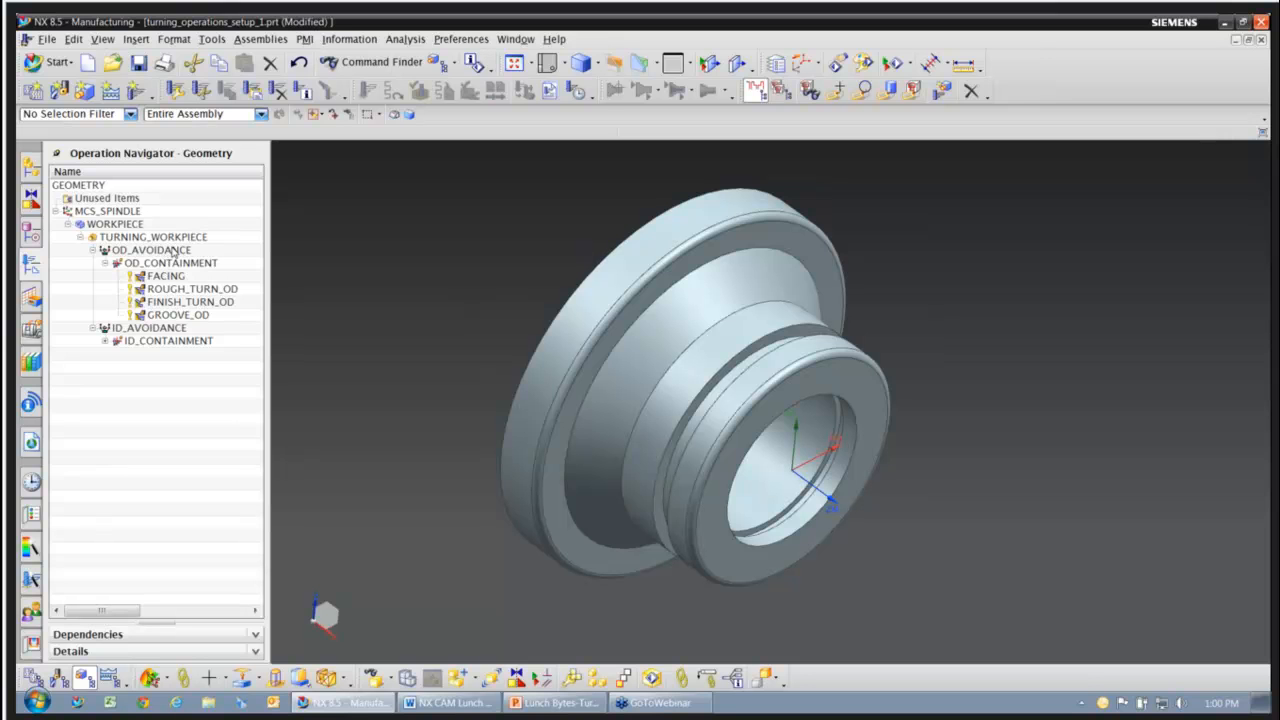
scroll(416, 339, up, 1)
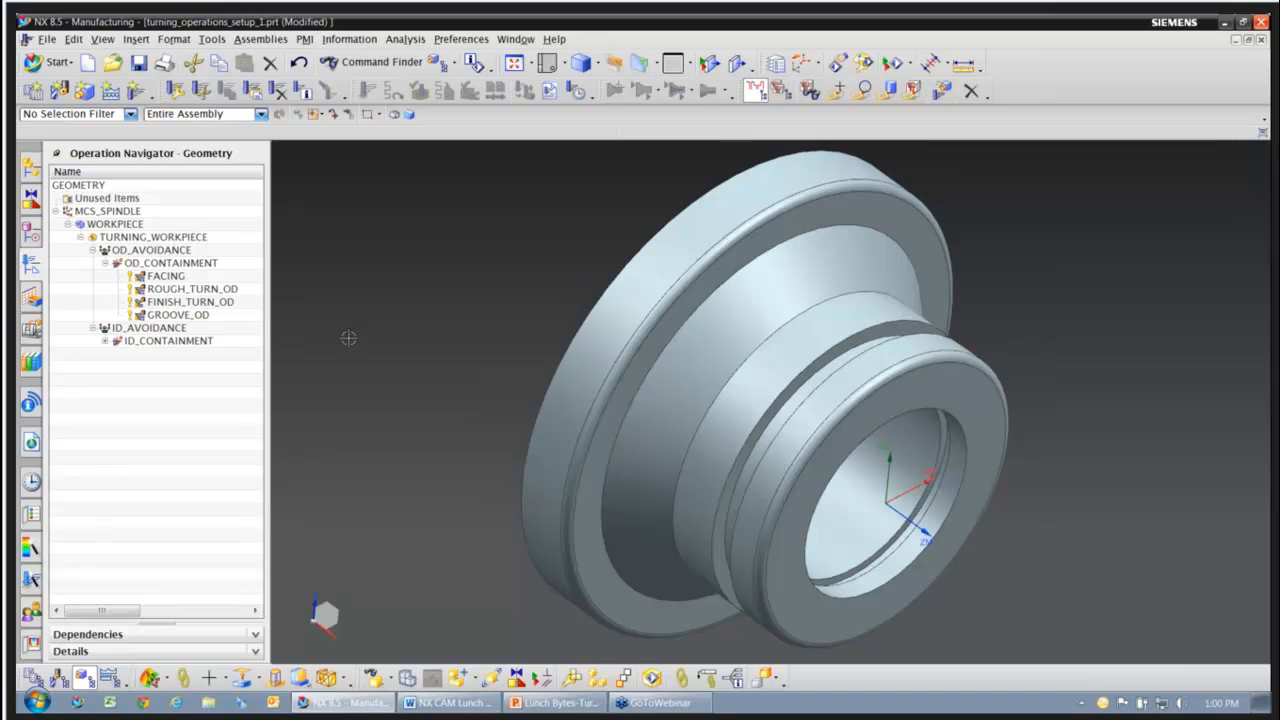
click(33, 678)
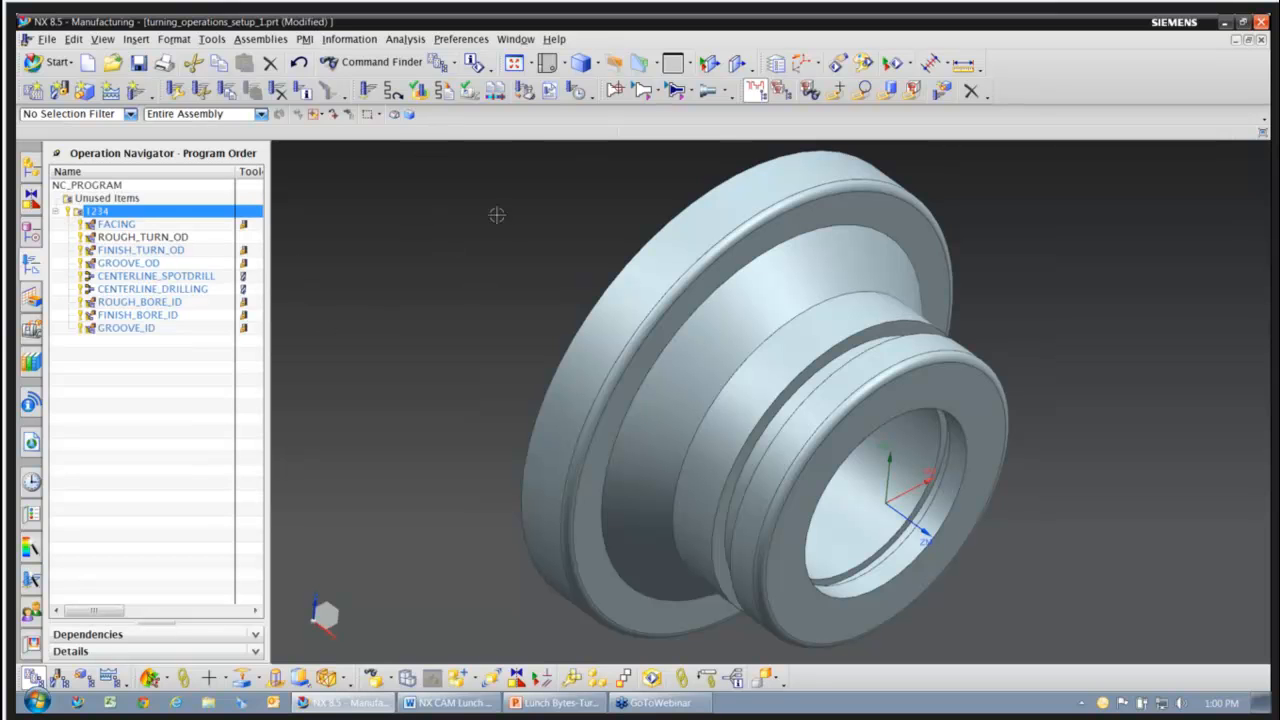
- Display the 3D in-process workpiece left by the FINISH_TURN_OD operation, inspect it, and refresh the graphics view to clear it
click(128, 250)
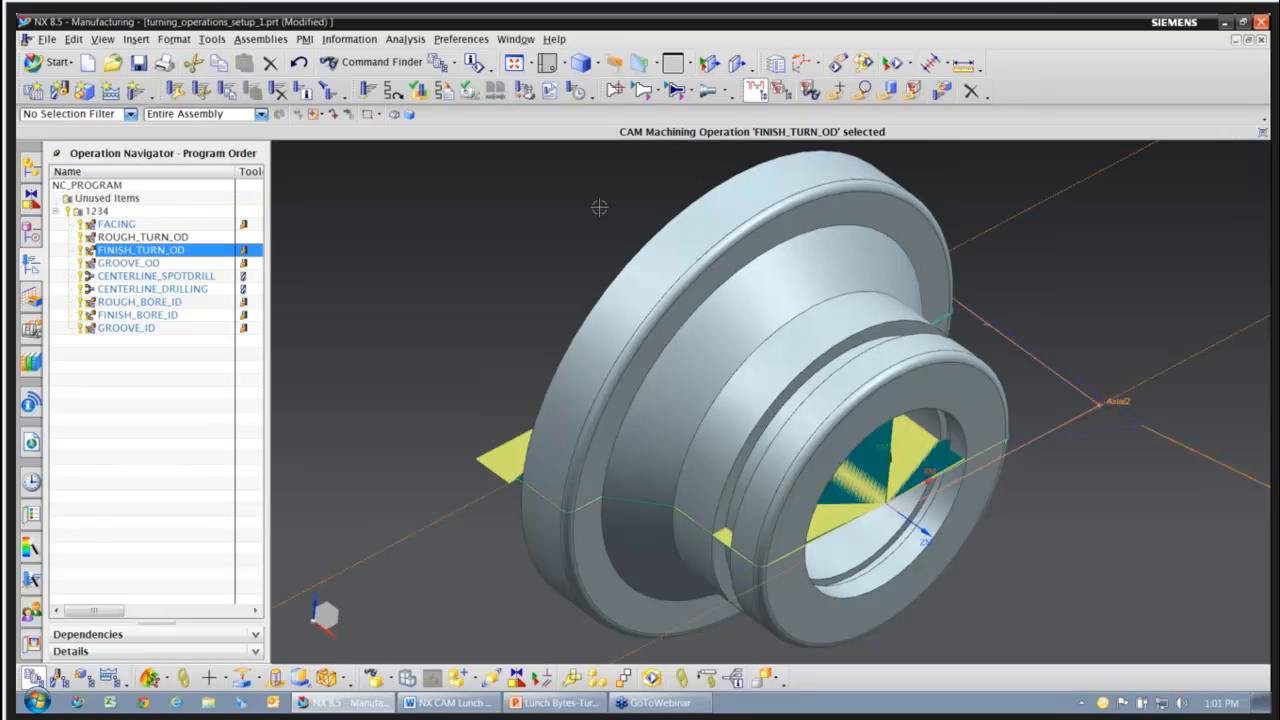
click(707, 93)
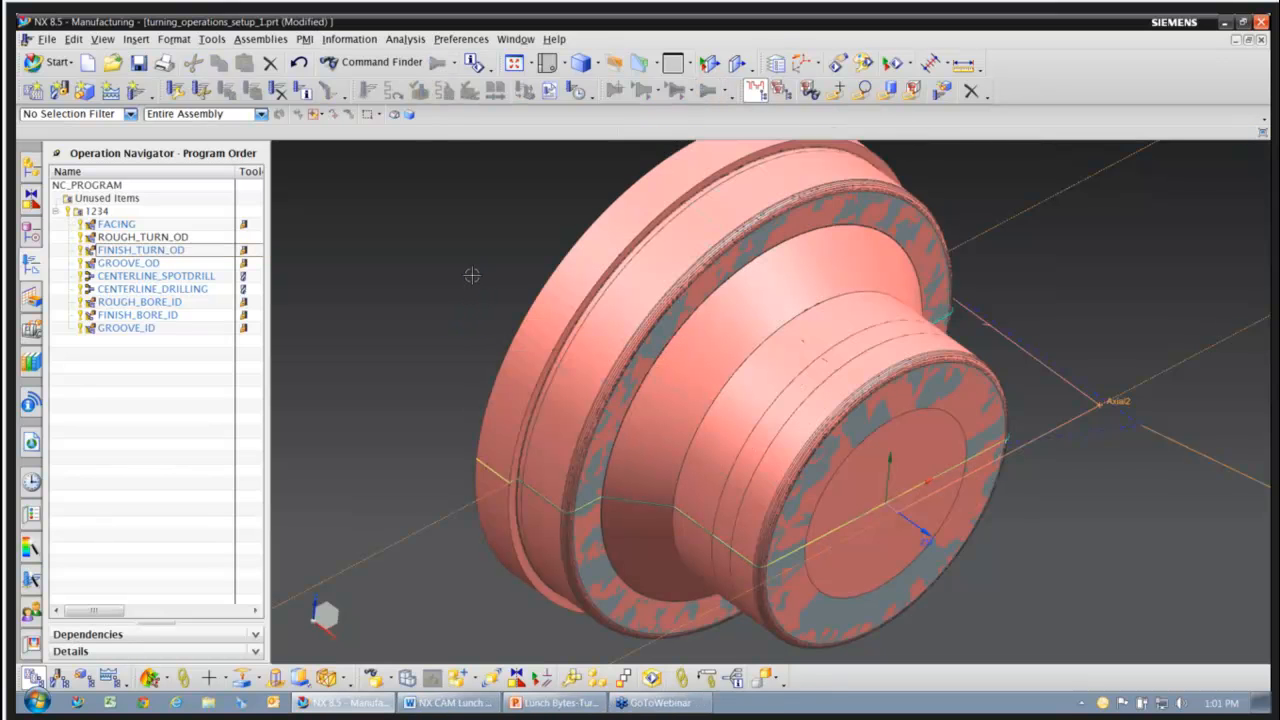
scroll(494, 318, down, 2)
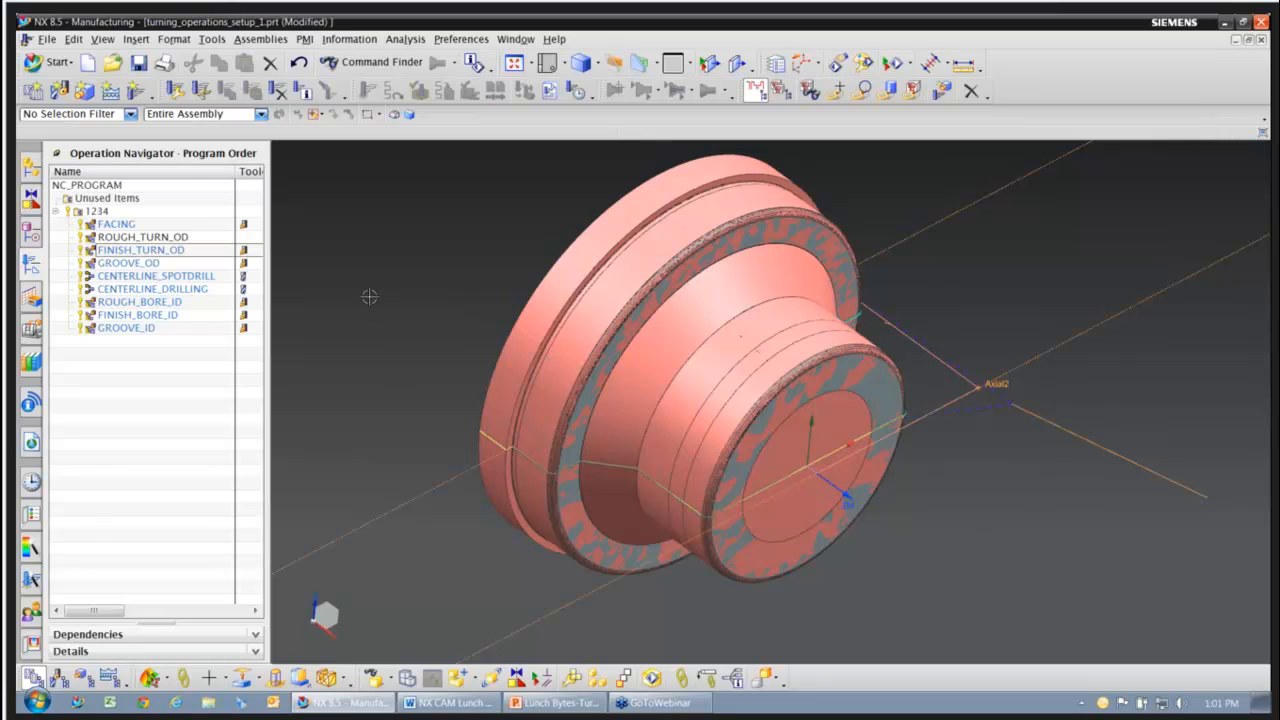
right_click(430, 240)
click(437, 246)
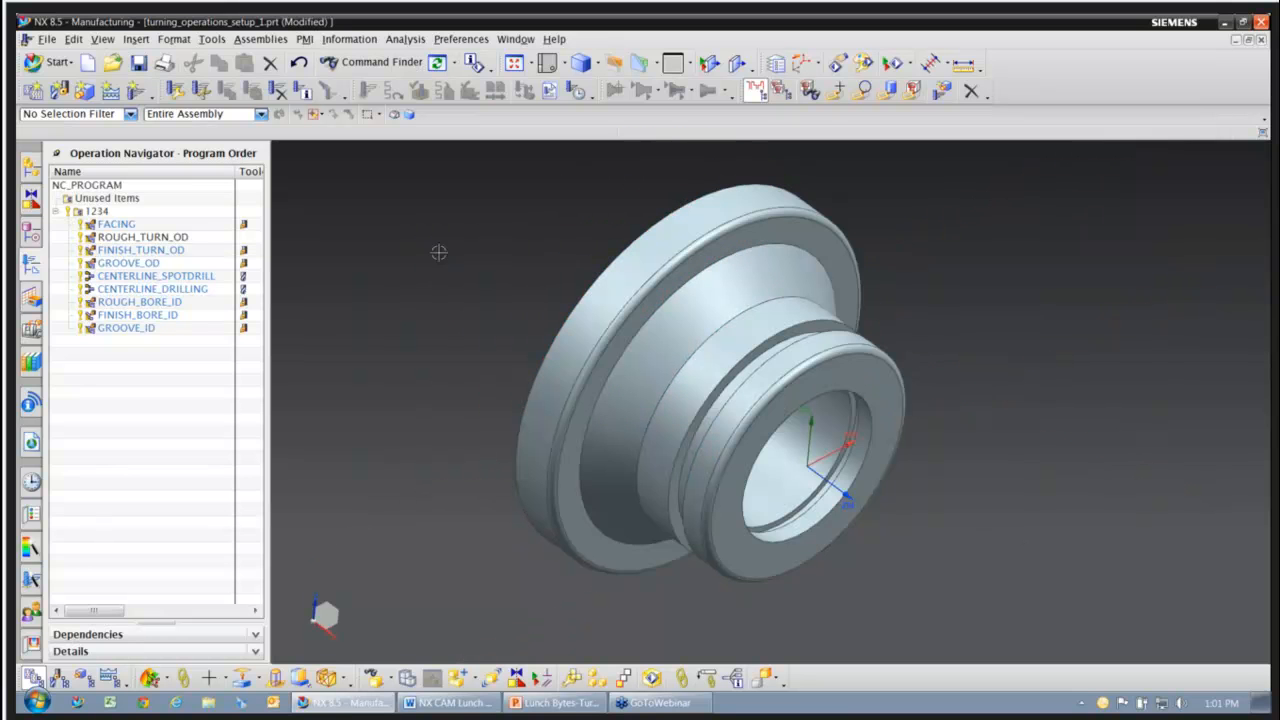
- Display the 3D in-process workpiece left by the GROOVE_ID operation and inspect it from slightly different angles
click(126, 330)
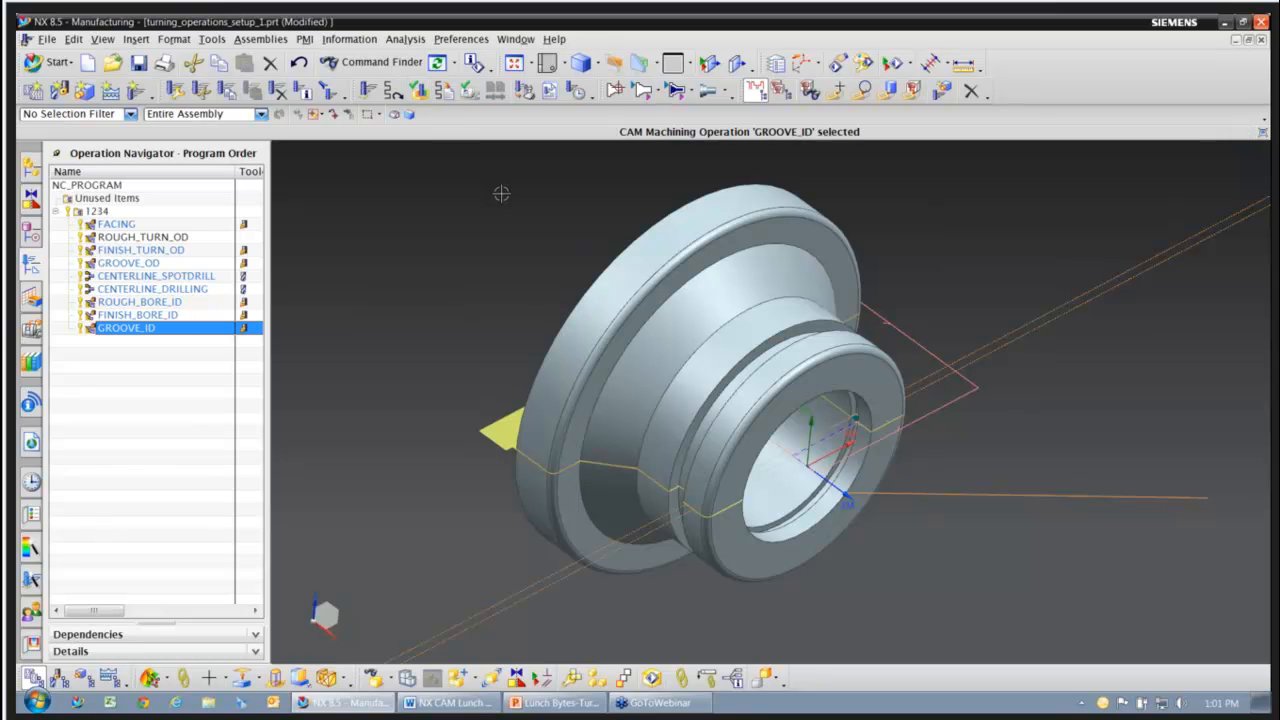
click(707, 92)
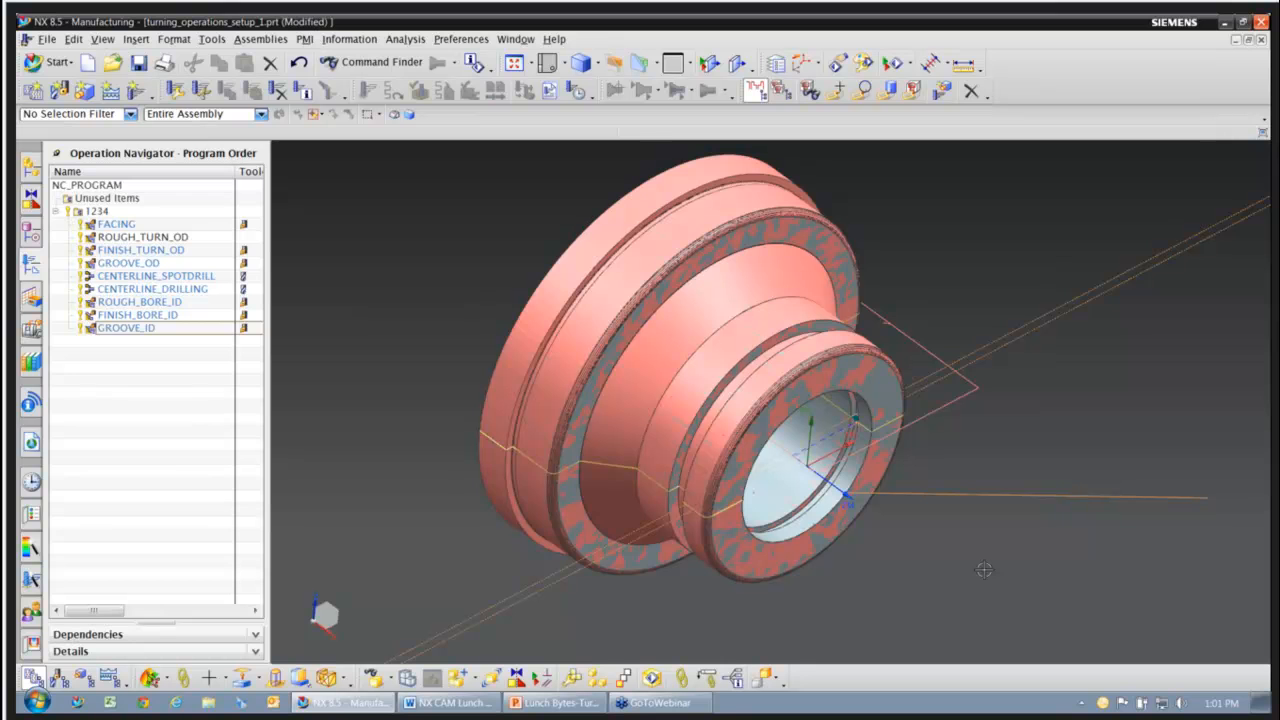
mouse_move(984, 569)
middle_down()
mouse_move(923, 534)
mouse_move(980, 554)
mouse_move(970, 550)
middle_up()
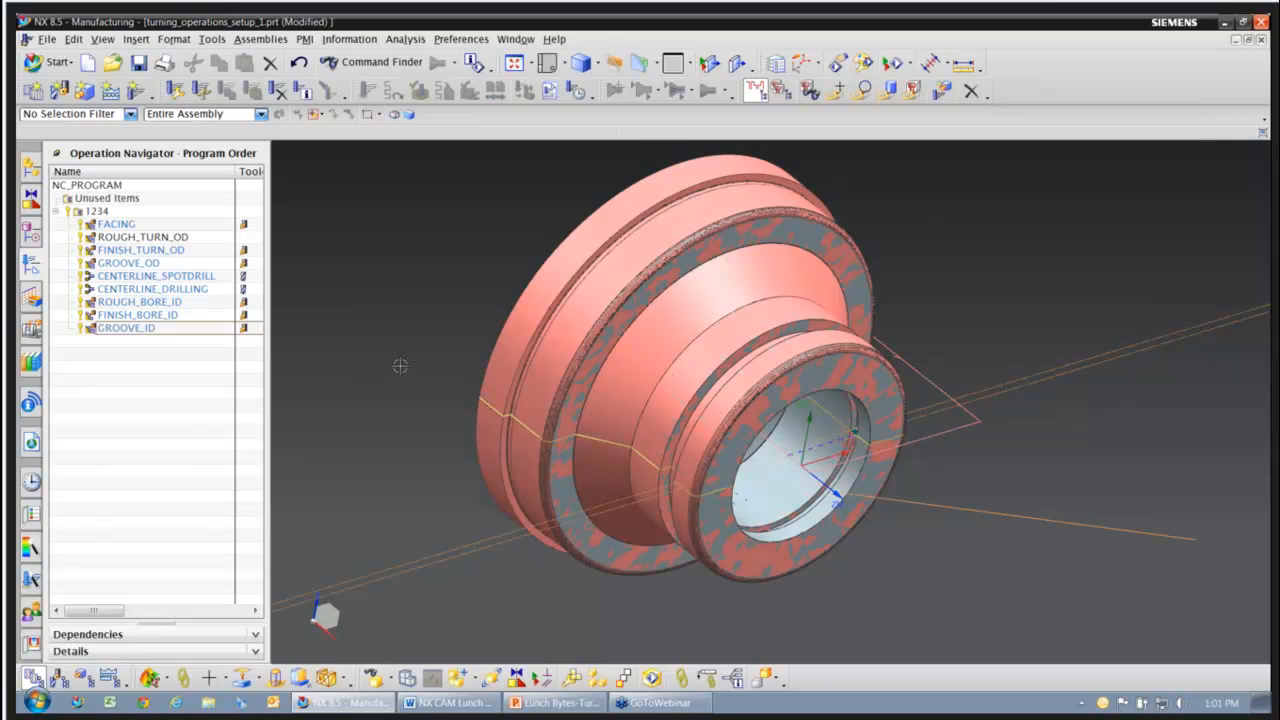
middle_drag(1095, 535, 1105, 554)
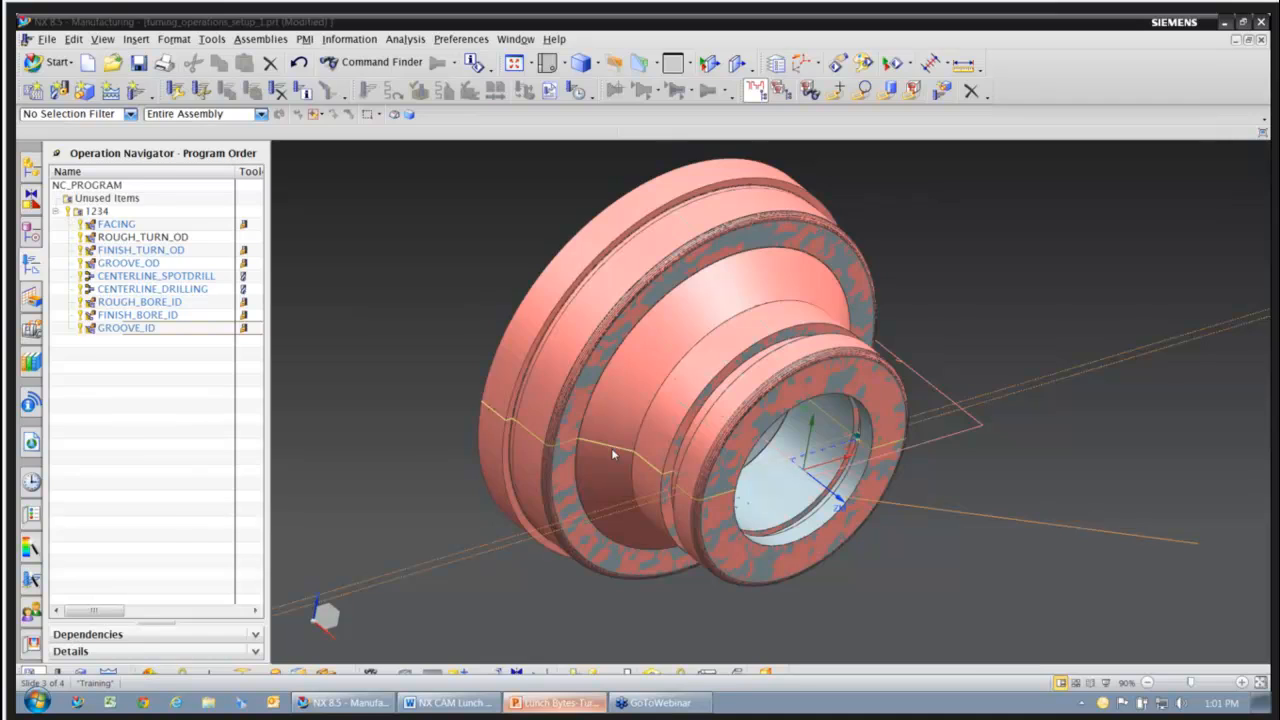
- Switch to the Lunch Bytes presentation in PowerPoint and show its closing thank-you slide as a slide show
click(553, 702)
click(163, 640)
click(1105, 682)
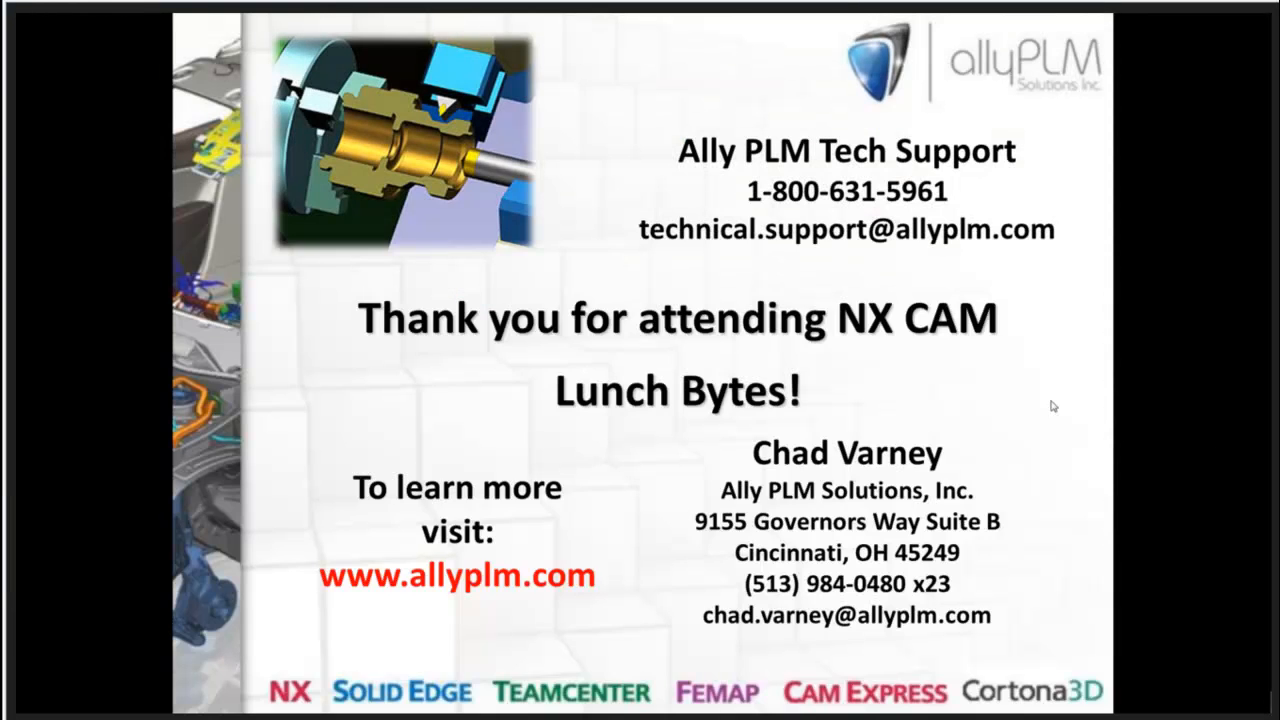
key(alt+Tab)
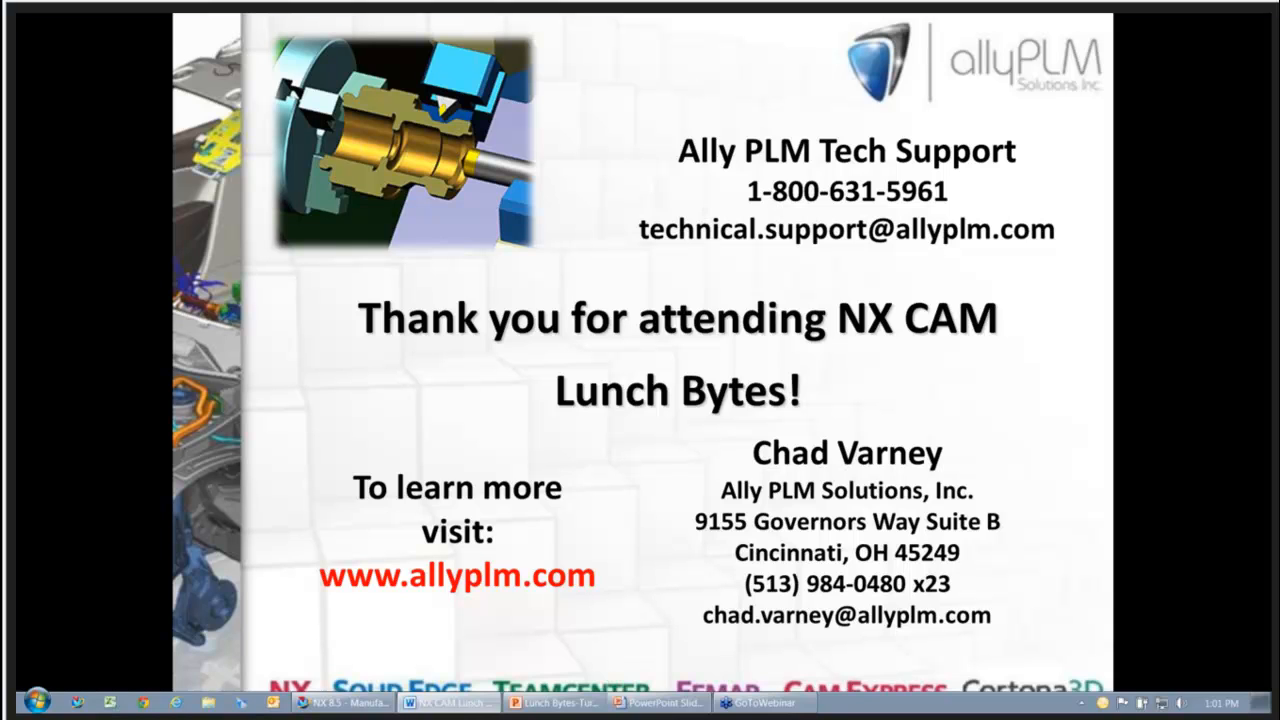